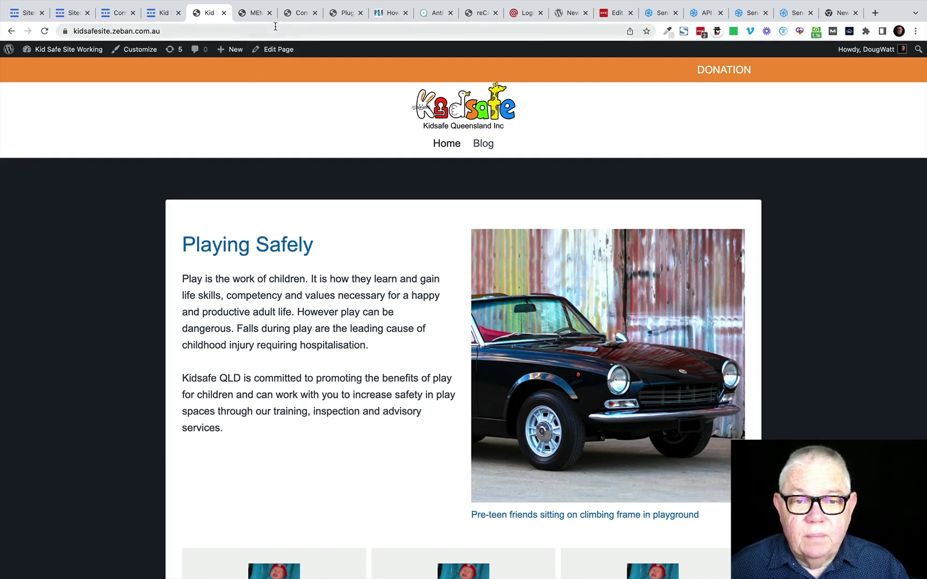
Step: Open the BICB Contact Us page and review its Send us a message form and Brisbane map
left_click(258, 13)
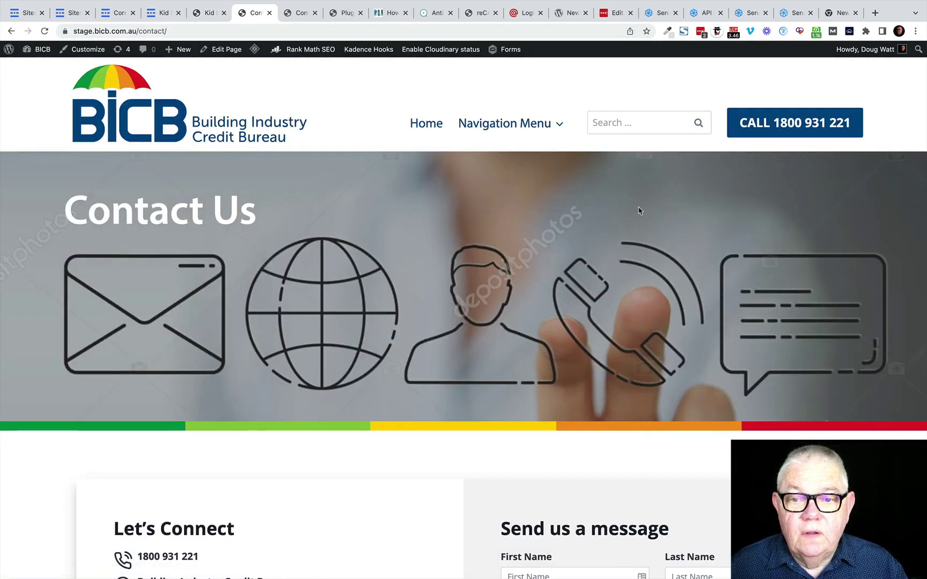
scroll(627, 206, "down", 2)
scroll(628, 206, "down", 6)
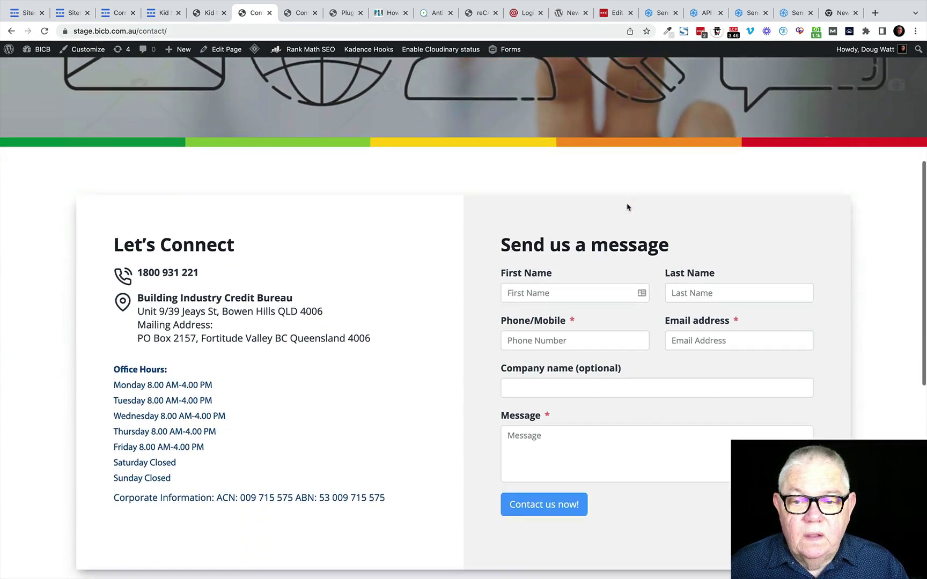
scroll(627, 207, "down", 1)
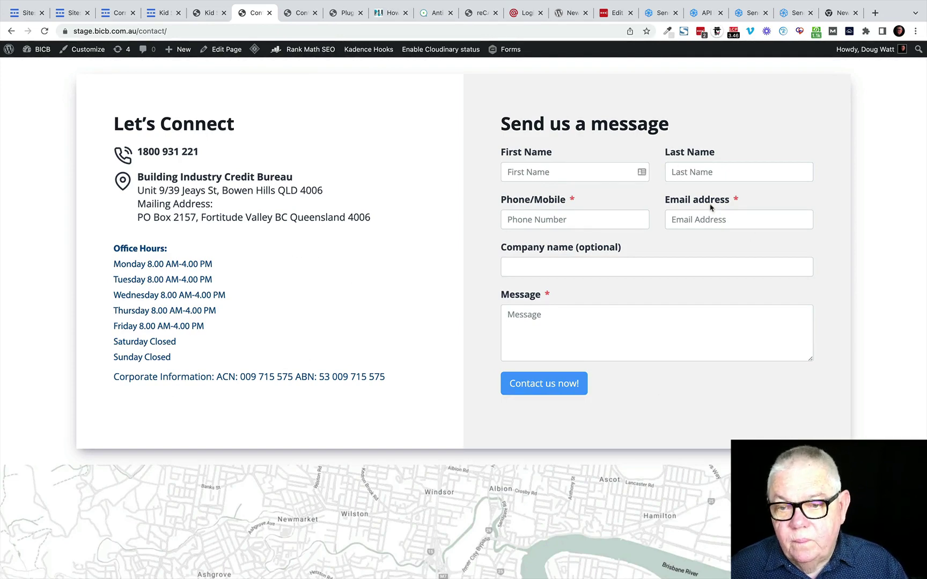
scroll(610, 297, "down", 3)
scroll(610, 297, "down", 2)
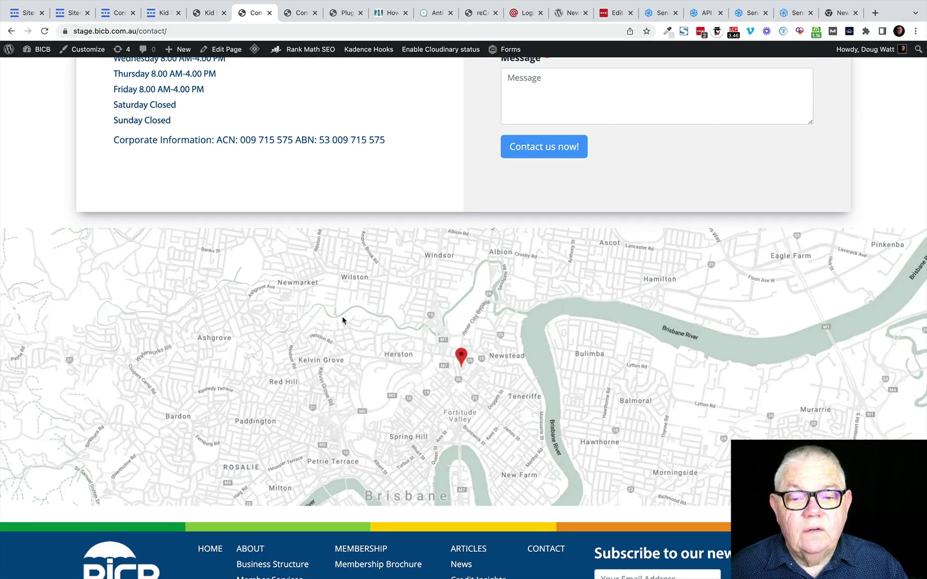
scroll(346, 322, "up", 5)
scroll(343, 321, "up", 1)
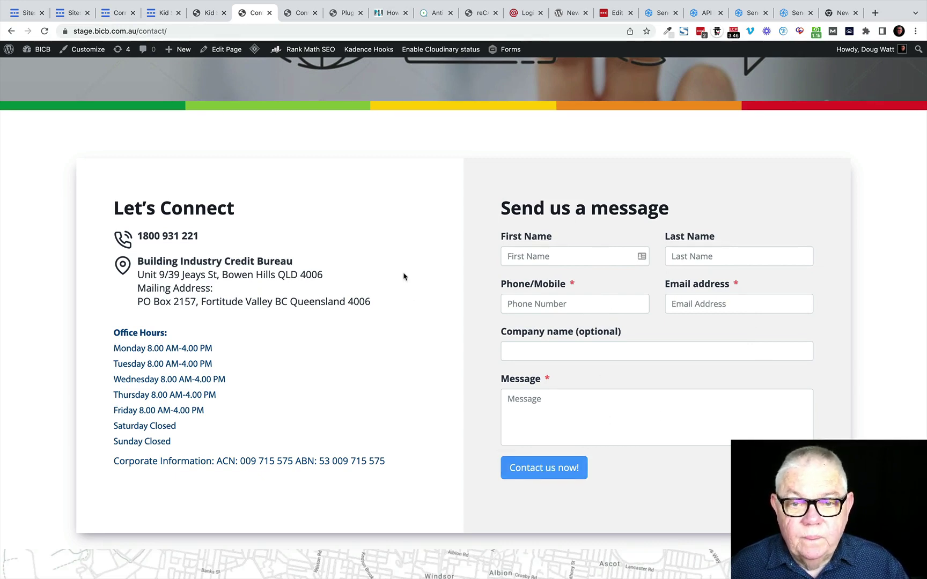
scroll(408, 284, "up", 4)
scroll(403, 277, "up", 2)
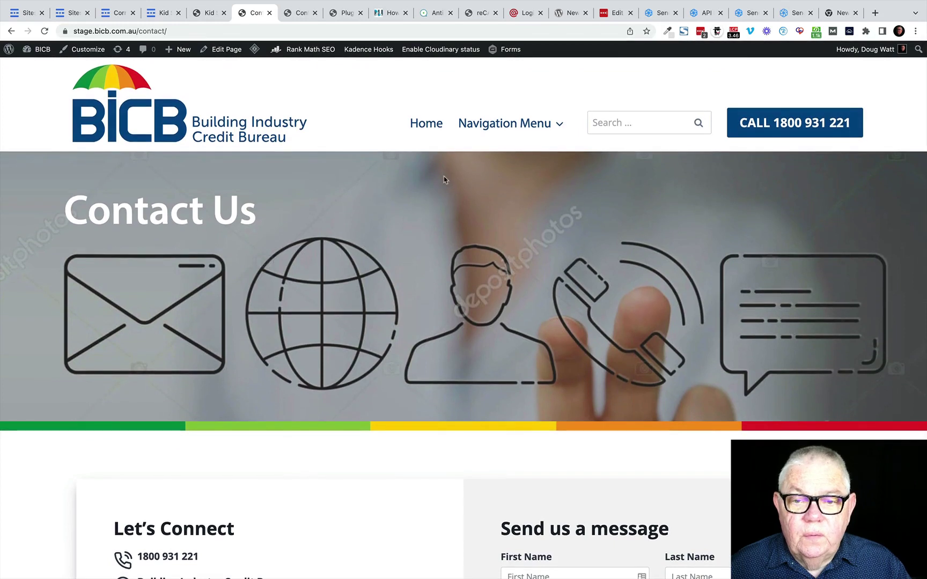
Step: Open Book a Guided Tour from the Navigation Menu and scroll to the Arrange a time form
mouse_move(478, 125)
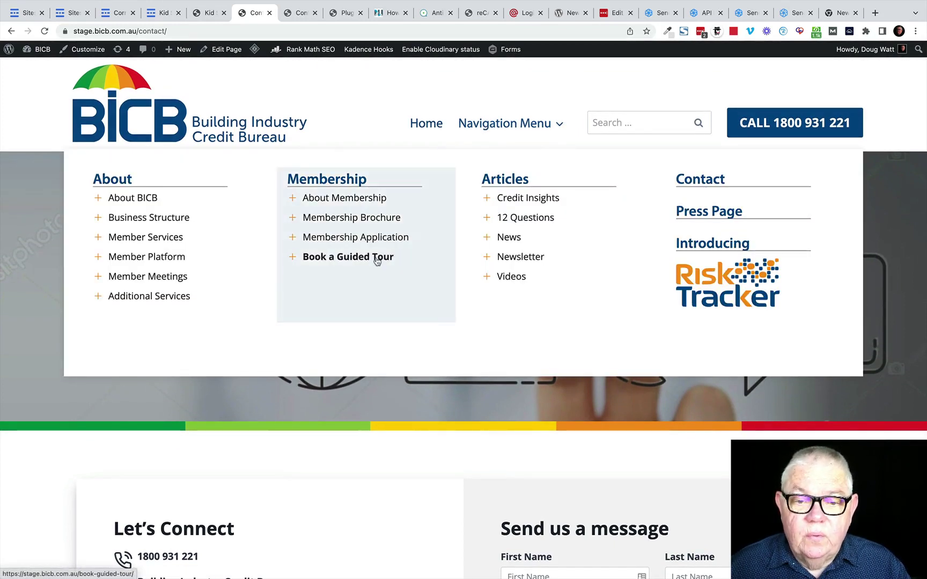
left_click(343, 260)
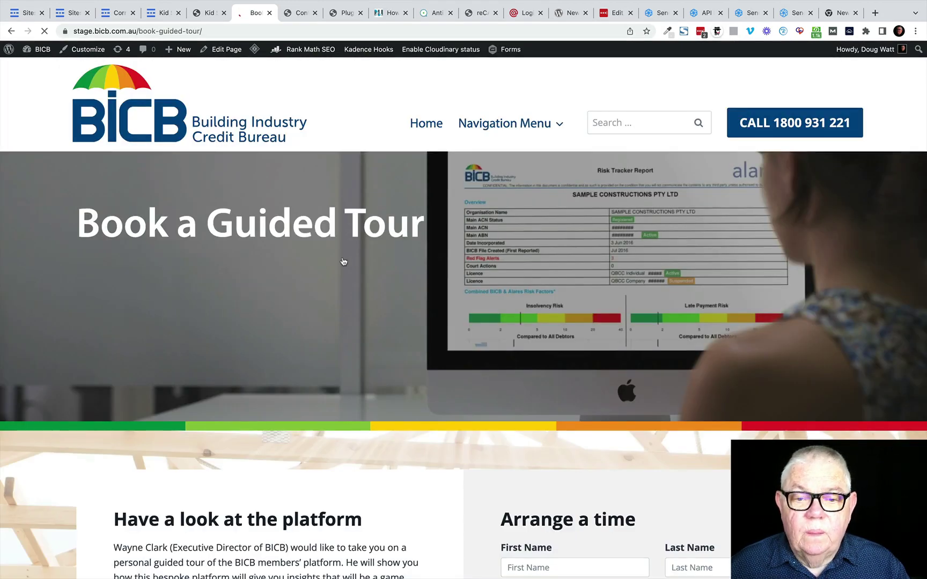
scroll(352, 290, "down", 5)
scroll(354, 292, "down", 3)
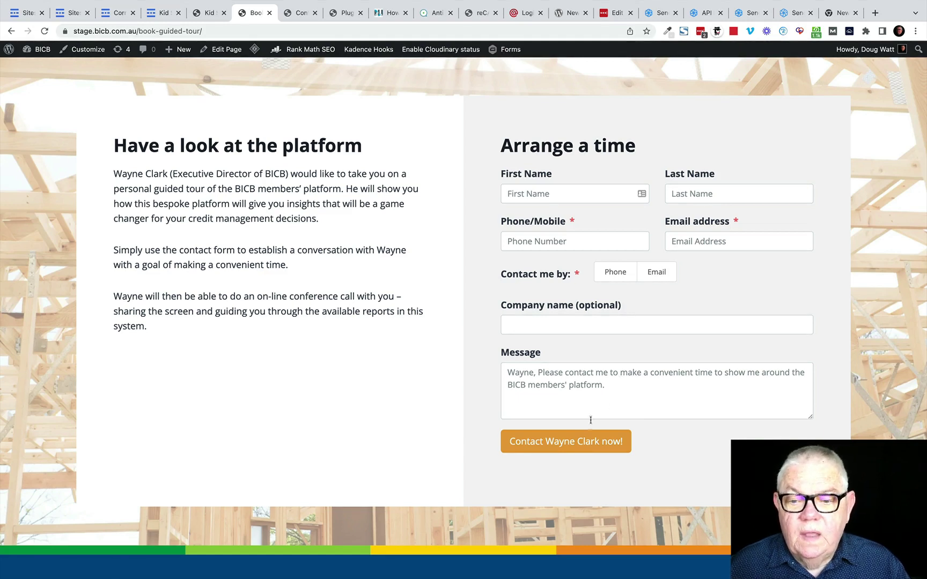
Step: Fill in the visitor's first name, last name, phone and e-mail, choosing Phone as contact method
left_click(532, 191)
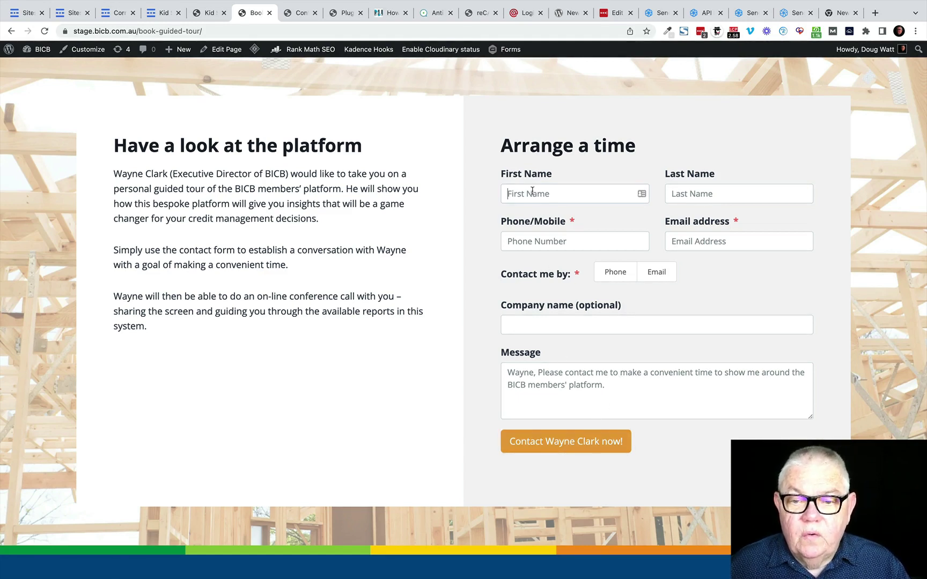
type("D")
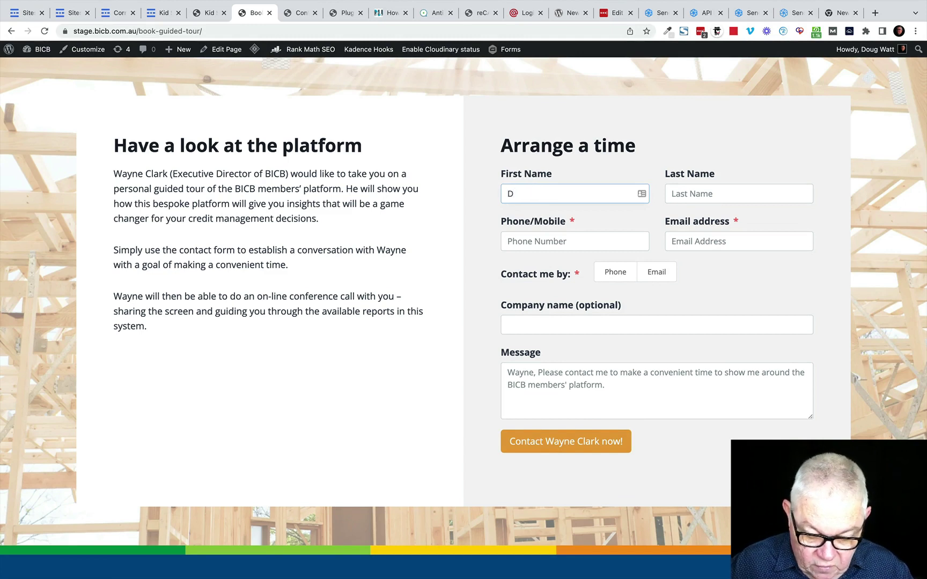
type("onal")
type("d")
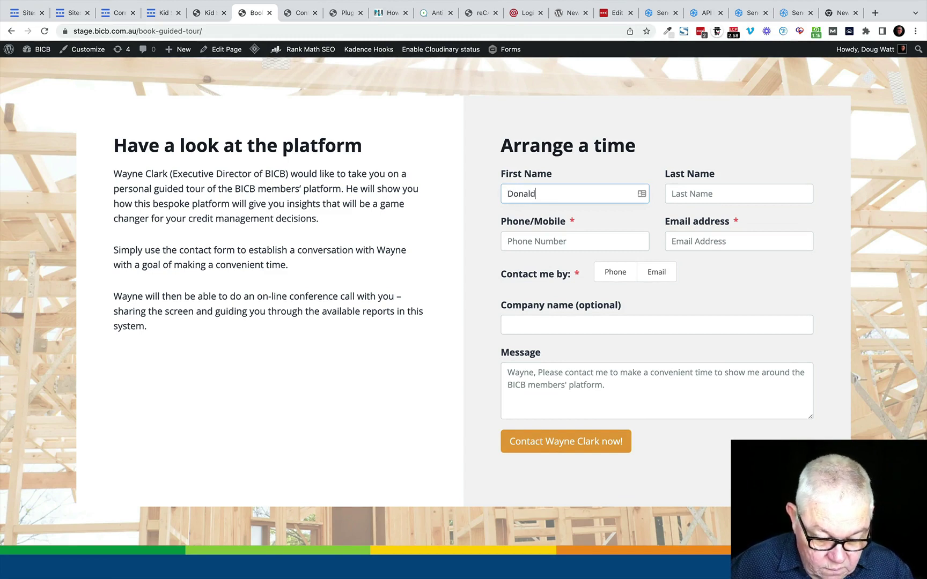
key("Tab")
type("Duck")
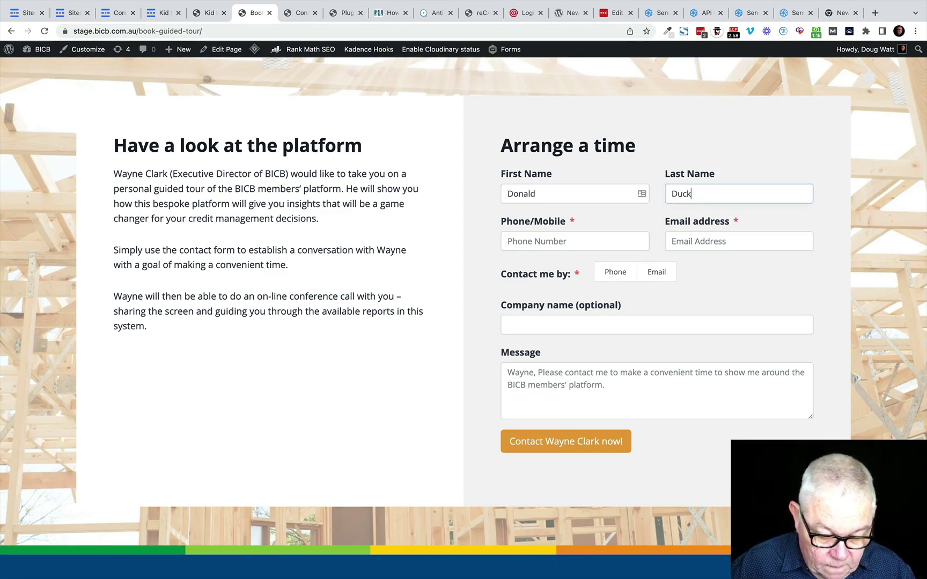
key("Tab")
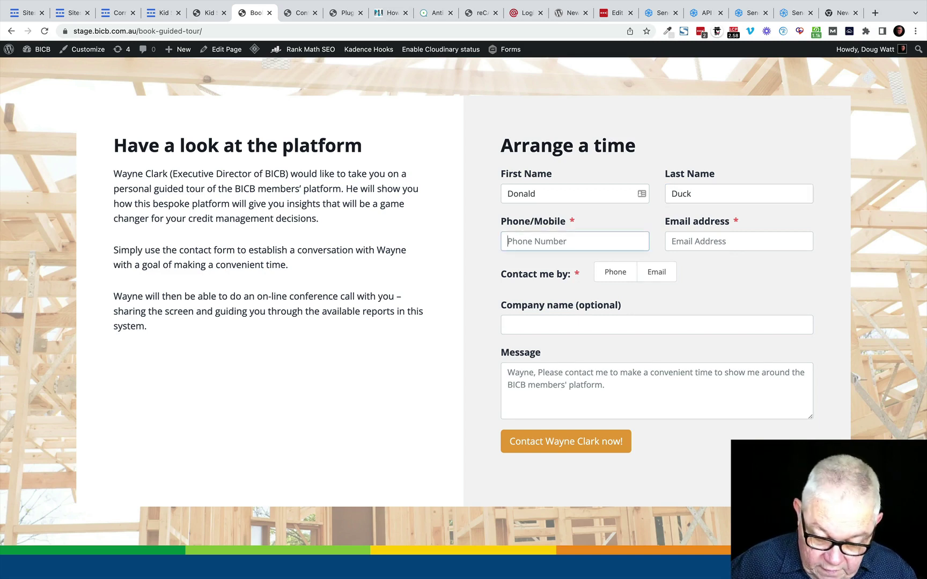
type("0987654")
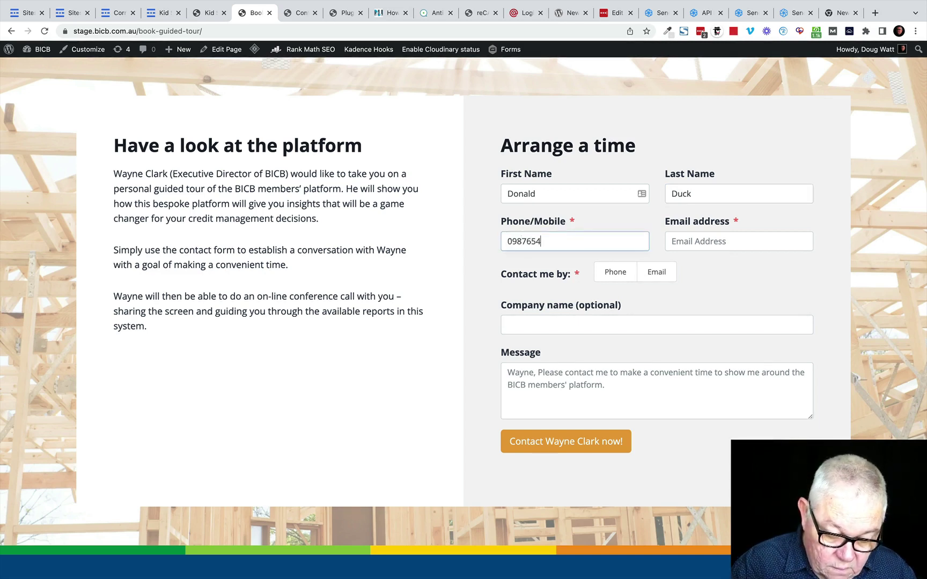
left_click(680, 242)
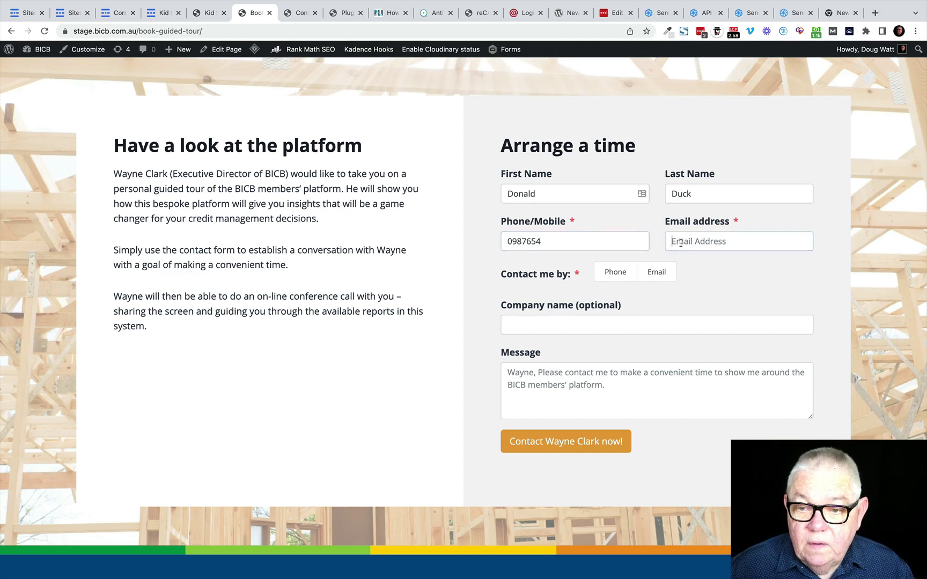
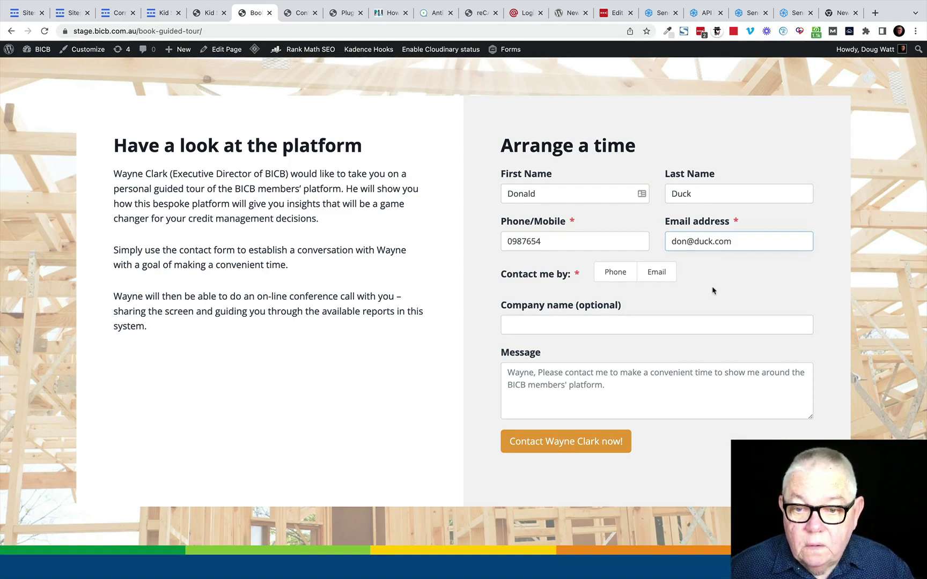
left_click(620, 272)
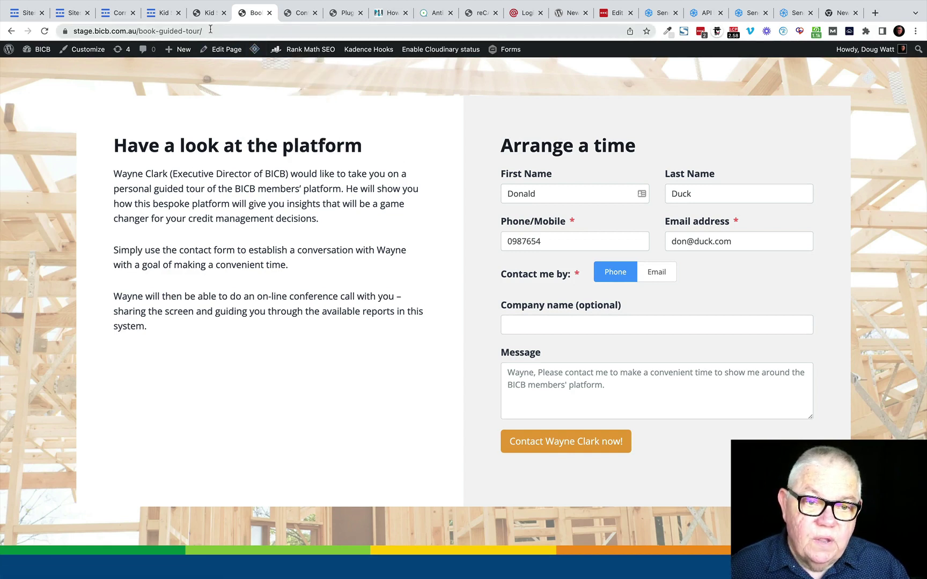
Step: Submit the guided tour request and wait for the Phone-contact thank-you page
left_click(562, 443)
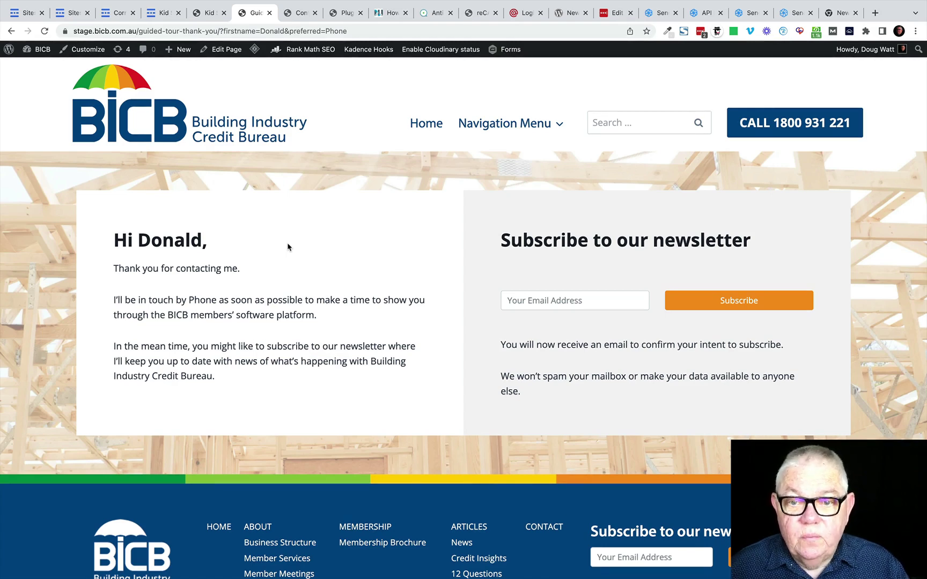
Step: Go to the BICB home page and open the Membership Application form
mouse_move(472, 126)
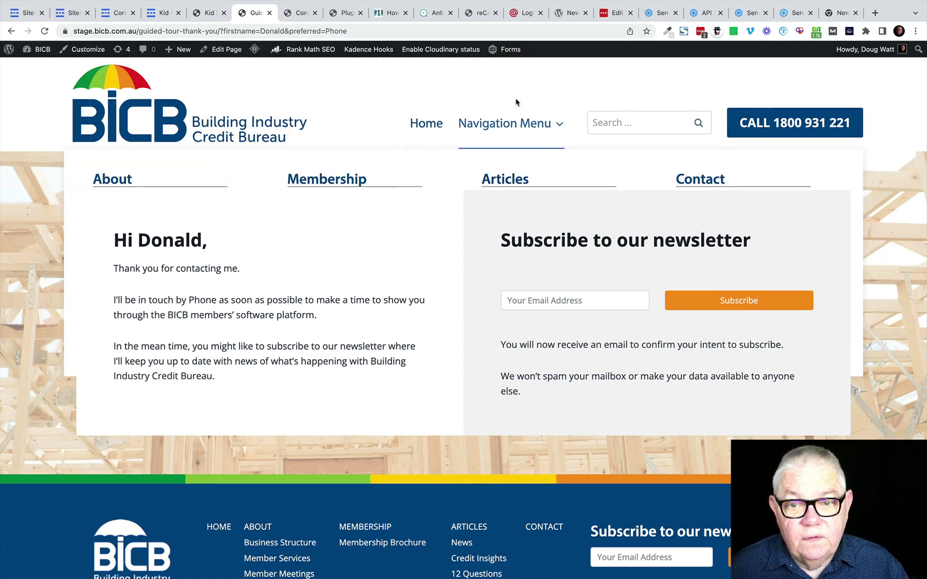
left_click(427, 125)
mouse_move(486, 139)
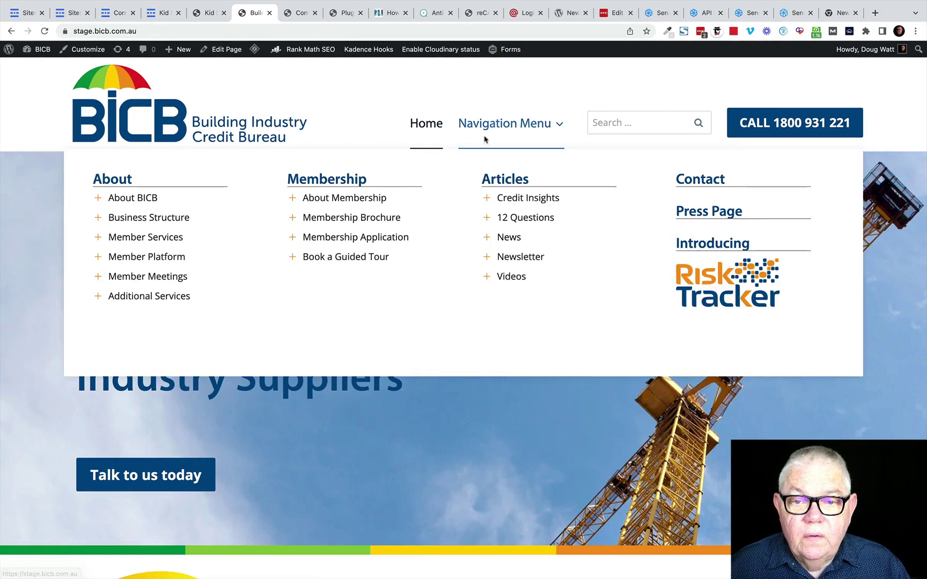
left_click(340, 239)
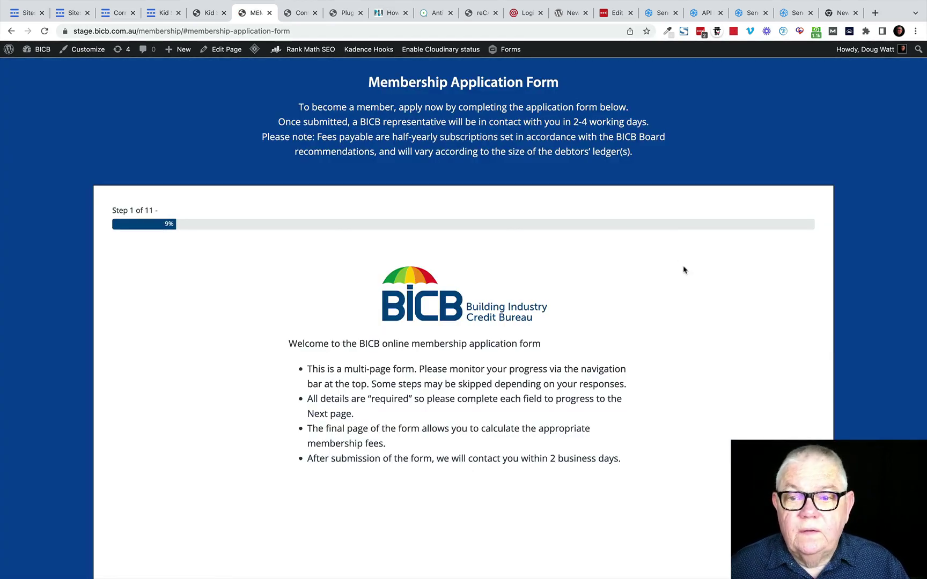
scroll(684, 270, "down", 2)
scroll(684, 270, "down", 1)
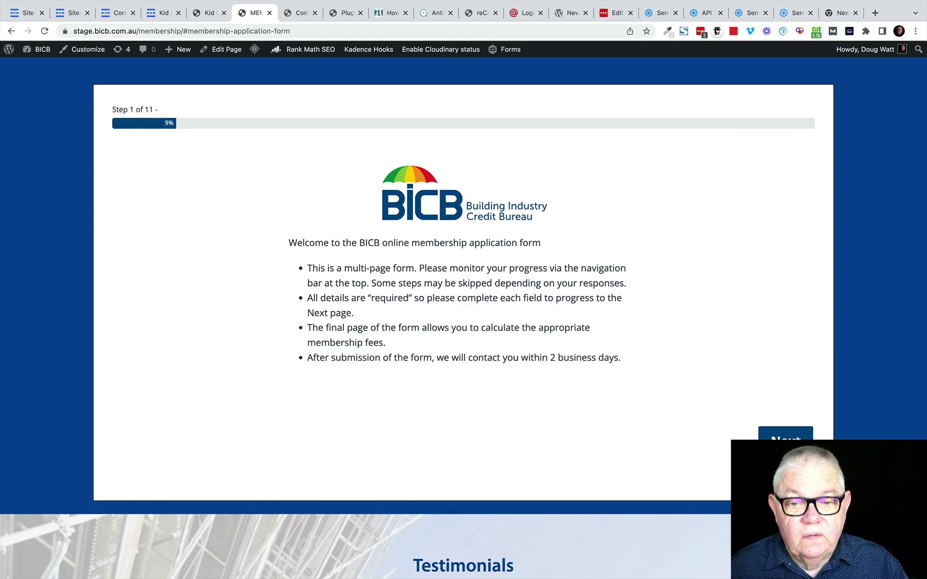
Step: Advance the membership form through its early steps to Step 5, Details of Proprietors/Directors
left_click(786, 441)
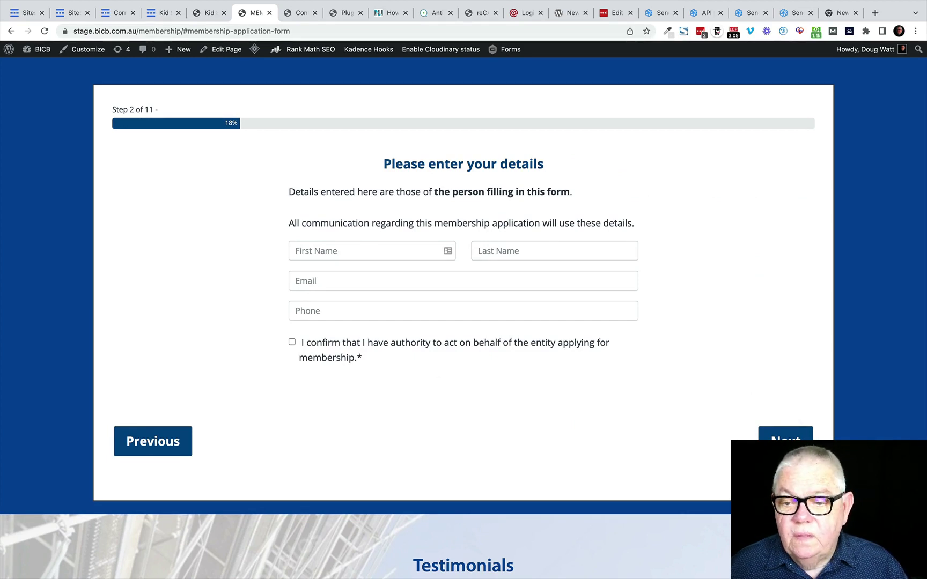
left_click(786, 448)
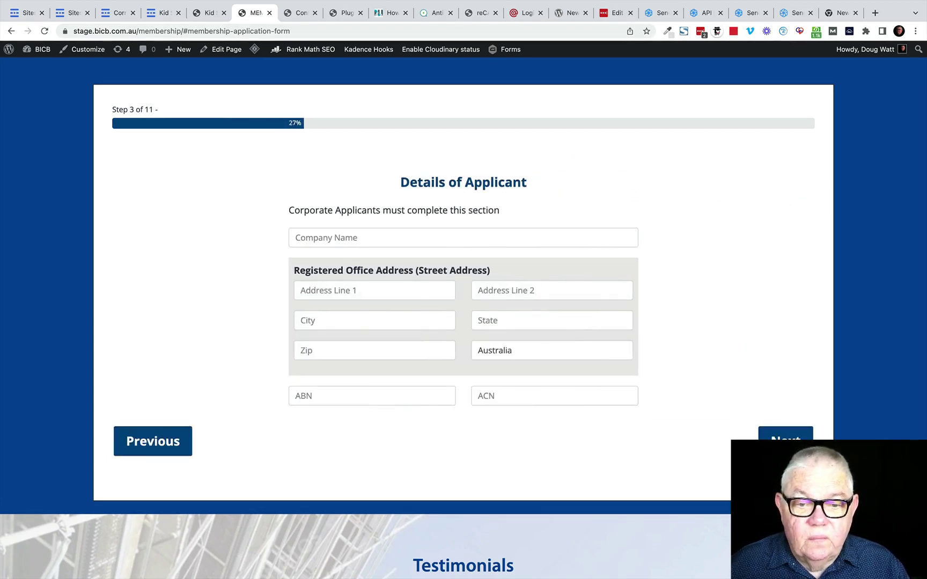
left_click(786, 448)
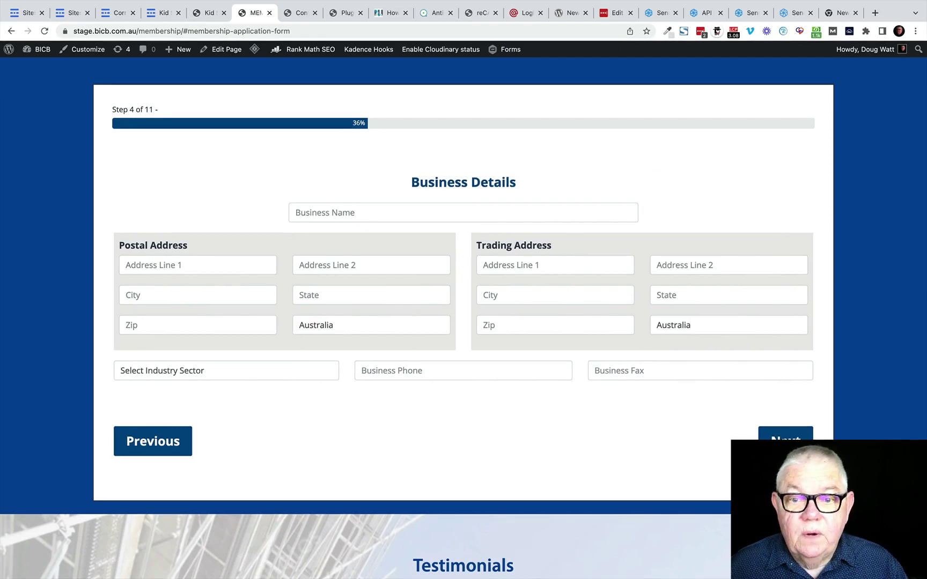
left_click(785, 448)
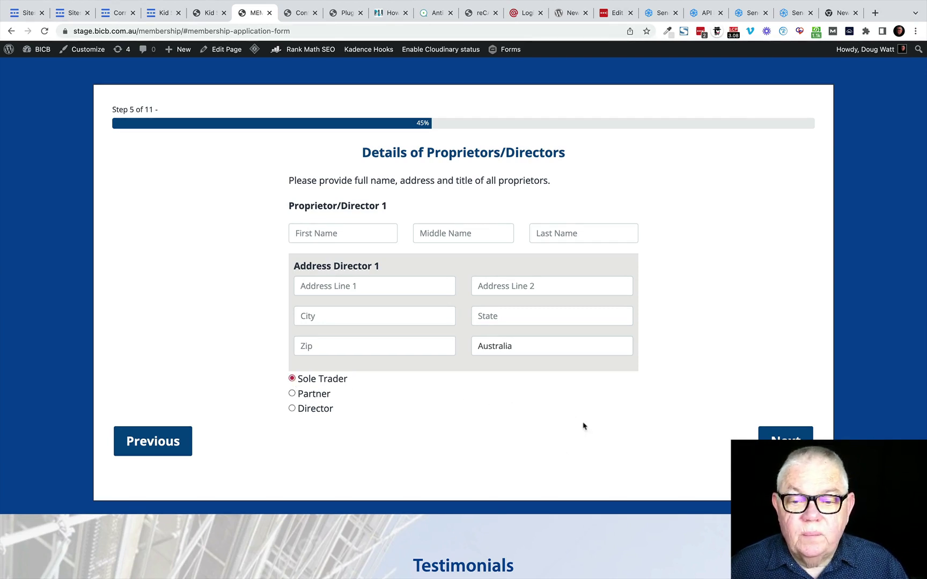
Step: Set the proprietor's title to Sole Trader and advance the form to Terms & Conditions
left_click(293, 394)
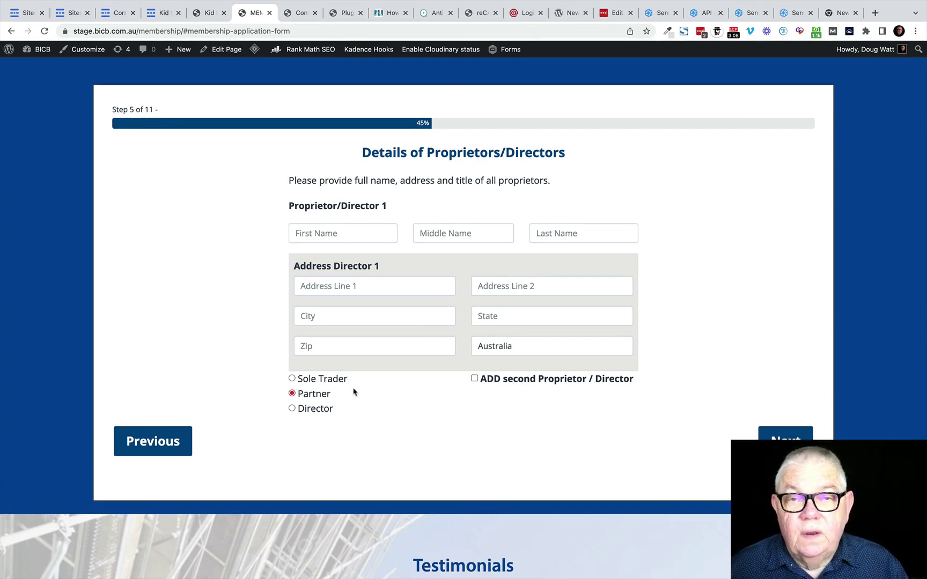
left_click(292, 379)
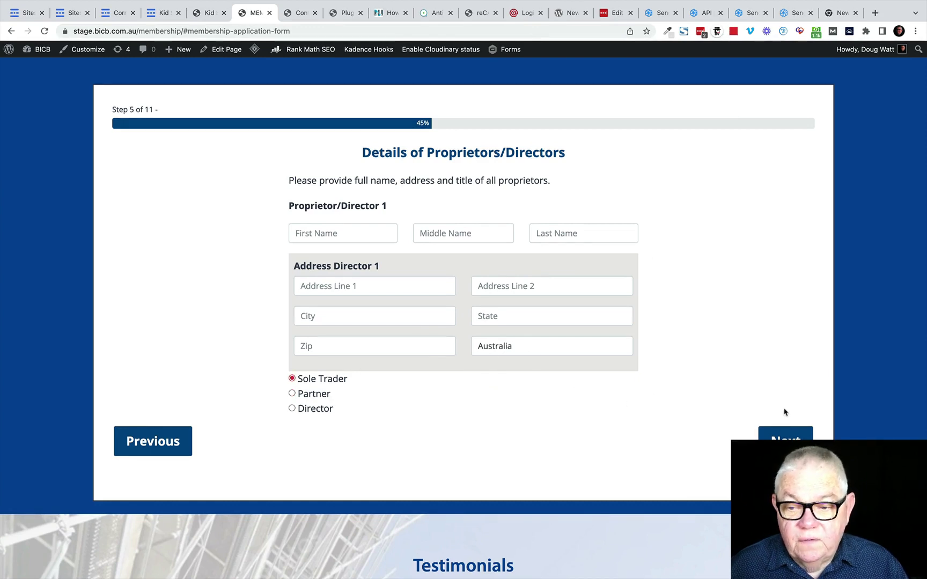
left_click(785, 438)
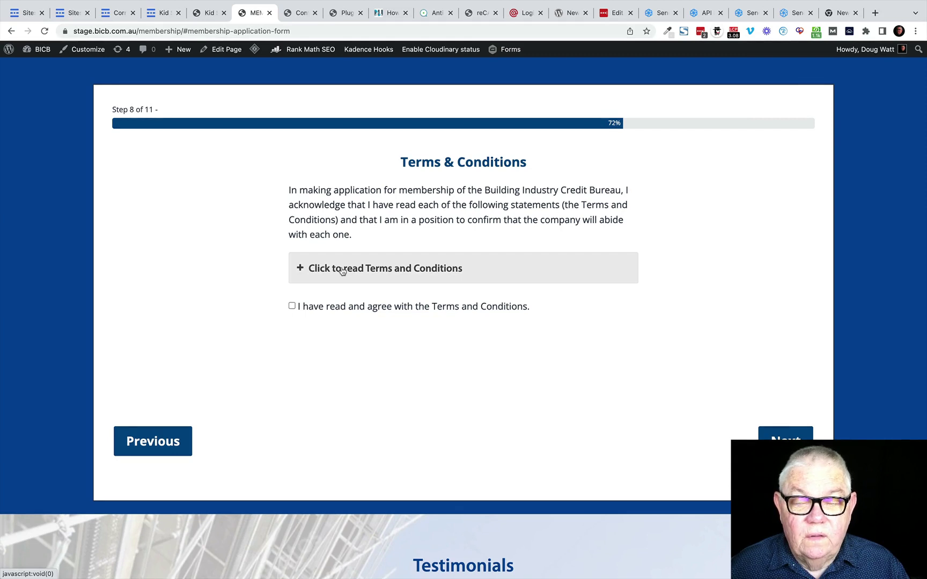
Step: Read and accept the Terms and Conditions, then advance to Step 9, Privacy
left_click(342, 271)
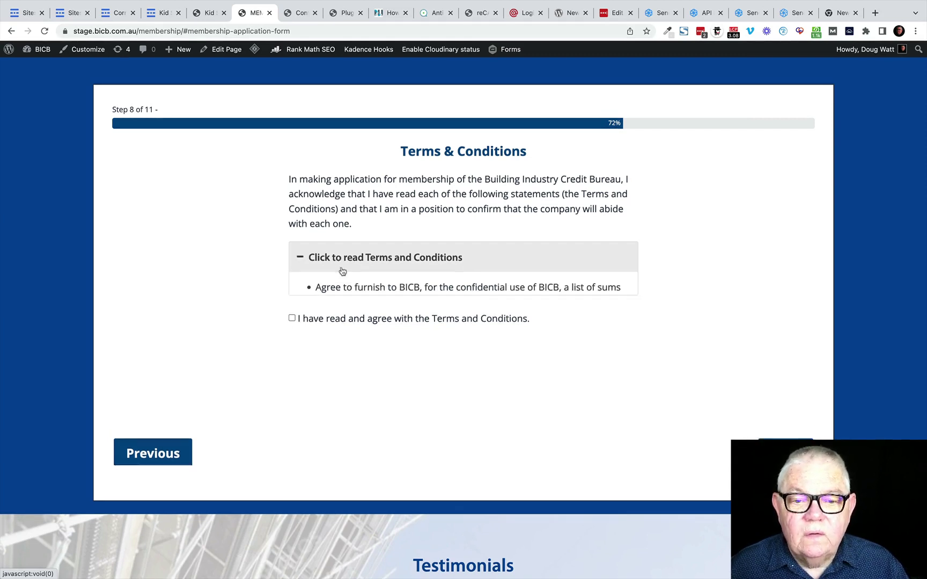
scroll(450, 311, "down", 3)
scroll(451, 311, "down", 6)
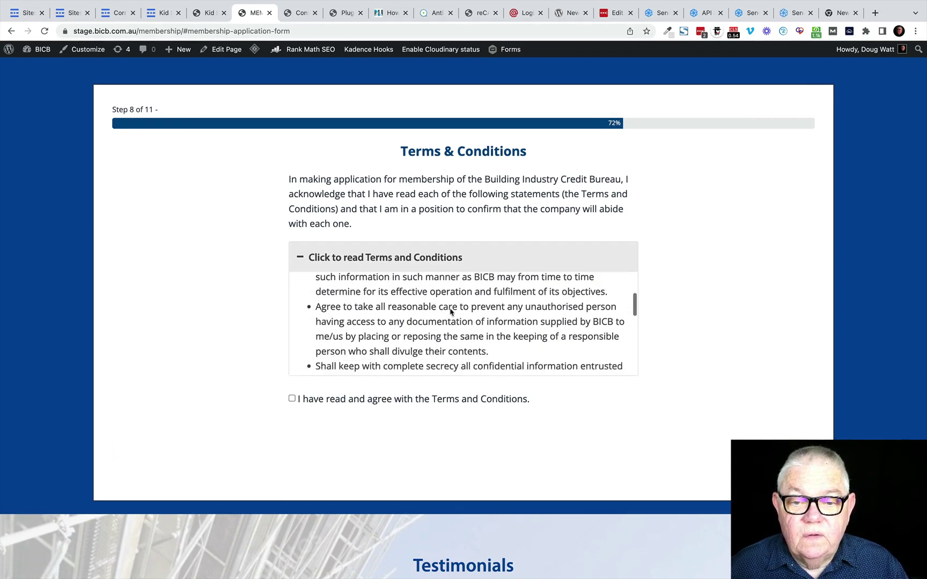
scroll(450, 310, "down", 4)
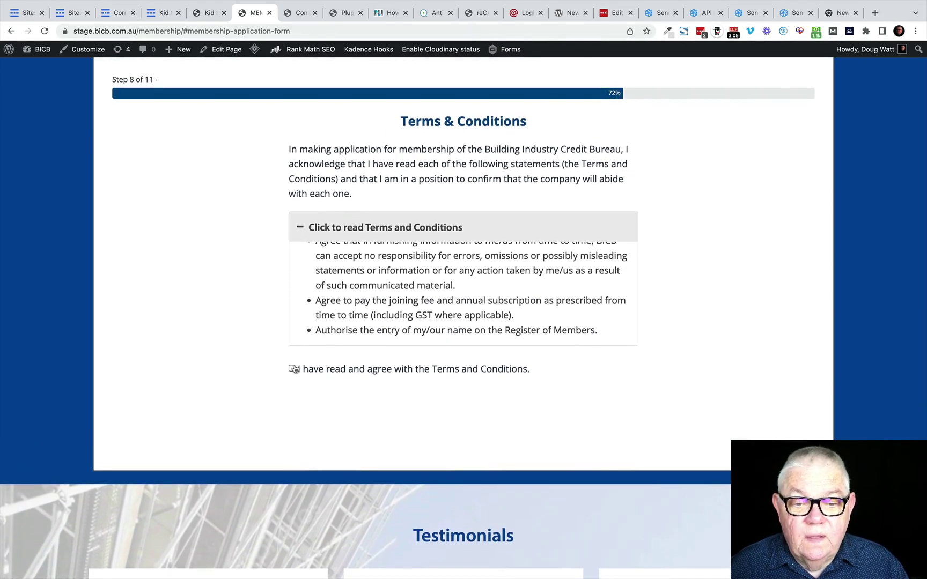
left_click(292, 368)
left_click(328, 232)
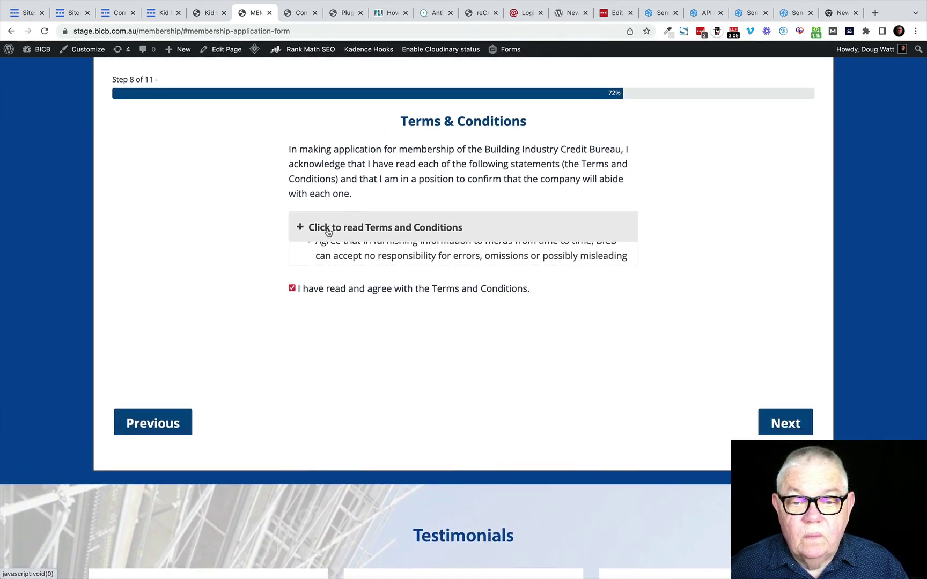
left_click(792, 412)
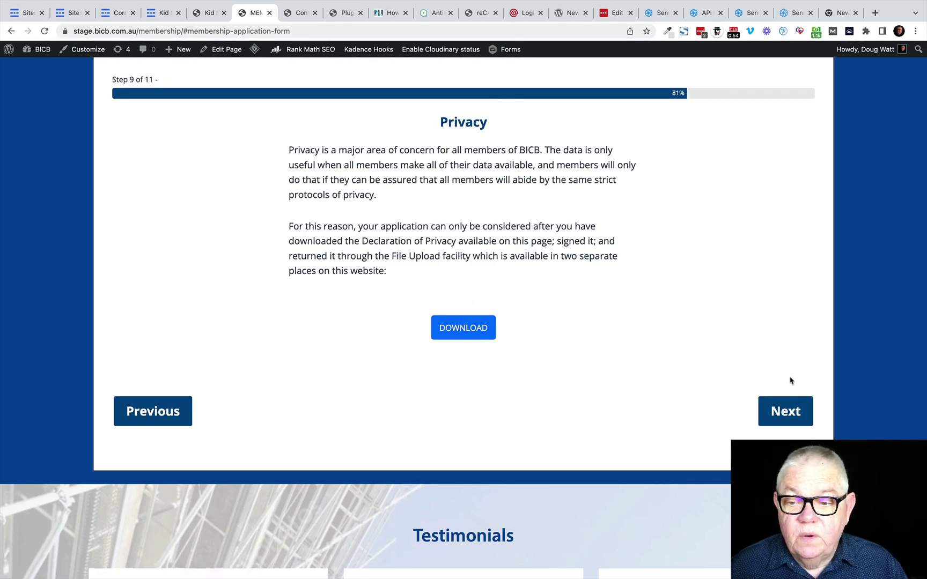
Step: Set the Subscription Estimate fee category to > 1000 customers and advance to Submit Application
left_click(785, 412)
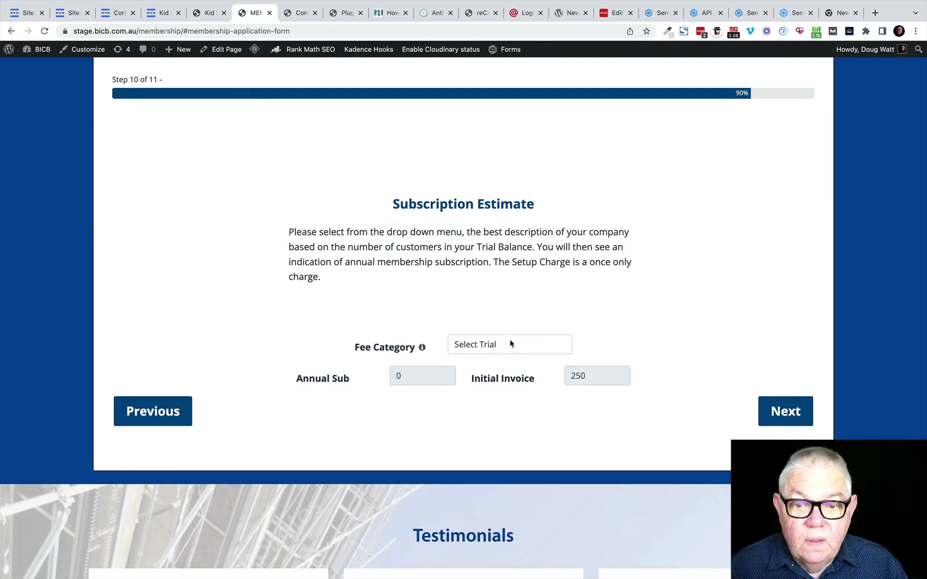
left_click(505, 349)
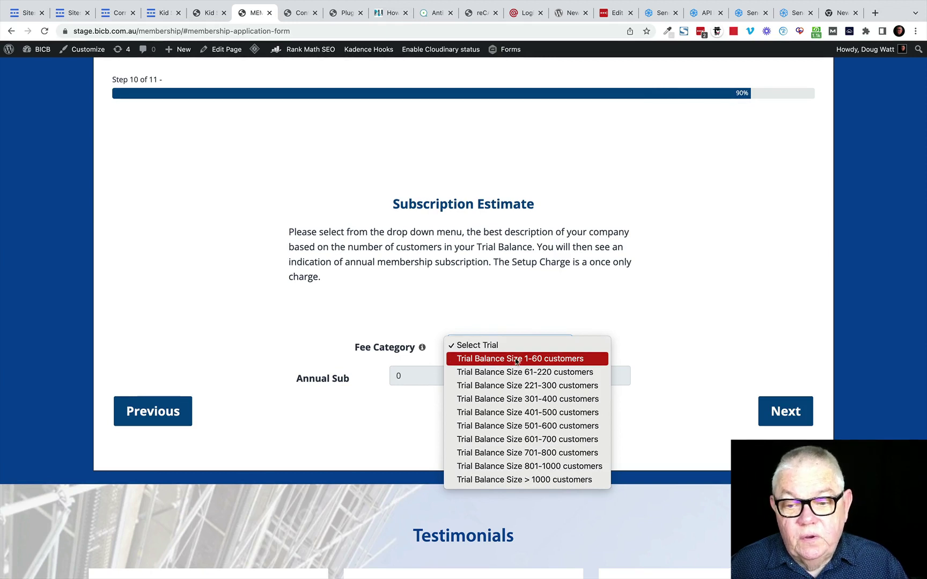
left_click(583, 360)
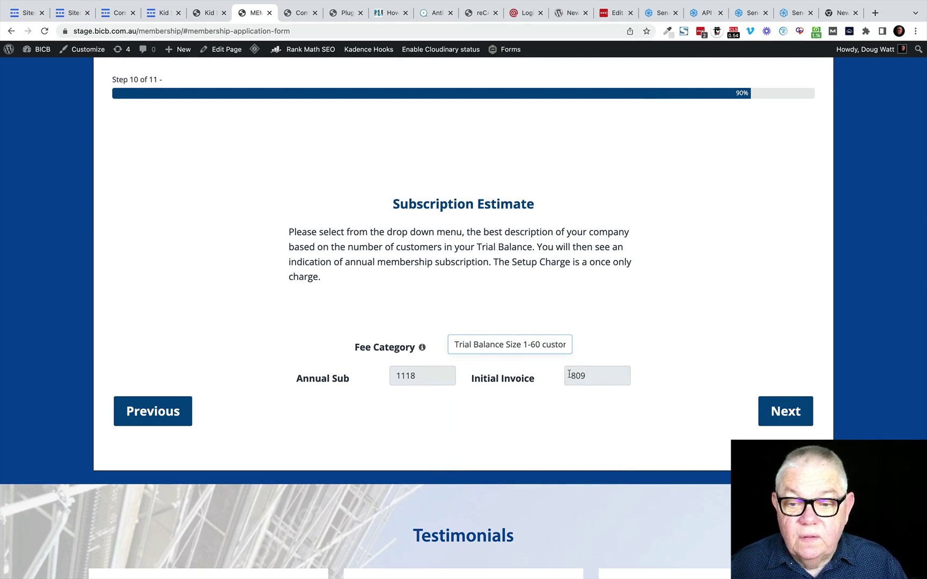
left_click(508, 346)
left_click(498, 388)
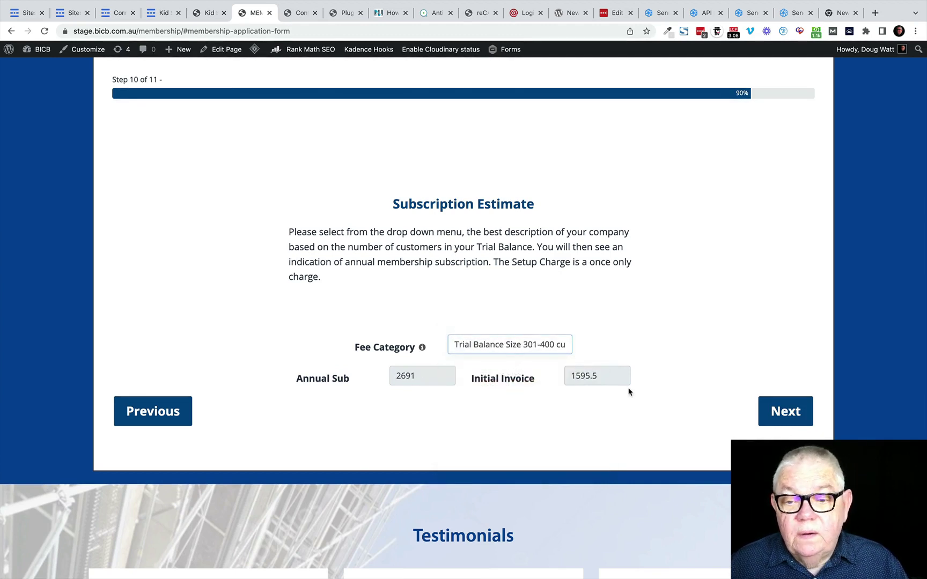
left_click(497, 348)
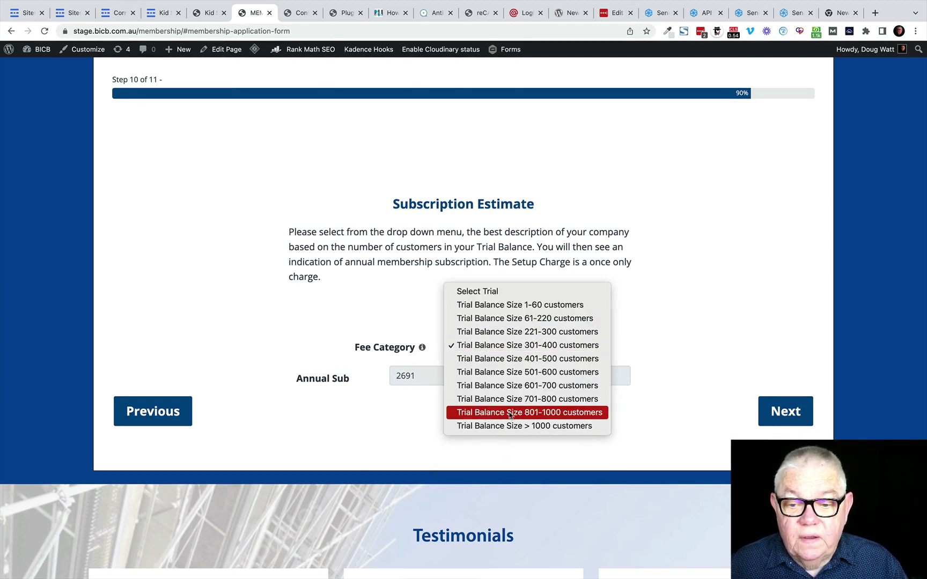
left_click(490, 427)
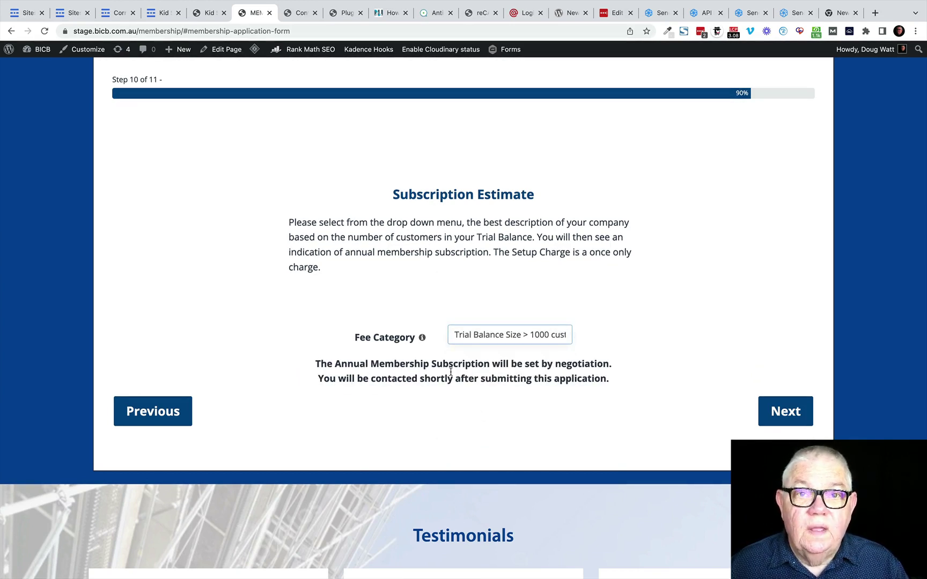
left_click(789, 414)
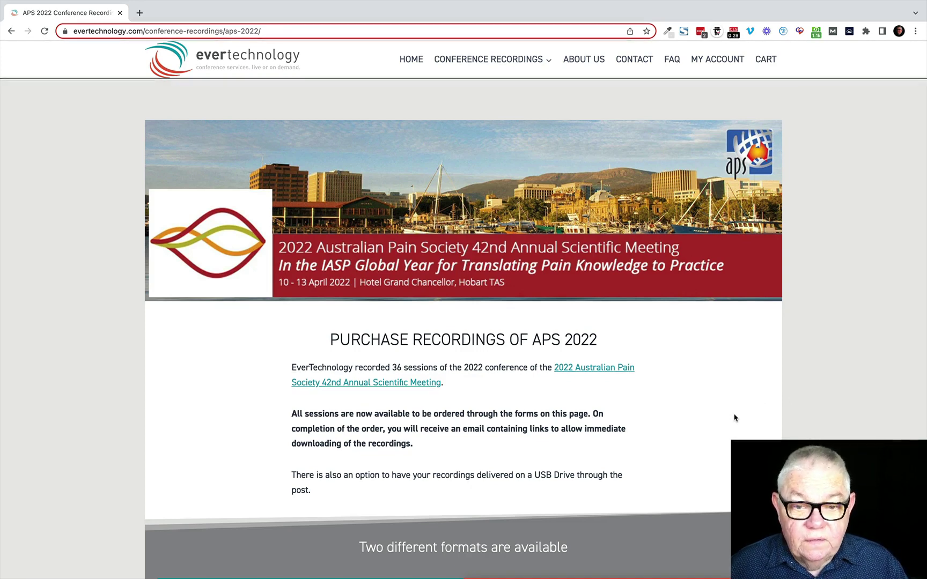
scroll(735, 418, "down", 1)
scroll(735, 418, "down", 15)
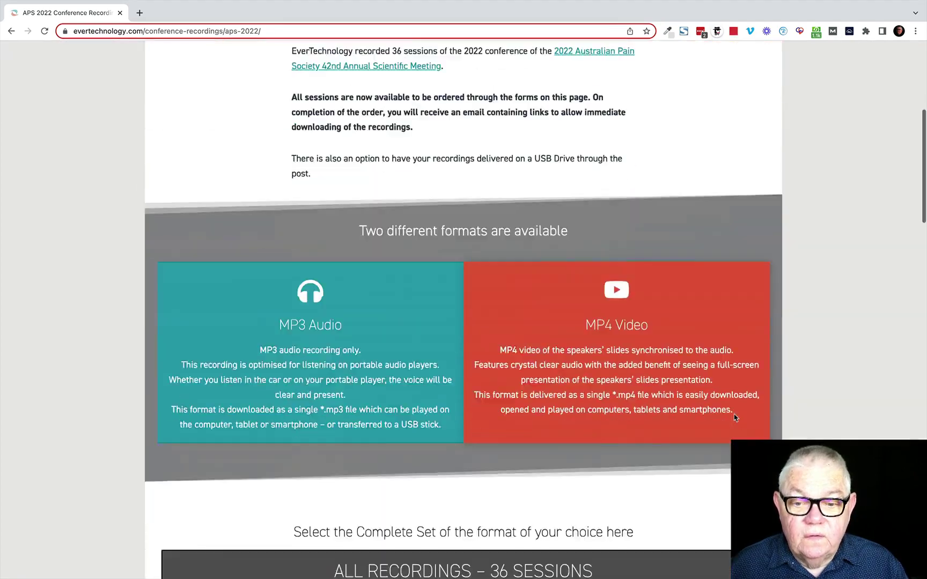
scroll(735, 418, "down", 10)
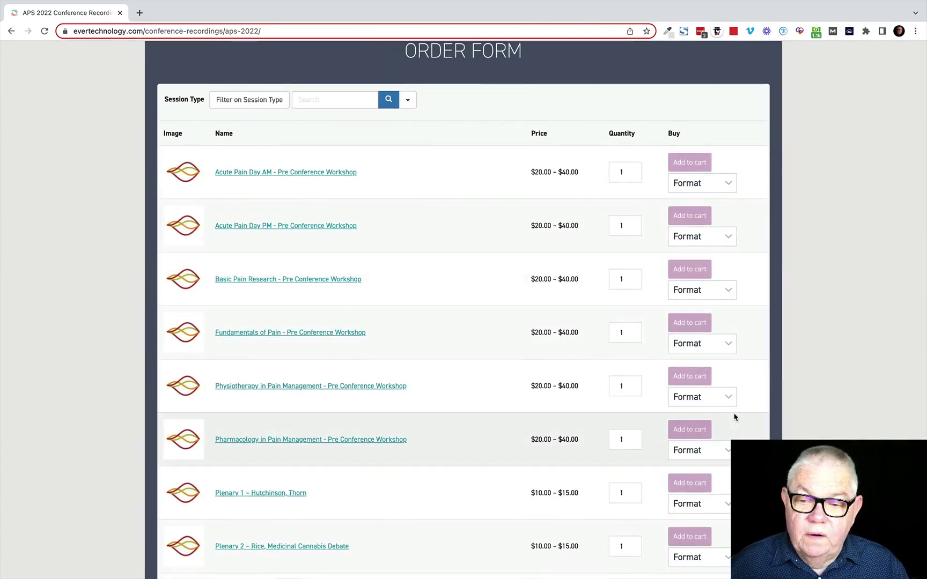
scroll(735, 418, "up", 12)
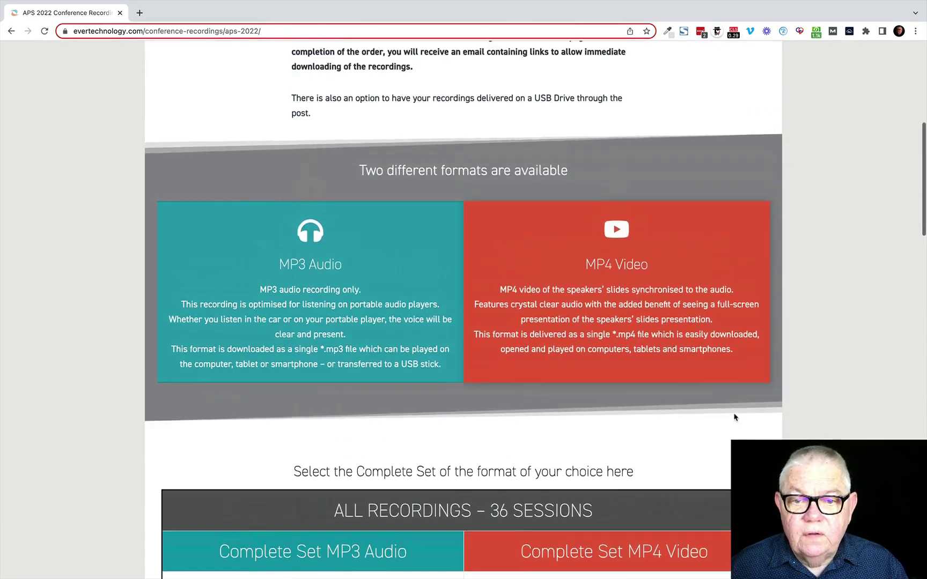
scroll(735, 418, "up", 6)
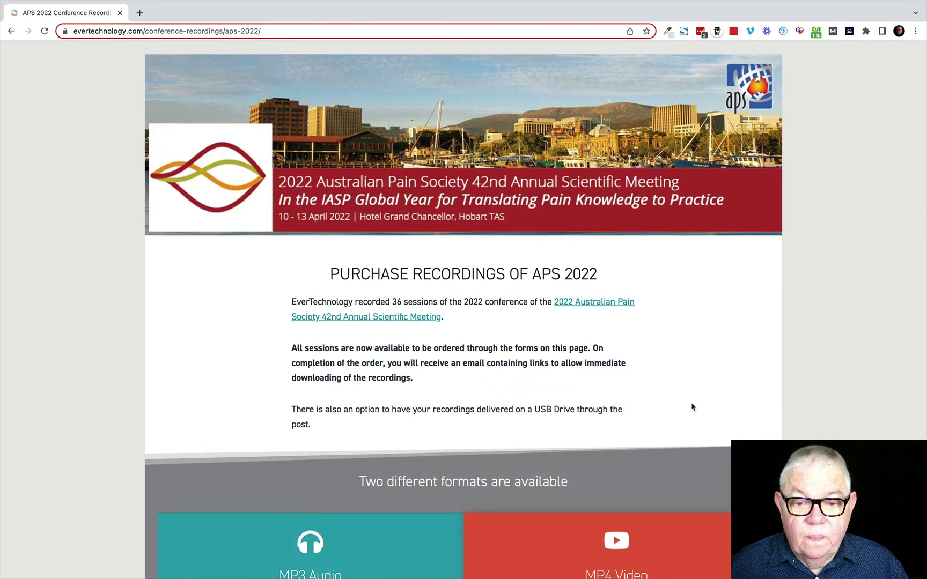
scroll(692, 408, "down", 9)
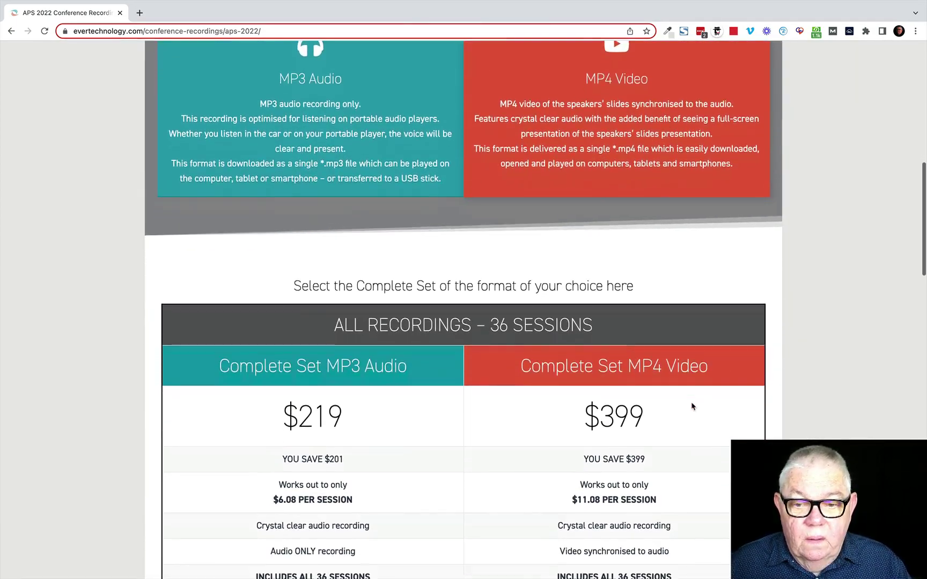
scroll(692, 407, "down", 15)
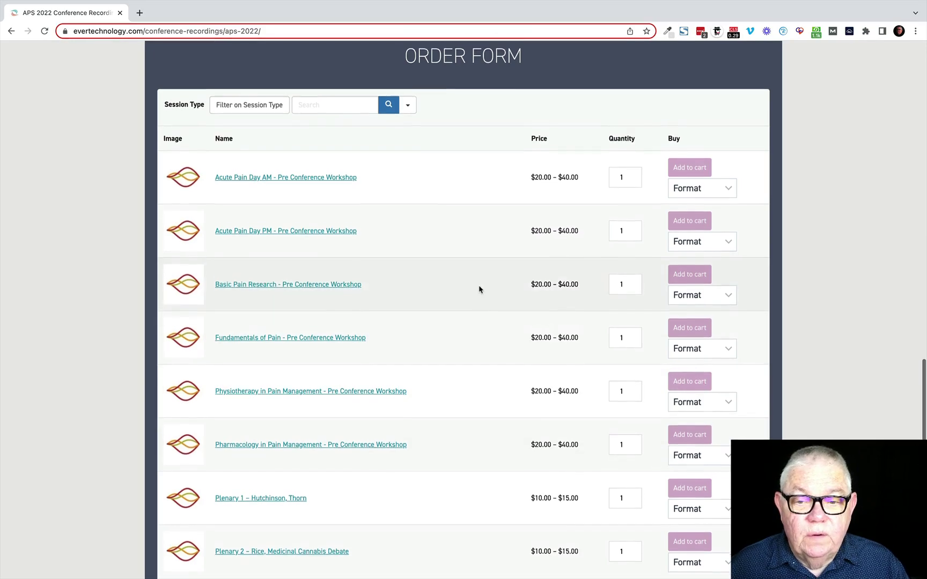
scroll(478, 318, "down", 3)
scroll(479, 290, "down", 3)
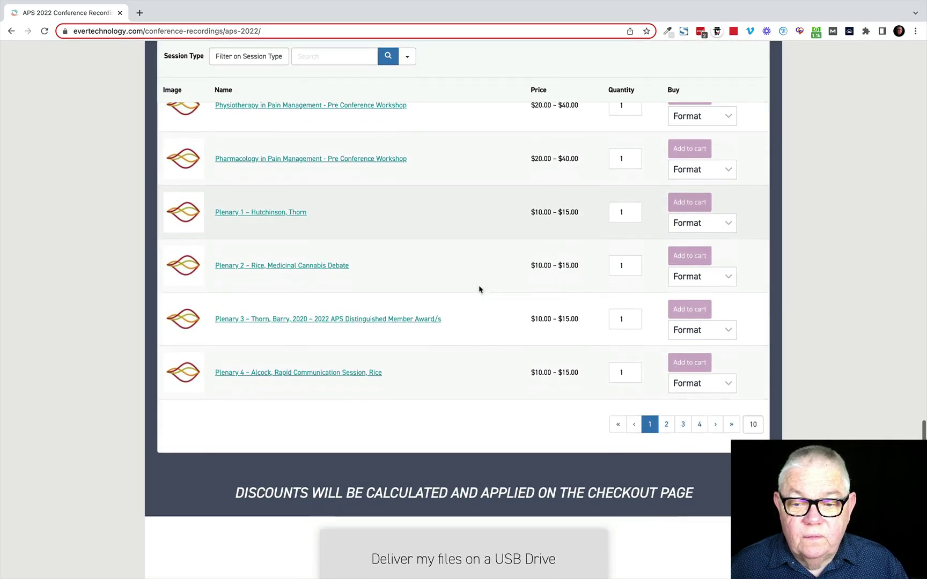
scroll(479, 290, "up", 5)
scroll(479, 290, "down", 8)
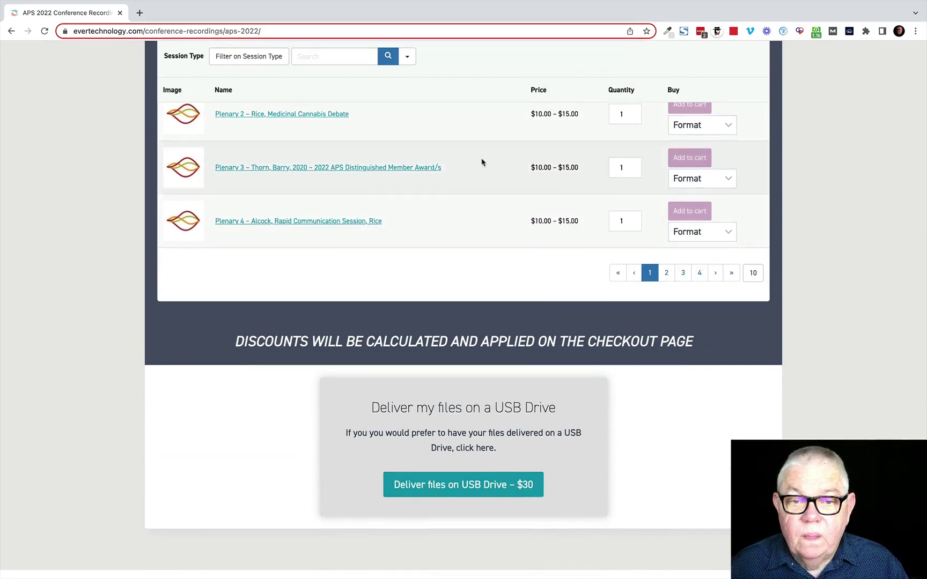
scroll(482, 160, "up", 10)
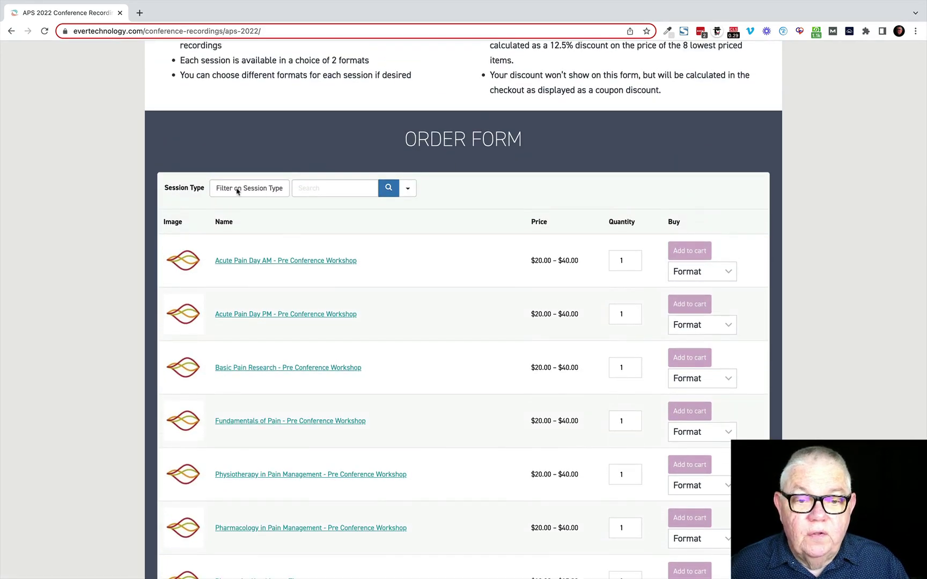
Step: Filter the conference order form by session type, ending on Workshop sessions
left_click(238, 189)
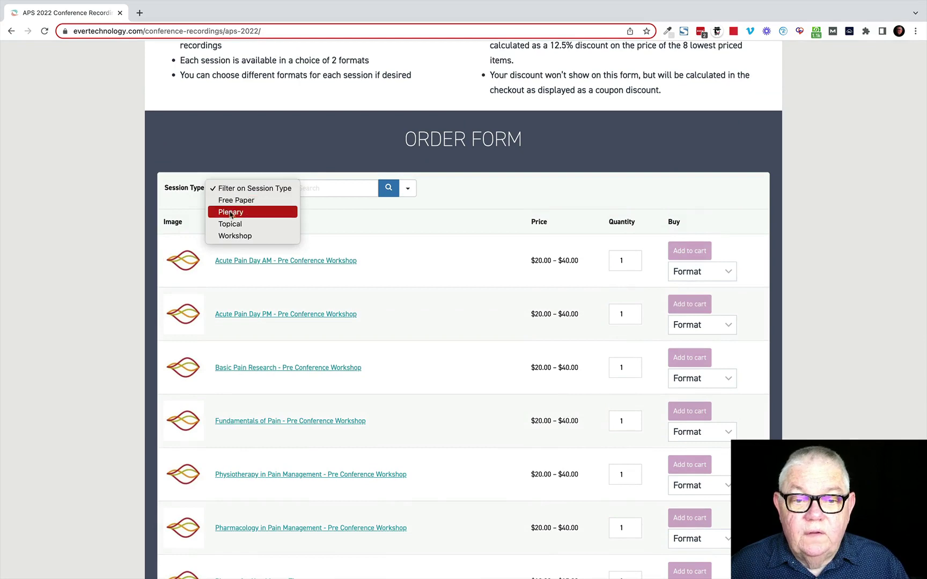
left_click(231, 213)
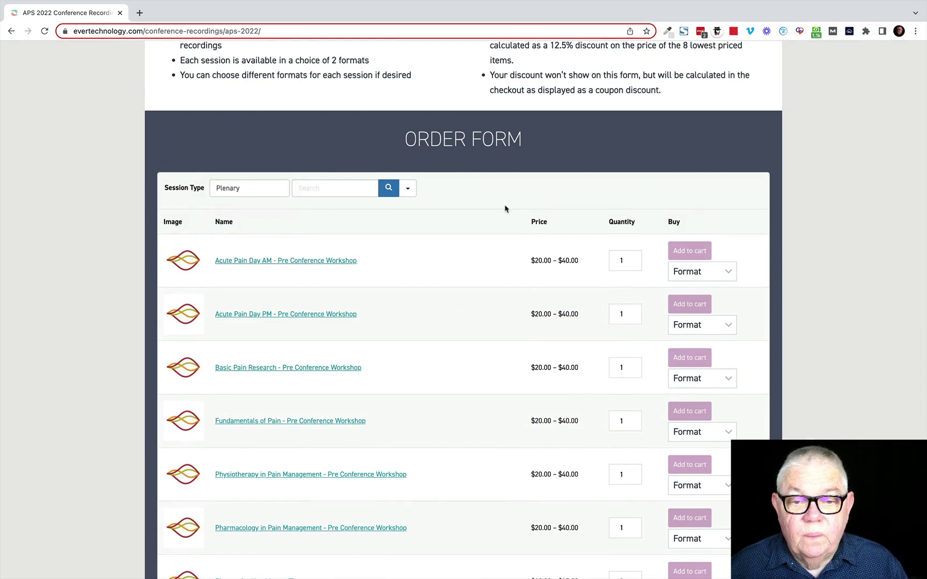
scroll(504, 208, "down", 2)
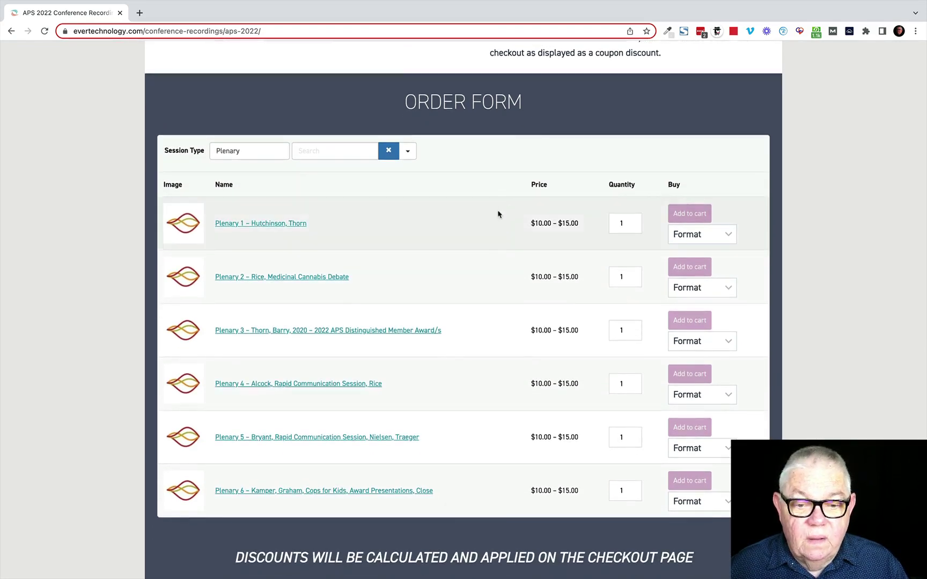
left_click(246, 156)
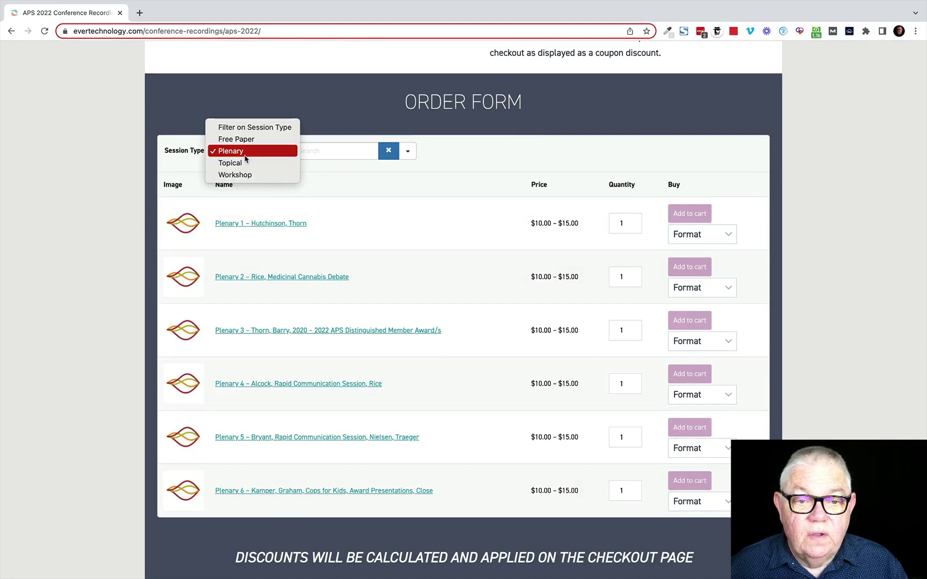
left_click(241, 176)
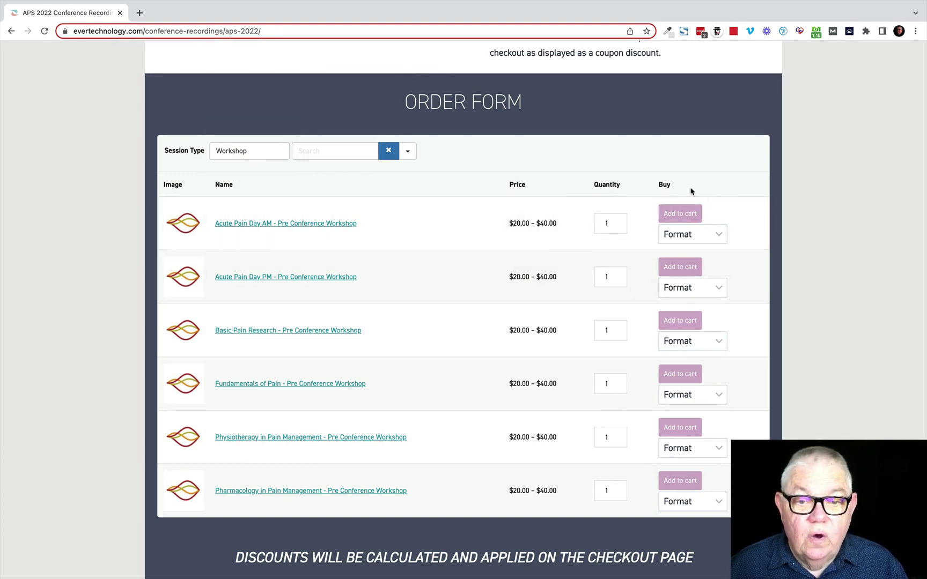
Step: Add the Acute Pain Day AM workshop as MP4 VIDEO to the cart and close the store window
left_click(718, 236)
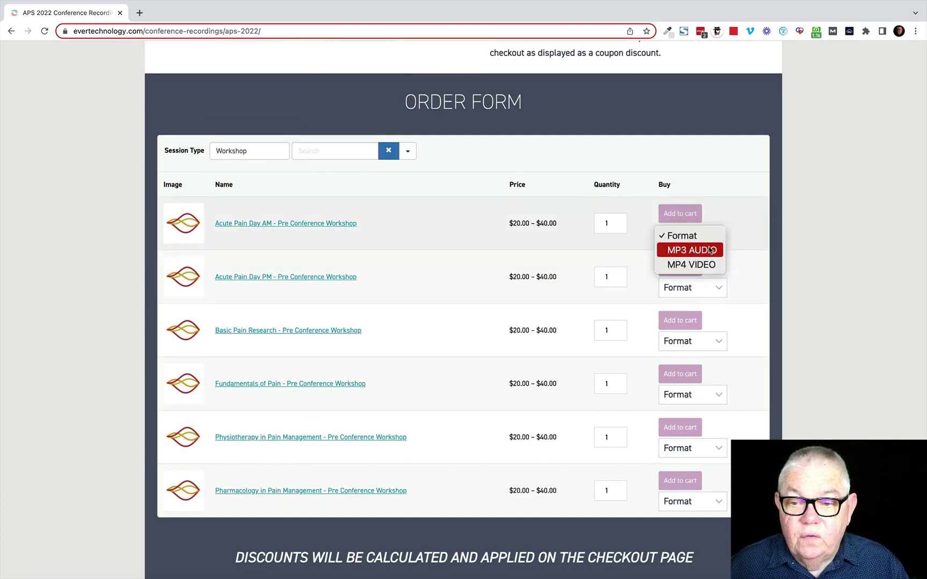
left_click(691, 265)
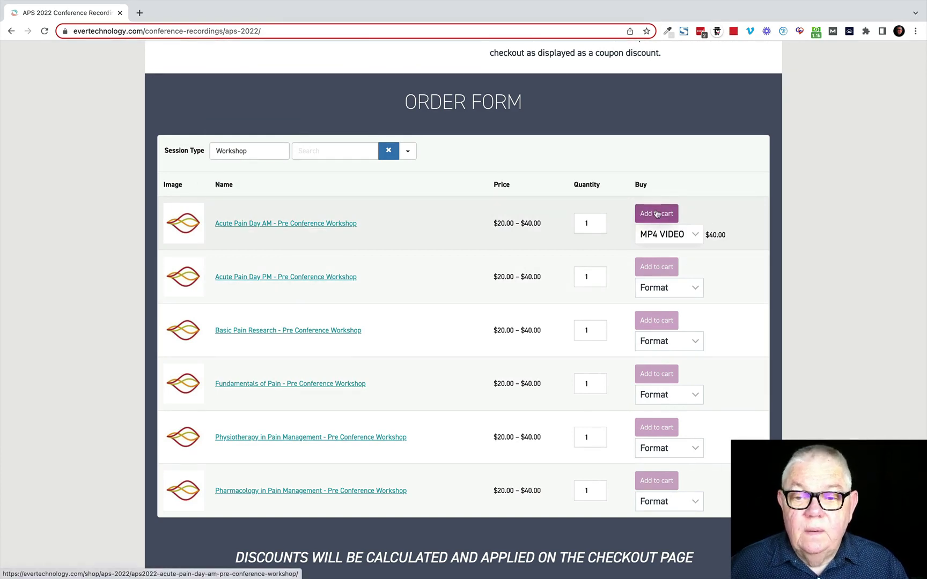
left_click(664, 215)
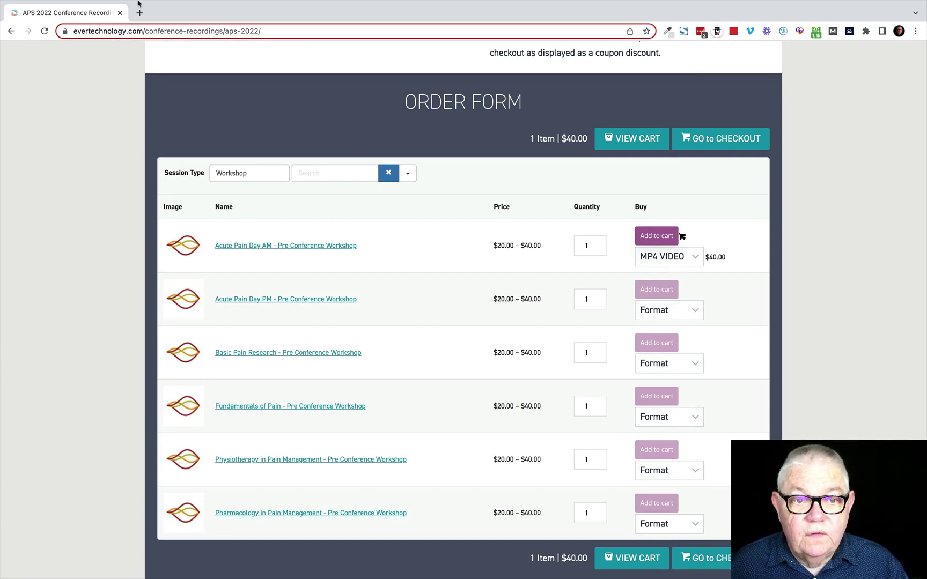
mouse_move(118, 21)
left_click(120, 40)
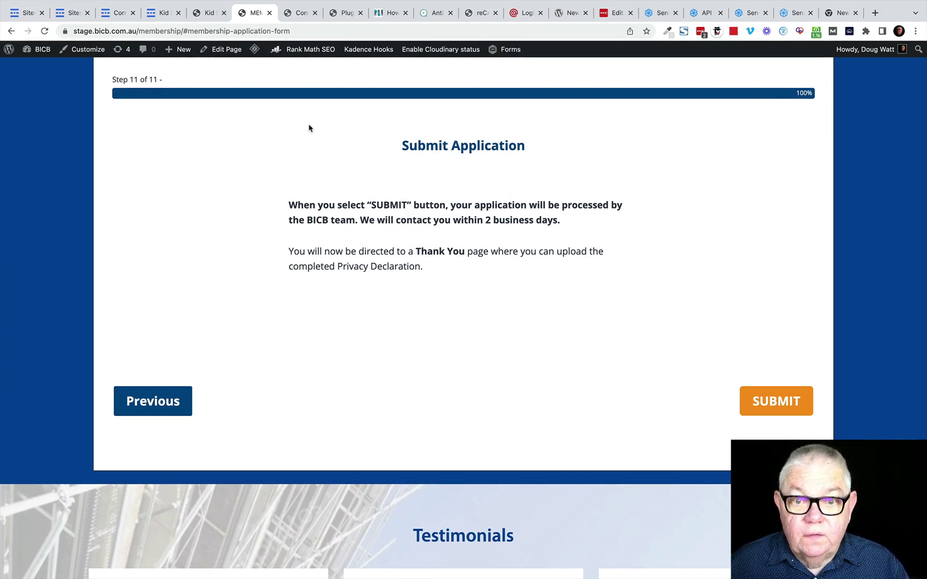
Step: Switch to the Kidsafe Queensland site's home page
scroll(308, 128, "up", 2)
left_click(210, 15)
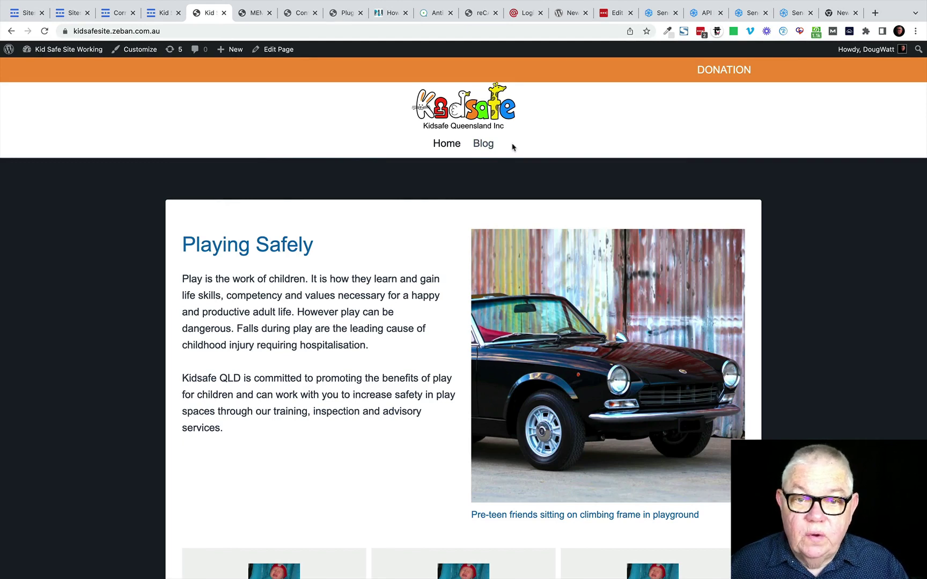
Step: Go to the Kidsafe admin Dashboard and start a new blank page
mouse_move(57, 50)
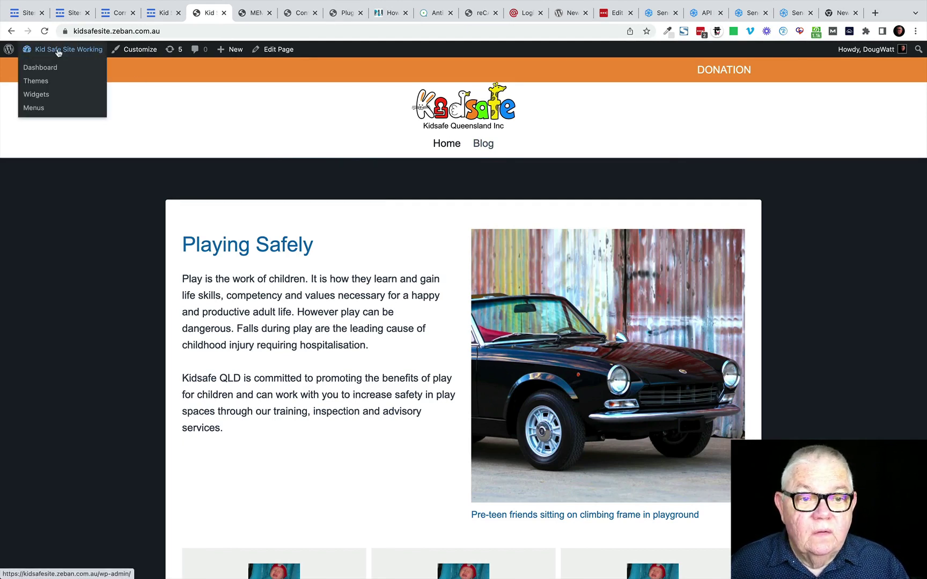
left_click(39, 72)
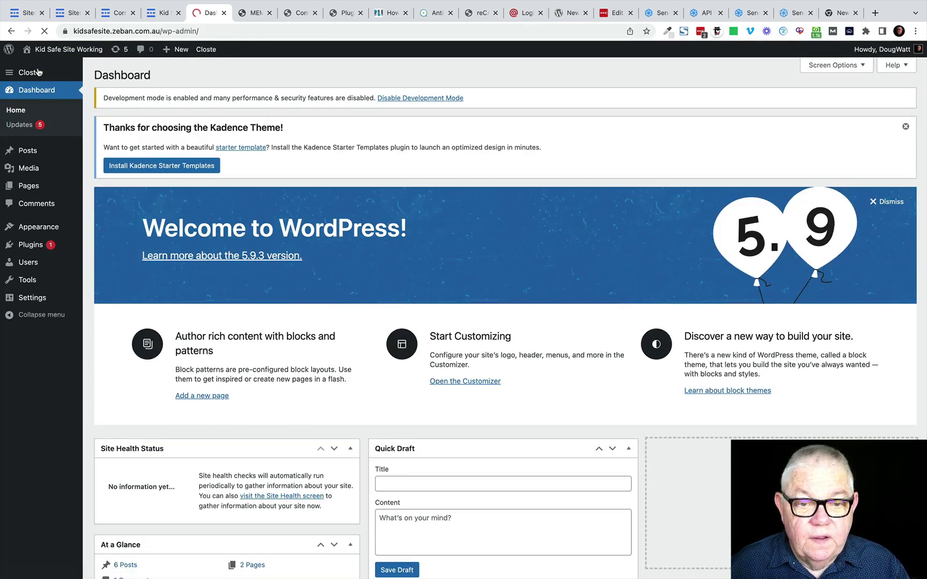
mouse_move(30, 186)
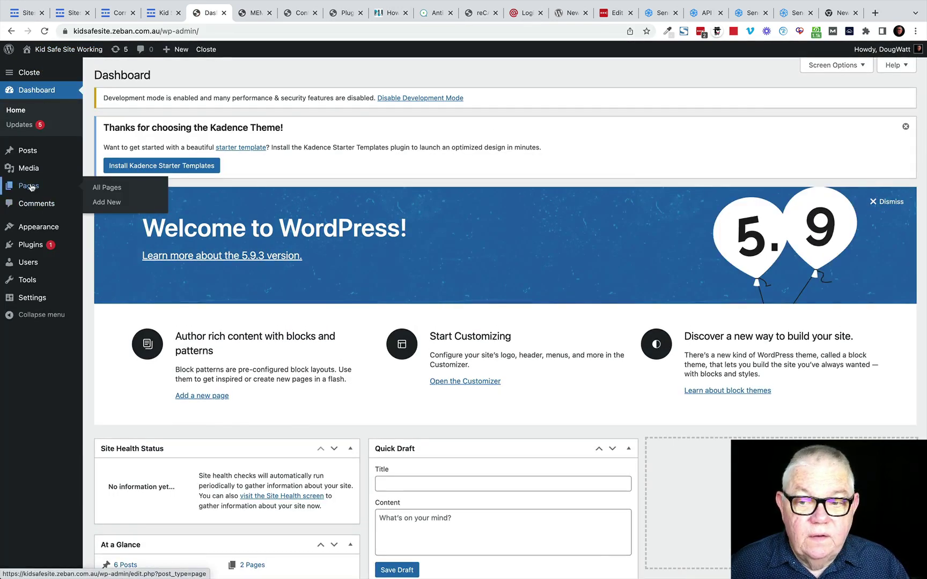
left_click(111, 206)
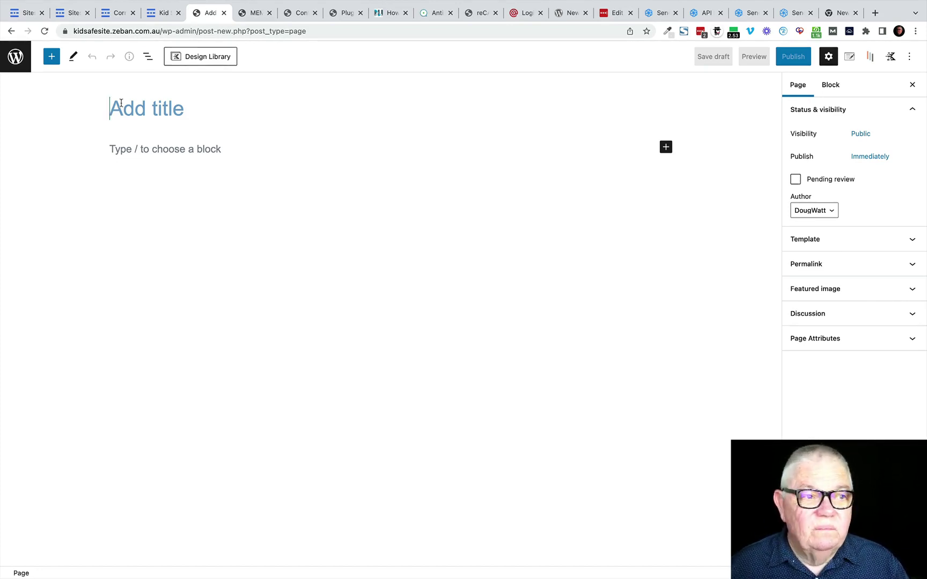
Step: Title the new page 'Contact Kidsafe' and publish it
left_click(120, 102)
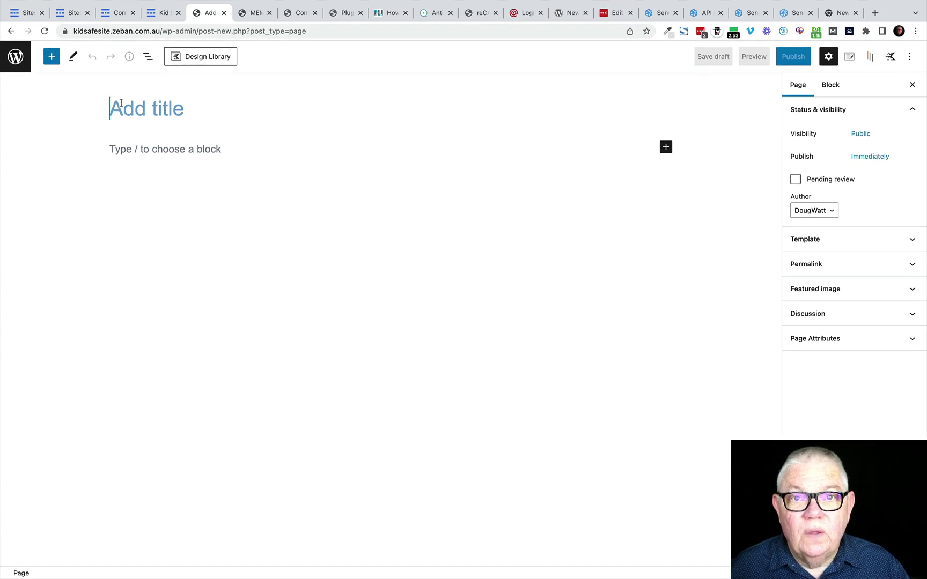
type("C")
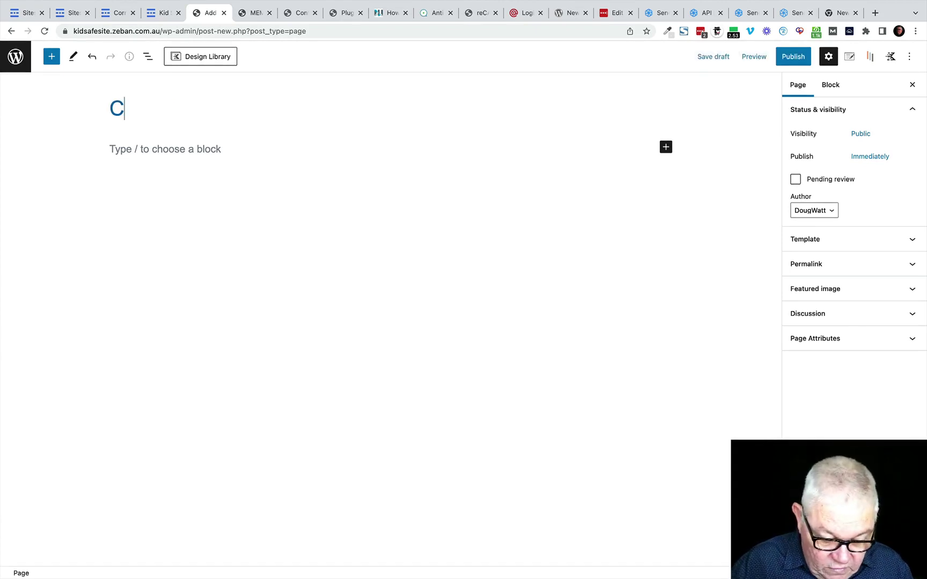
type("ontact ")
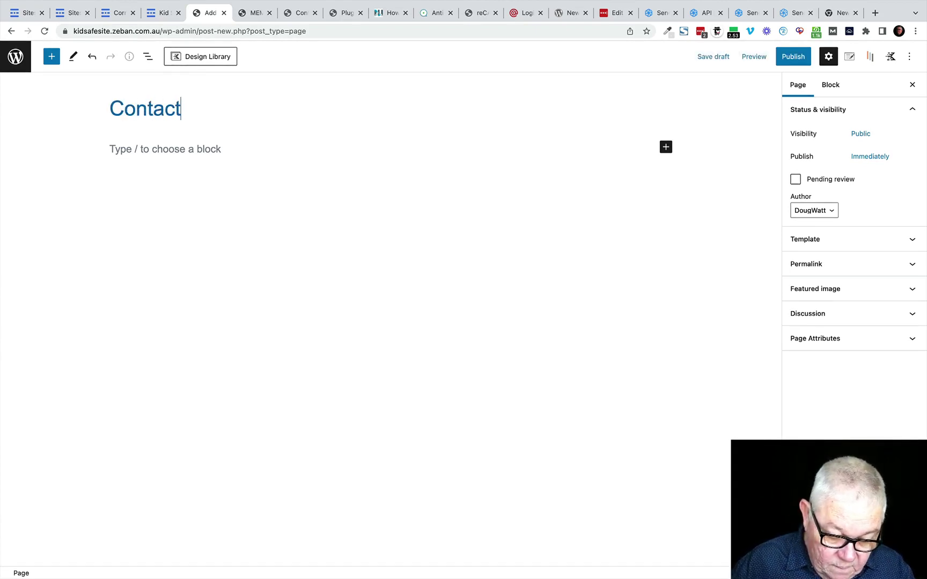
type("Kids")
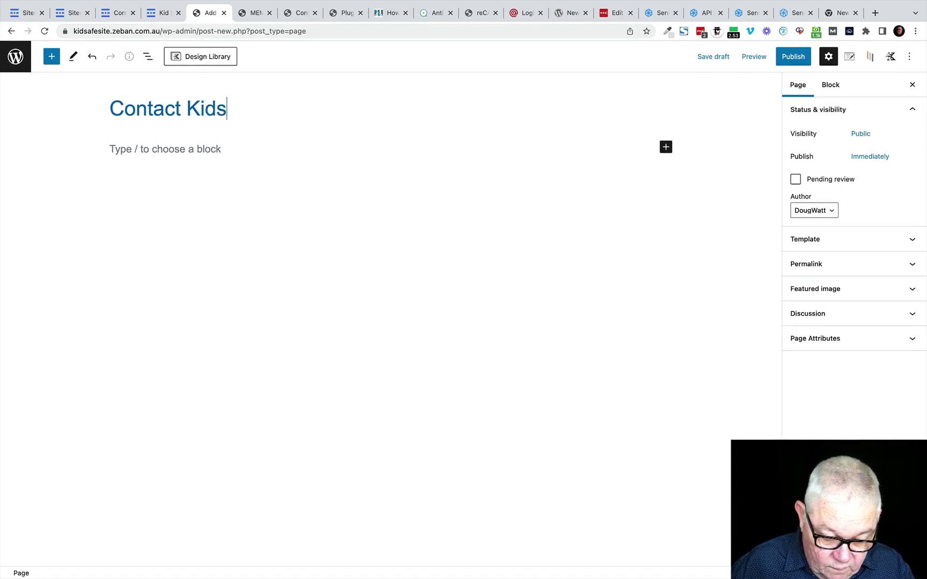
type("afe")
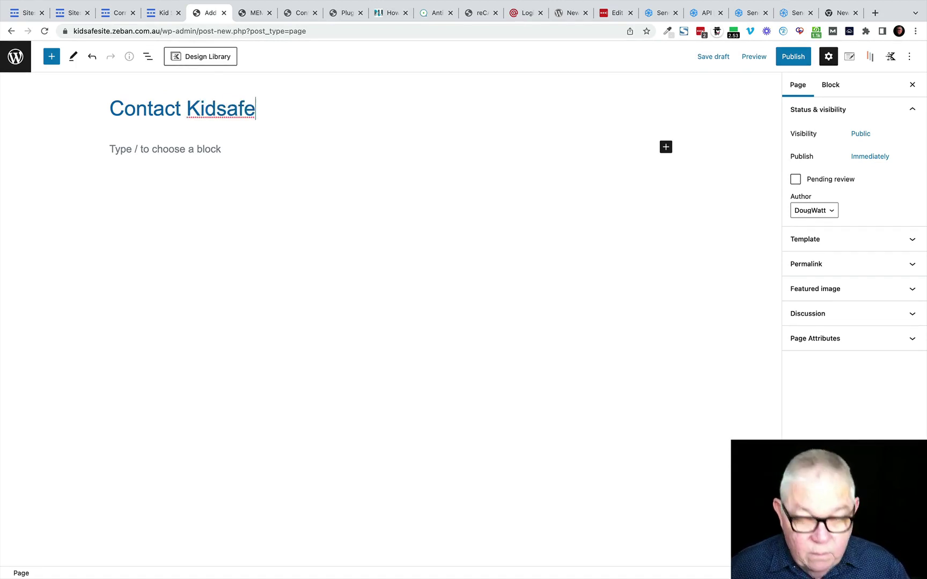
left_click(794, 58)
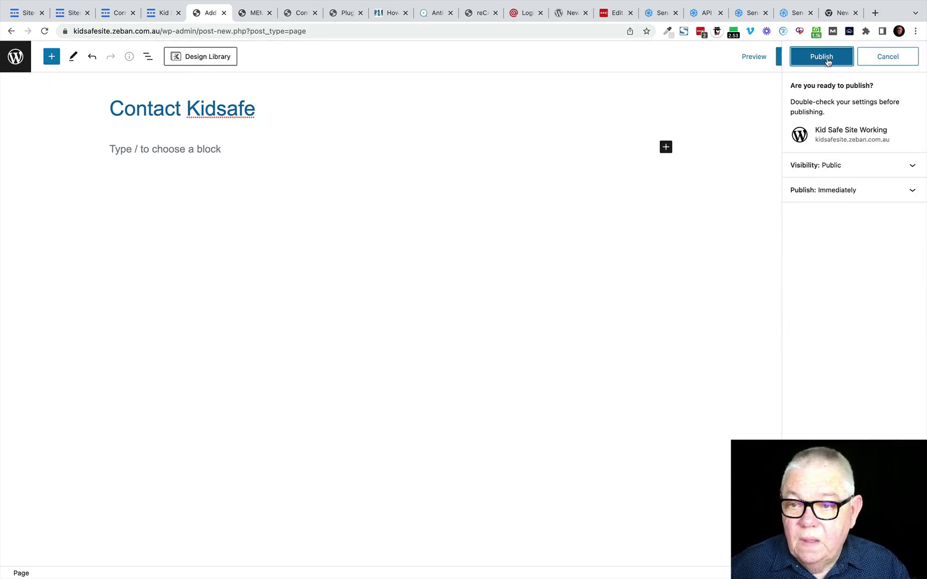
left_click(828, 60)
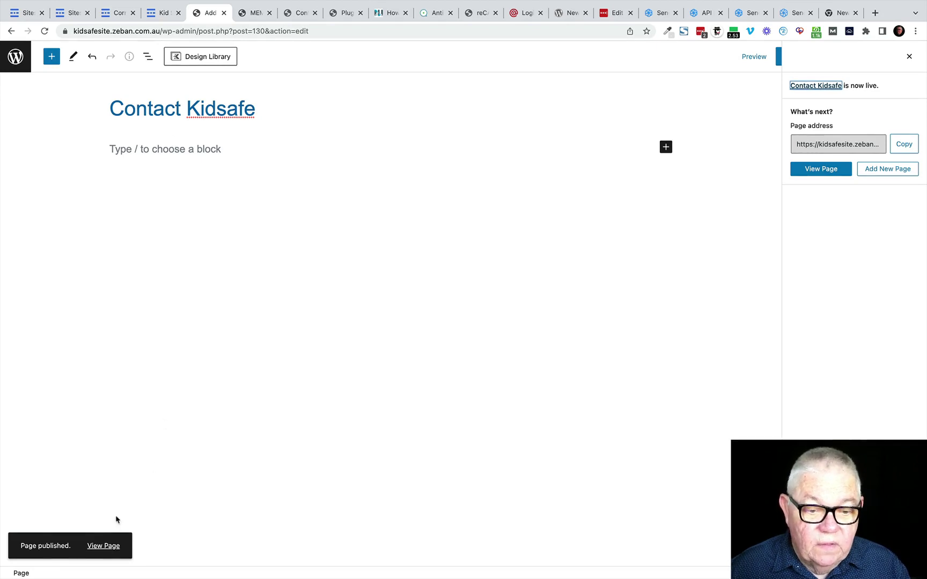
Step: View the live Contact Kidsafe page, then go to the Menus screen
left_click(104, 546)
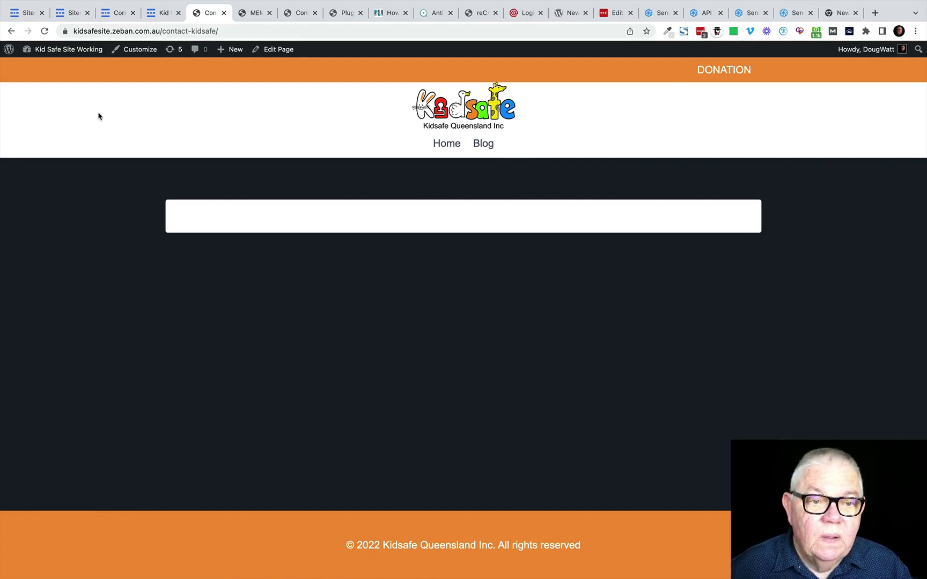
mouse_move(55, 51)
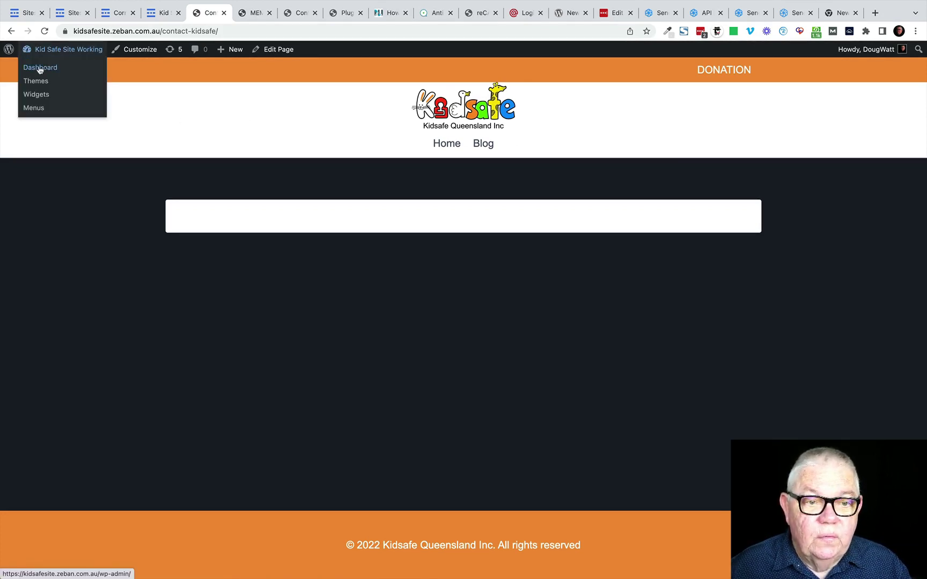
left_click(34, 109)
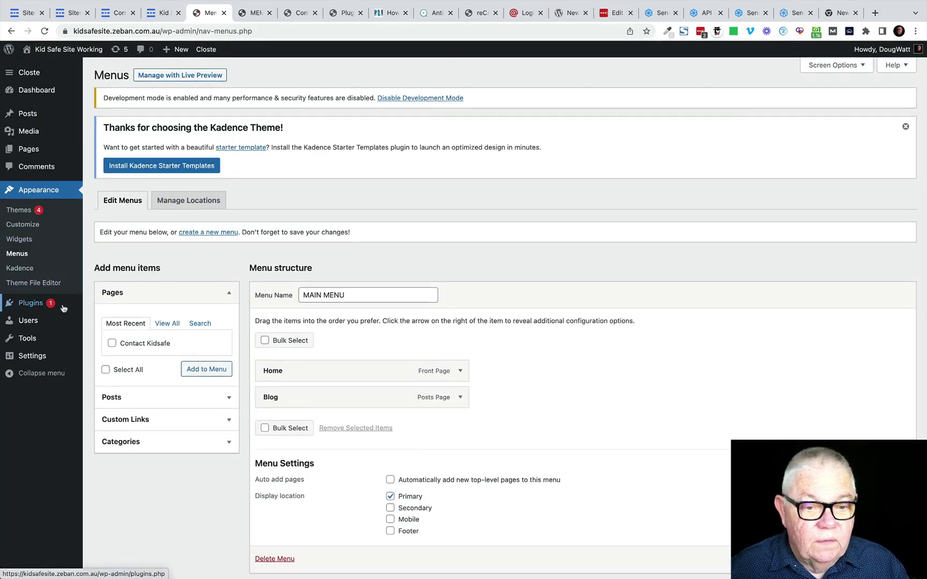
Step: Add the Contact Kidsafe page to MAIN MENU and expand its item to review it
left_click(112, 343)
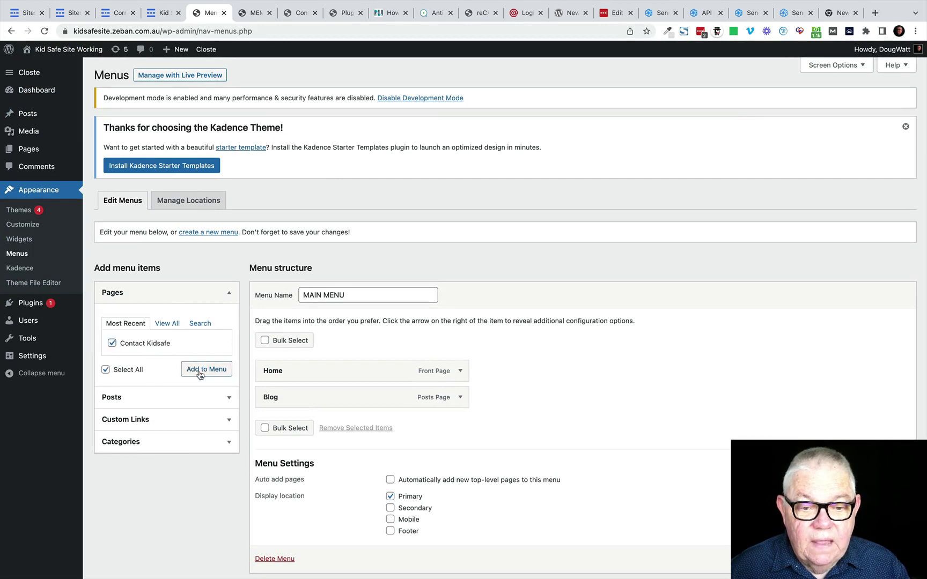
left_click(199, 370)
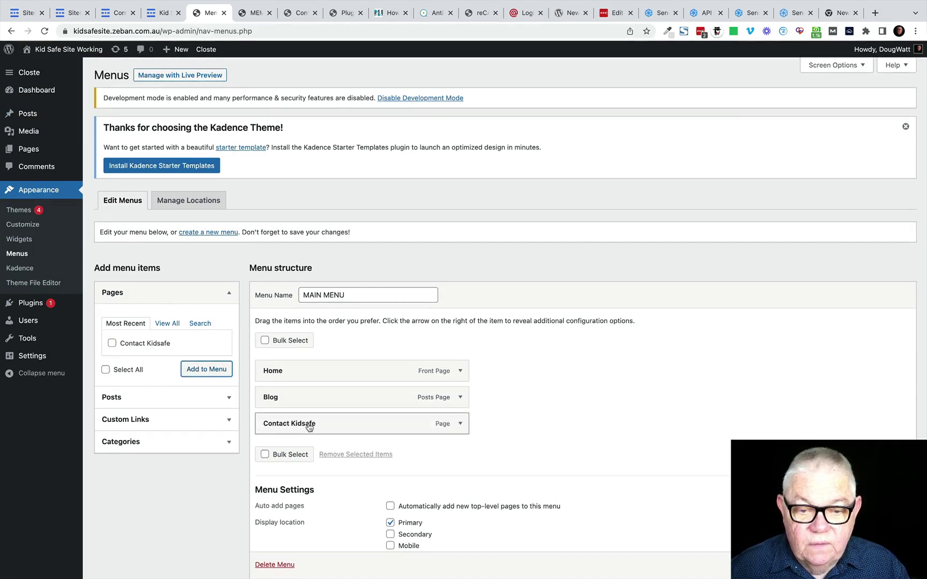
left_click(460, 425)
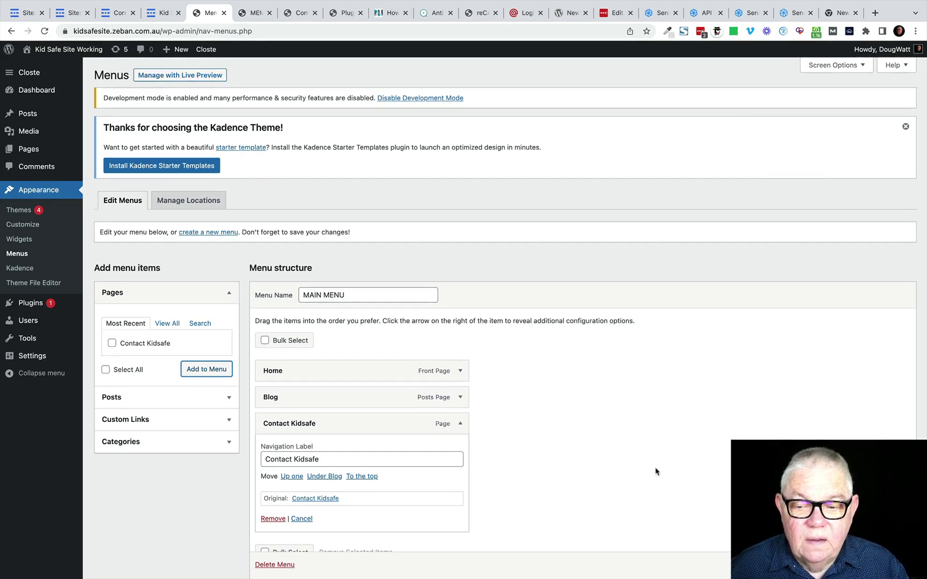
scroll(658, 472, "down", 4)
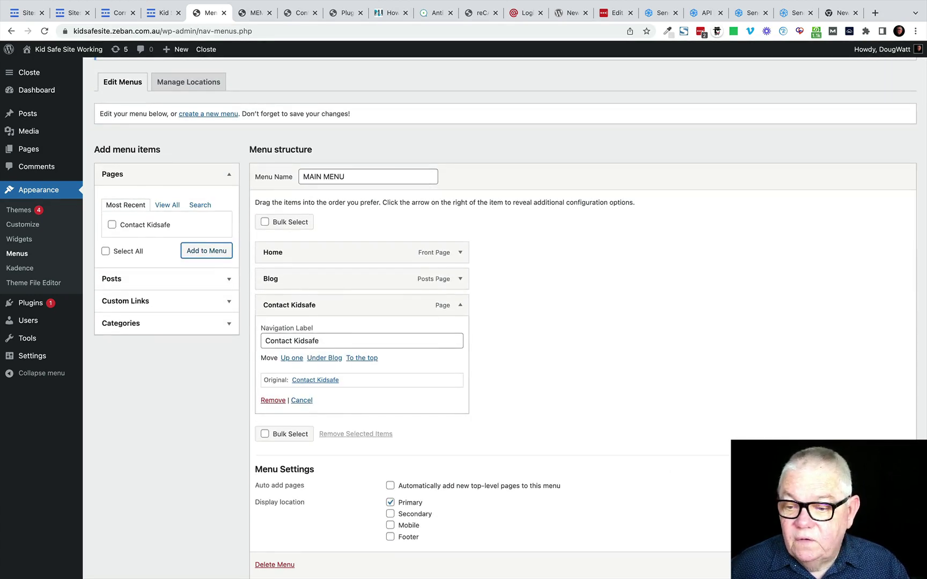
scroll(504, 322, "down", 1)
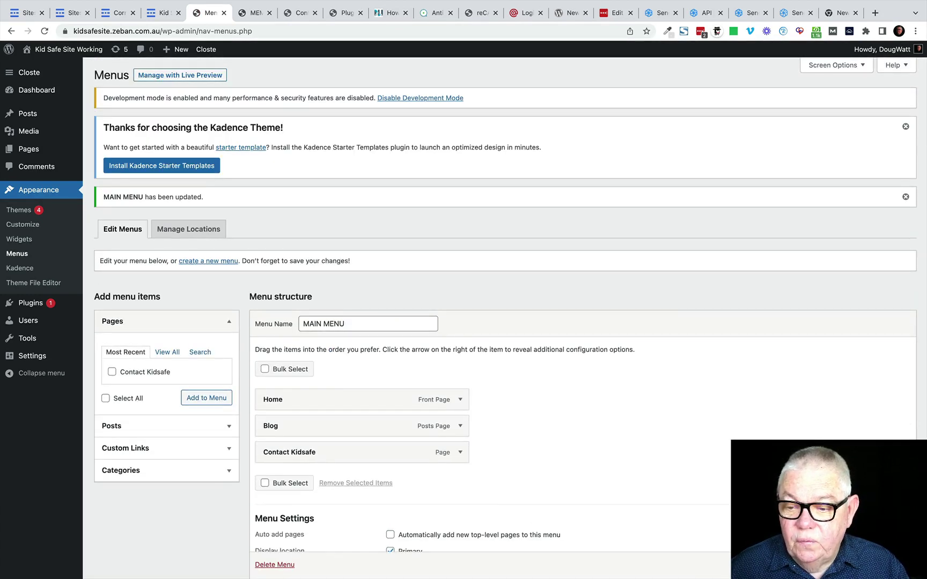
scroll(73, 207, "down", 1)
scroll(73, 206, "up", 1)
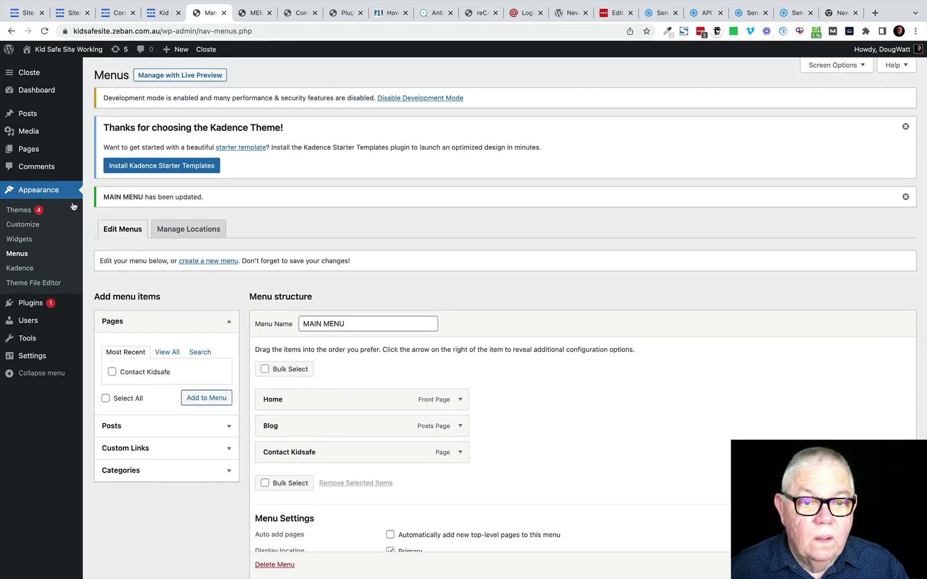
mouse_move(35, 70)
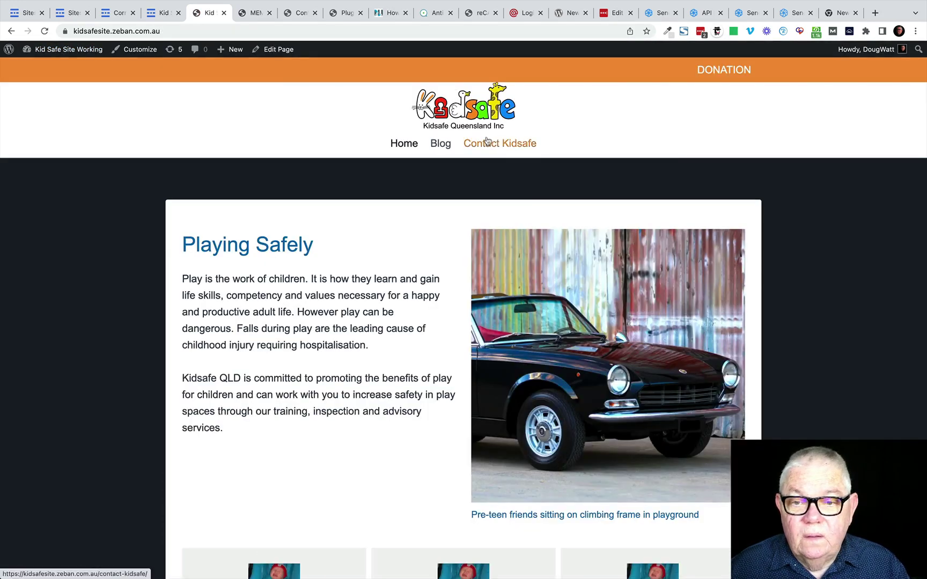
Step: Check the Contact Kidsafe page from the site navigation, then return to the menu editor
left_click(498, 146)
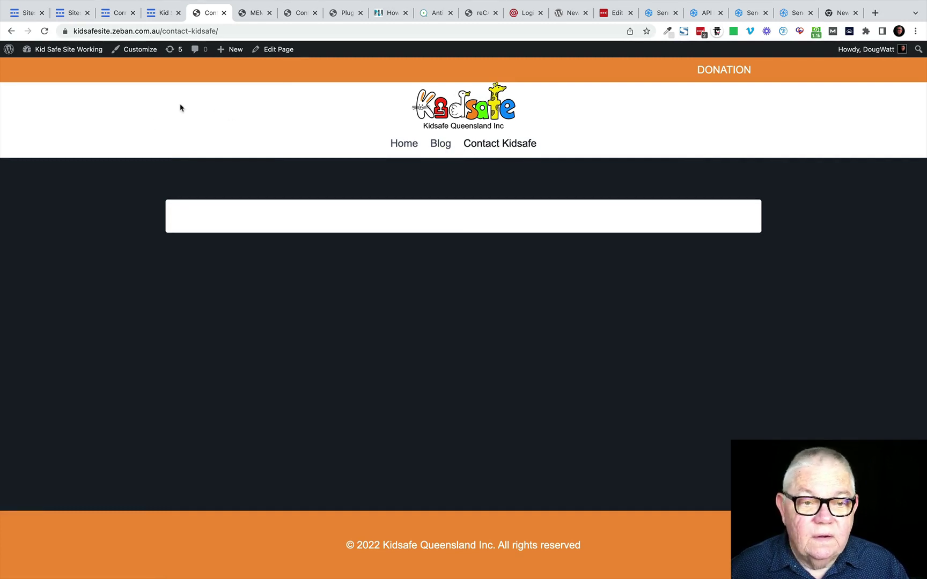
mouse_move(45, 54)
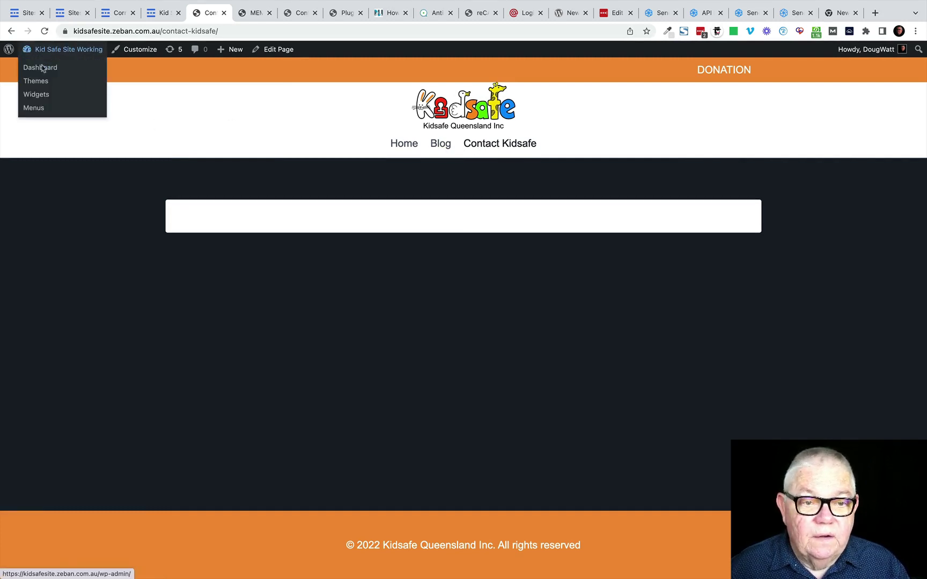
left_click(39, 110)
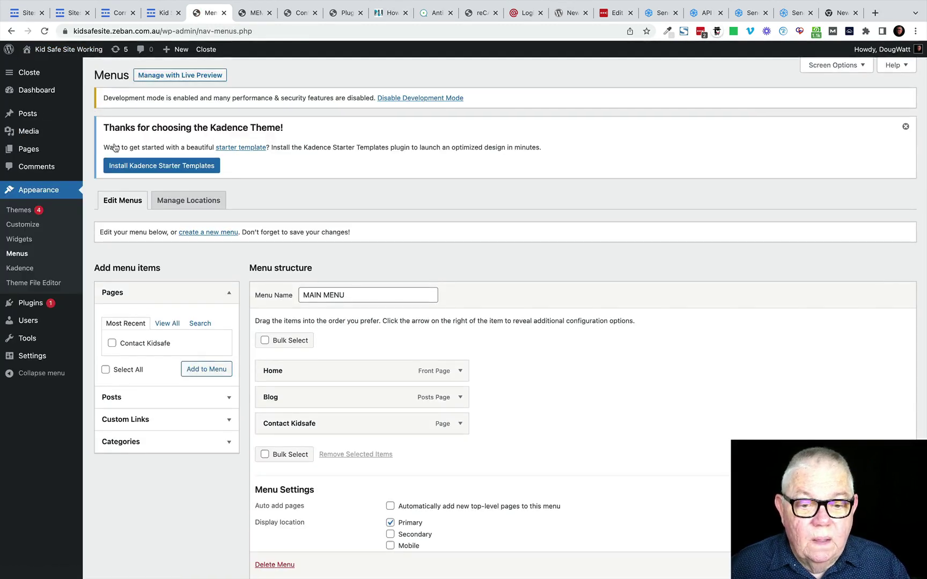
Step: Shorten the menu item's navigation label to 'Contact', save the menu and view the site
left_click(460, 424)
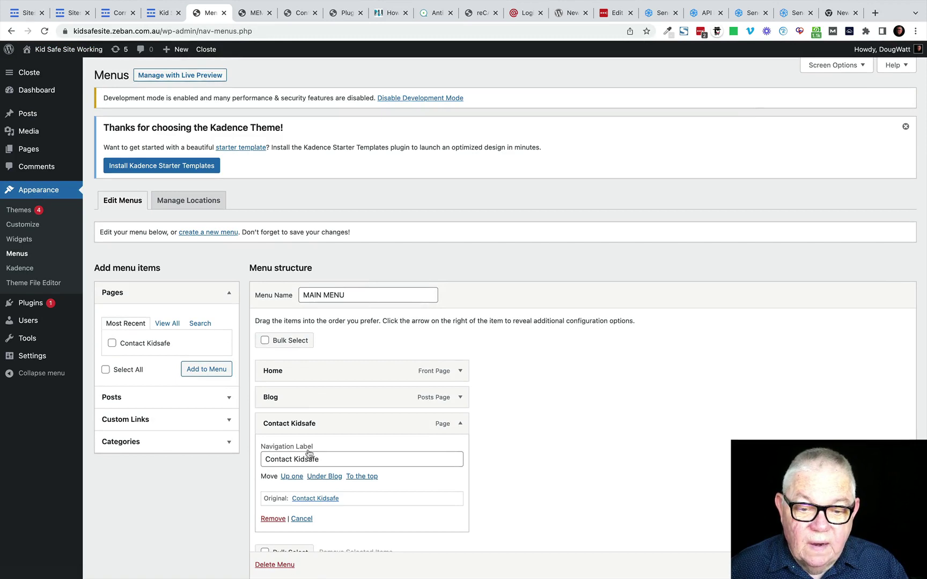
left_click_drag(320, 459, 298, 462)
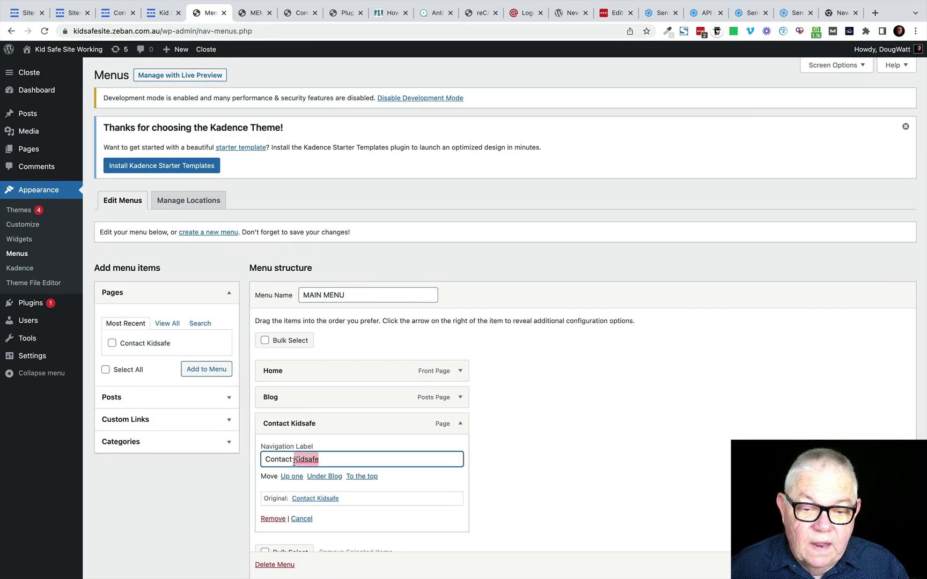
key("BackSpace")
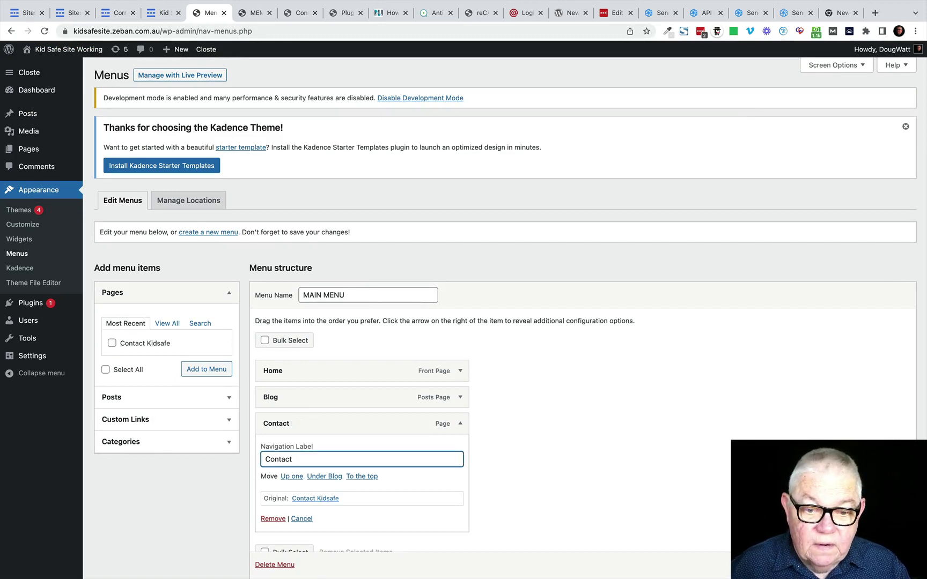
left_click(635, 456)
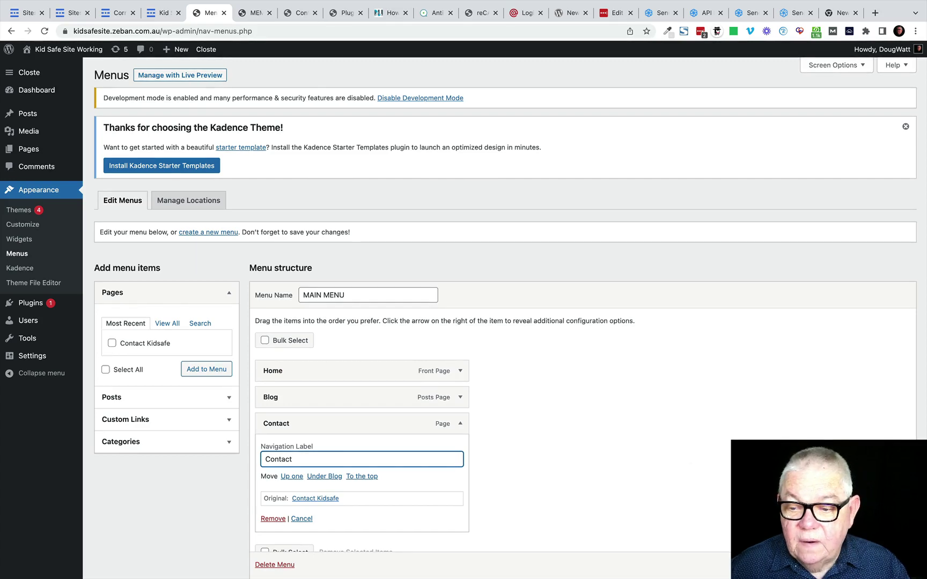
scroll(635, 456, "down", 1)
left_click(885, 565)
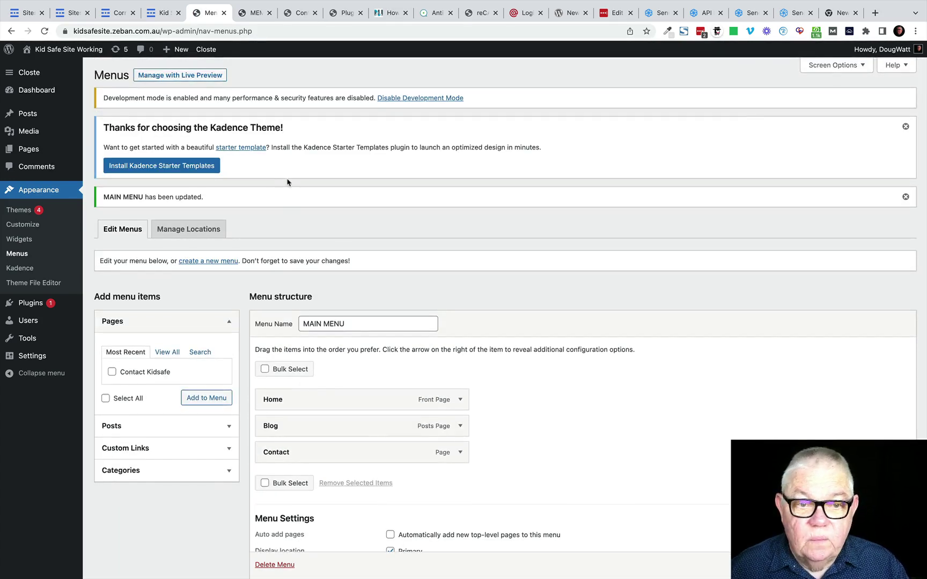
left_click(39, 67)
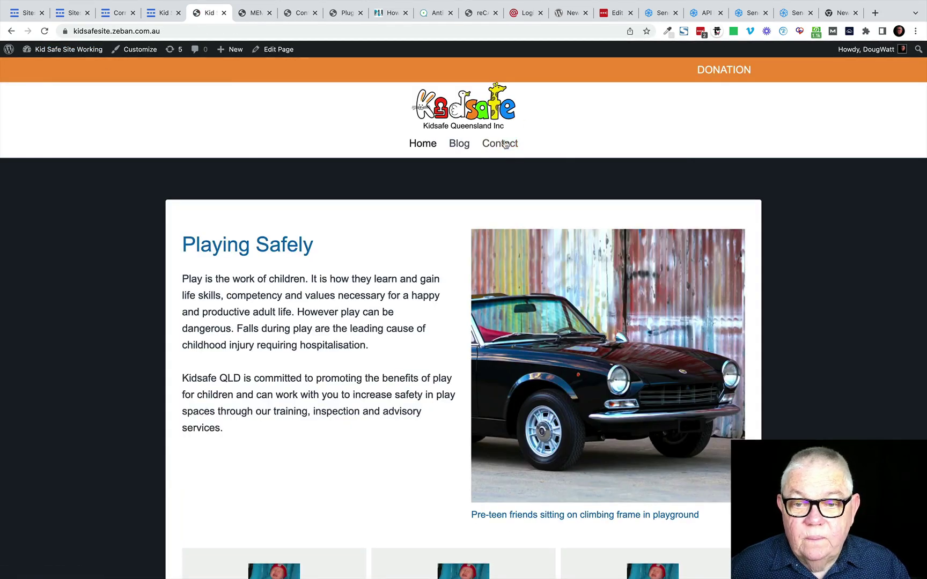
Step: View the empty Contact page from the site menu, then switch to the BICB membership tab
left_click(493, 147)
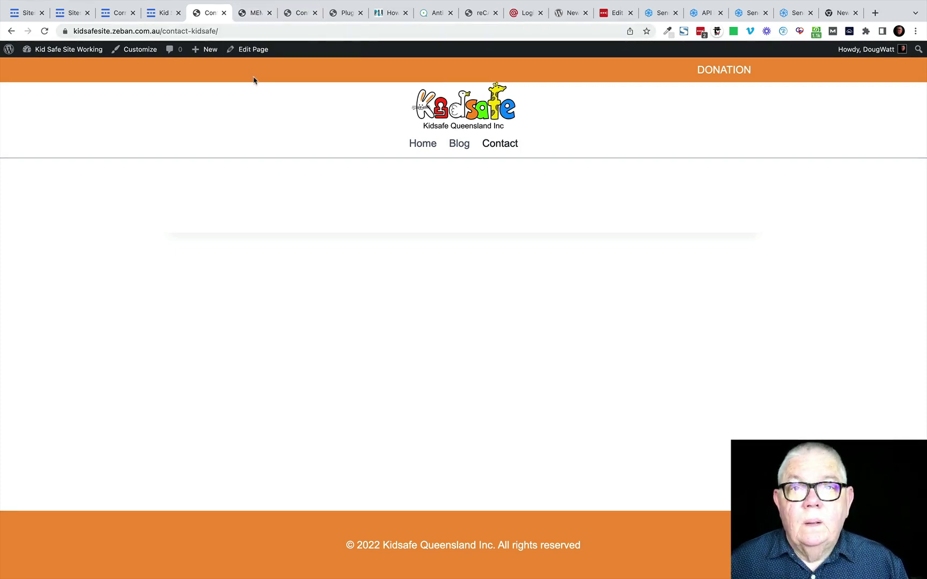
left_click(254, 12)
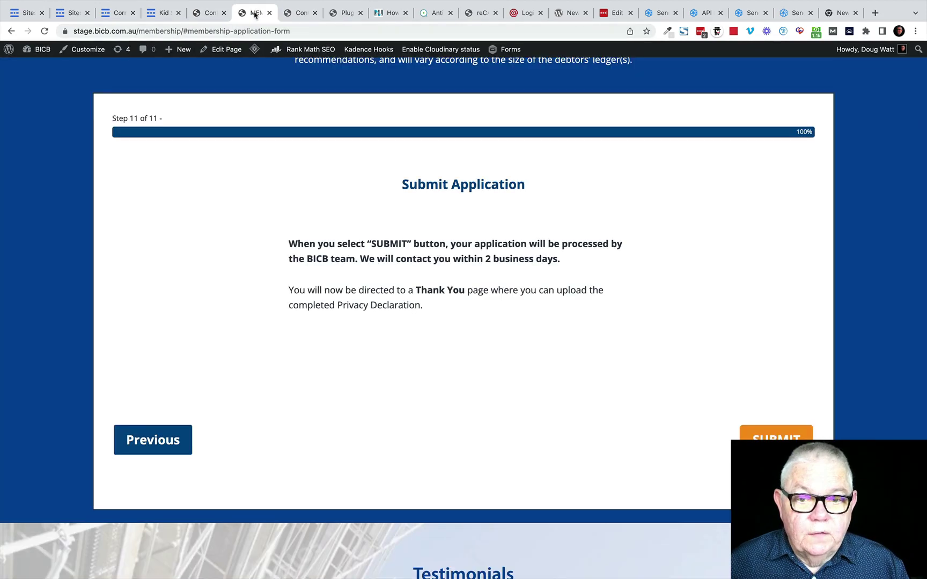
Step: Review the BICB Contact Us page's form and map, then return to the Kidsafe contact tab
scroll(583, 146, "up", 5)
scroll(584, 145, "up", 10)
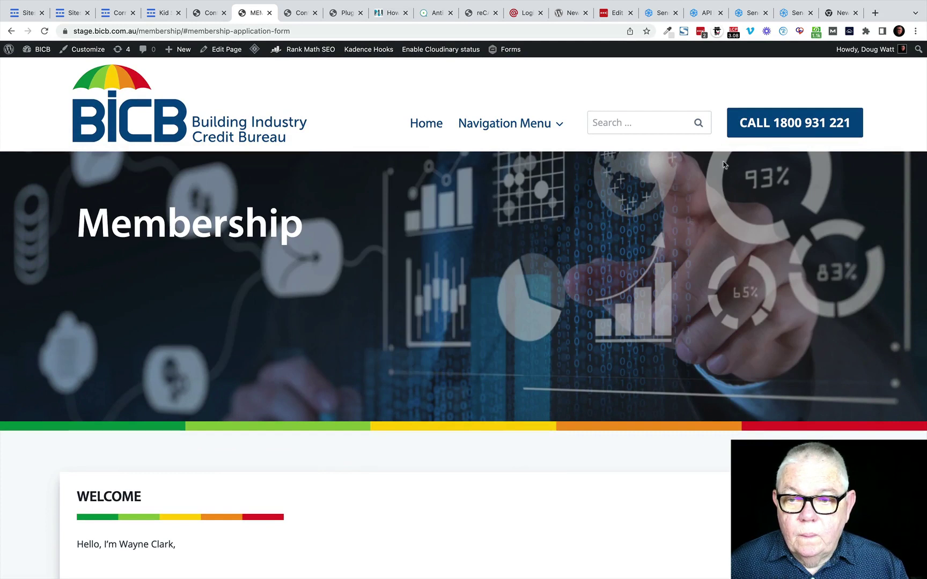
mouse_move(506, 150)
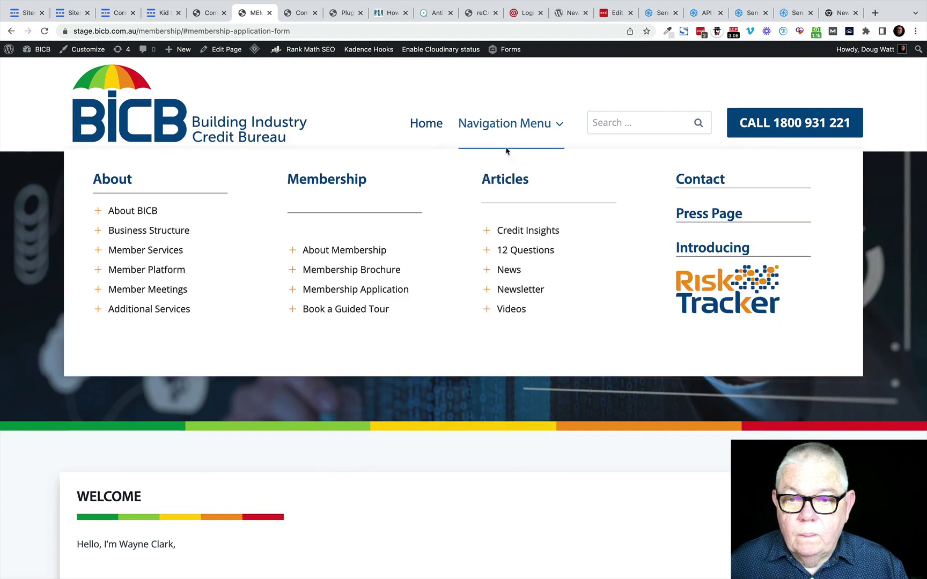
left_click(699, 182)
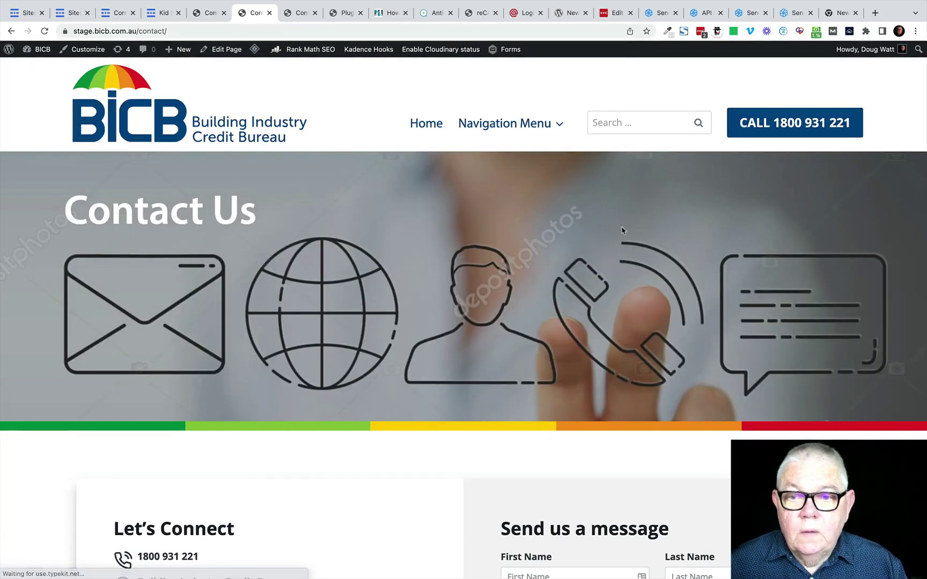
scroll(608, 249, "down", 3)
scroll(607, 249, "down", 4)
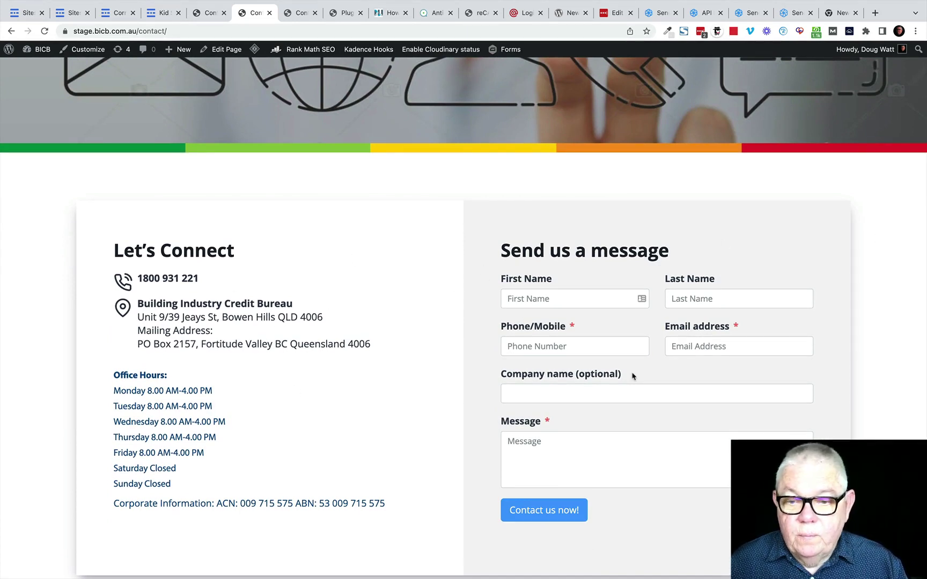
scroll(633, 375, "down", 10)
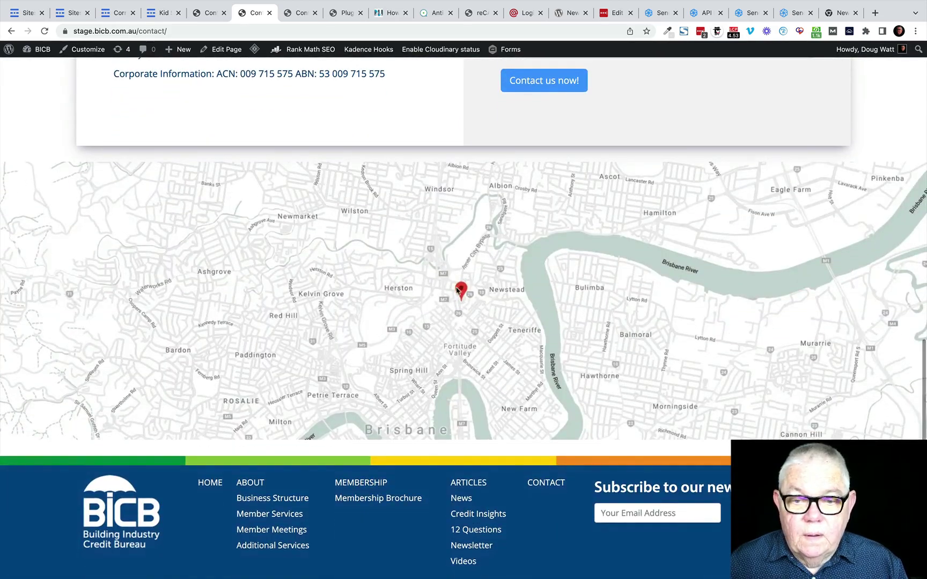
scroll(499, 289, "up", 14)
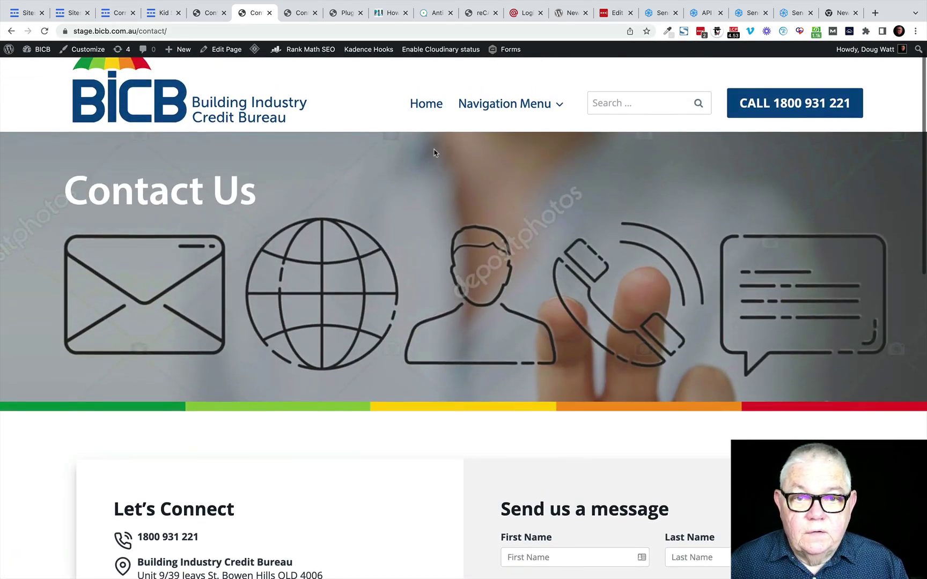
left_click(209, 15)
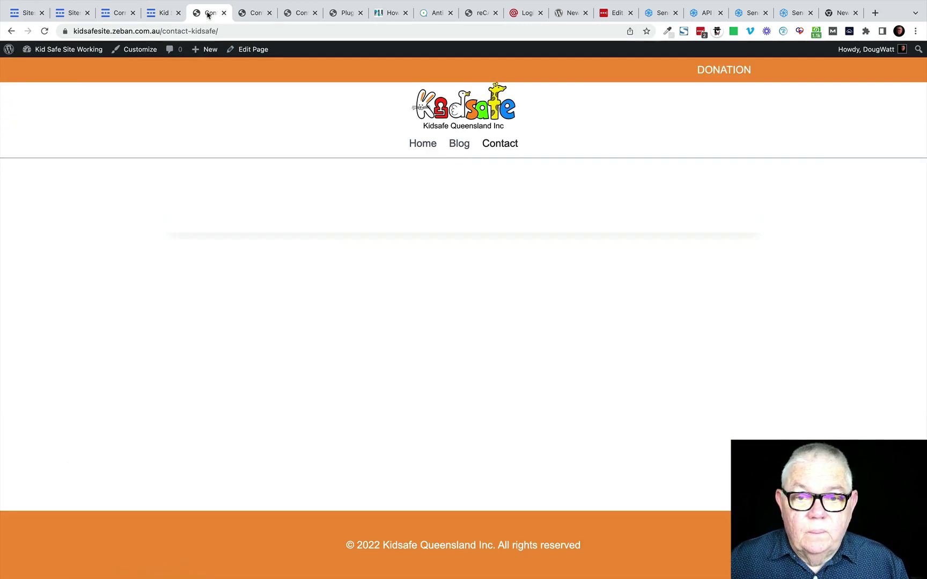
Step: Edit the Contact Kidsafe page, insert a Row Layout with two equal 50/50 columns, and show its settings
left_click(244, 50)
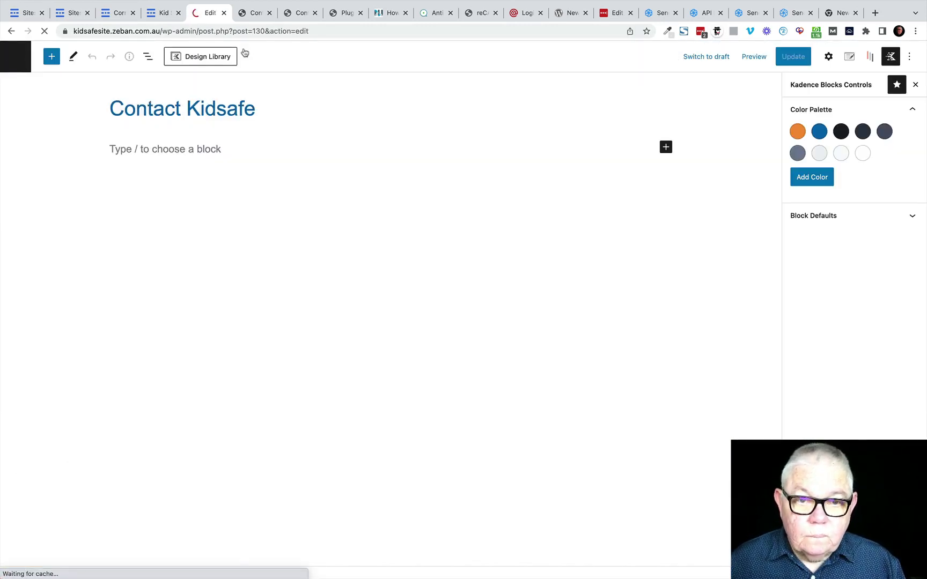
left_click(871, 59)
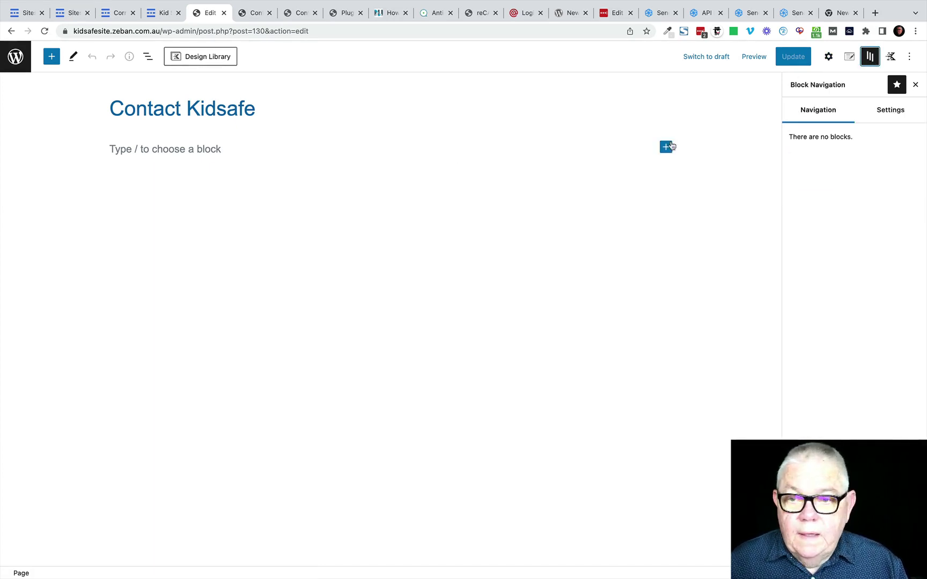
left_click(665, 148)
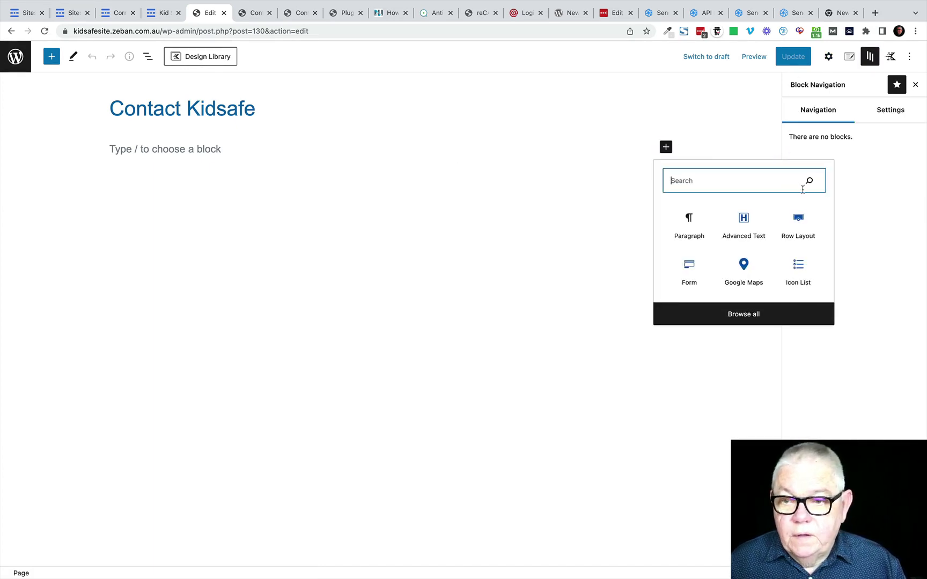
left_click(798, 220)
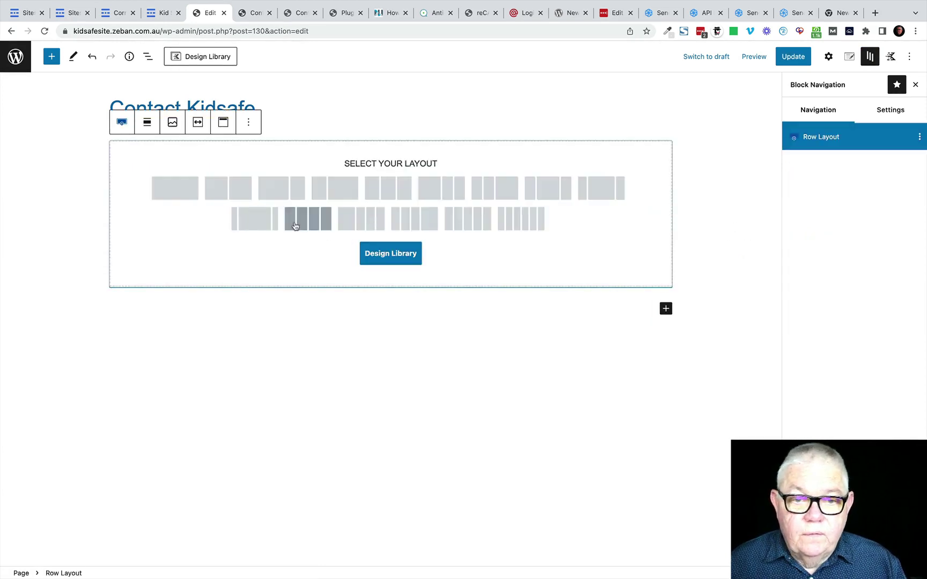
left_click(232, 191)
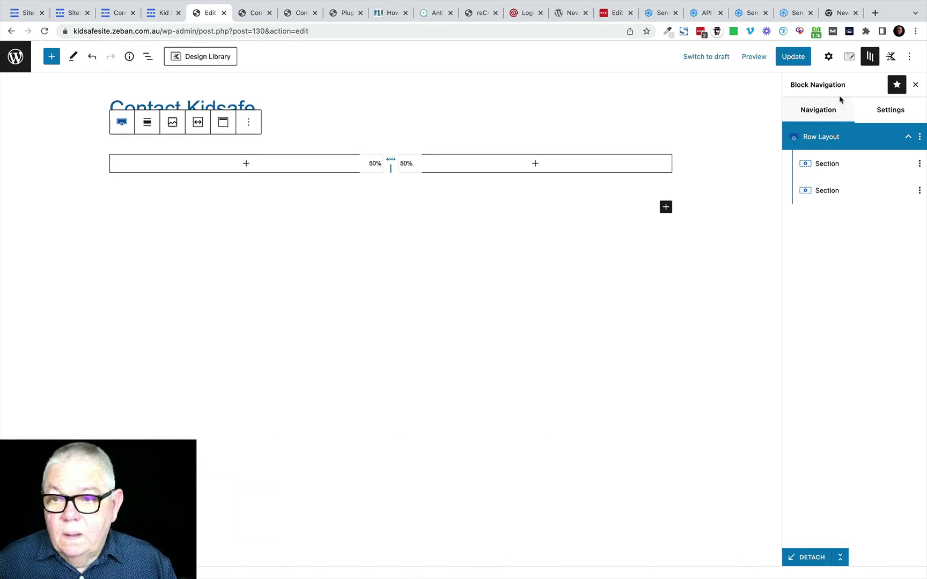
left_click(920, 138)
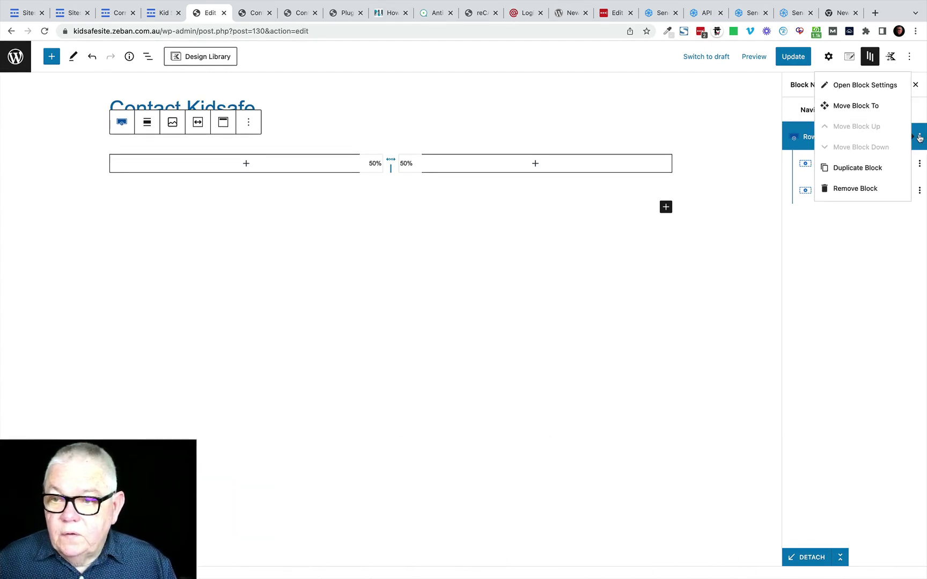
left_click(840, 85)
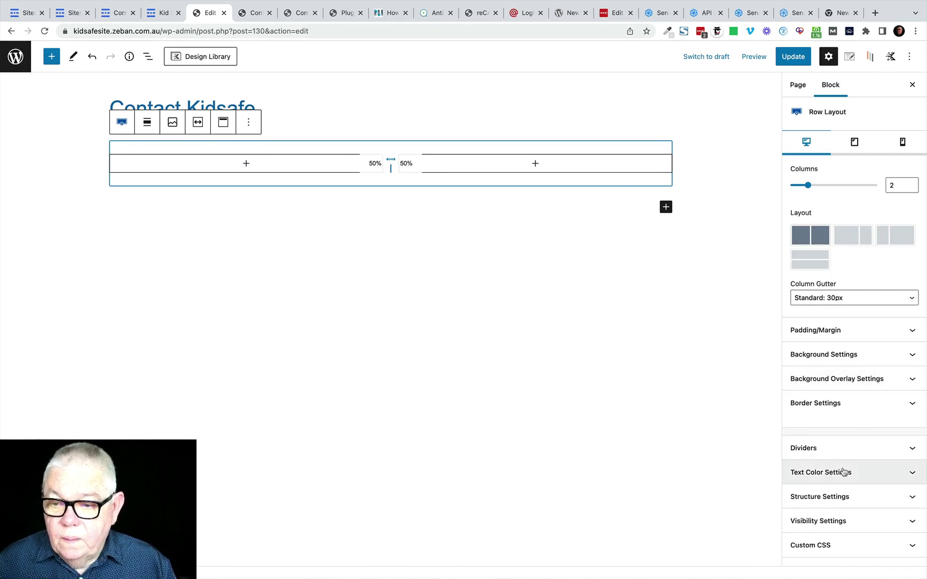
Step: Make the row wide width, use the theme's content inner width, and align its columns to the top
left_click(829, 498)
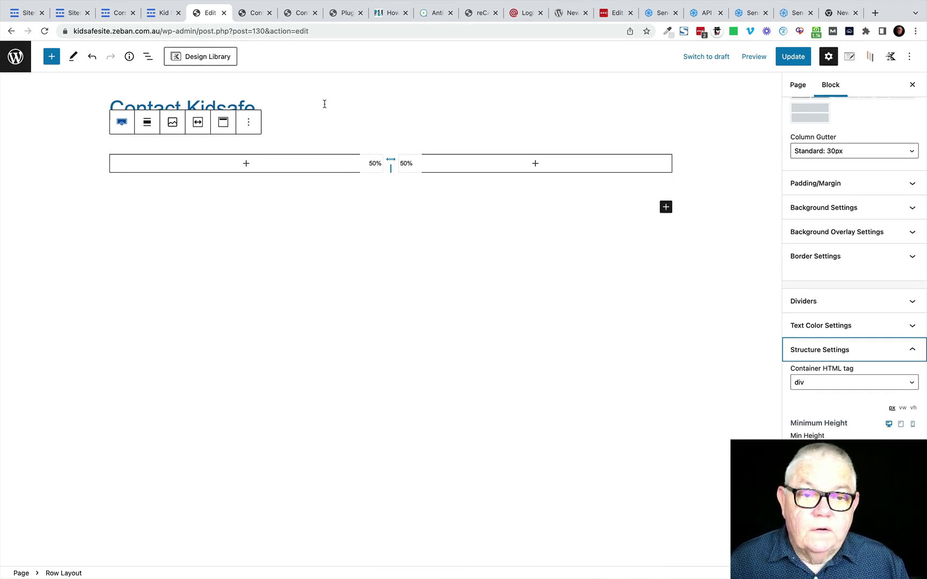
left_click(149, 123)
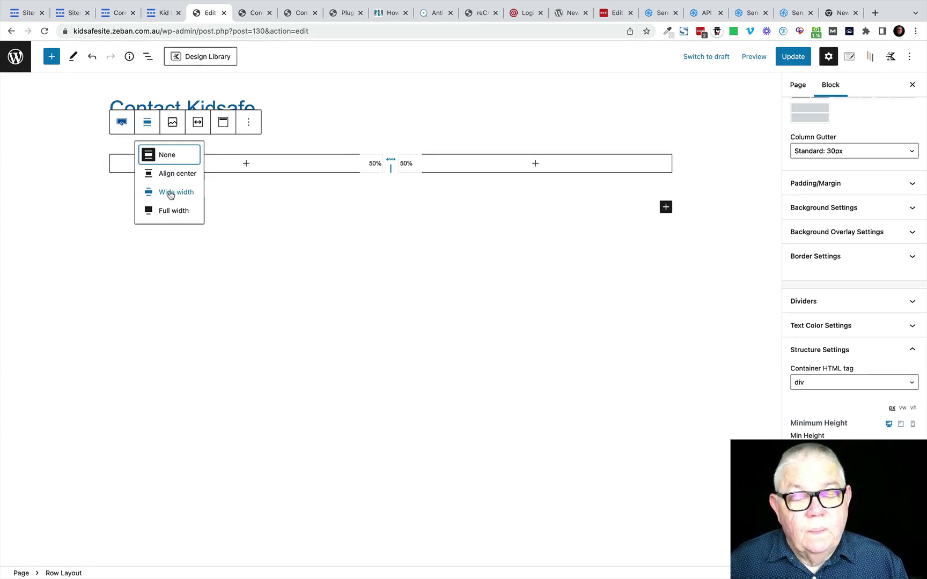
left_click(170, 193)
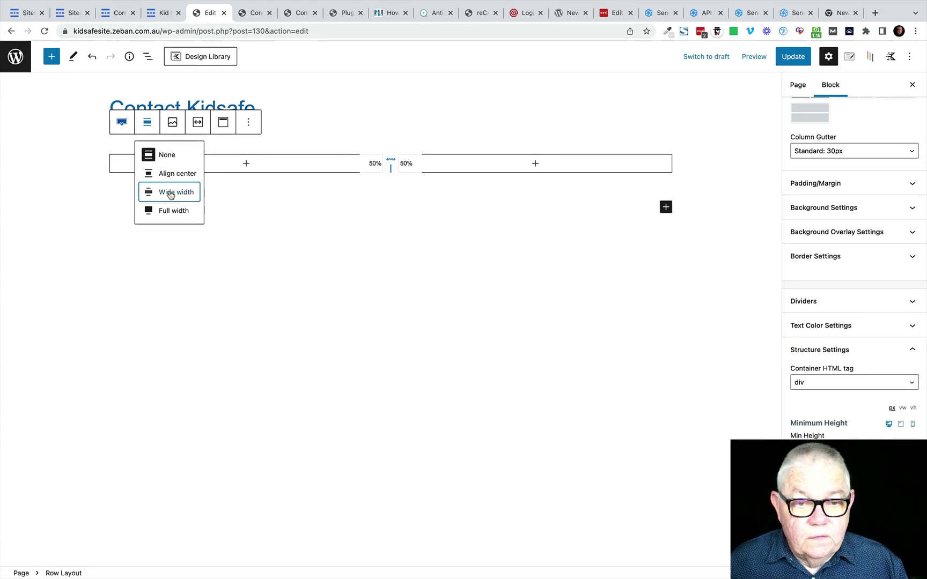
left_click(182, 123)
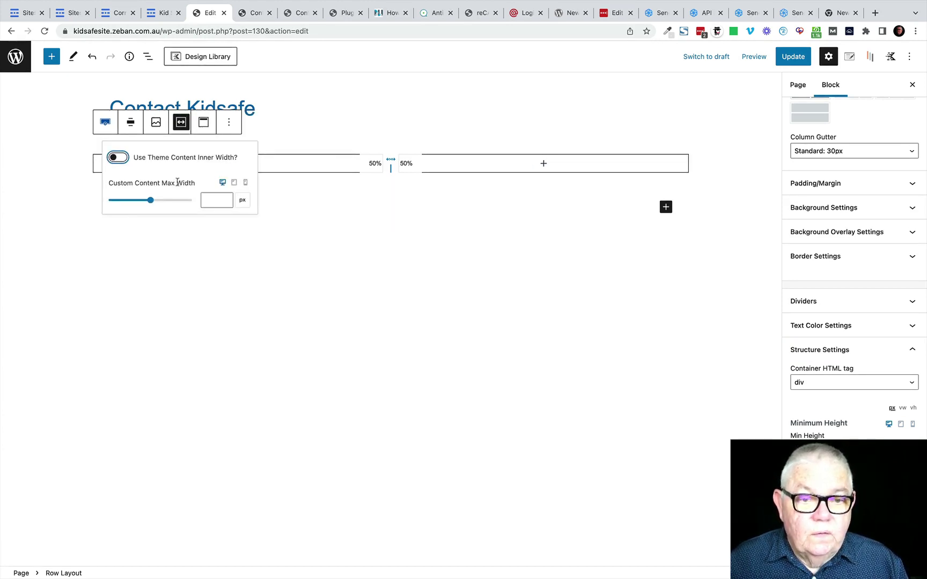
left_click(126, 161)
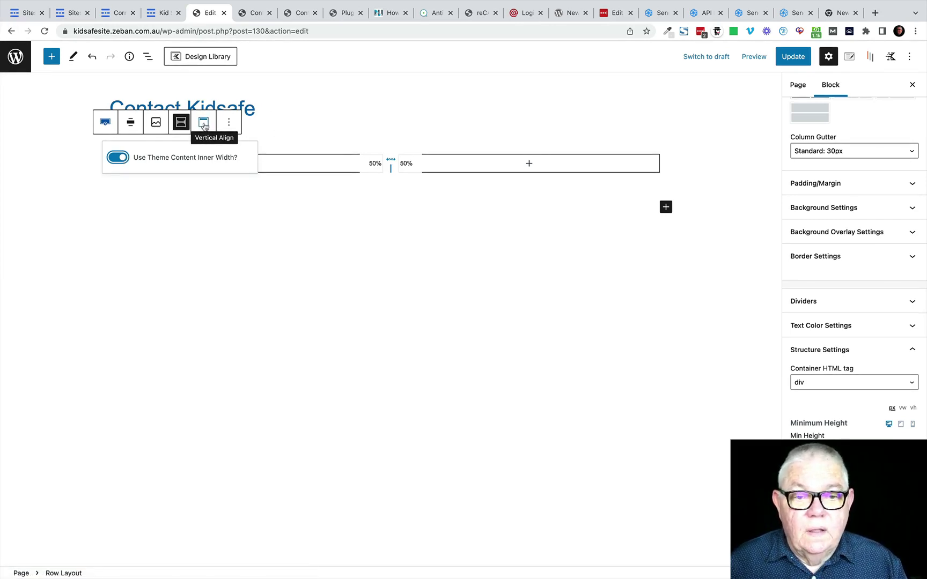
left_click(203, 126)
left_click(219, 175)
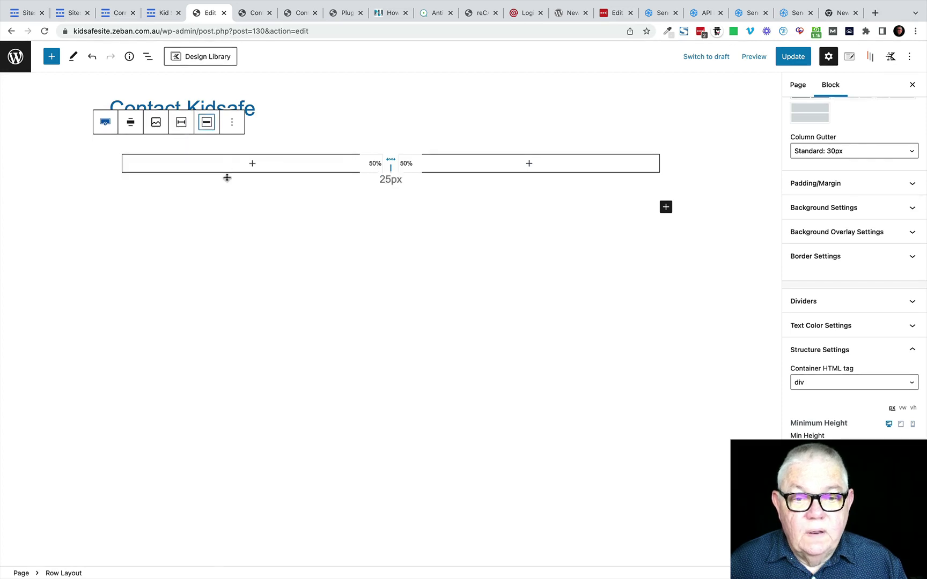
left_click(209, 123)
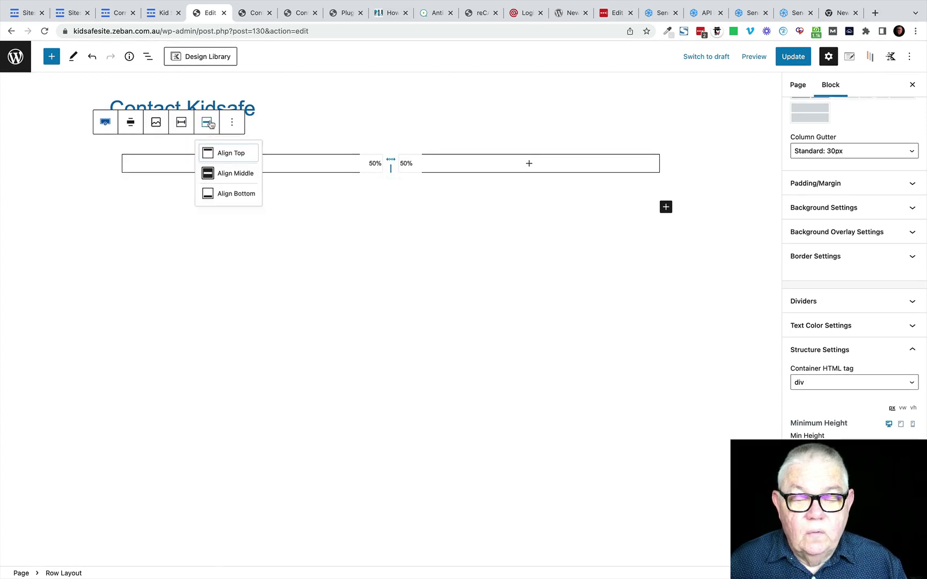
left_click(235, 154)
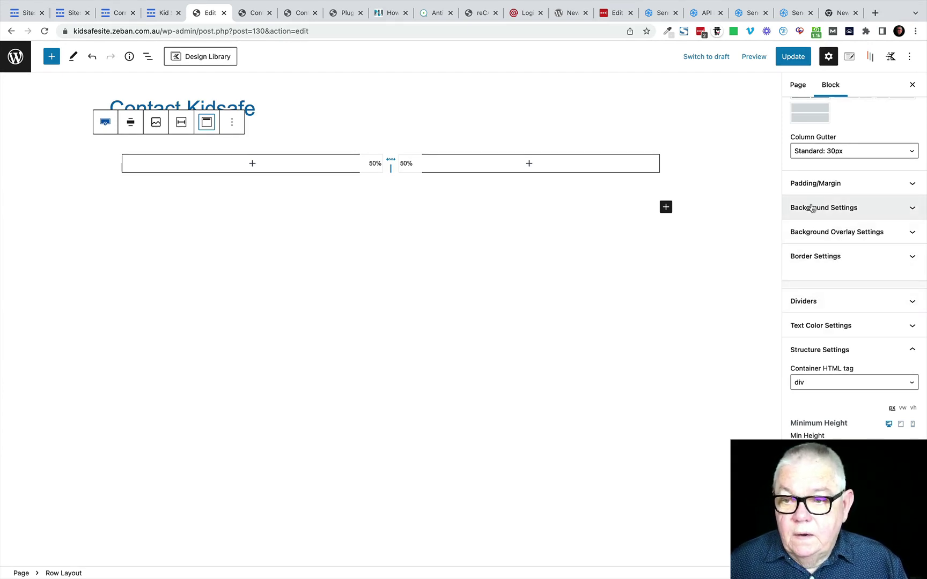
Step: Give the two-column row a light F7FAFC background and update the page
left_click(852, 209)
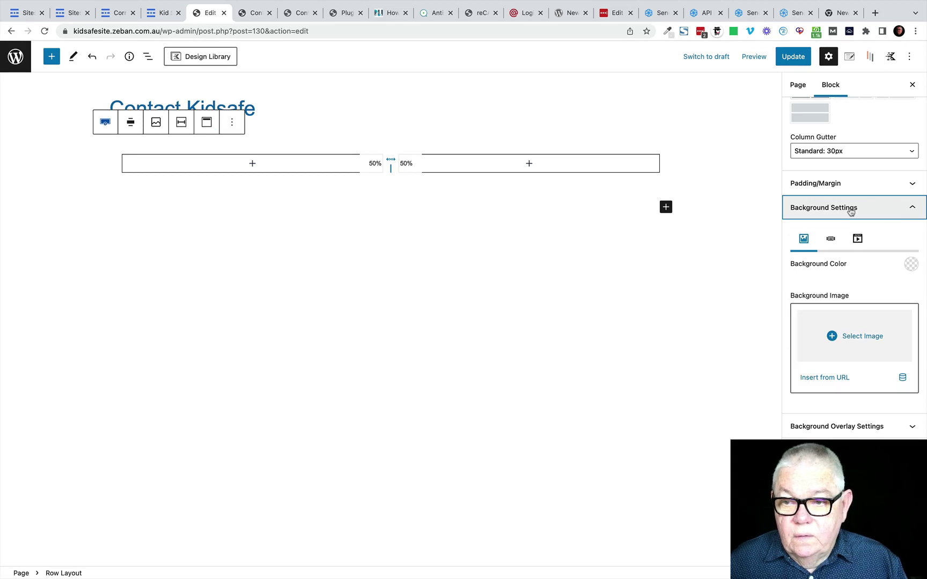
left_click(910, 265)
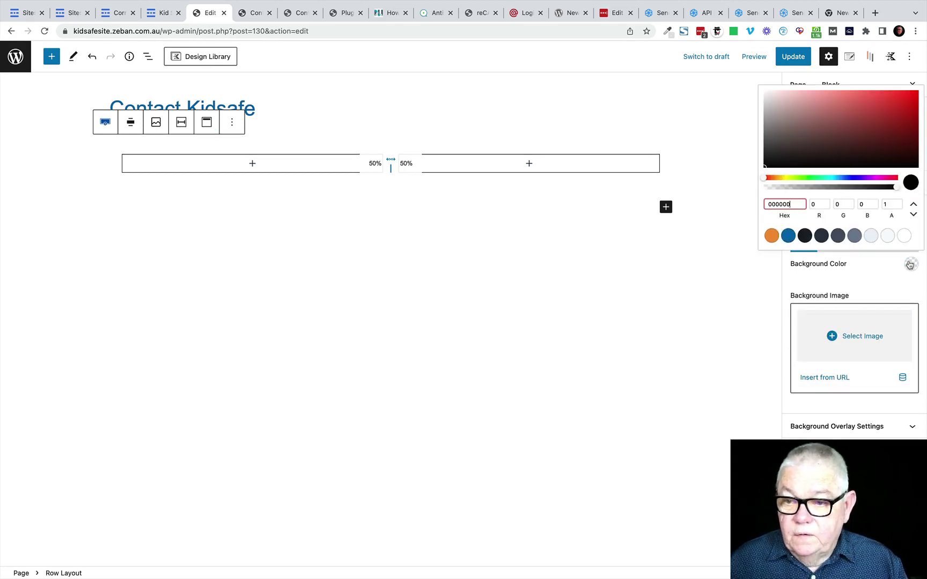
left_click(888, 236)
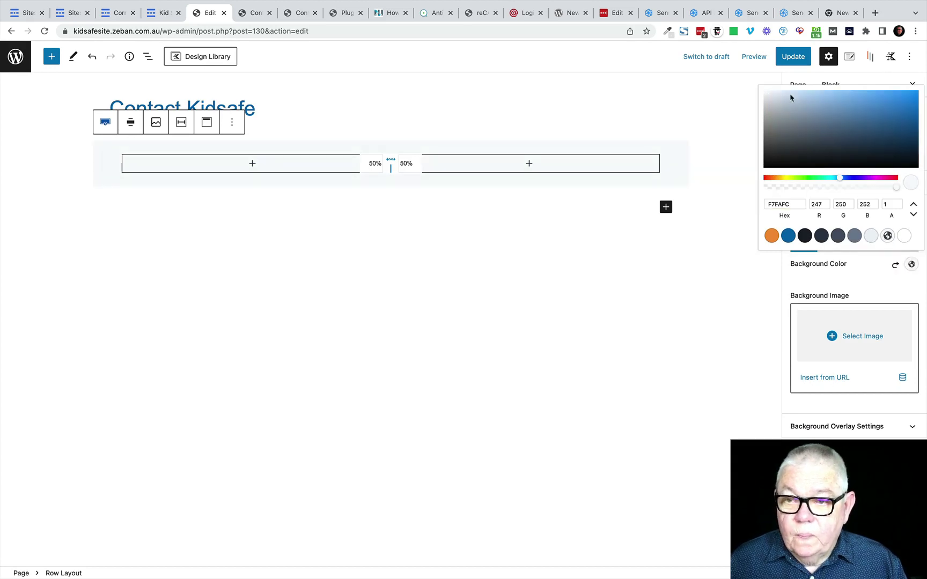
left_click(793, 57)
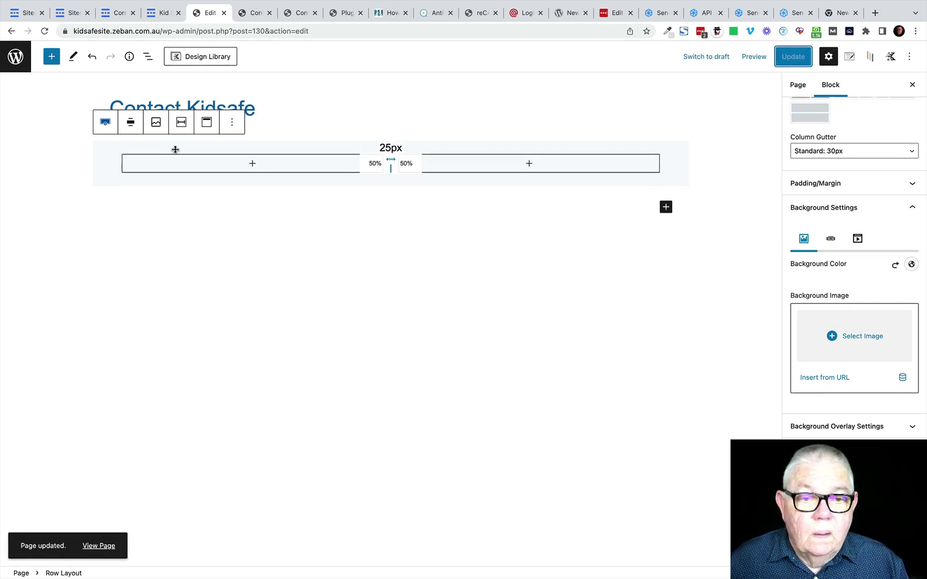
Step: Make the two-column row full width, update the page, and add a new Row Layout block
left_click(130, 126)
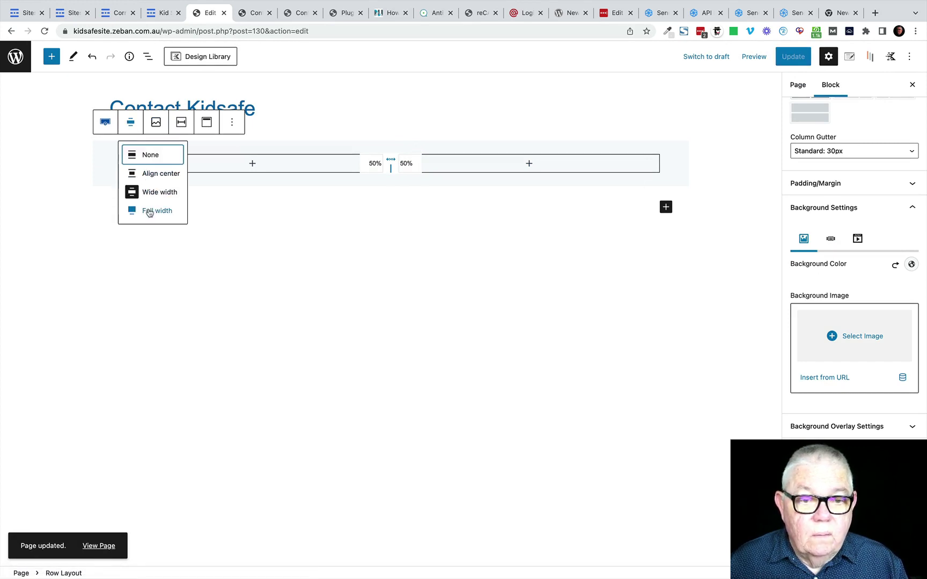
left_click(149, 210)
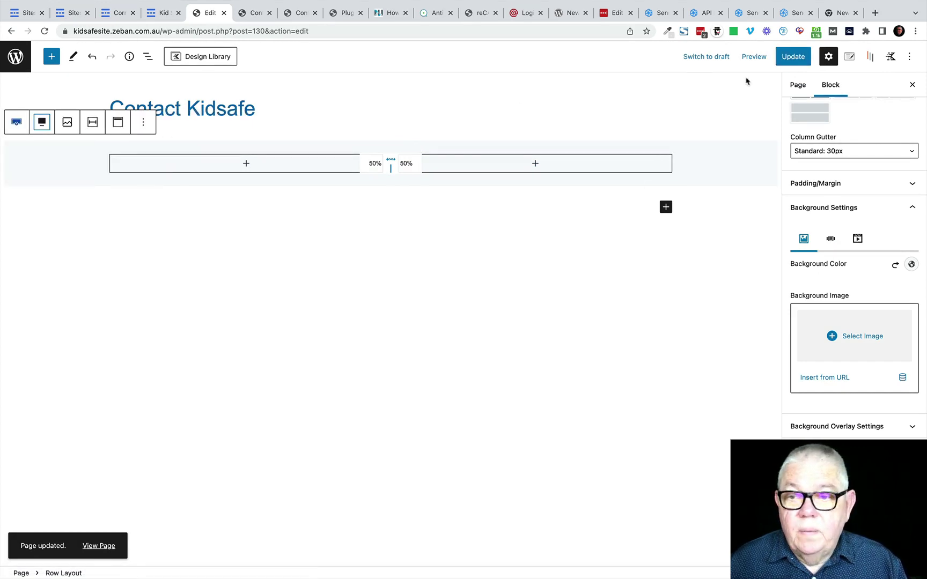
left_click(793, 56)
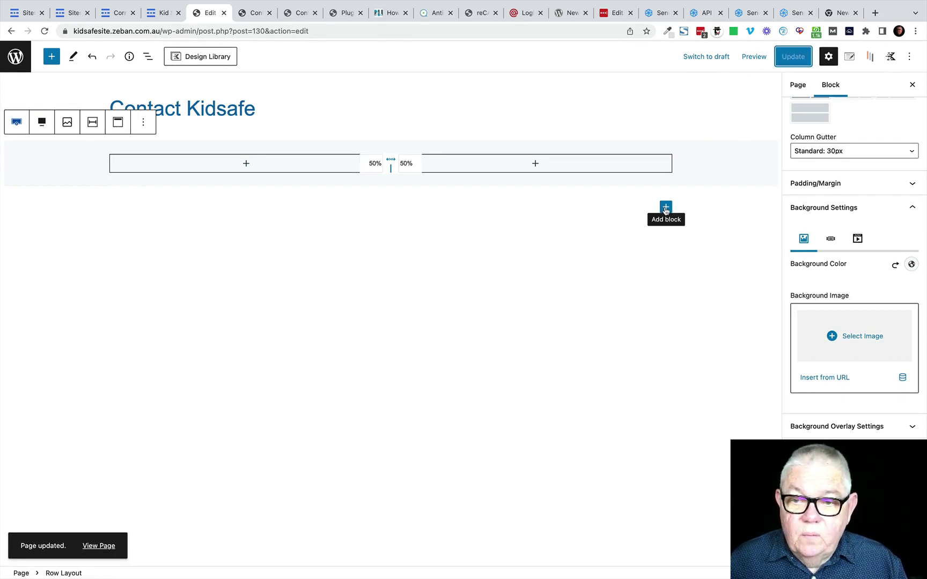
left_click(666, 208)
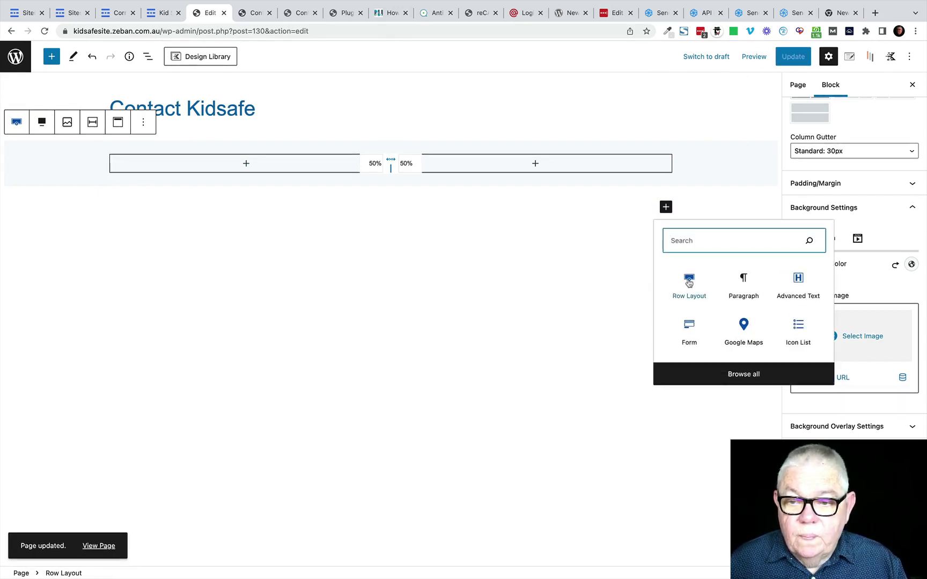
left_click(688, 283)
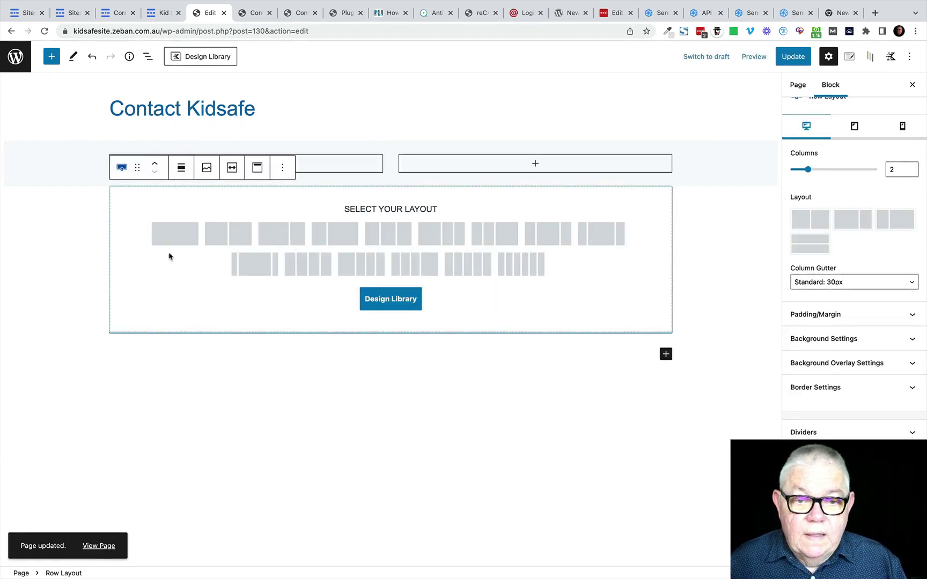
Step: Set the new row to a single column stretched to full width
left_click(172, 235)
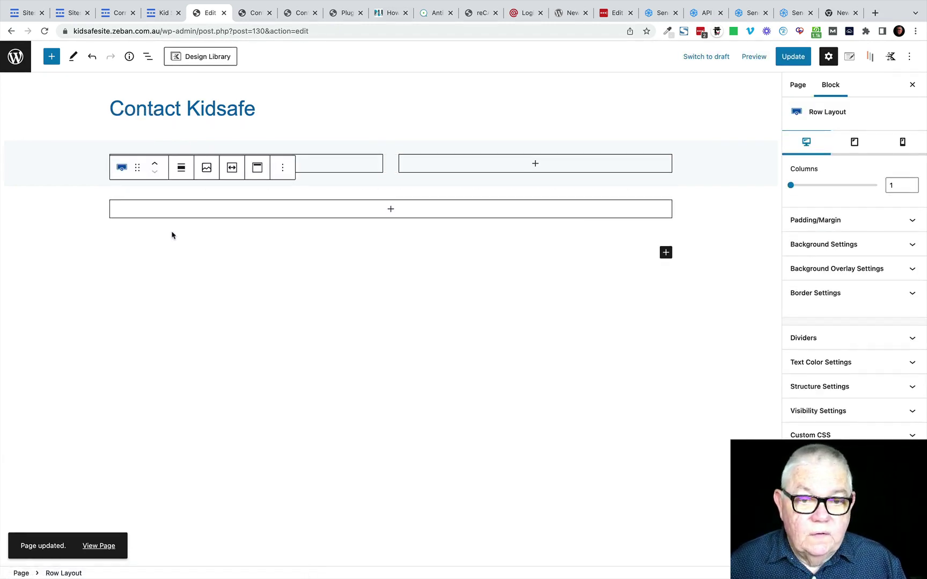
left_click(180, 170)
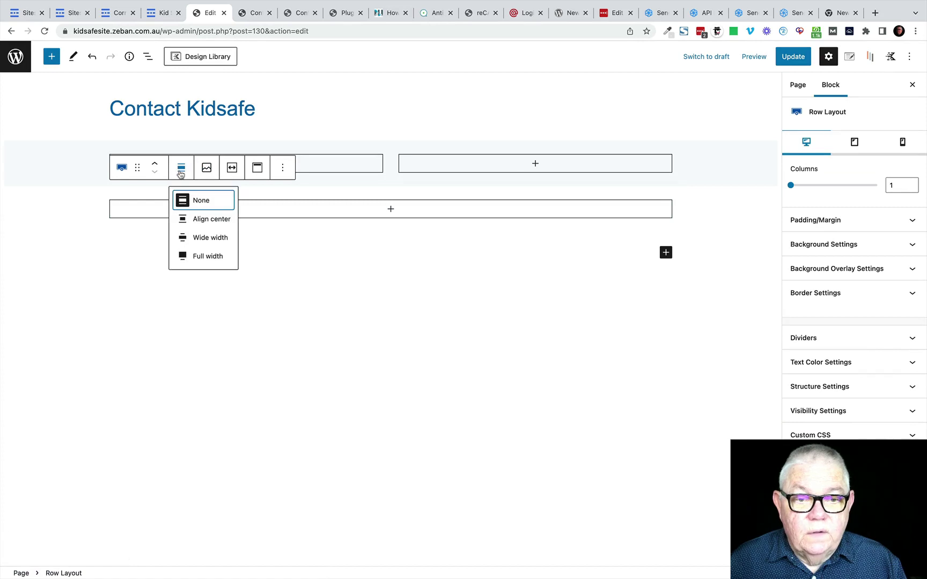
left_click(208, 256)
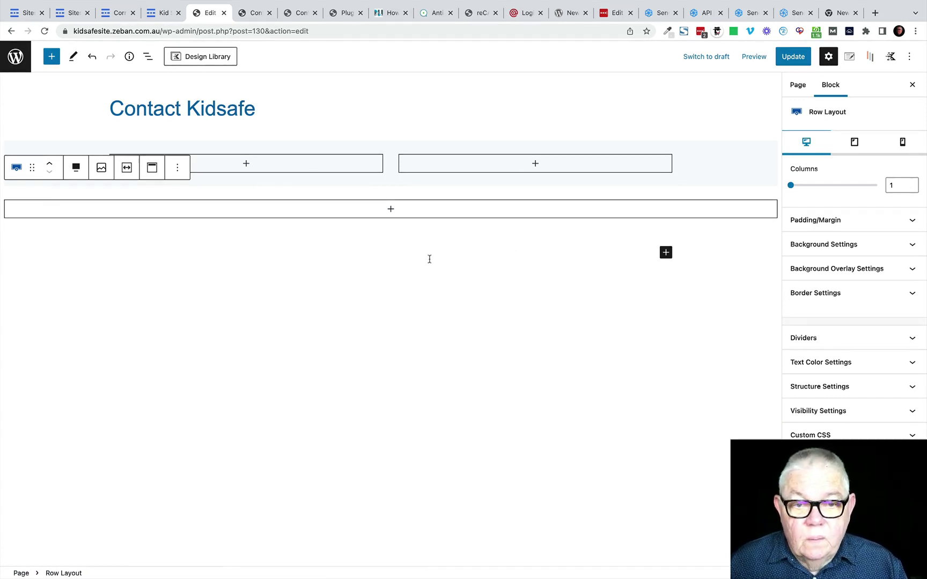
left_click(391, 211)
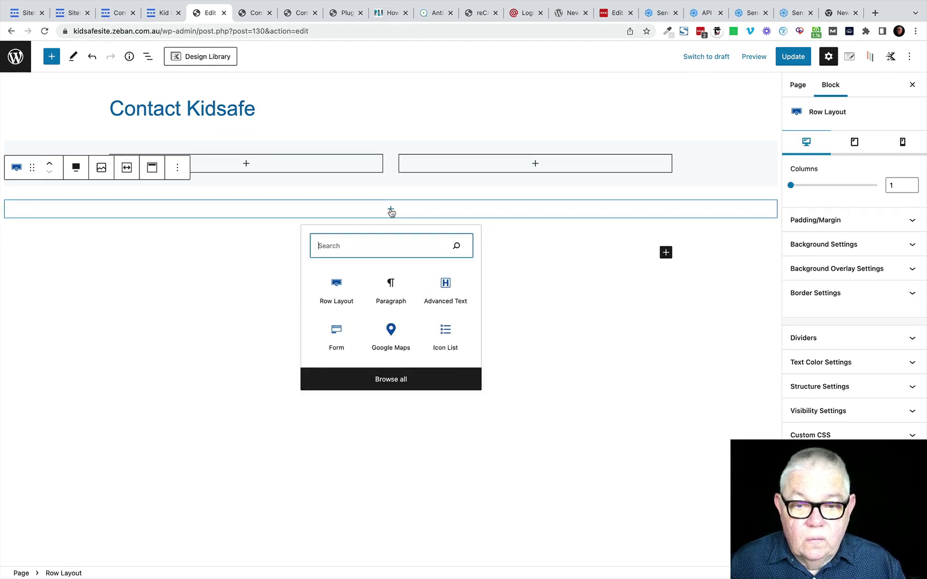
Step: Insert a Google Maps block in the row, located at Chermside Library, with zoom raised to 12
left_click(390, 333)
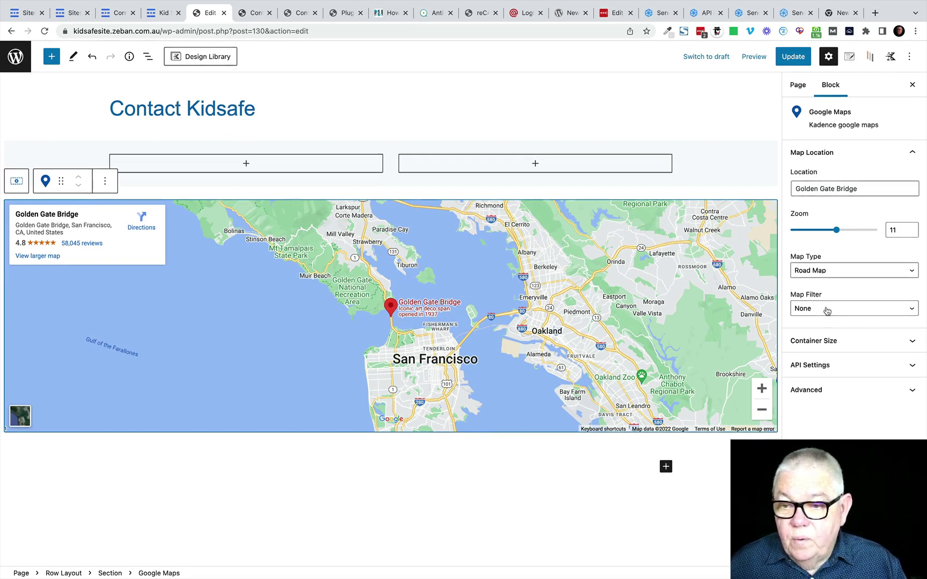
left_click_drag(861, 192, 782, 194)
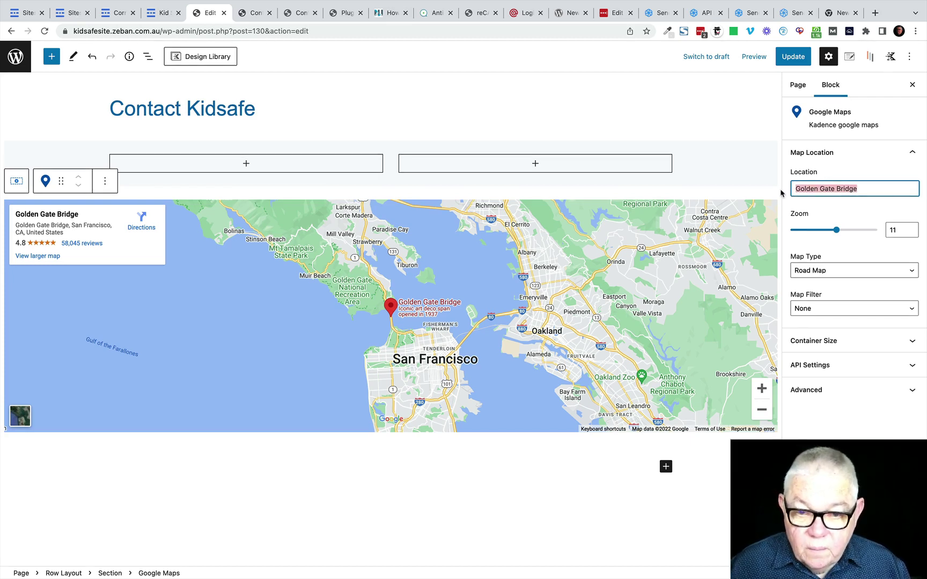
type("C")
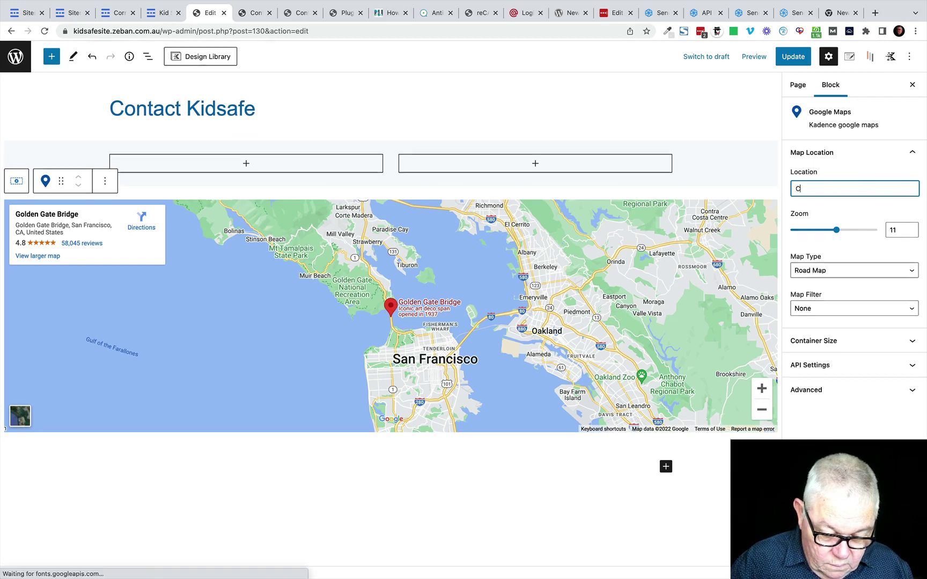
type("herm")
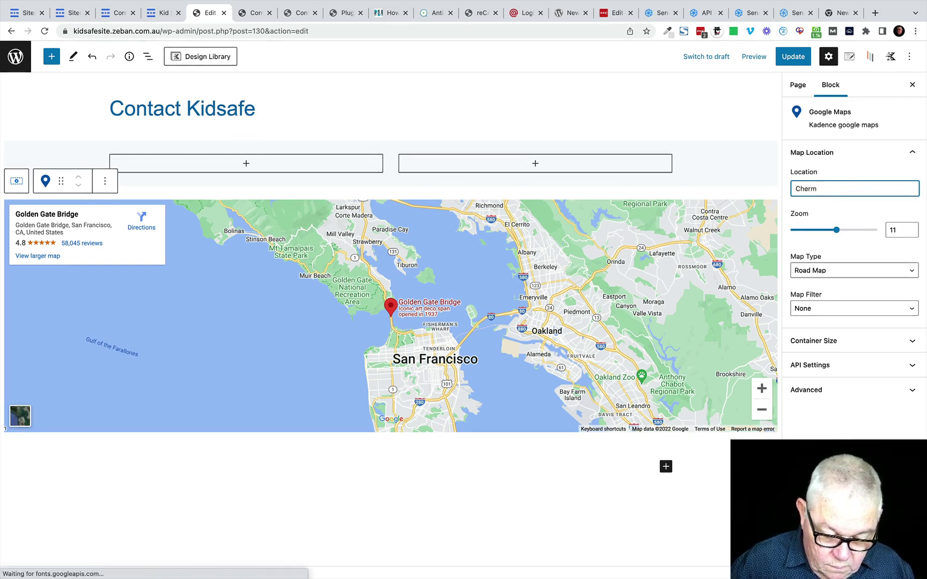
type("side Li")
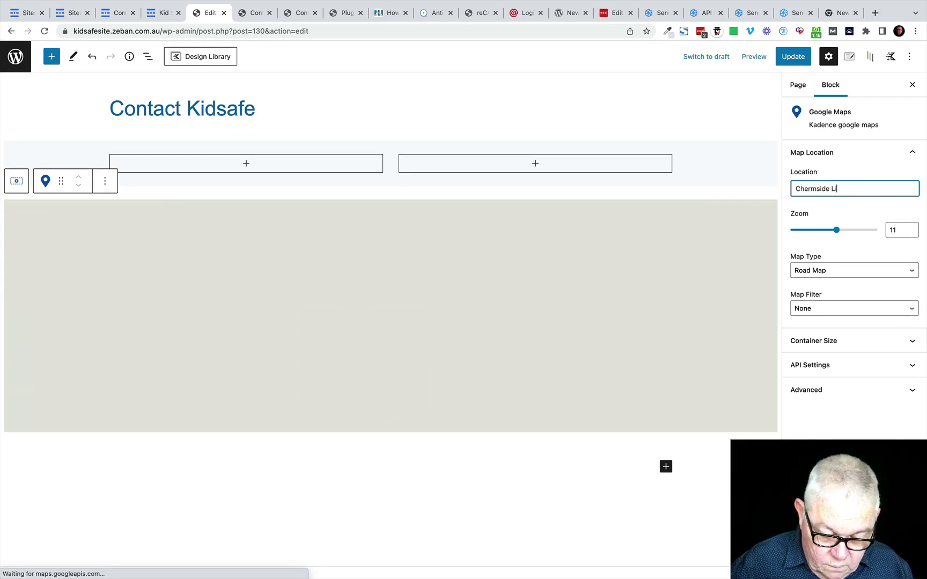
type("brary")
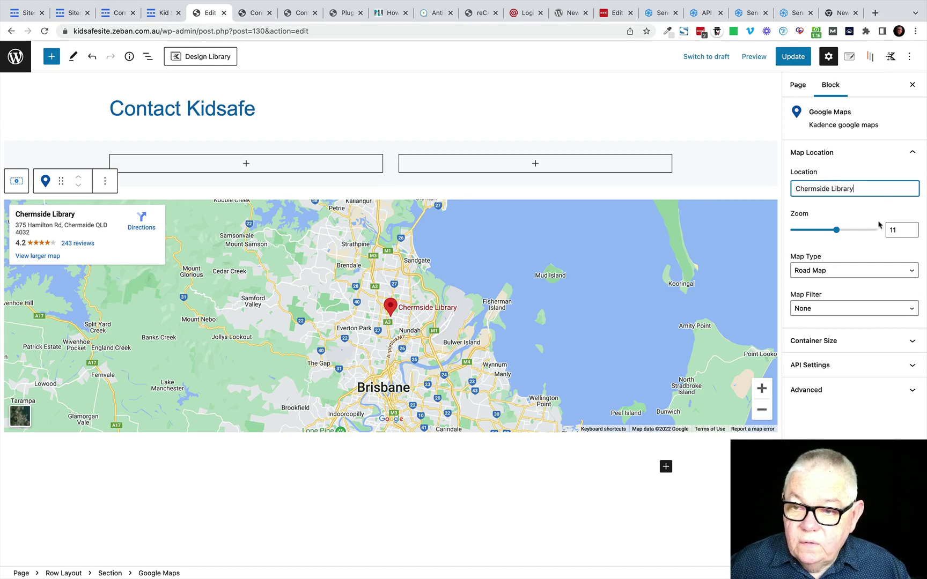
left_click(910, 228)
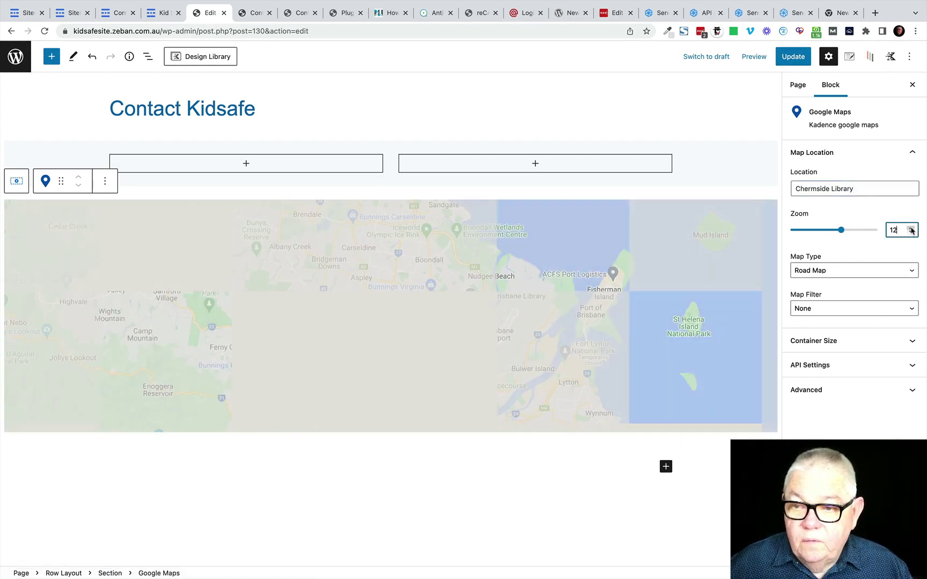
Step: Raise the map zoom to 13, update the page, and view the live Contact page
left_click(911, 229)
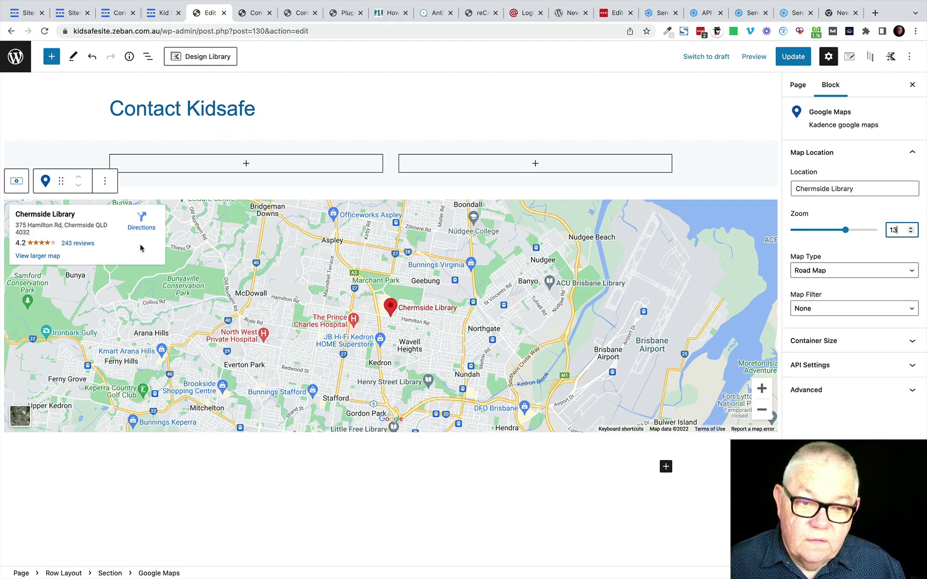
left_click(793, 57)
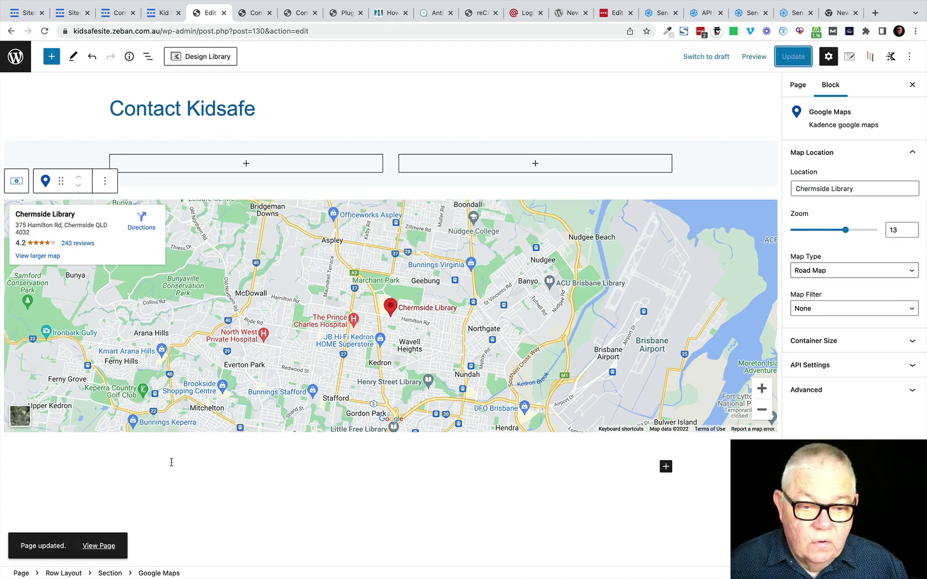
left_click(99, 547)
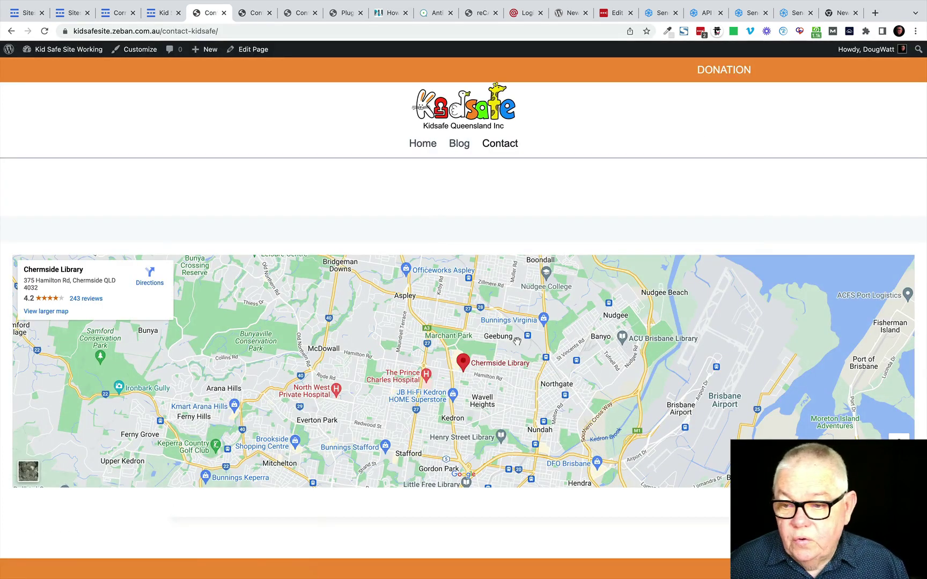
Step: Pan and zoom the live Chermside Library map, then return to the page editor
scroll(471, 340, "down", 2)
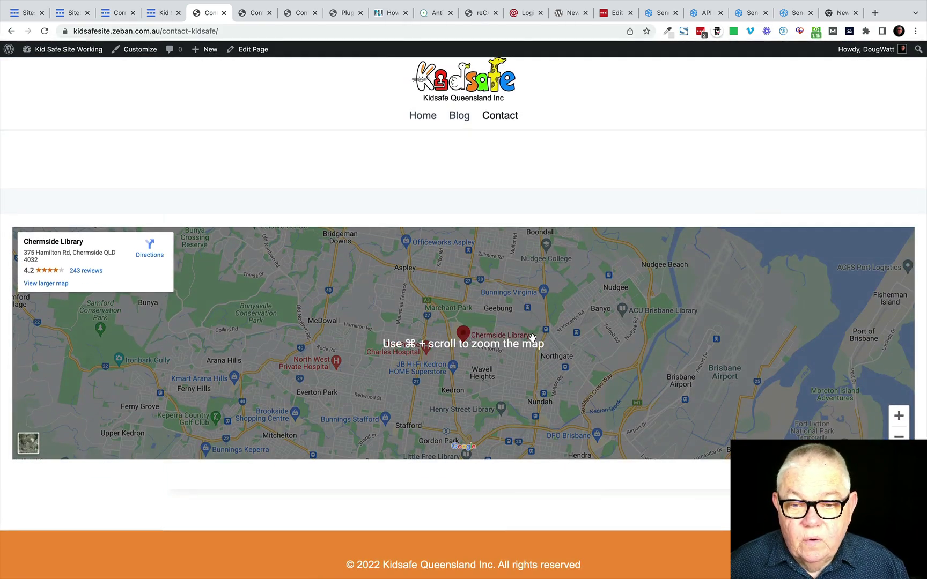
left_click_drag(531, 338, 597, 320)
left_click(899, 416)
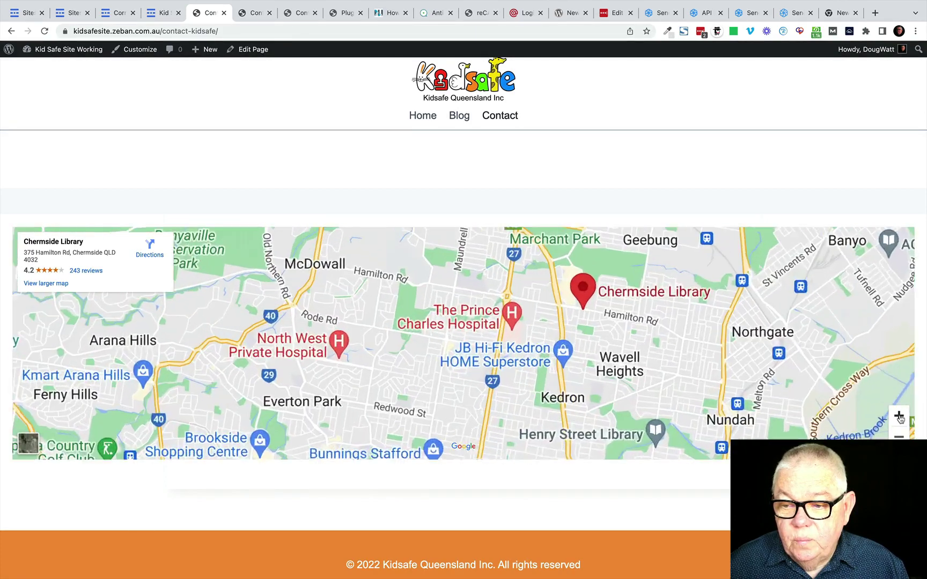
left_click(900, 437)
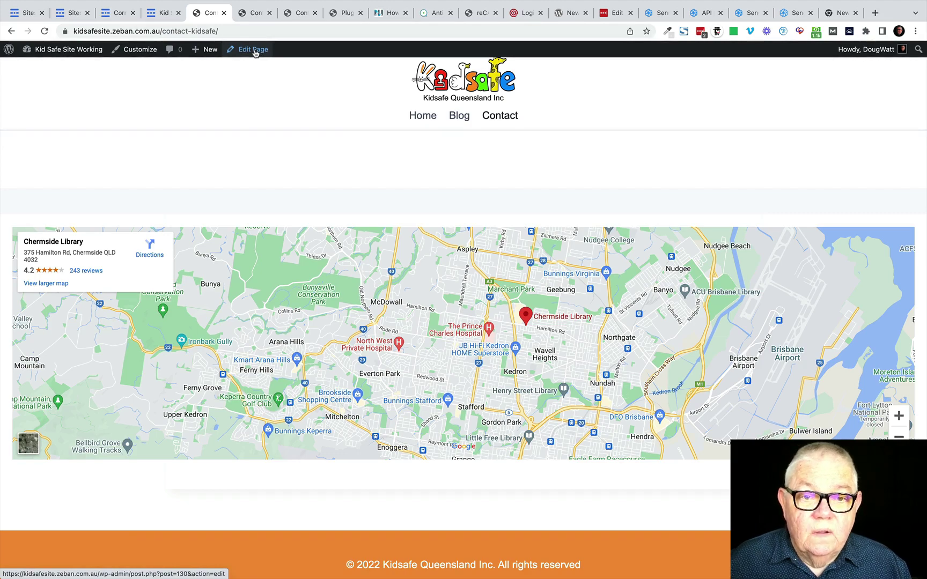
left_click(255, 52)
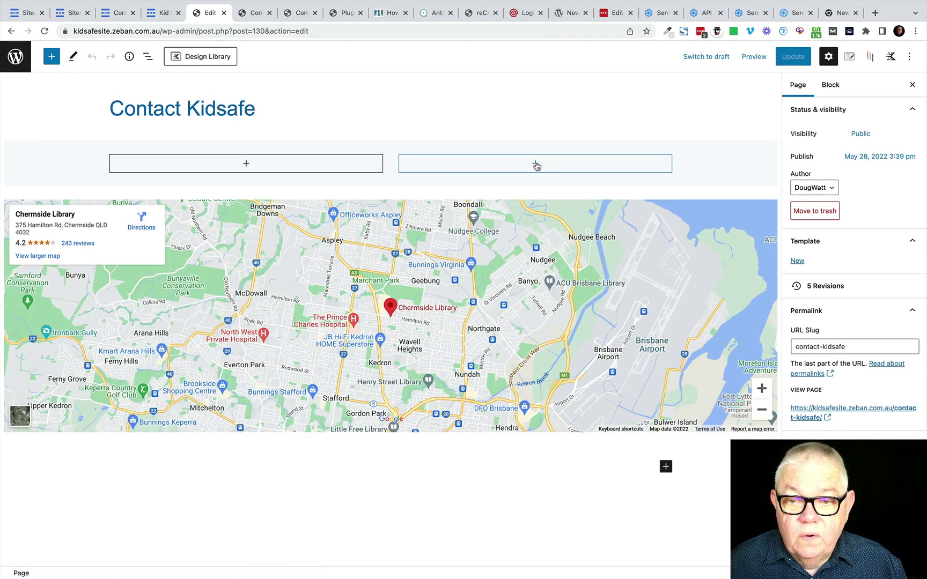
Step: Insert a Form block with Name, Email and Message fields into the row's right column
left_click(536, 164)
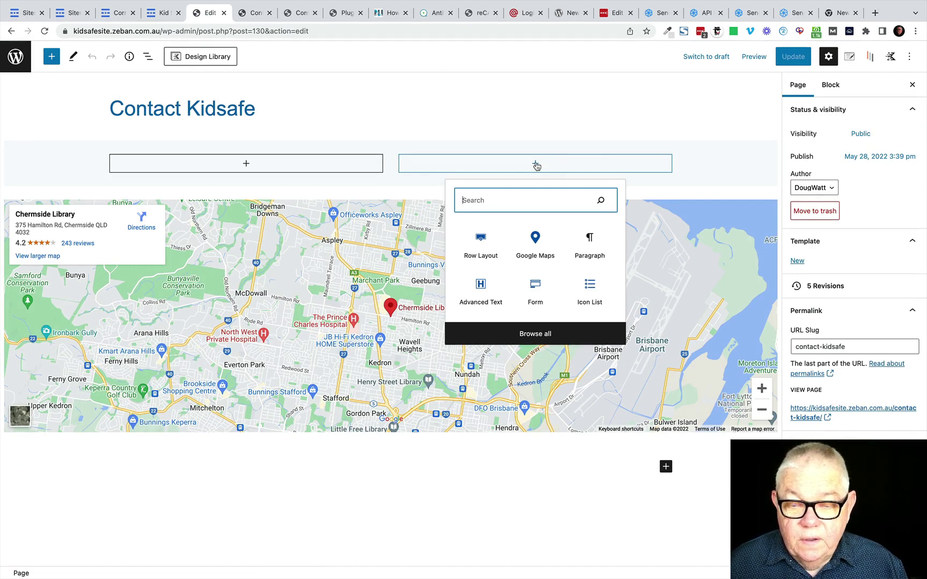
left_click(536, 287)
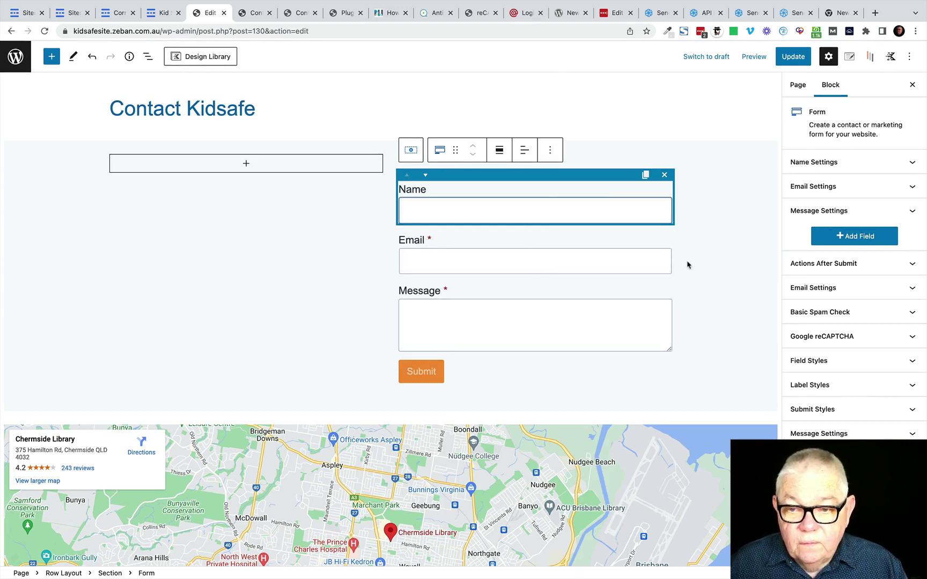
left_click(687, 281)
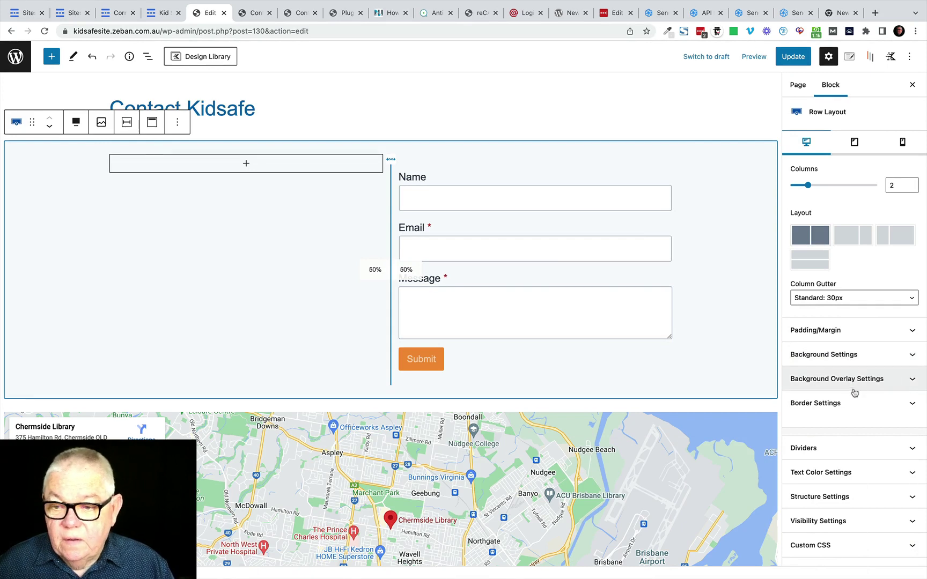
scroll(854, 409, "down", 1)
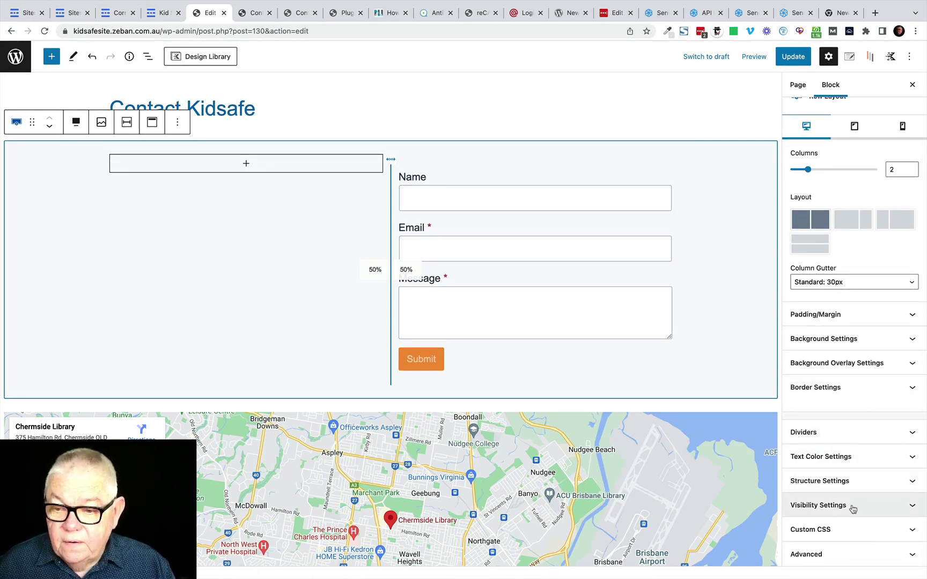
left_click(553, 279)
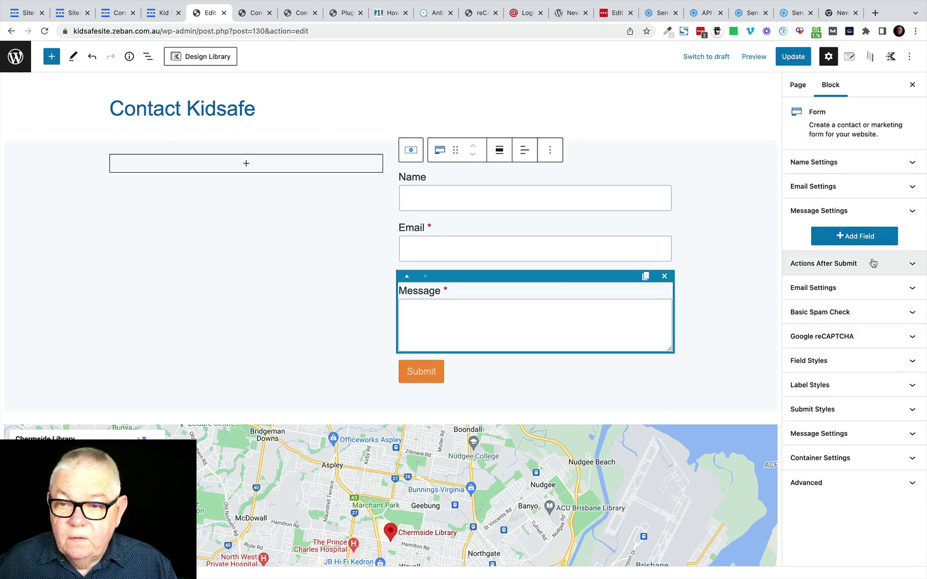
left_click(843, 166)
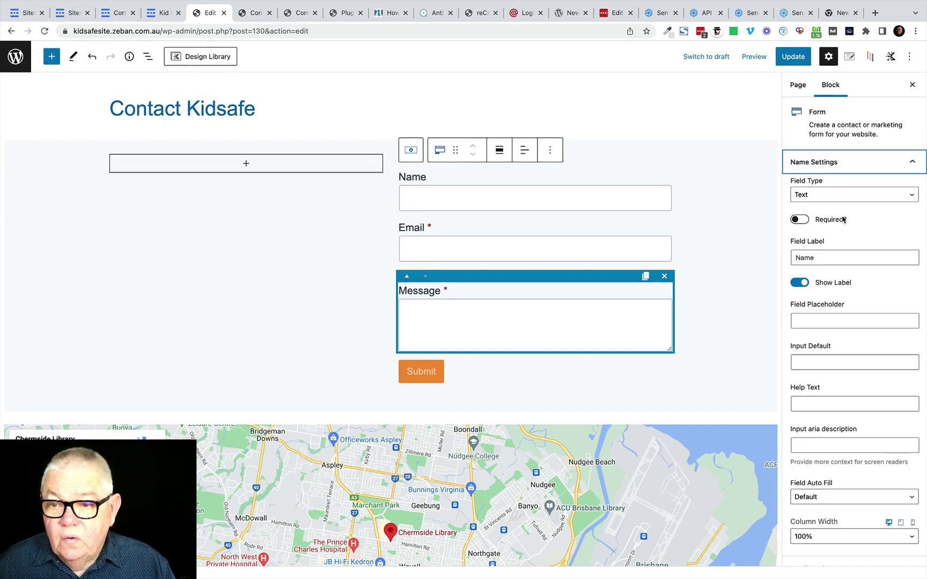
Step: Give the Name field placeholder 'Name', no label, help text 'Enter your nasme', and make it required
left_click(804, 319)
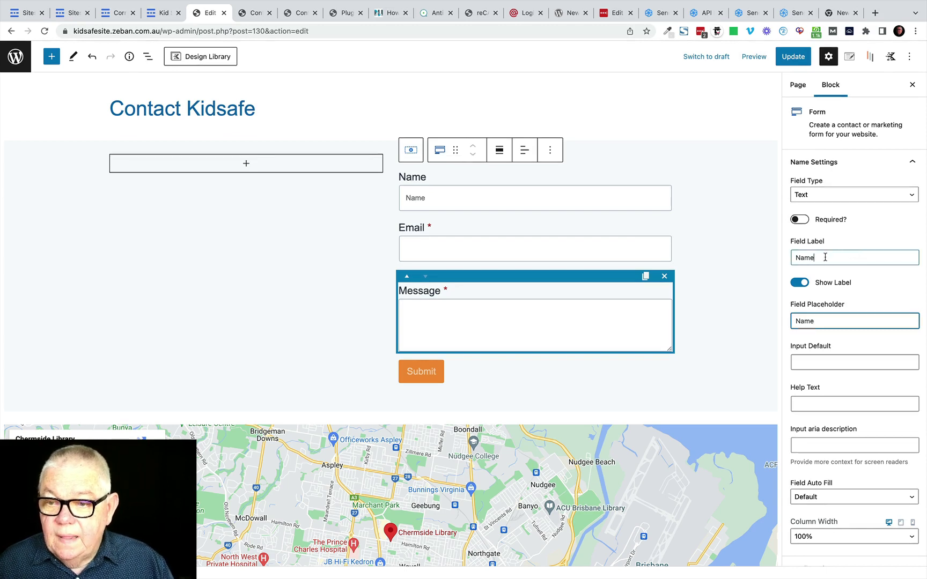
left_click_drag(826, 257, 761, 260)
key("BackSpace")
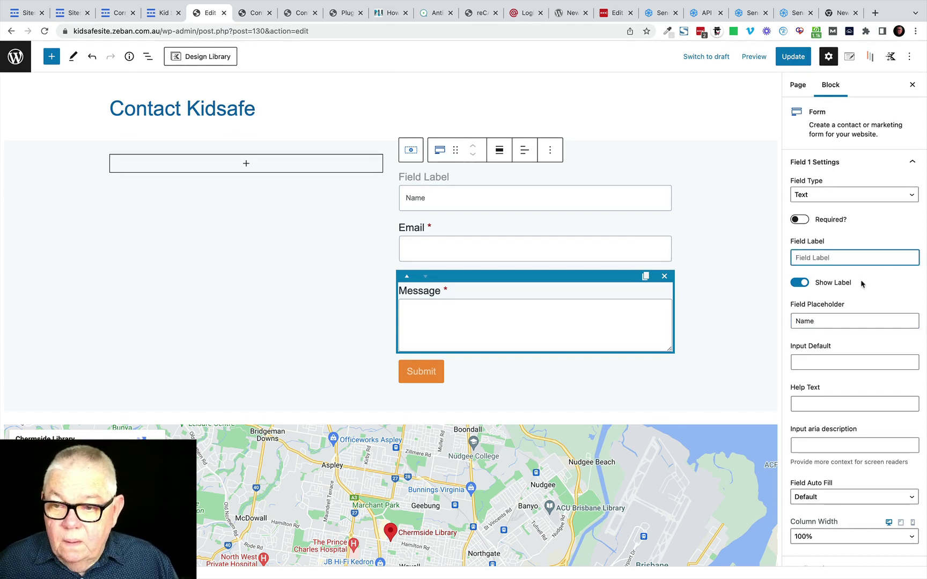
left_click(796, 283)
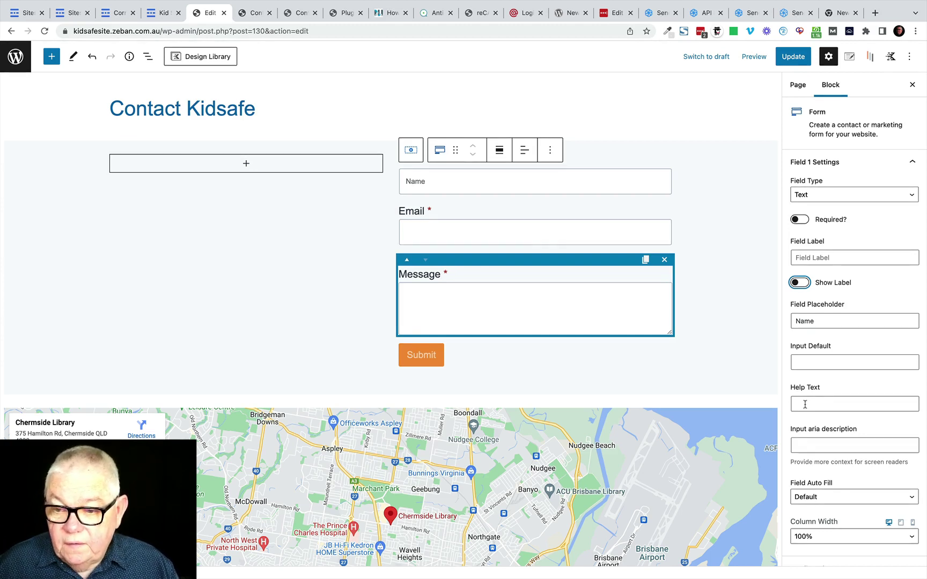
left_click(804, 405)
type("E")
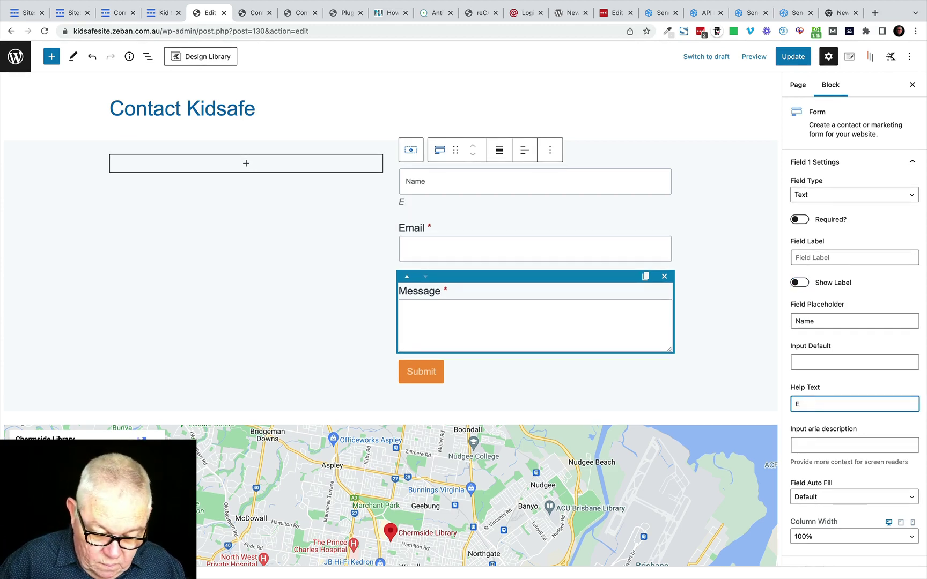
type("nter")
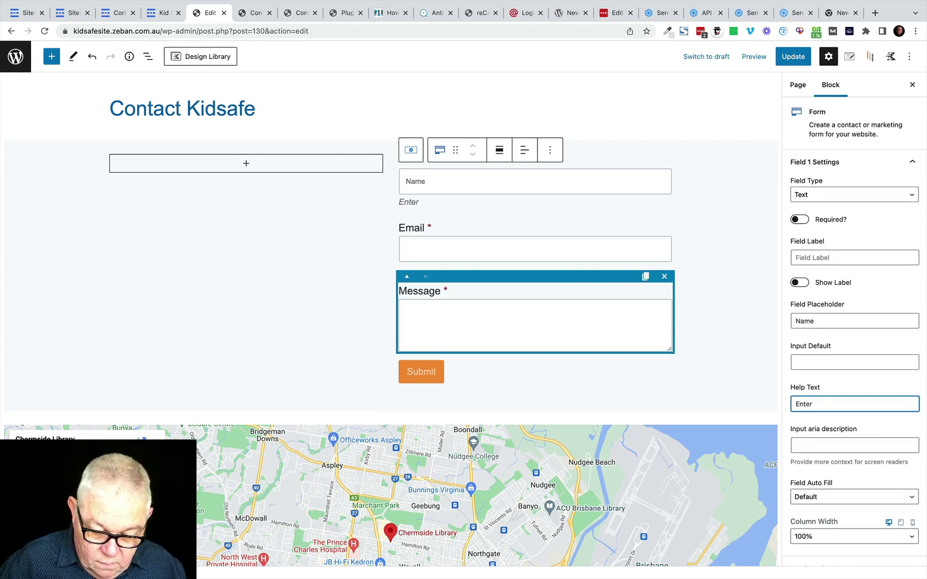
type(" your n")
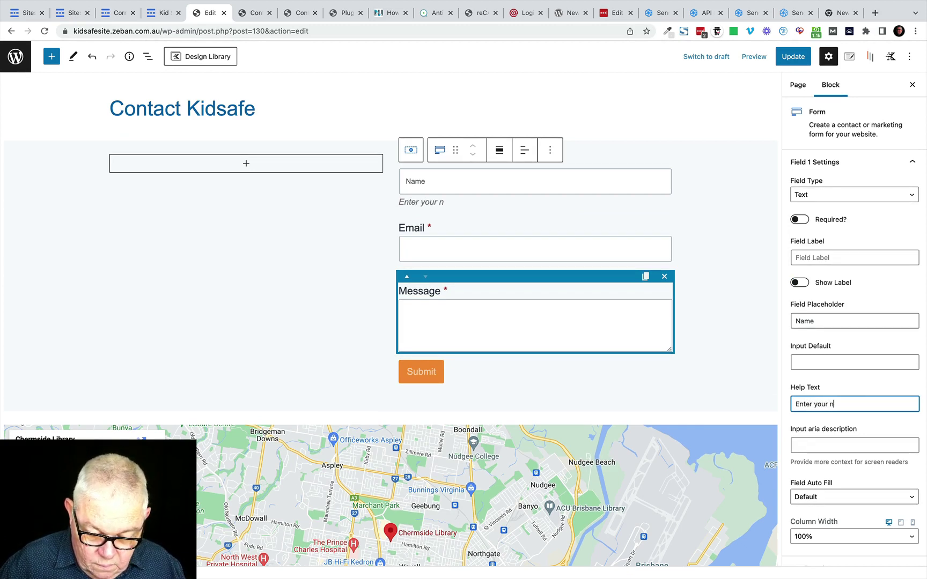
type("asme")
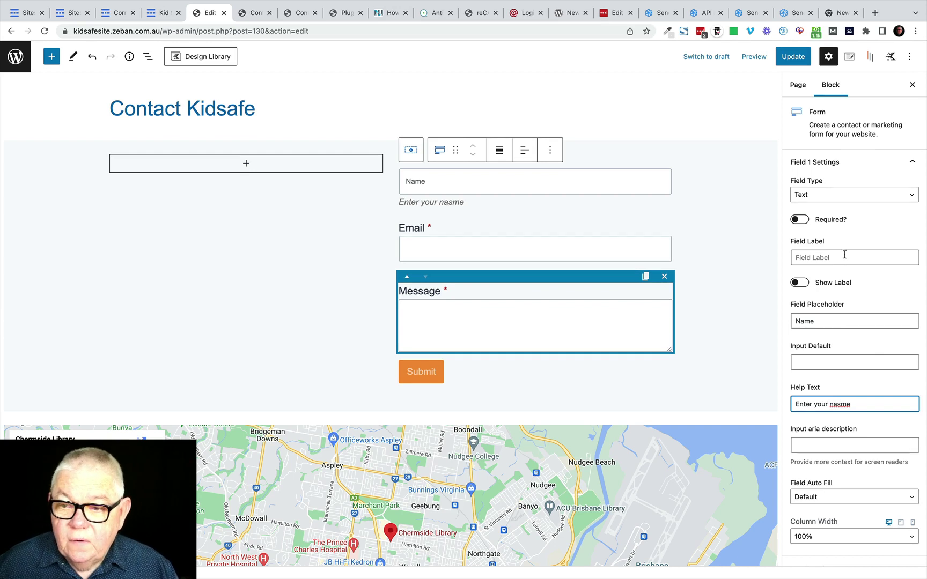
left_click(800, 220)
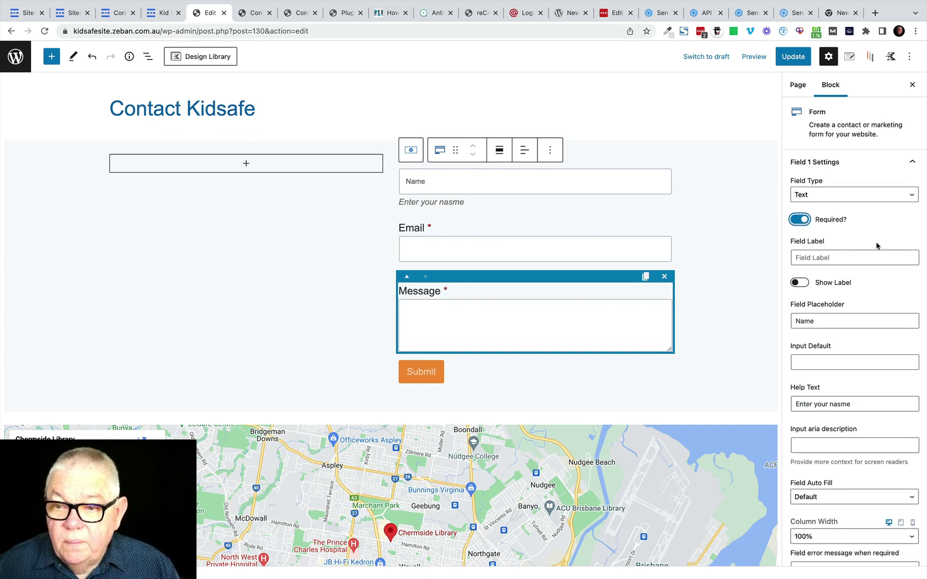
left_click(913, 162)
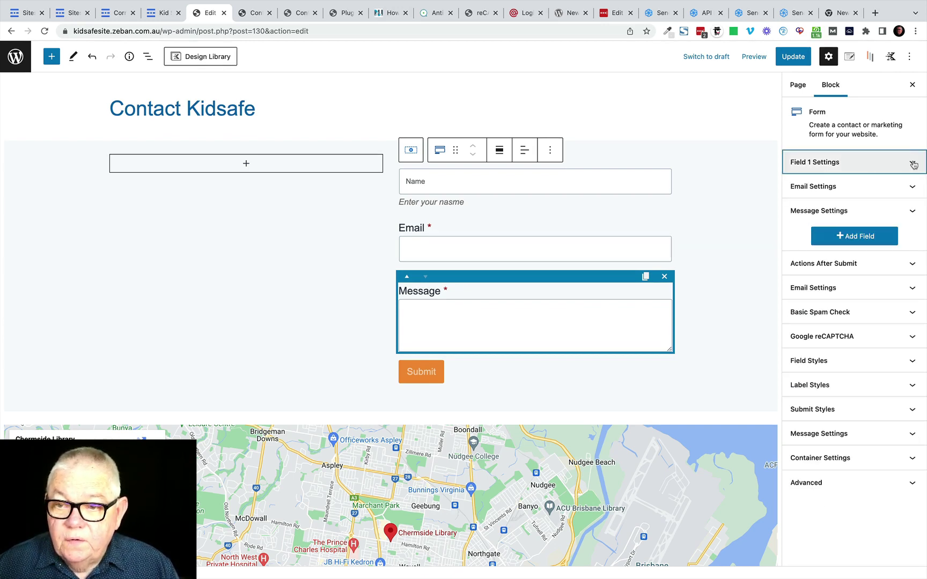
Step: Hide the Email field's label, set its placeholder to 'email', and update the page
left_click(851, 188)
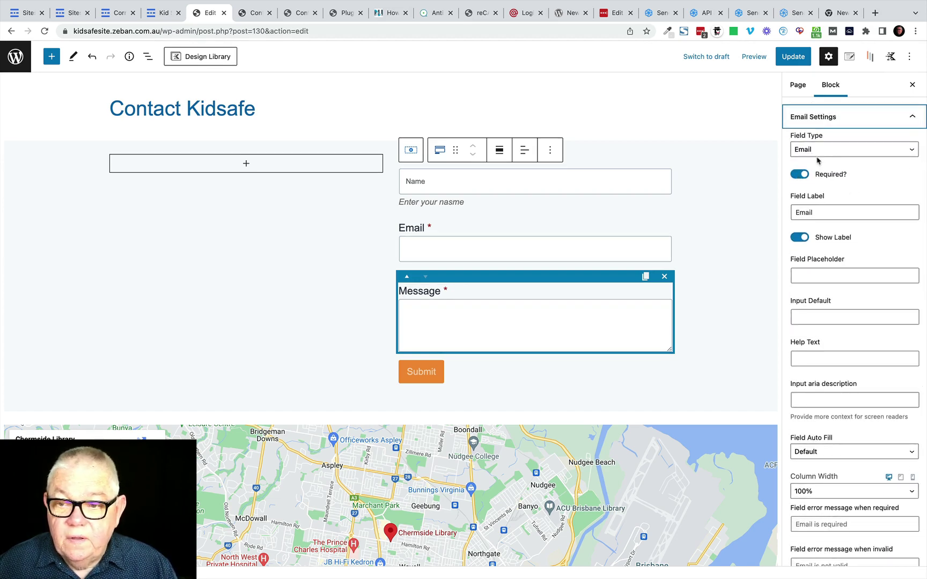
left_click(798, 237)
left_click(805, 274)
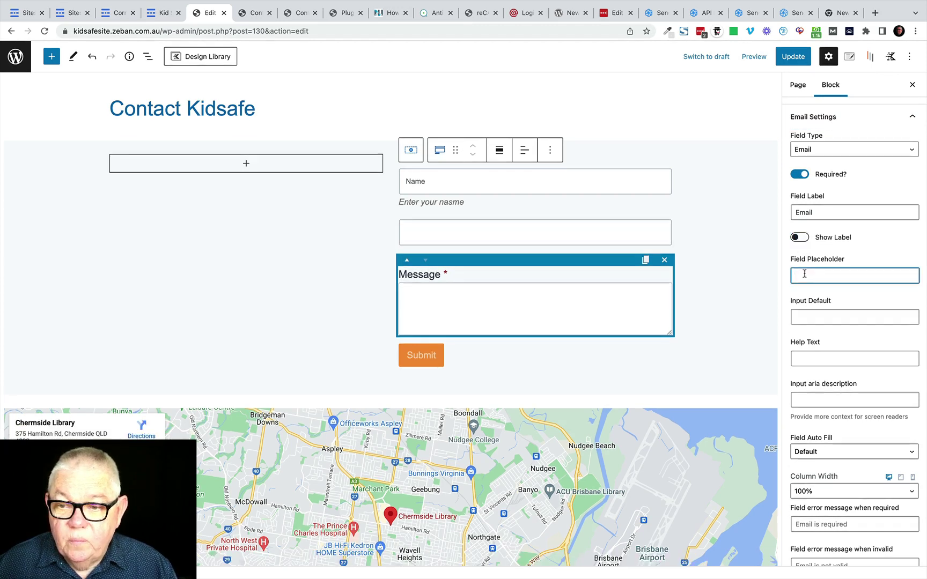
type("email")
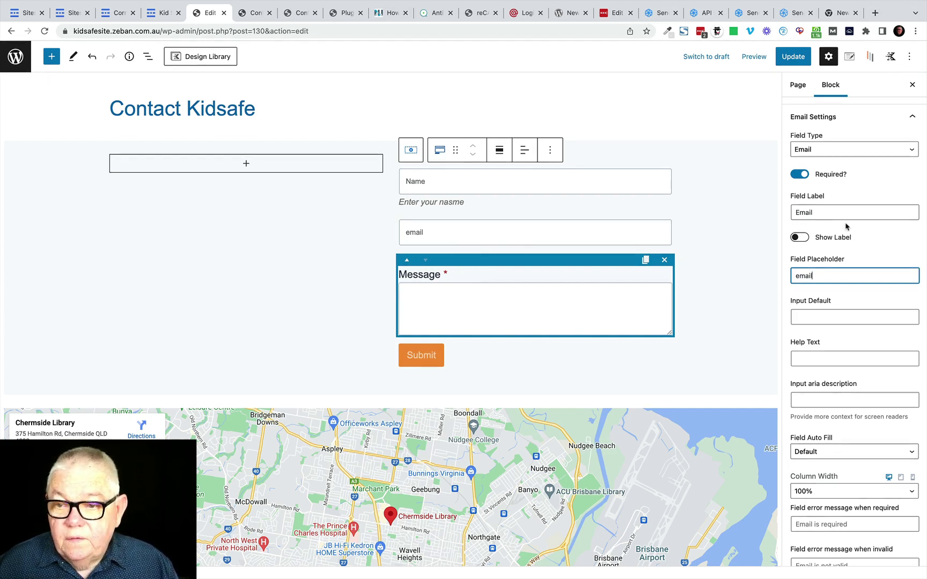
left_click(791, 58)
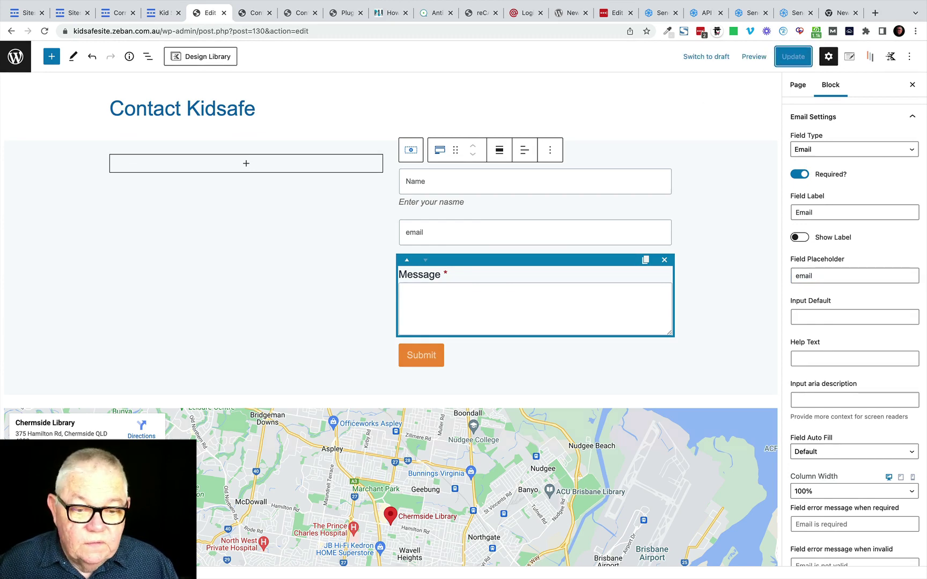
key("super+bracketleft")
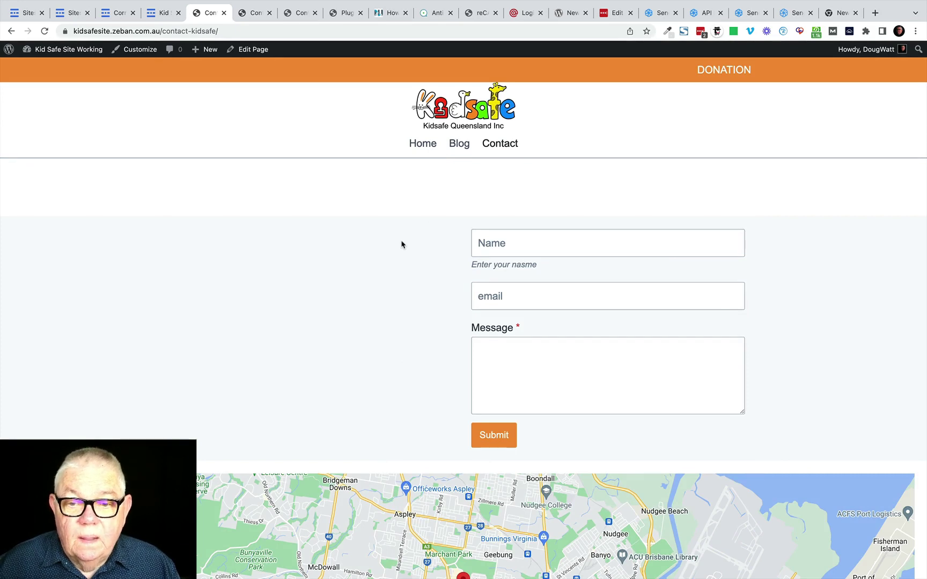
left_click(253, 50)
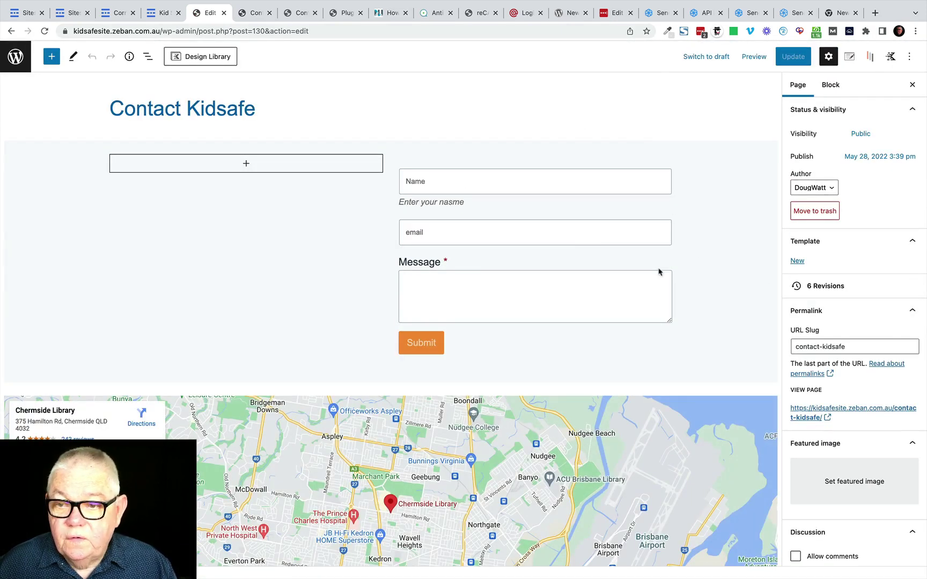
left_click(454, 233)
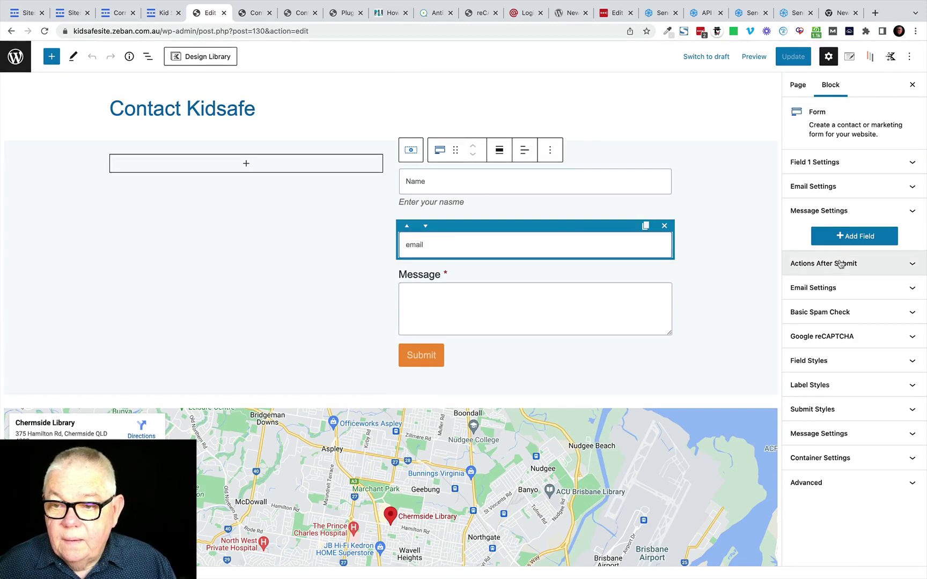
left_click(844, 187)
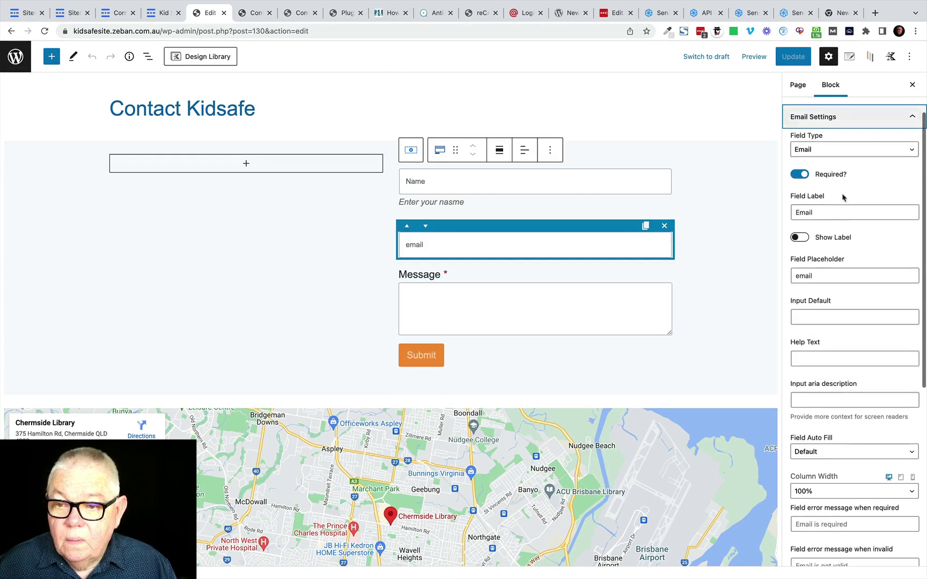
left_click(799, 276)
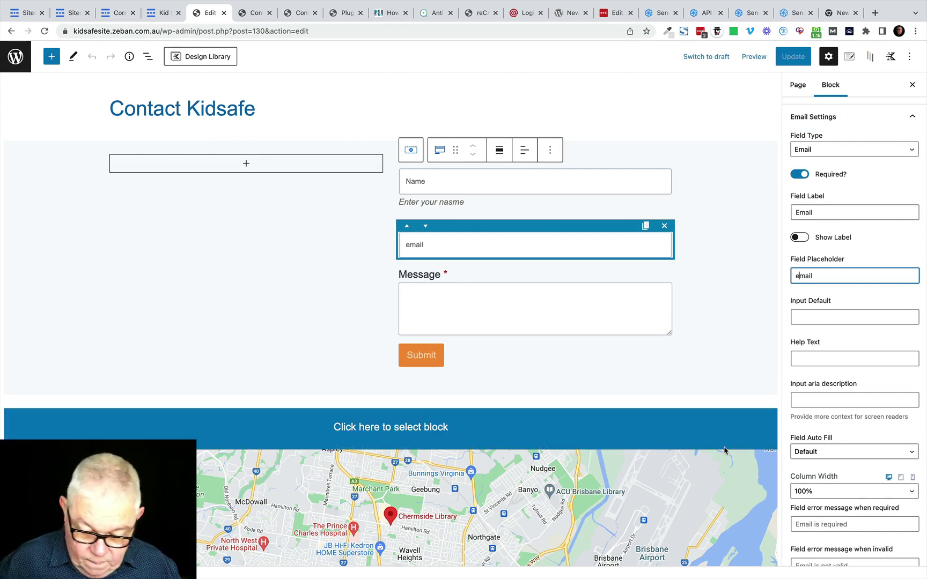
Step: Change the Email field placeholder from 'email' to 'Email' and update the page
type("E")
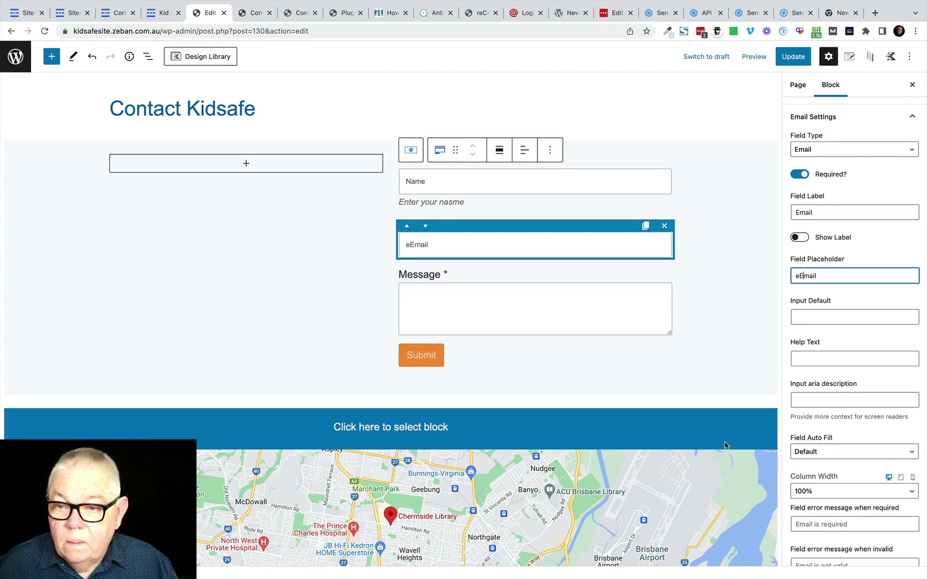
key("Left")
key("BackSpace")
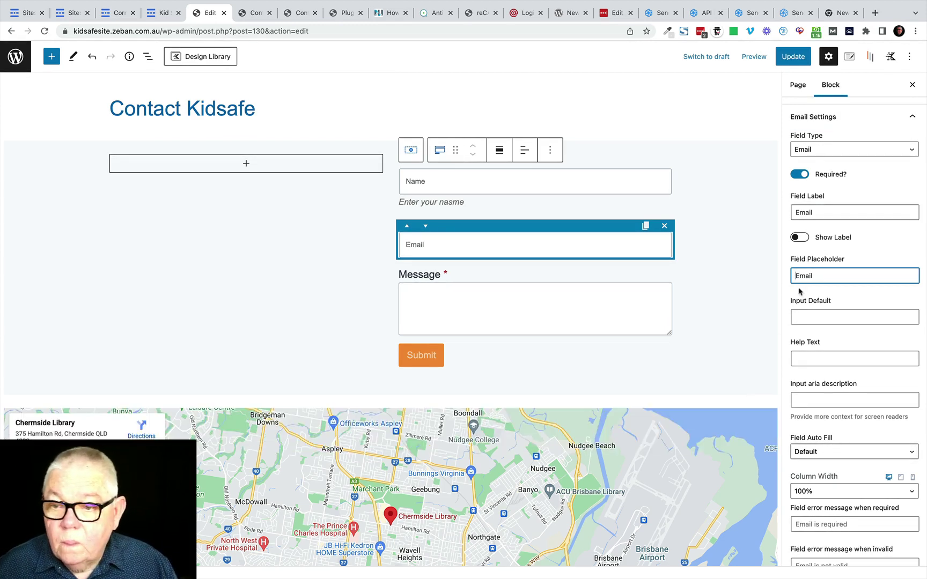
left_click(793, 56)
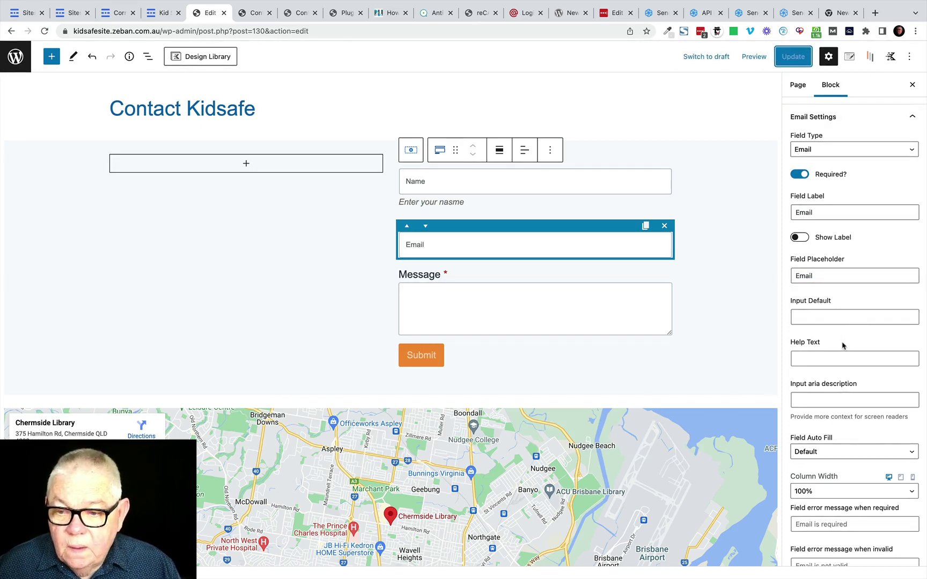
Step: Expand the form's Actions After Submit panel, showing Email checked
scroll(843, 346, "down", 3)
scroll(842, 346, "down", 3)
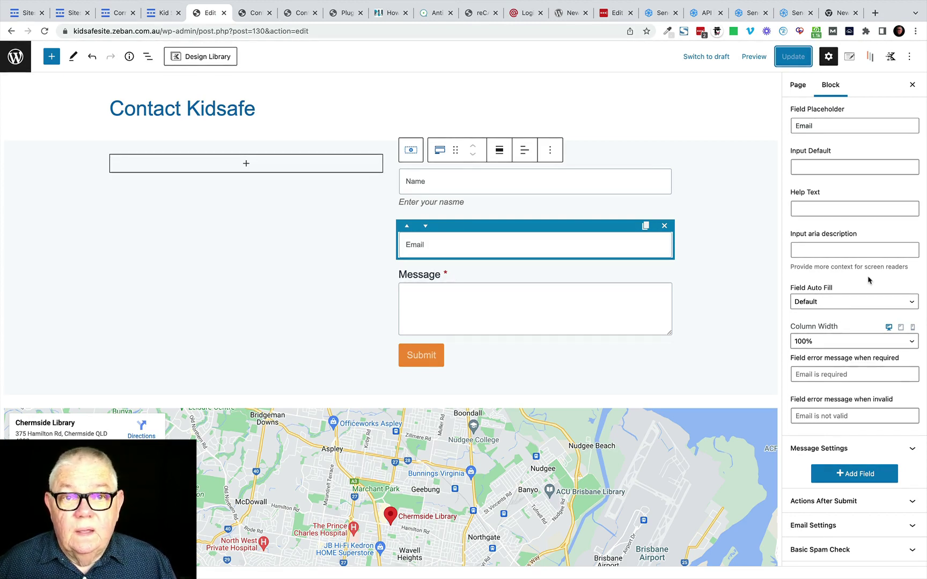
scroll(869, 279, "down", 5)
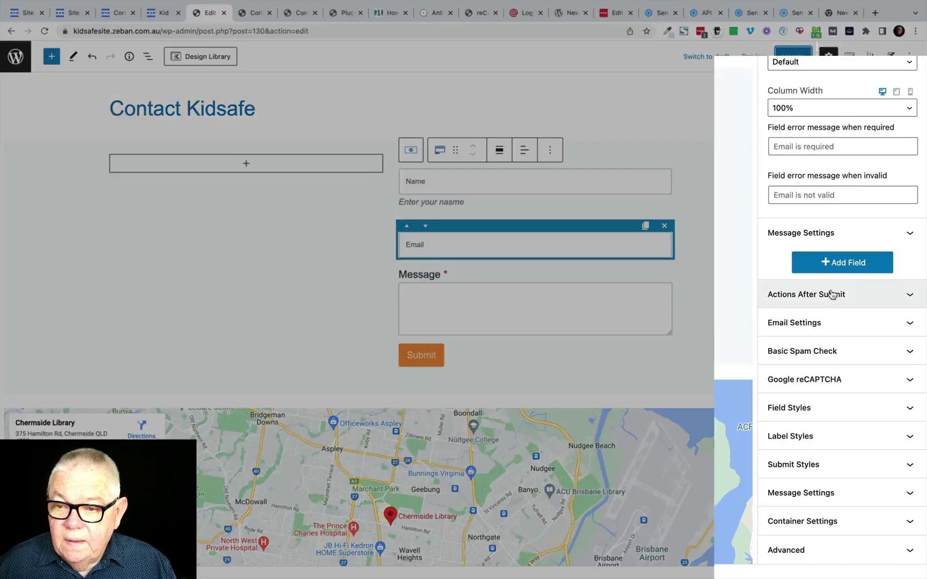
left_click(857, 333)
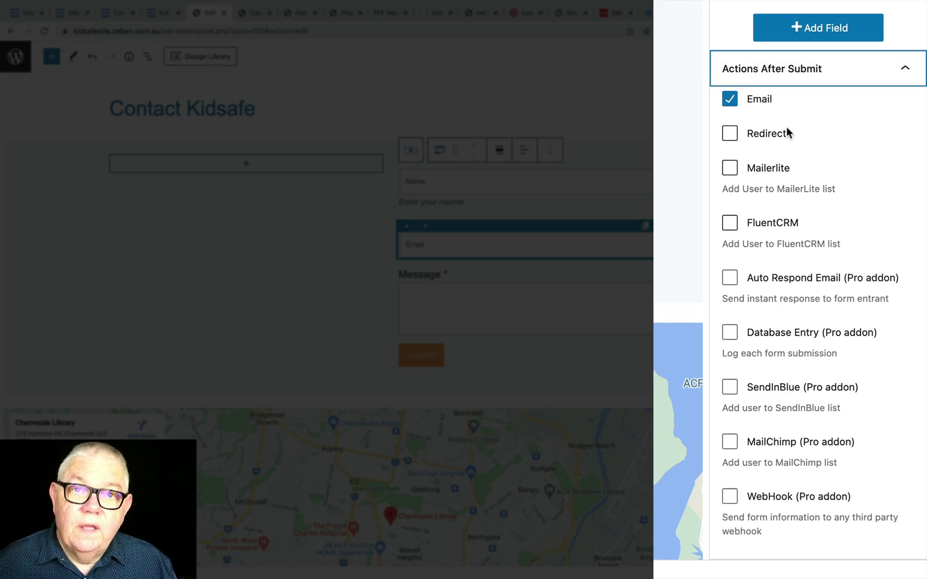
Step: Try and turn off the redirect and FluentCRM list options, keeping only Email checked, then close the panel
left_click(730, 133)
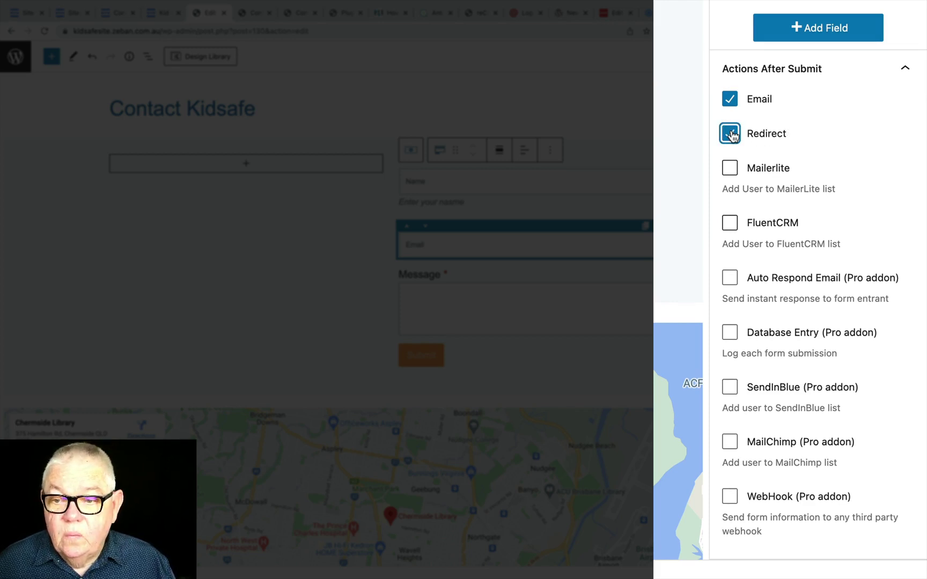
left_click(730, 134)
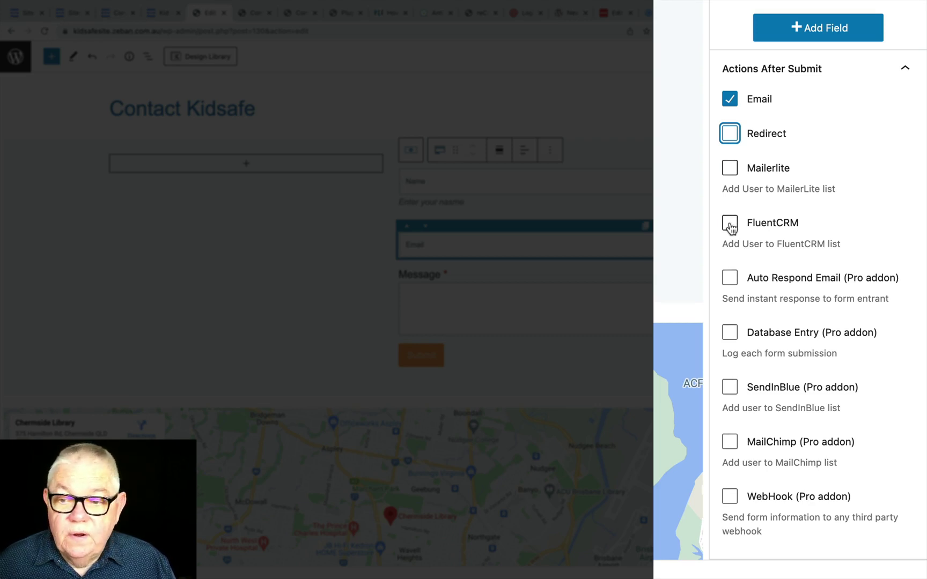
left_click(730, 223)
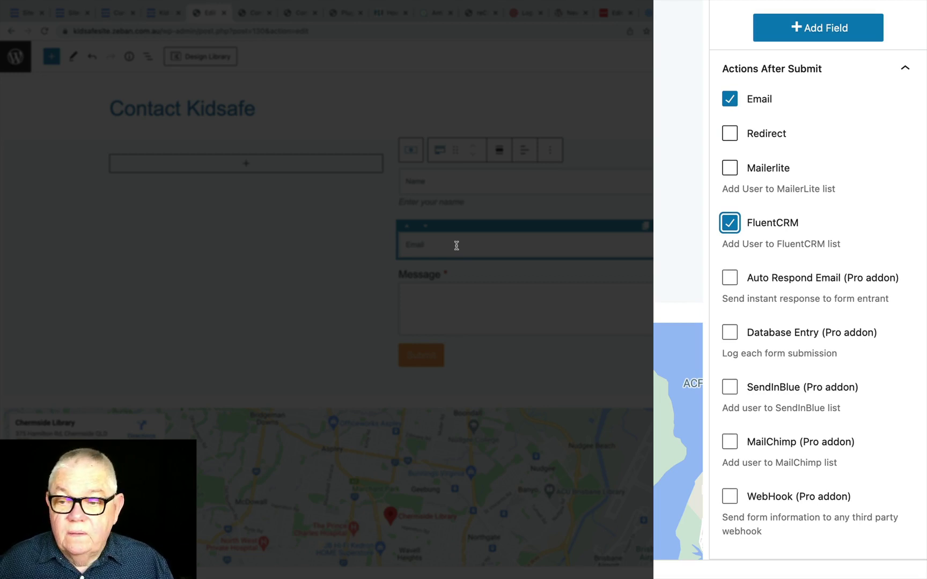
left_click(730, 223)
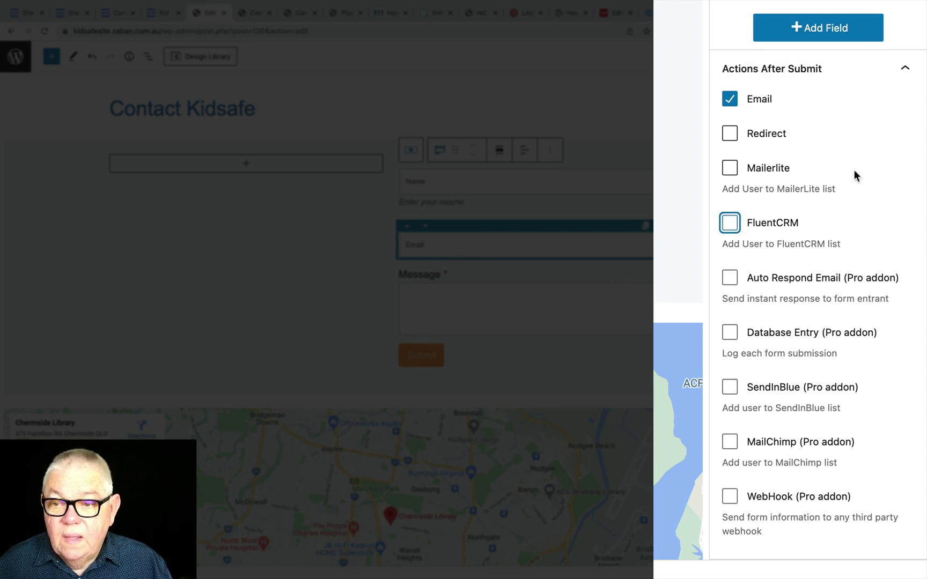
scroll(854, 196, "down", 5)
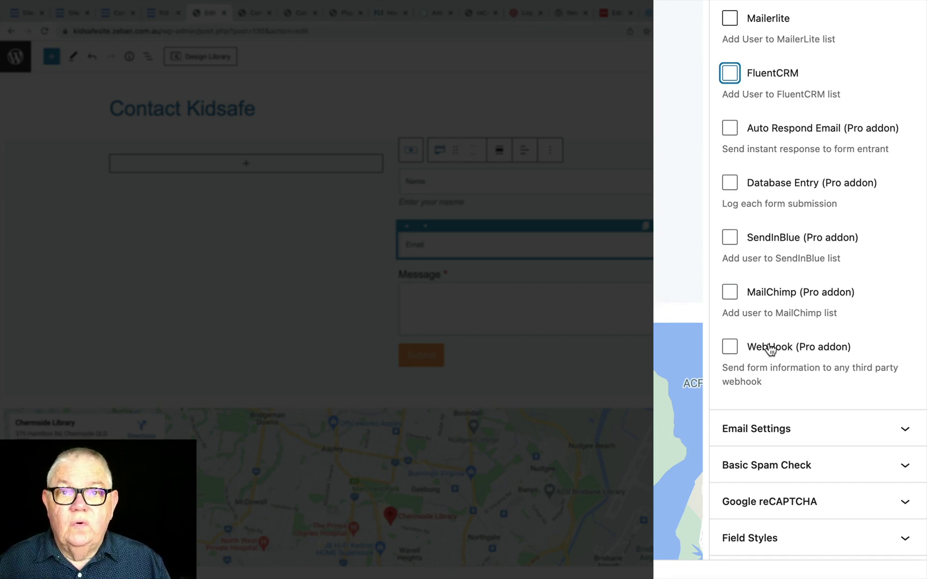
scroll(771, 349, "up", 3)
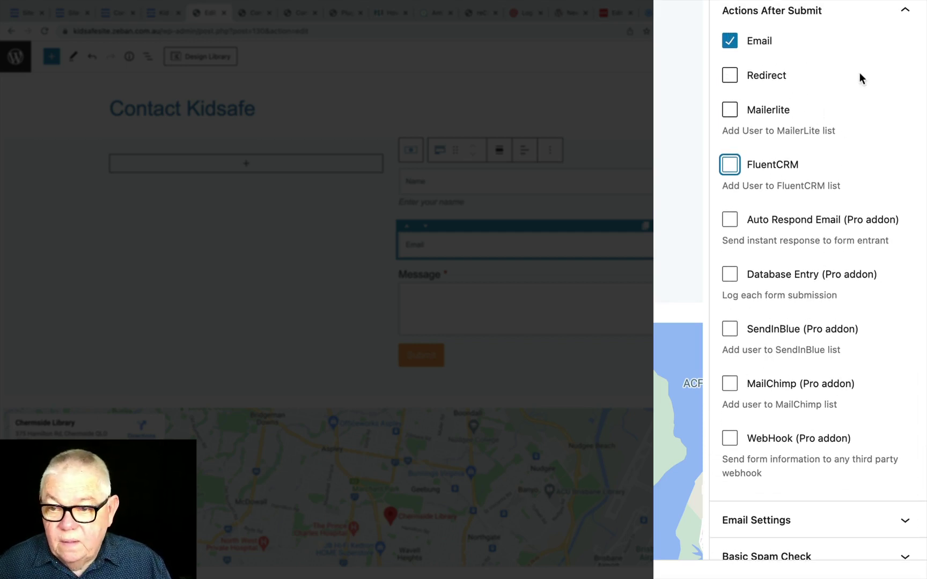
left_click(905, 15)
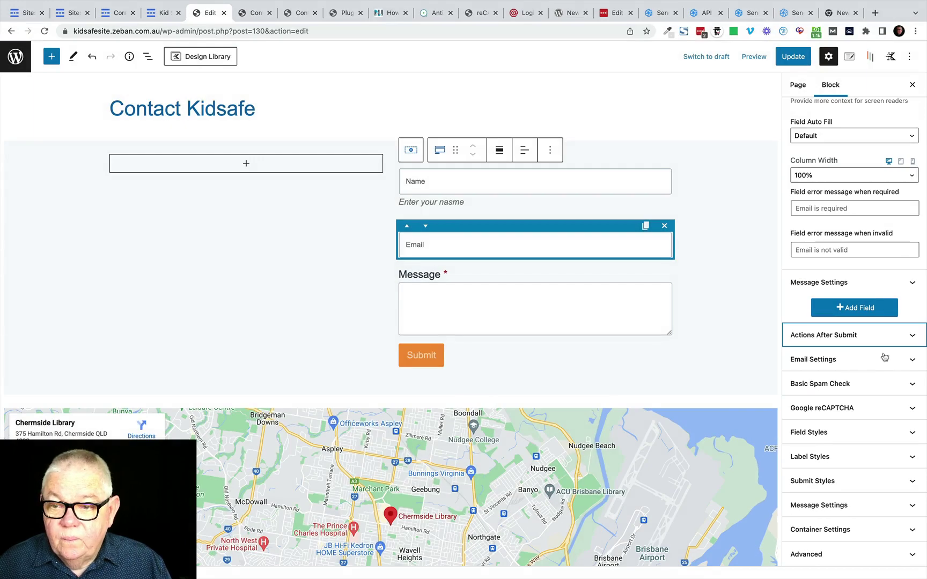
Step: Enter the recipient e-mail address and the subject 'message from website' in Email Settings
left_click(852, 362)
scroll(852, 348, "down", 1)
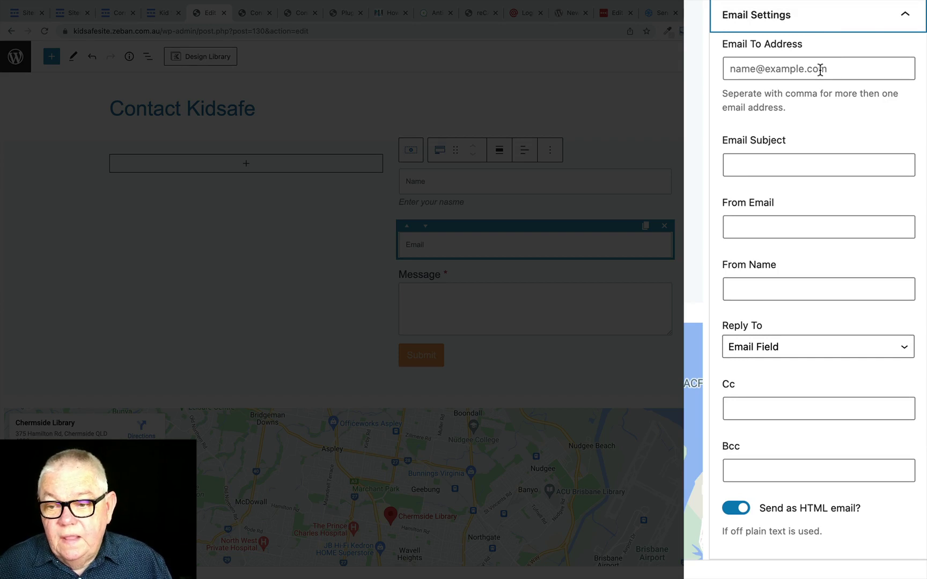
left_click(757, 73)
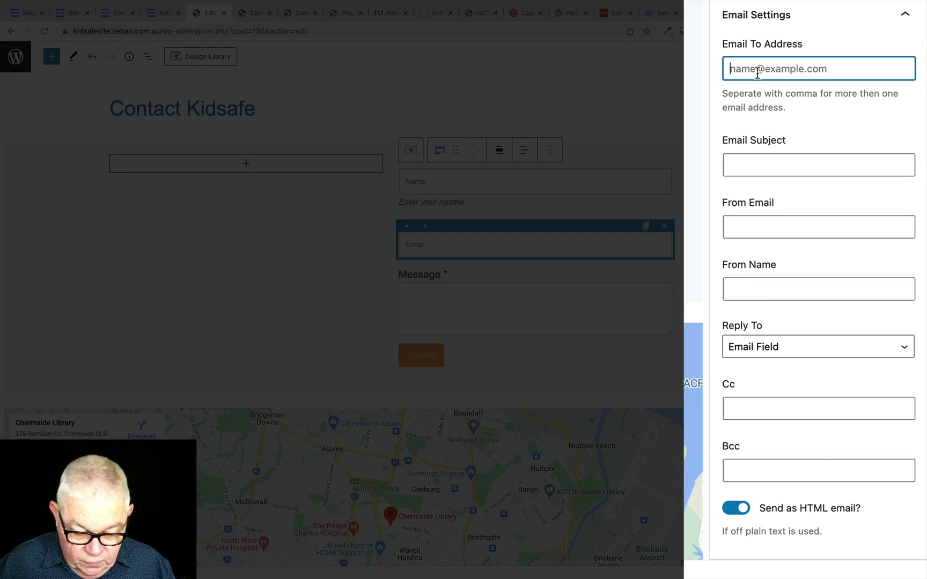
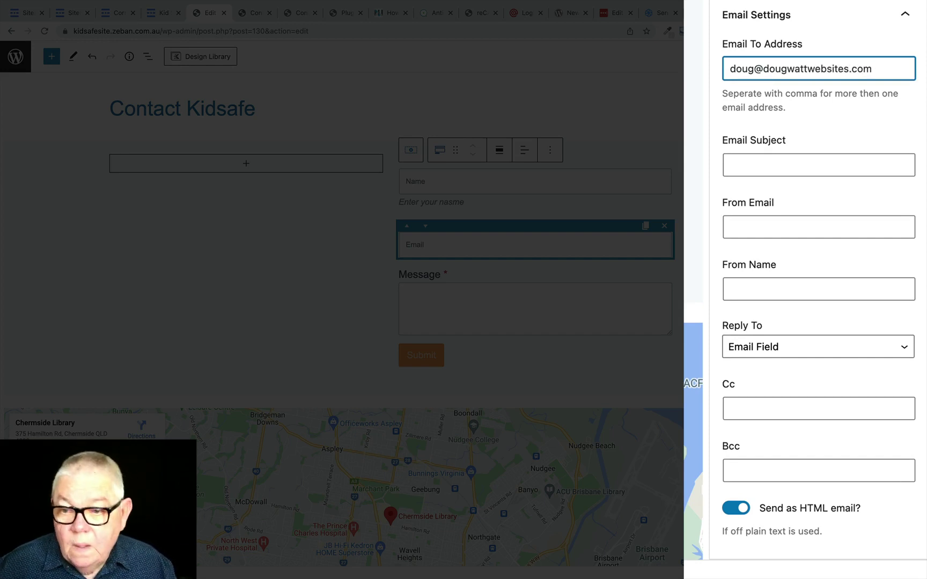
left_click(746, 163)
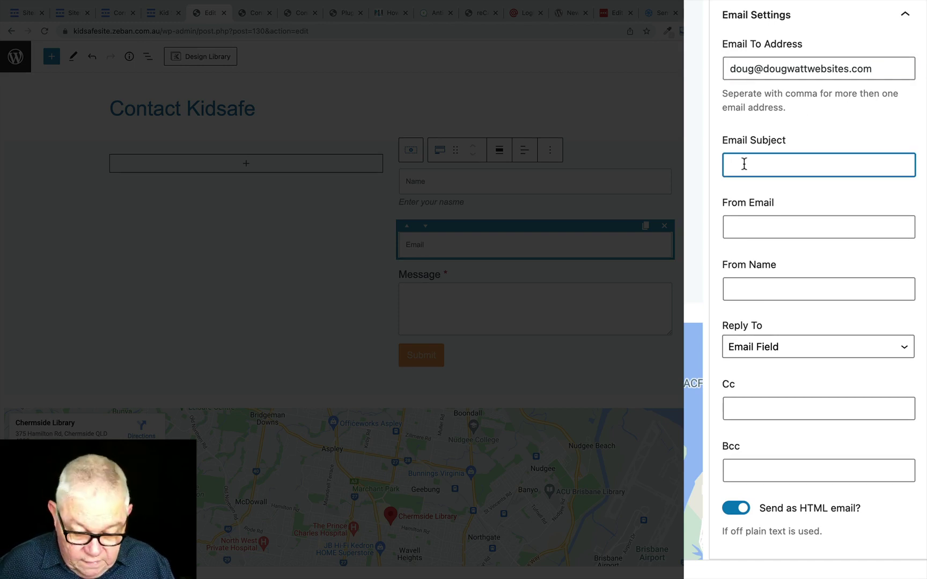
type("message")
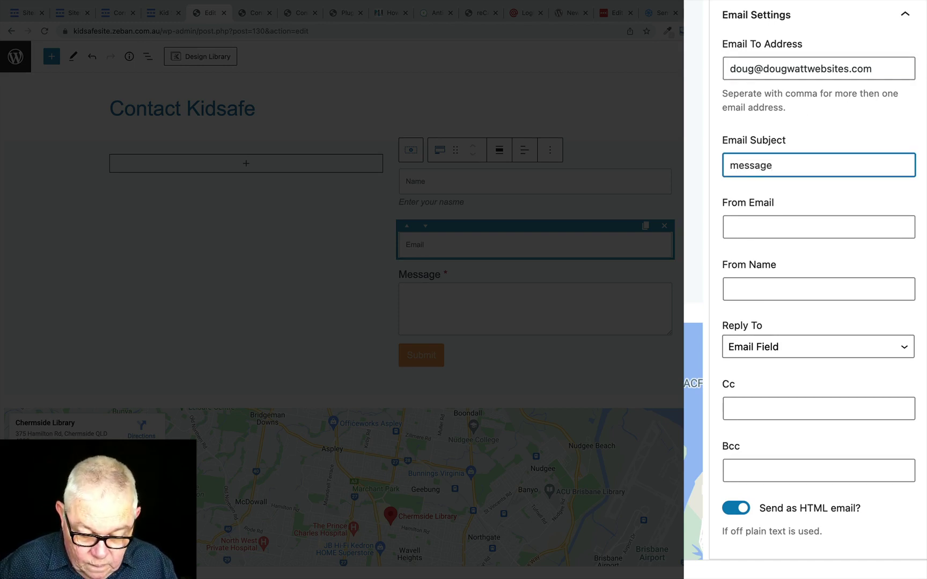
type(" from ")
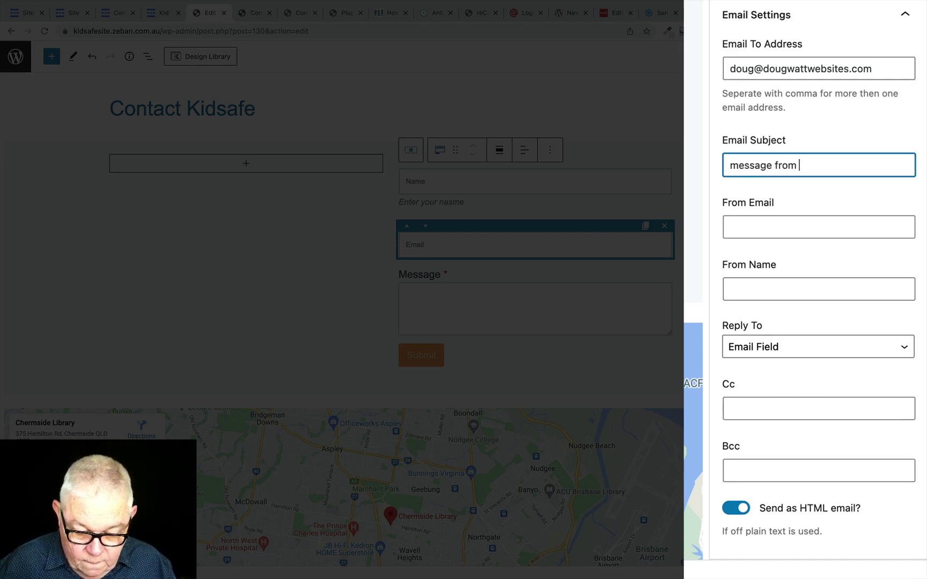
type("website")
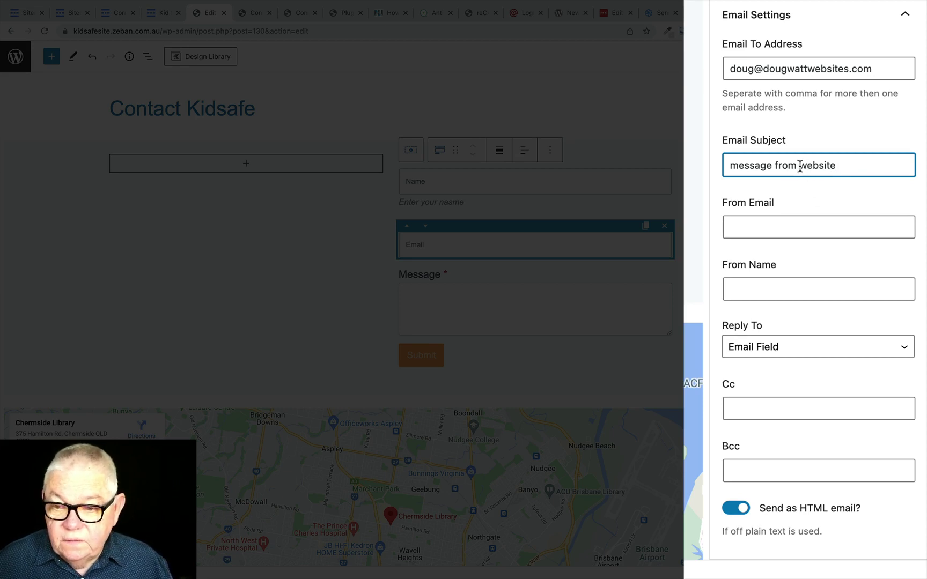
Step: Copy the recipient address into From Email and set From Name to KidSafe
left_click(739, 228)
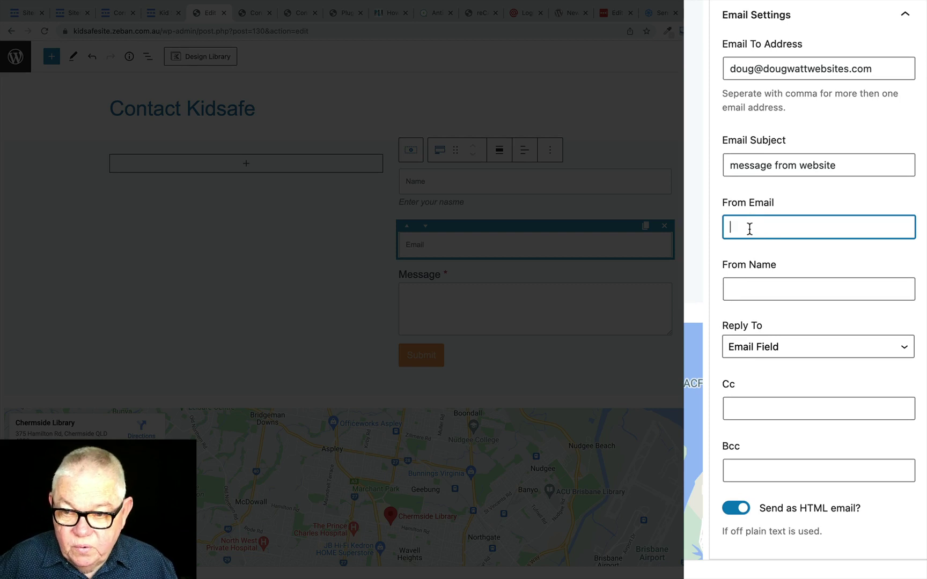
left_click_drag(876, 69, 721, 70)
right_click(745, 73)
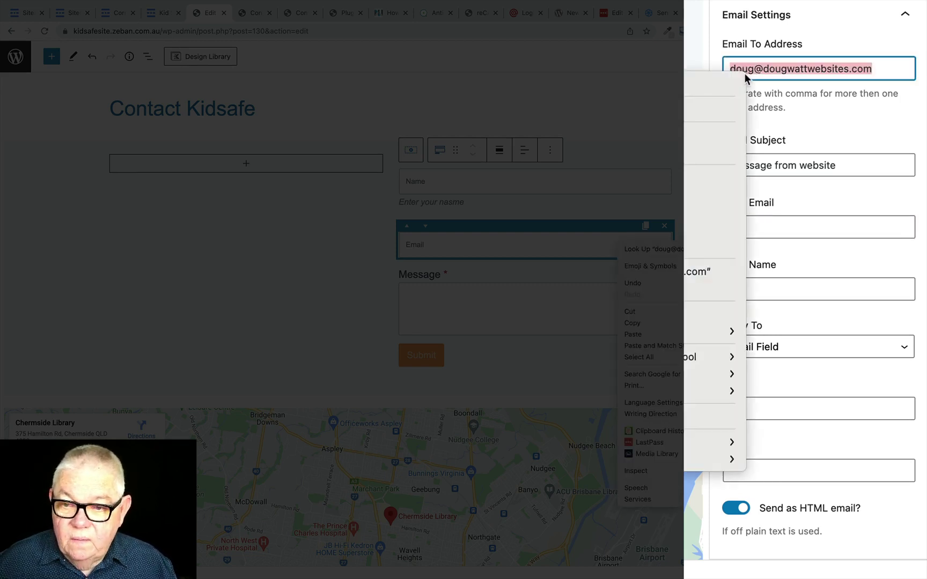
left_click(634, 323)
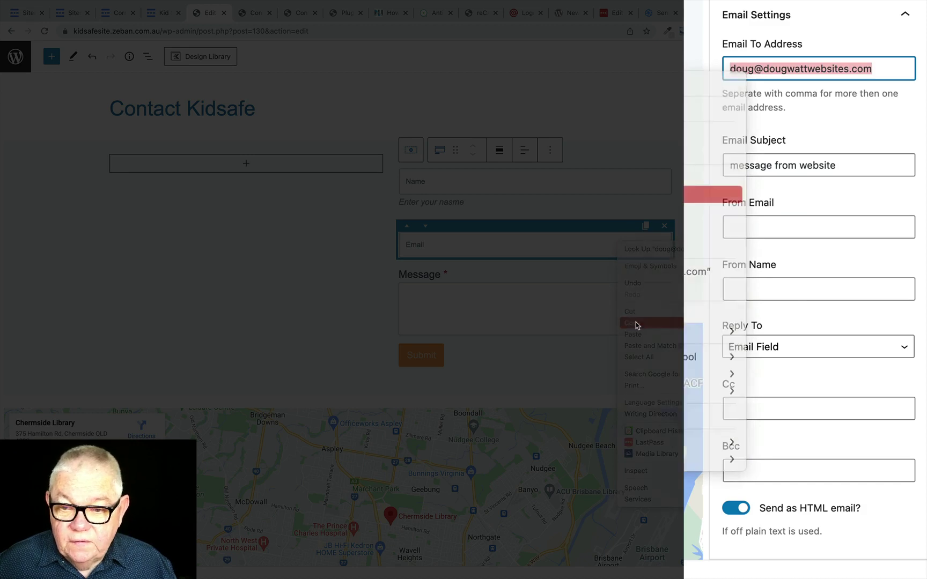
left_click(740, 224)
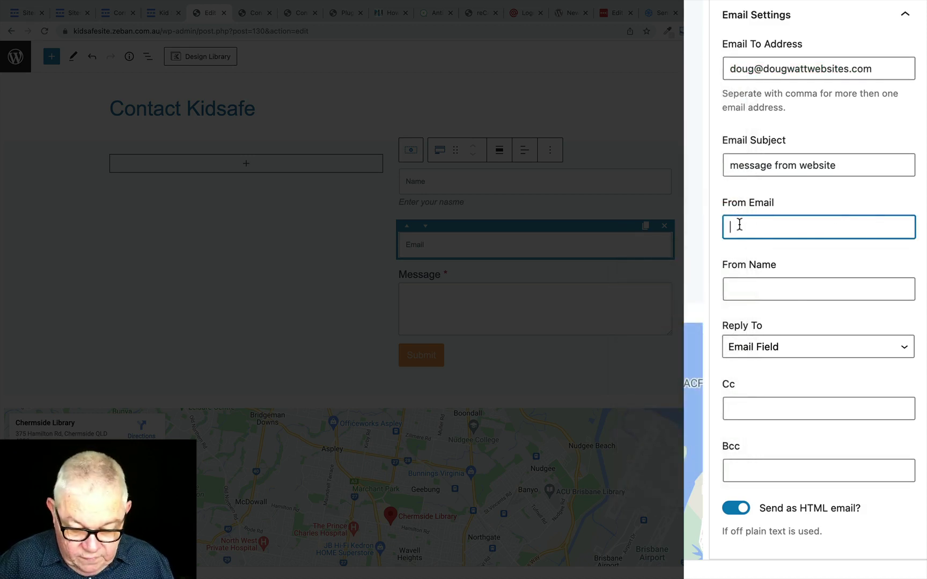
key("super+v")
left_click(756, 288)
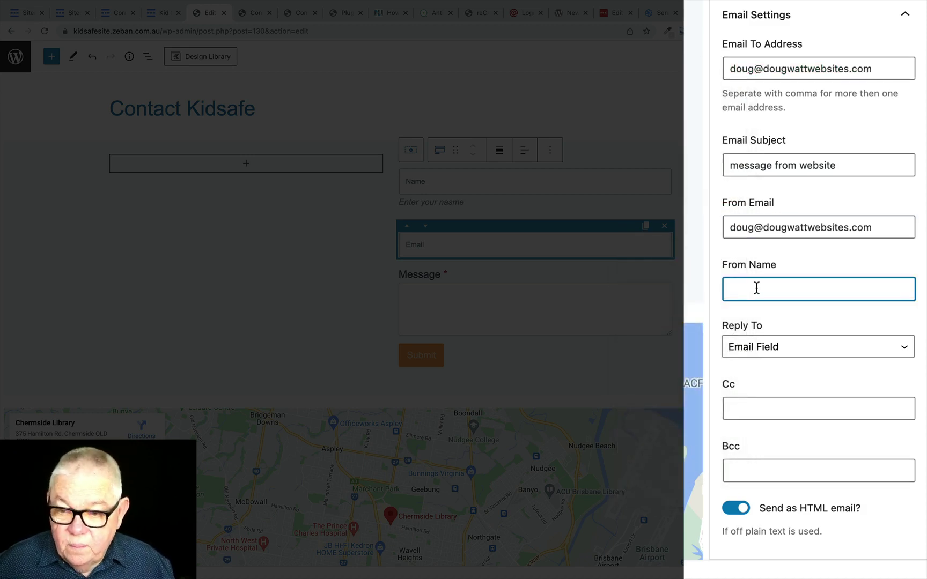
type("Kid")
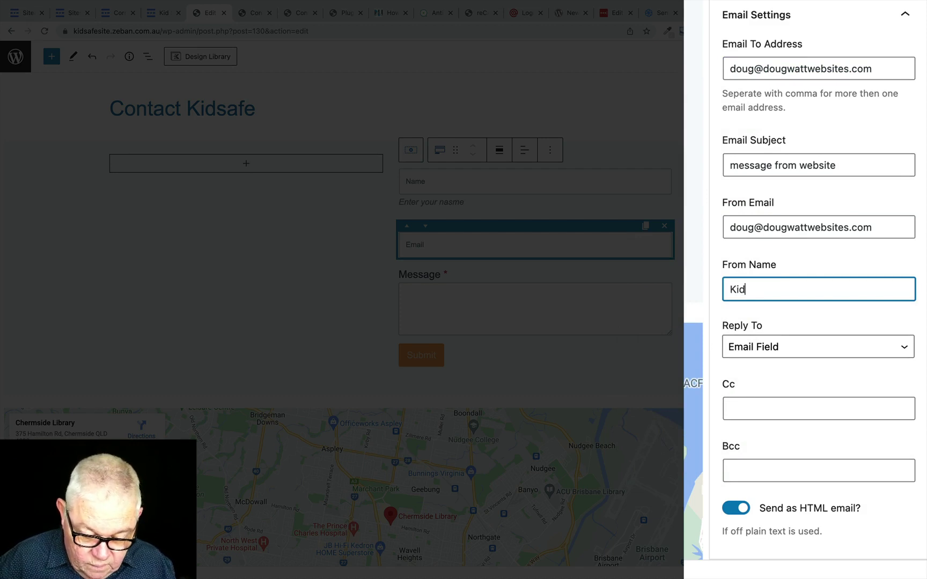
type("Safe")
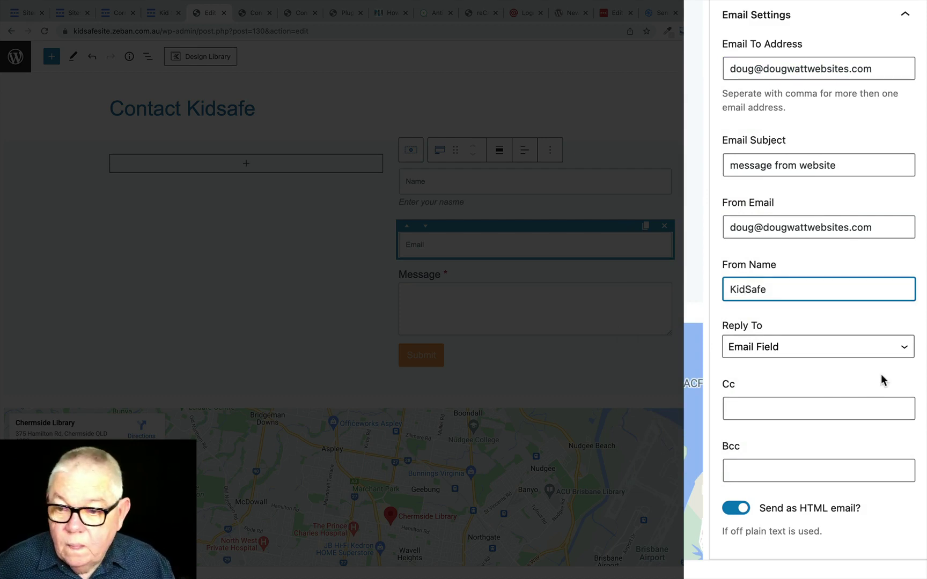
scroll(783, 395, "down", 5)
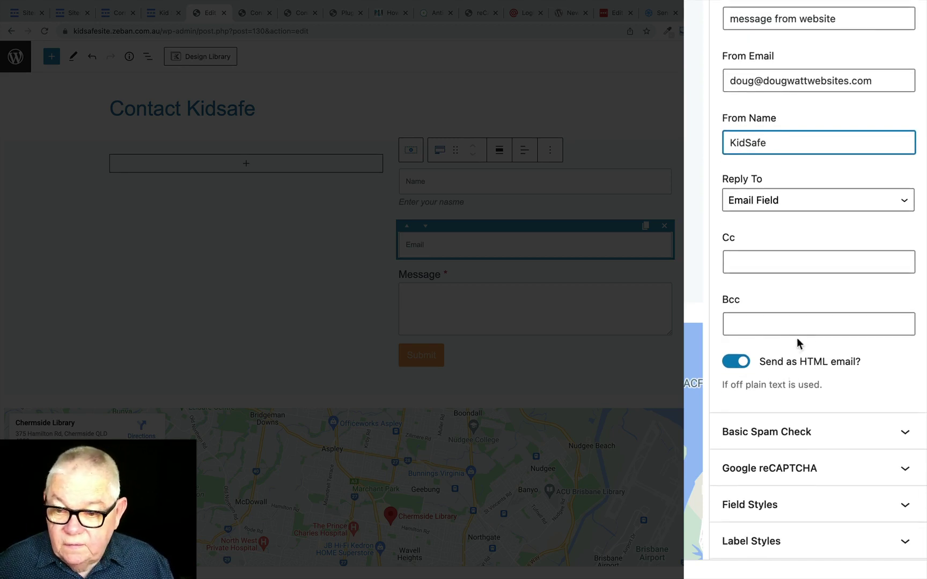
scroll(817, 240, "up", 10)
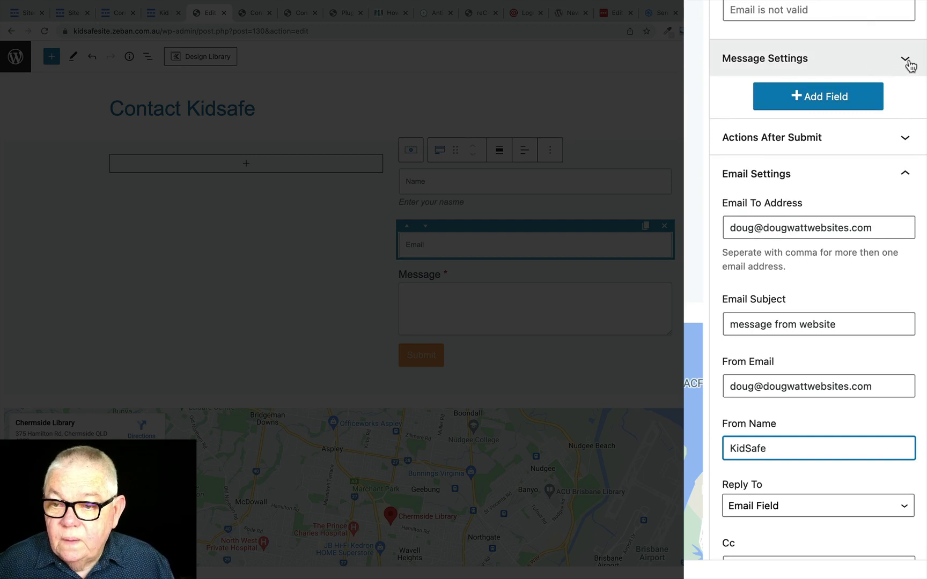
Step: Collapse Email Settings and open Basic Spam Check to show the Honey Pot check enabled
left_click(907, 177)
left_click(907, 177)
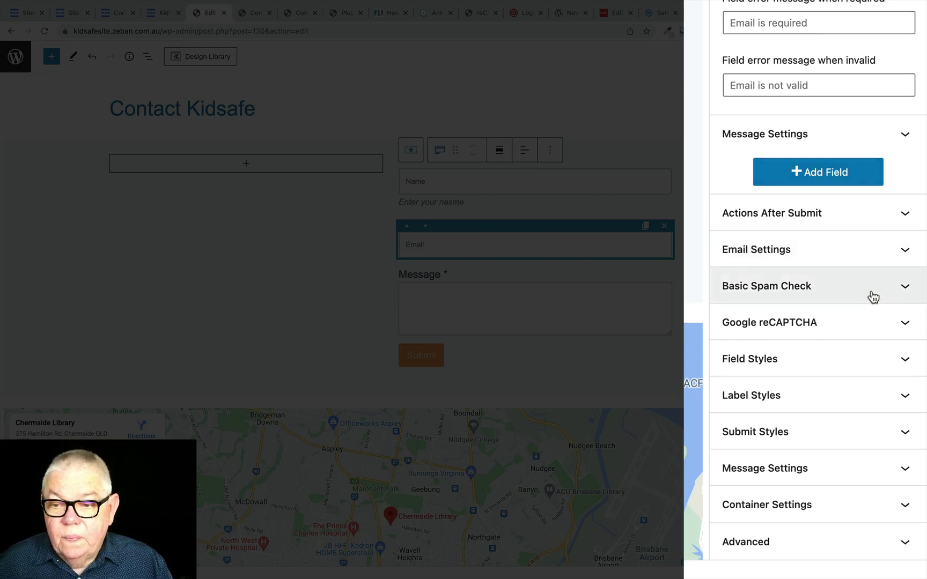
left_click(902, 290)
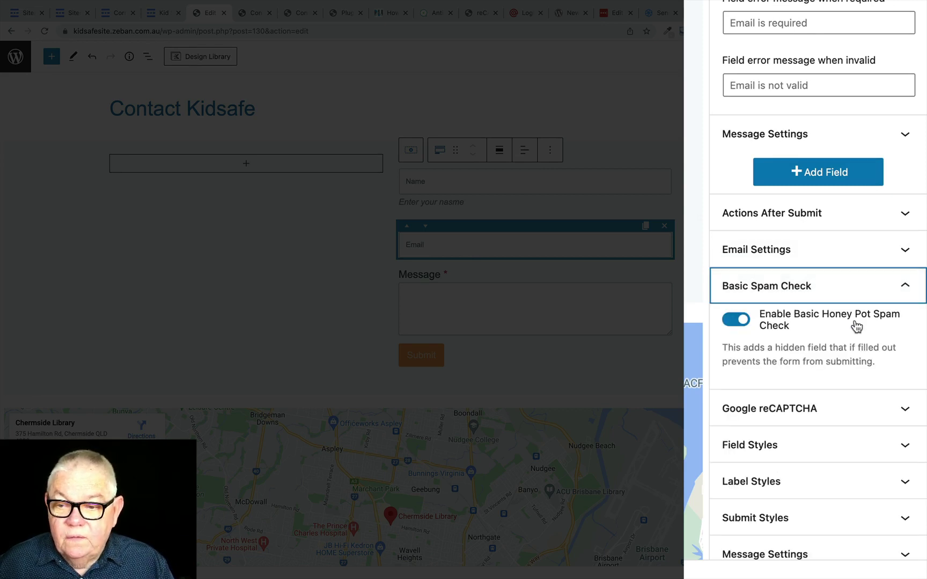
scroll(836, 326, "down", 3)
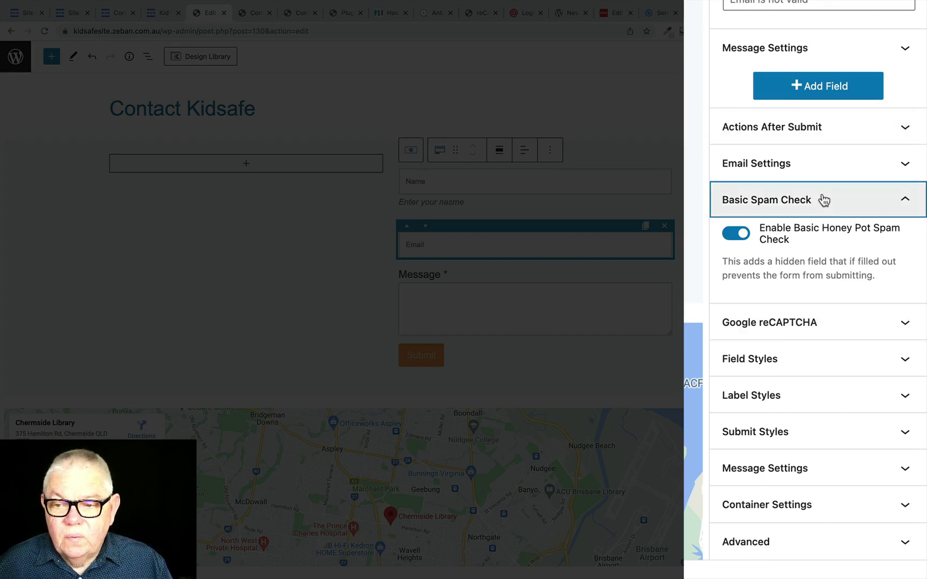
Step: Enable Google reCAPTCHA on V3, leaving the Site Key and Secret Key fields empty
left_click(835, 330)
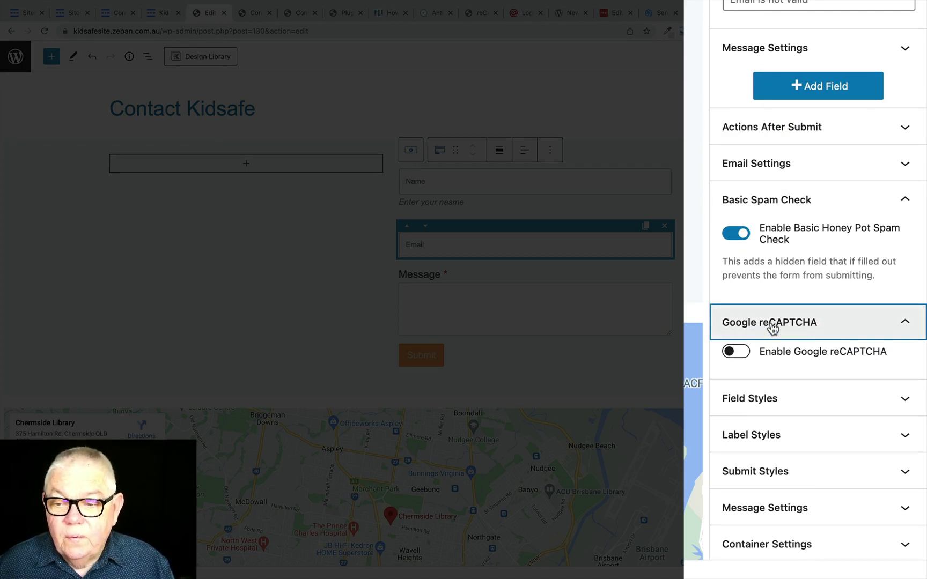
left_click(742, 352)
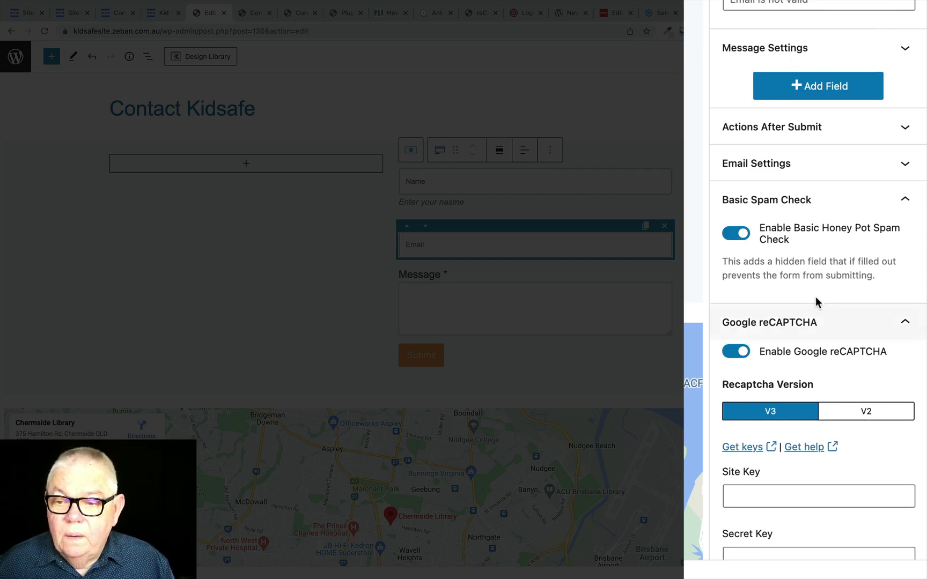
scroll(821, 293, "down", 5)
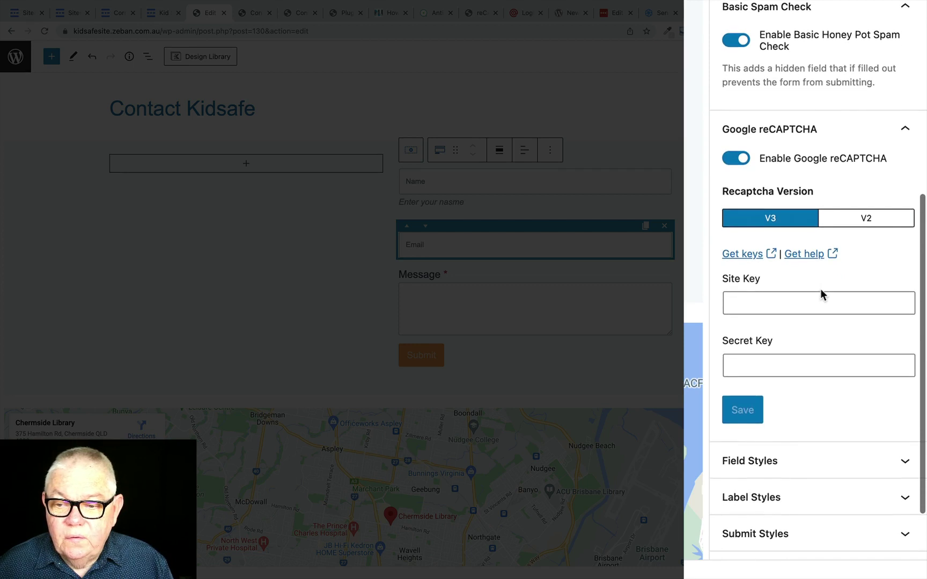
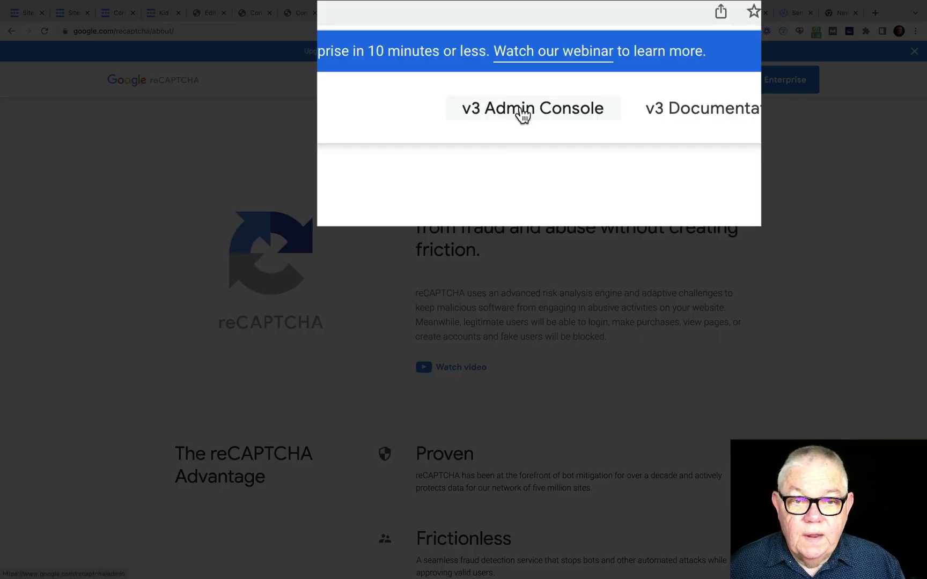
Step: Open the reCAPTCHA v3 Admin Console and switch to the Kidsafe v2 Checkbox site
left_click(537, 81)
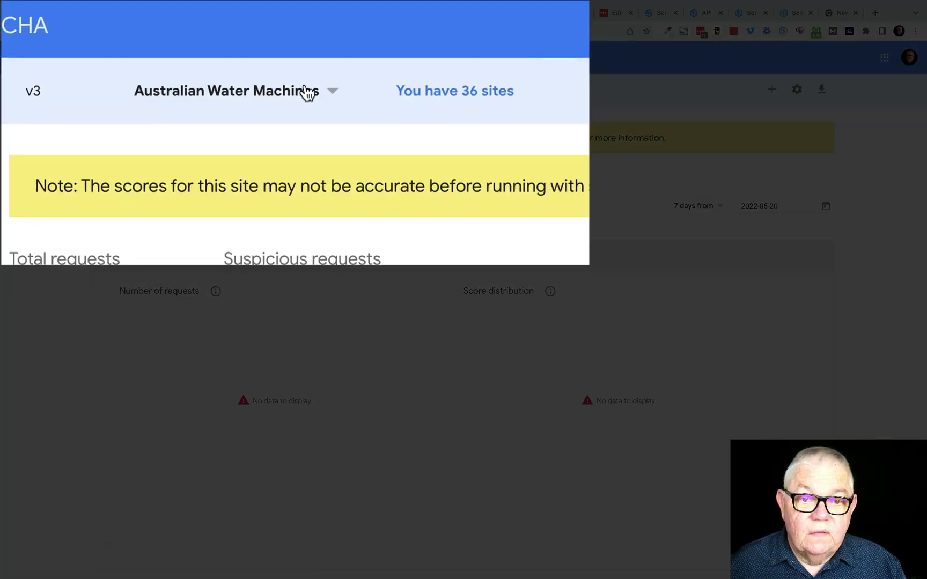
left_click(333, 92)
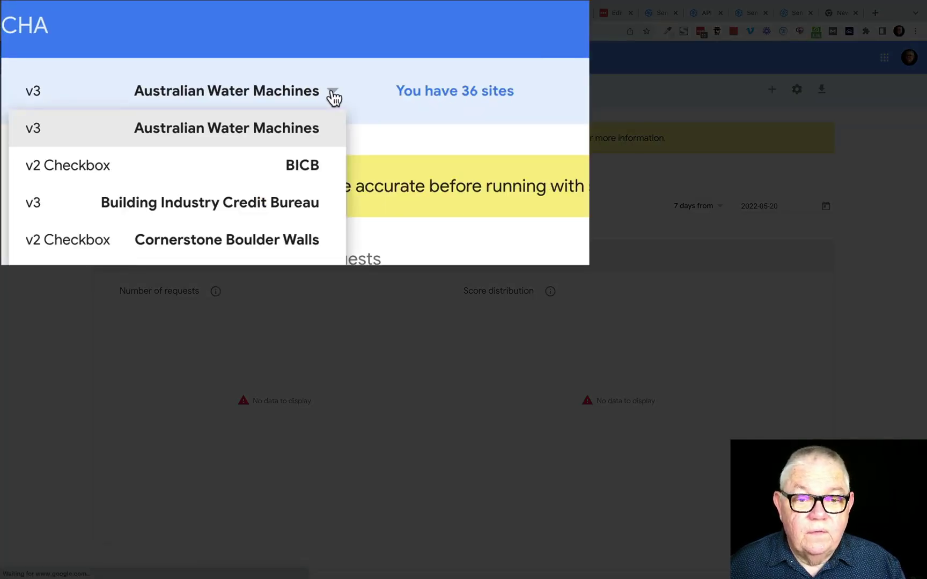
scroll(218, 215, "down", 5)
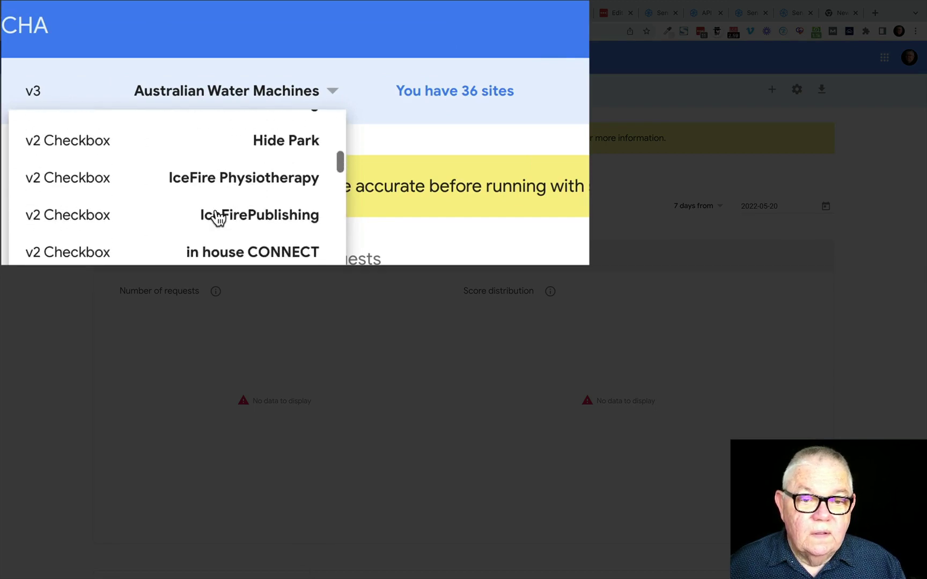
scroll(217, 216, "down", 8)
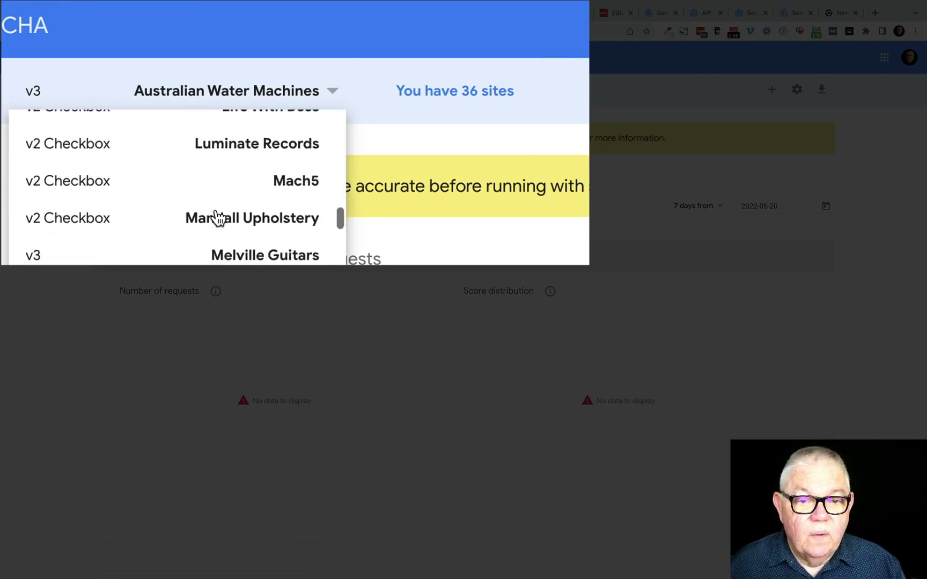
scroll(218, 217, "down", 8)
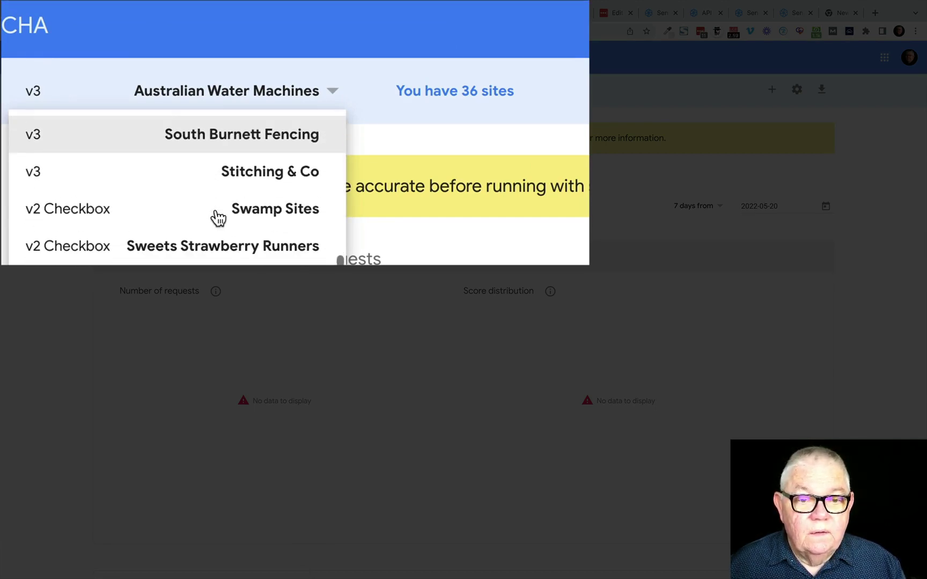
scroll(217, 216, "down", 3)
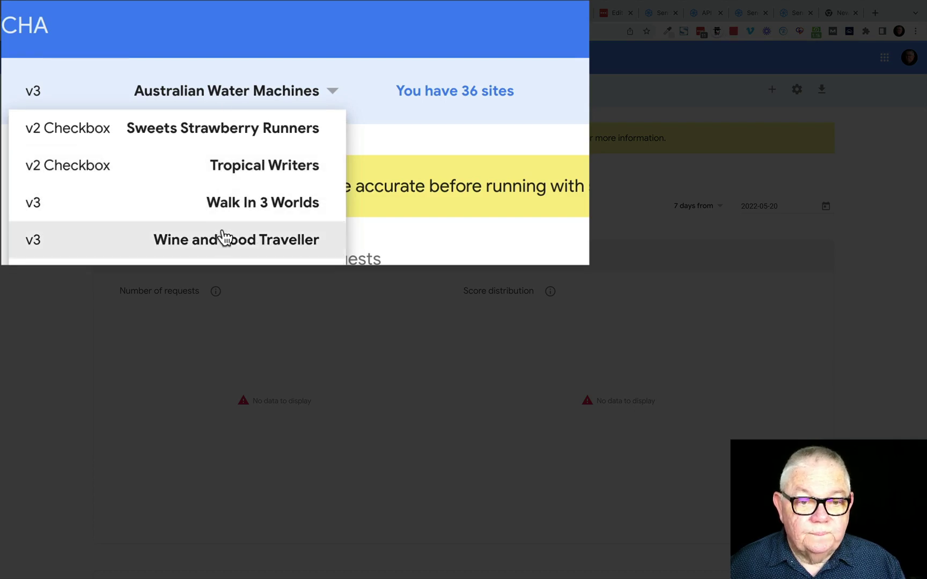
scroll(173, 206, "up", 1)
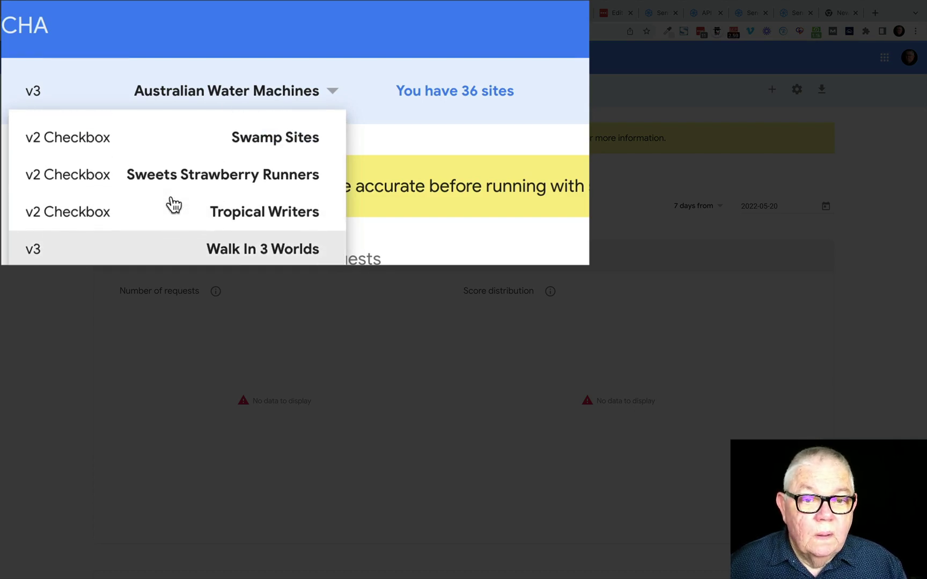
scroll(173, 206, "up", 4)
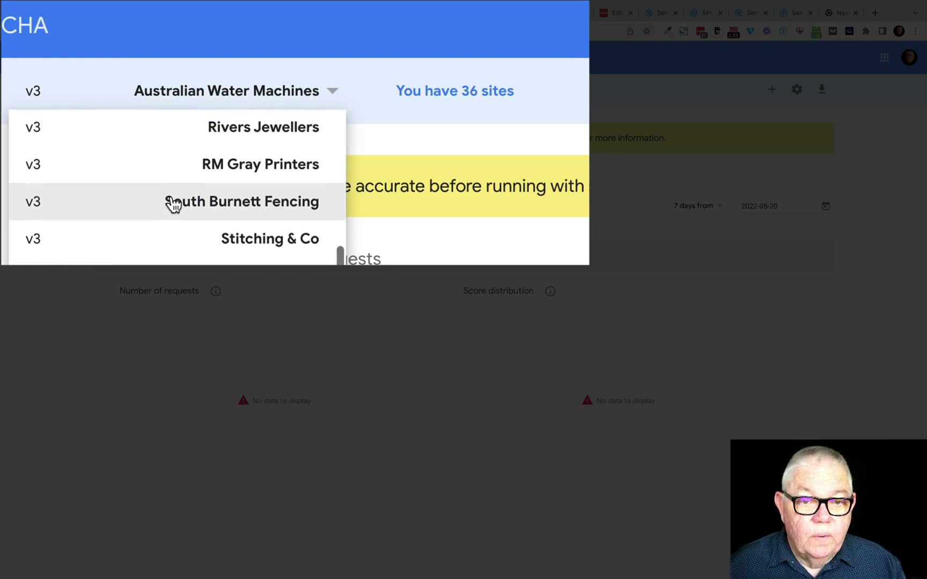
scroll(173, 206, "up", 8)
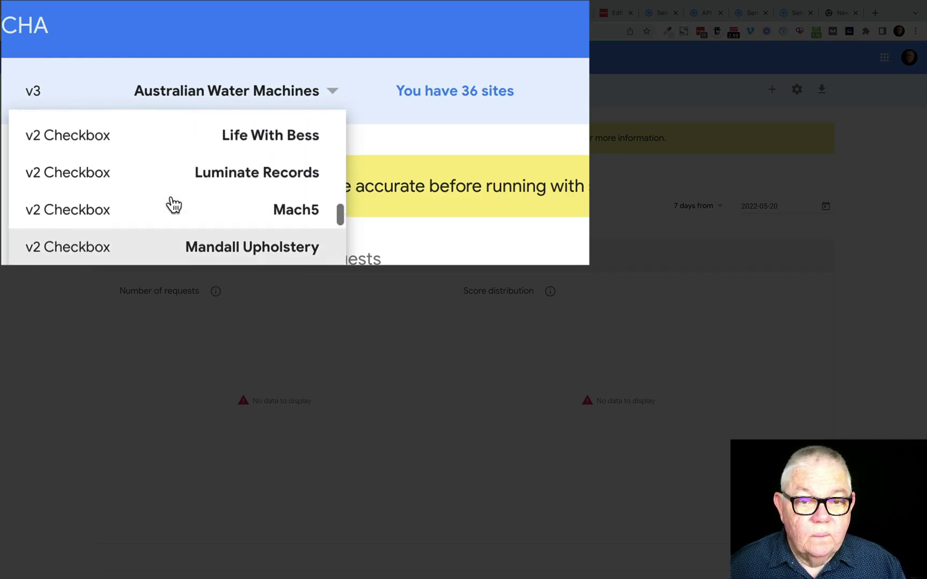
scroll(174, 206, "up", 3)
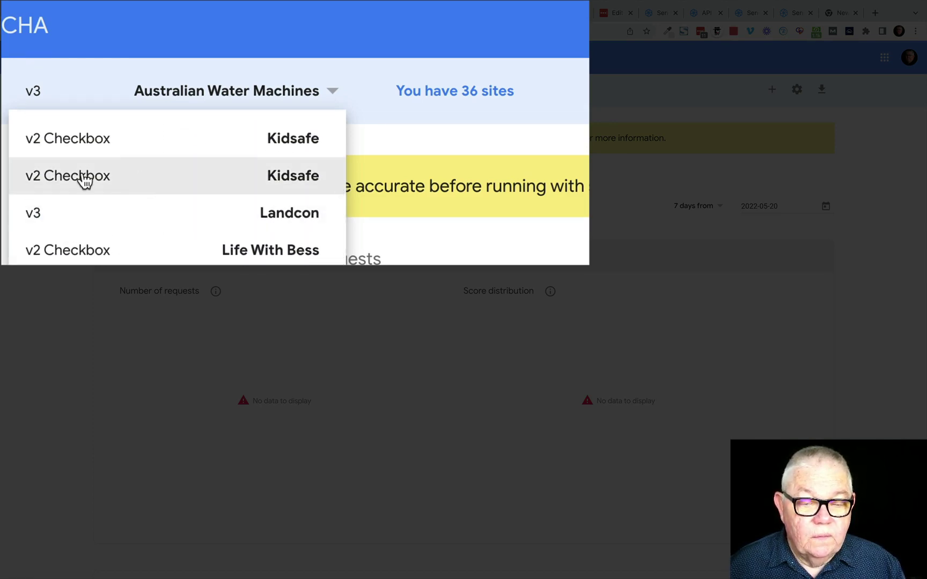
left_click(84, 182)
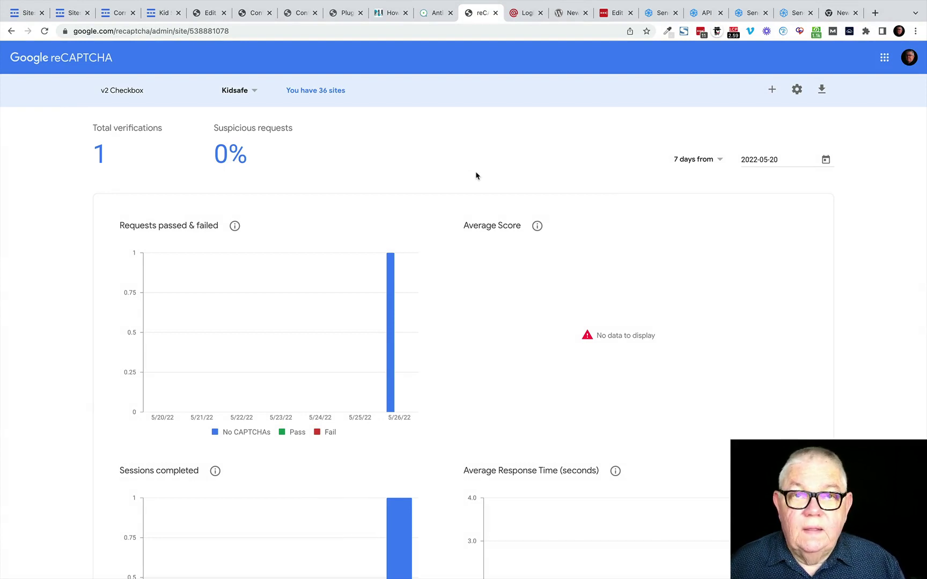
Step: Review the Kidsafe site's settings: v2 Checkbox type, domain kidsafesite.zeban.com.au, one owner
left_click(798, 90)
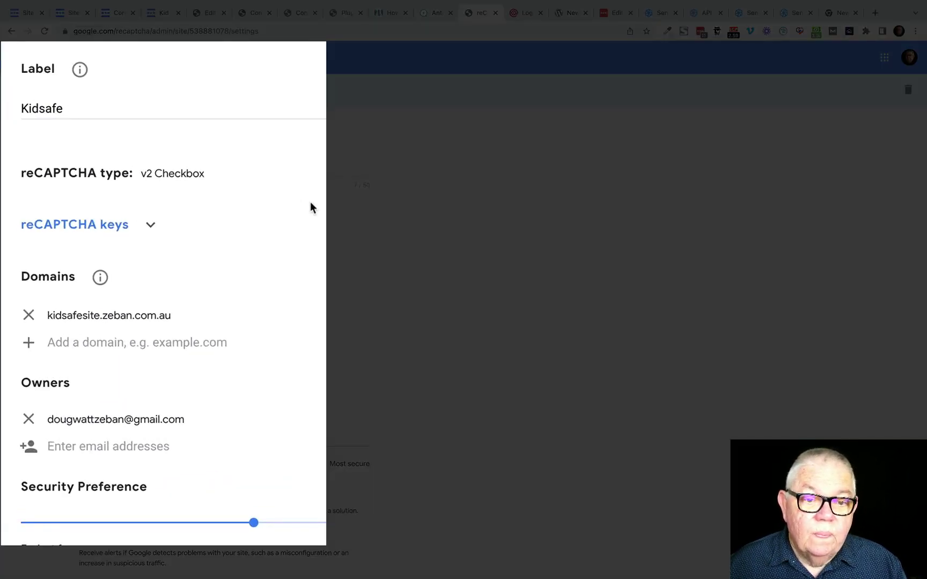
scroll(211, 186, "down", 1)
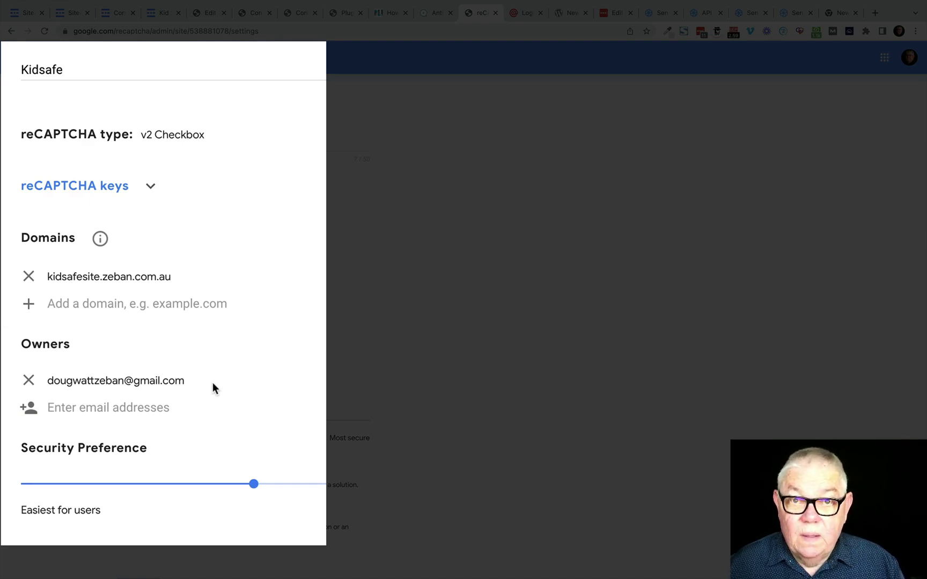
scroll(212, 383, "down", 3)
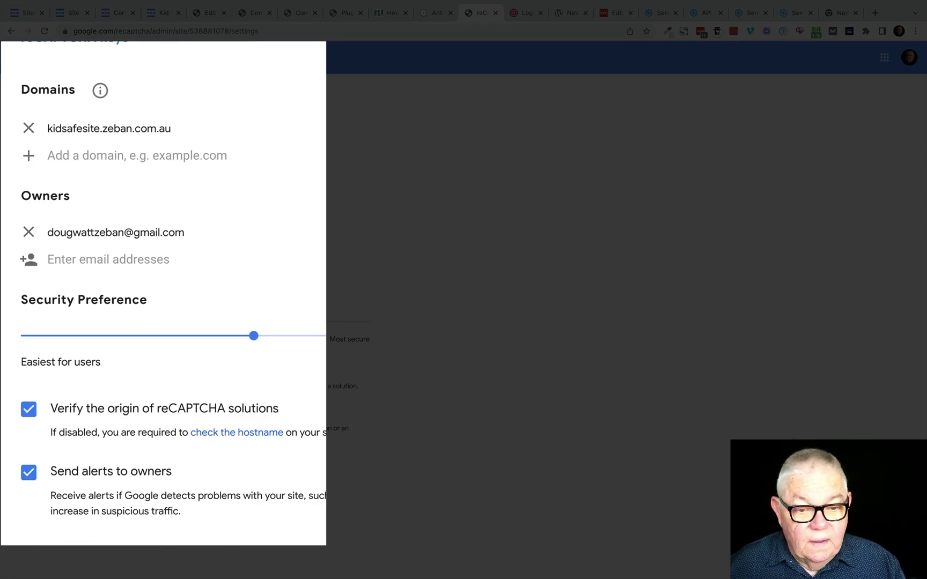
scroll(163, 295, "up", 3)
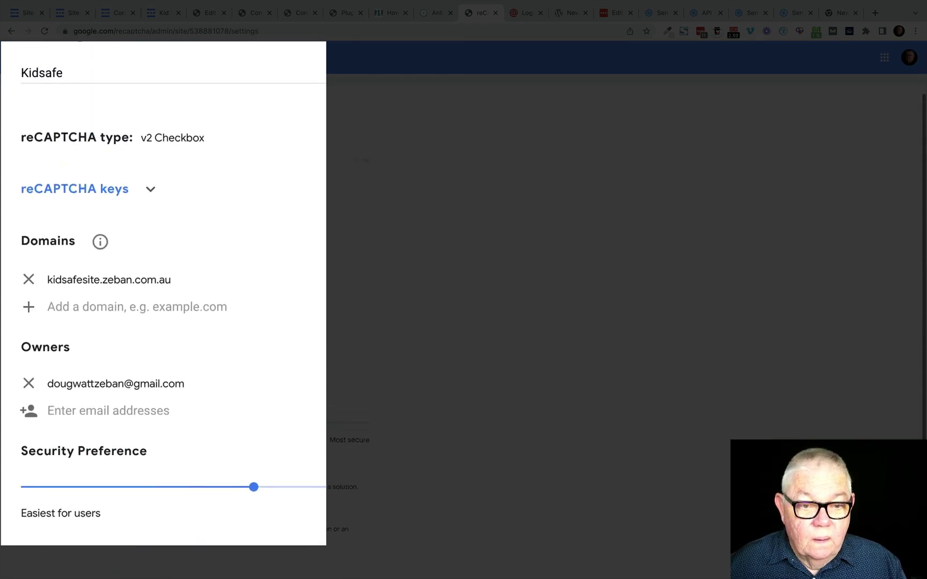
scroll(163, 295, "up", 1)
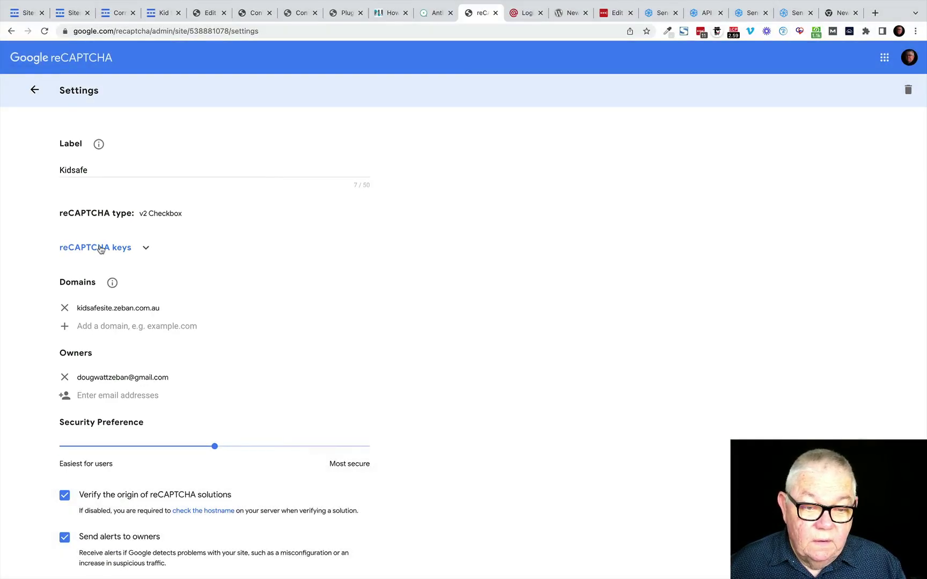
Step: Copy the Kidsafe site key into the contact form's reCAPTCHA Site Key field
left_click(82, 226)
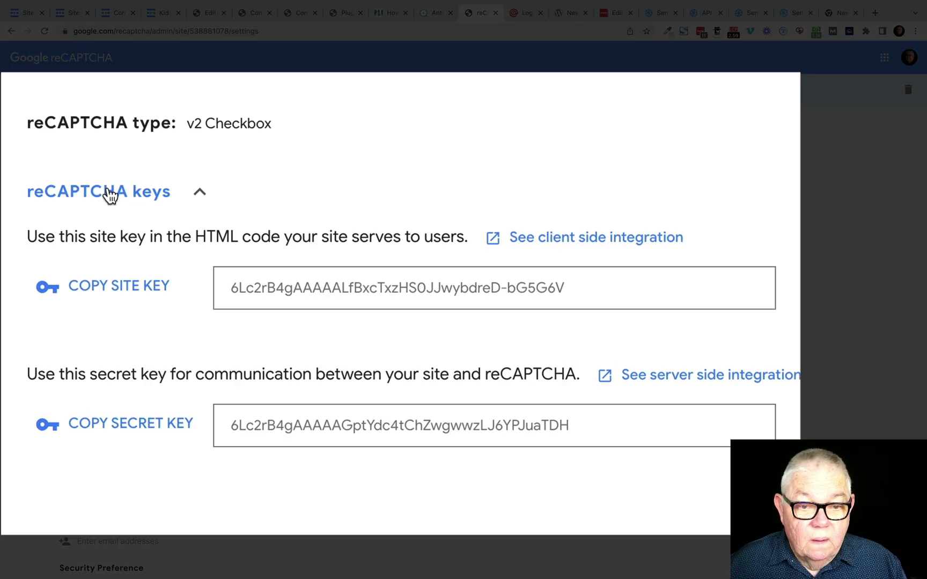
left_click(118, 290)
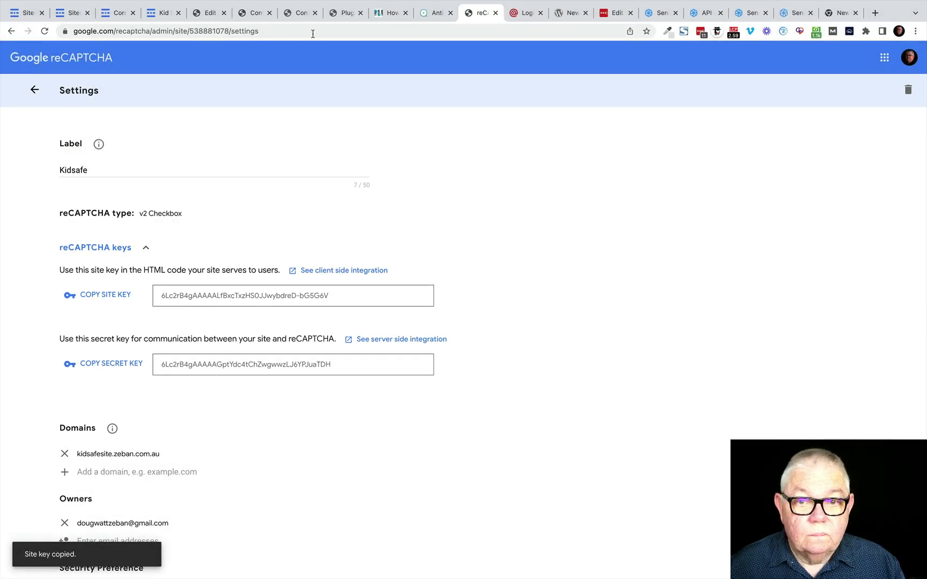
left_click(206, 17)
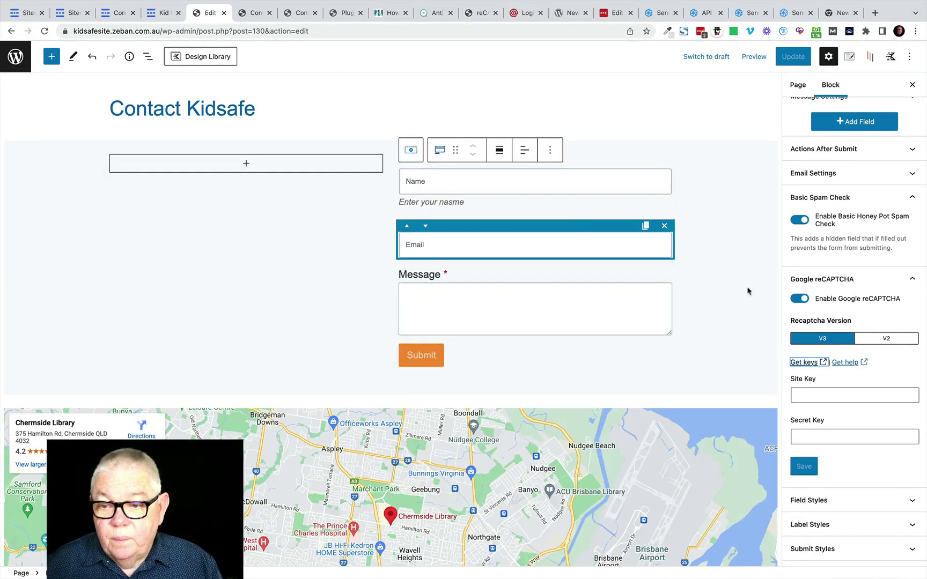
left_click(802, 395)
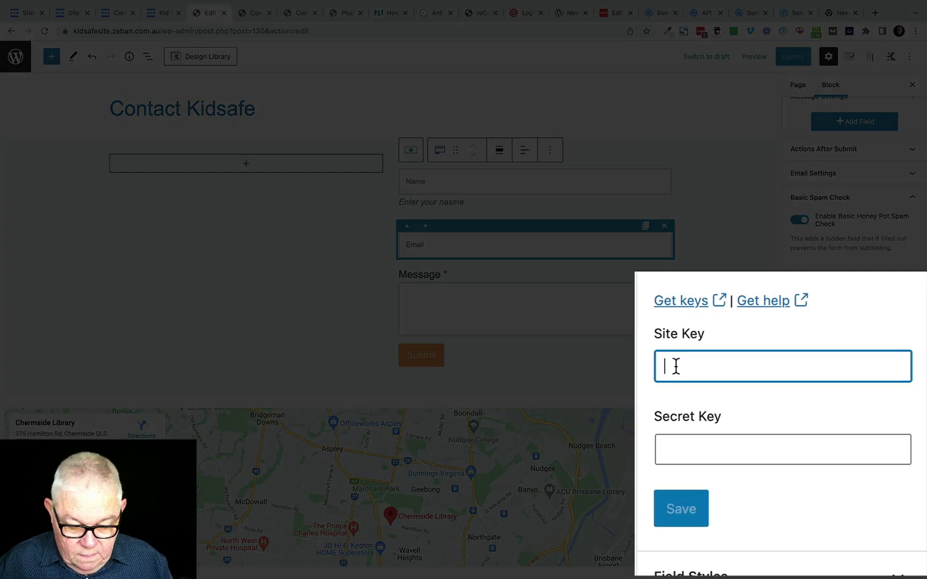
key("super+v")
Step: Paste the Kidsafe secret key into the Secret Key field and save the reCAPTCHA settings
left_click(668, 448)
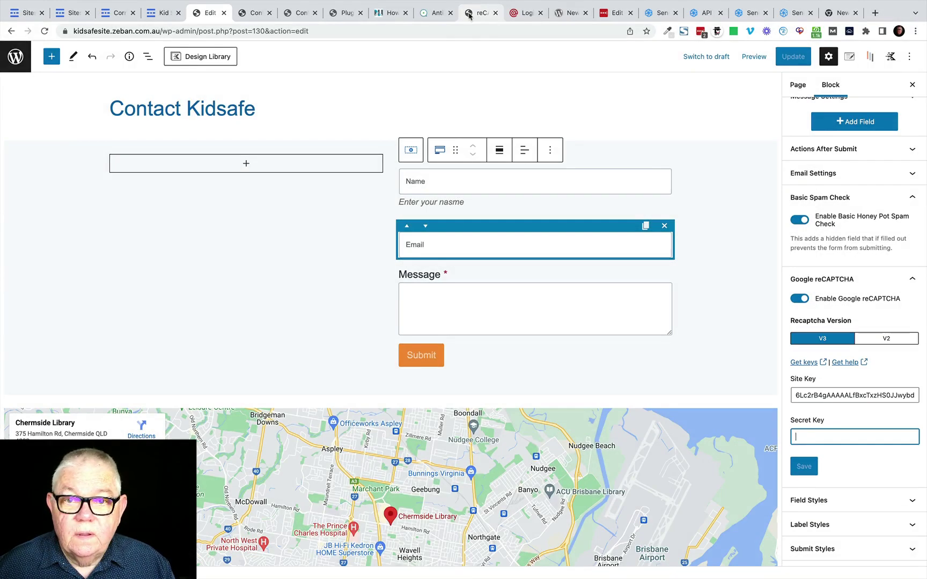
left_click(477, 13)
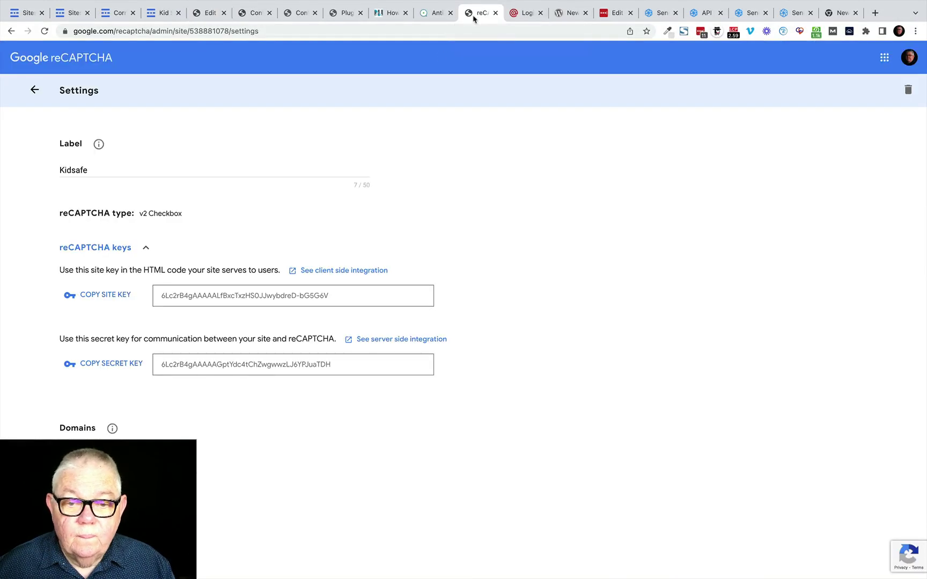
left_click(103, 367)
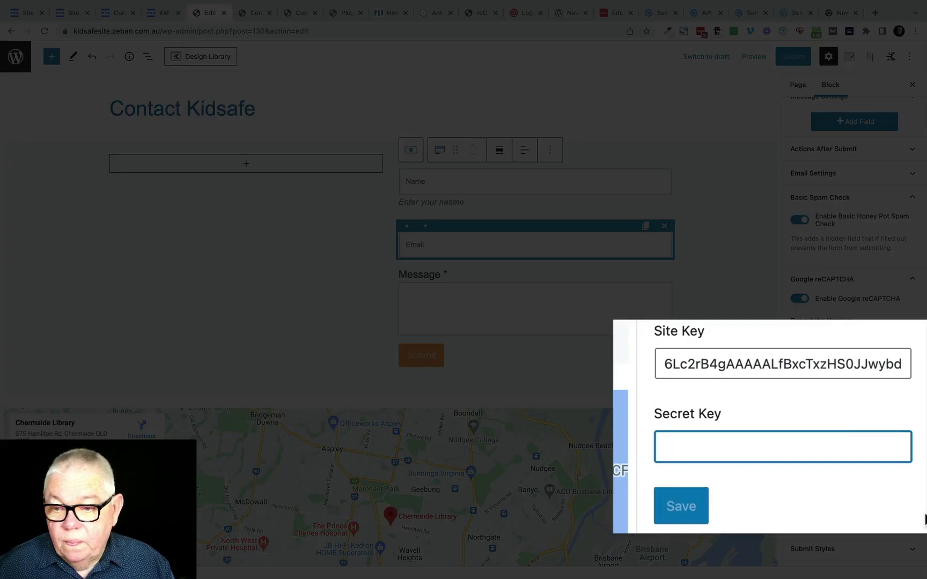
key("super+v")
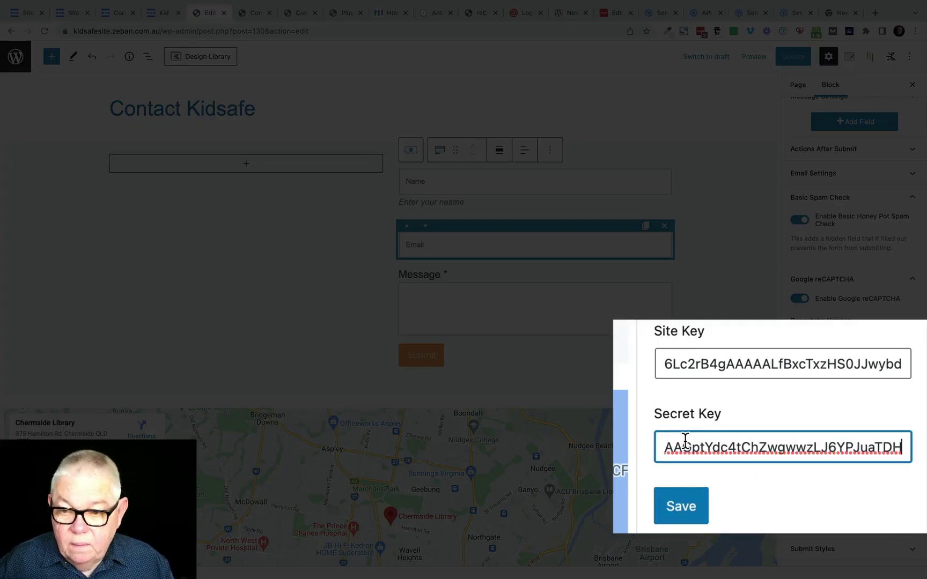
left_click(672, 507)
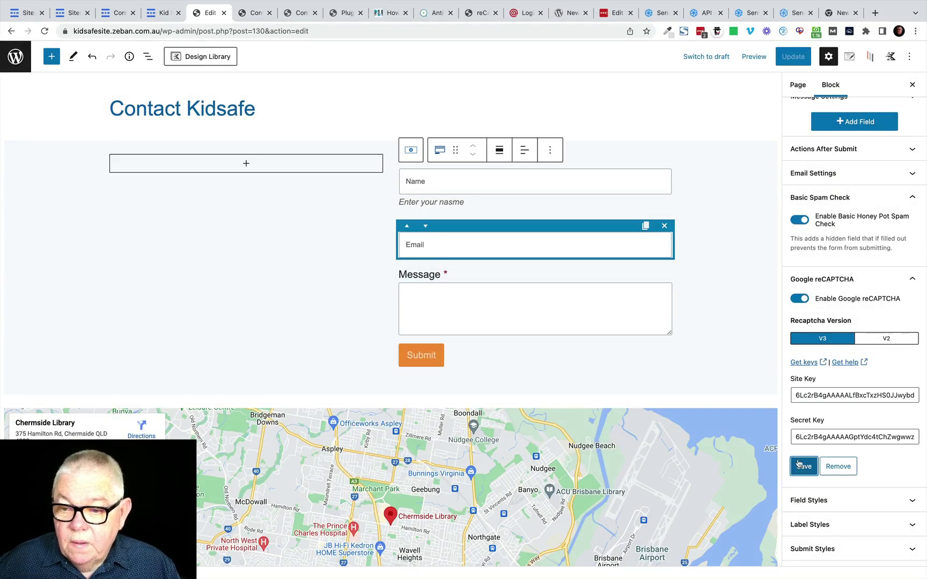
left_click(203, 196)
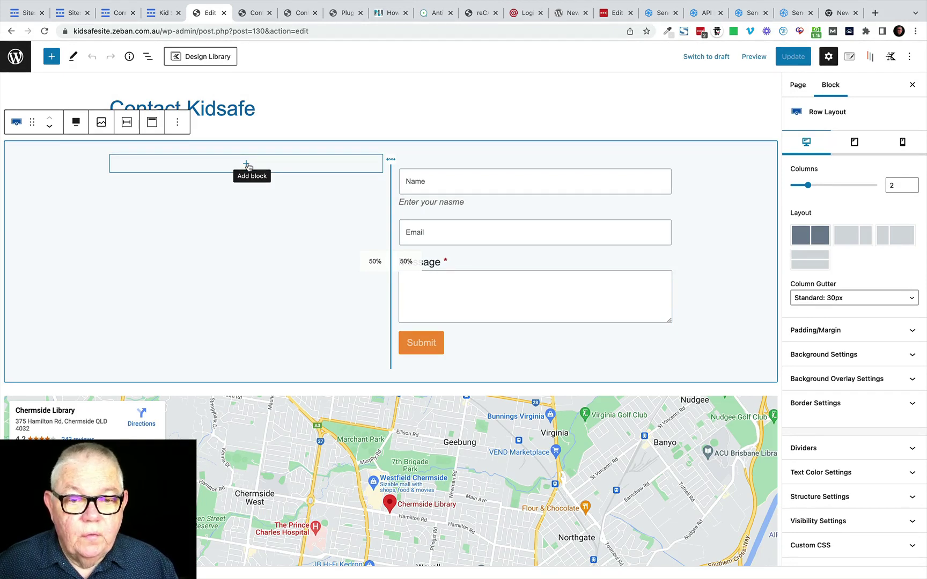
Step: Add an Advanced Text heading "Let's Connect" in the left column, with a new paragraph below
left_click(246, 164)
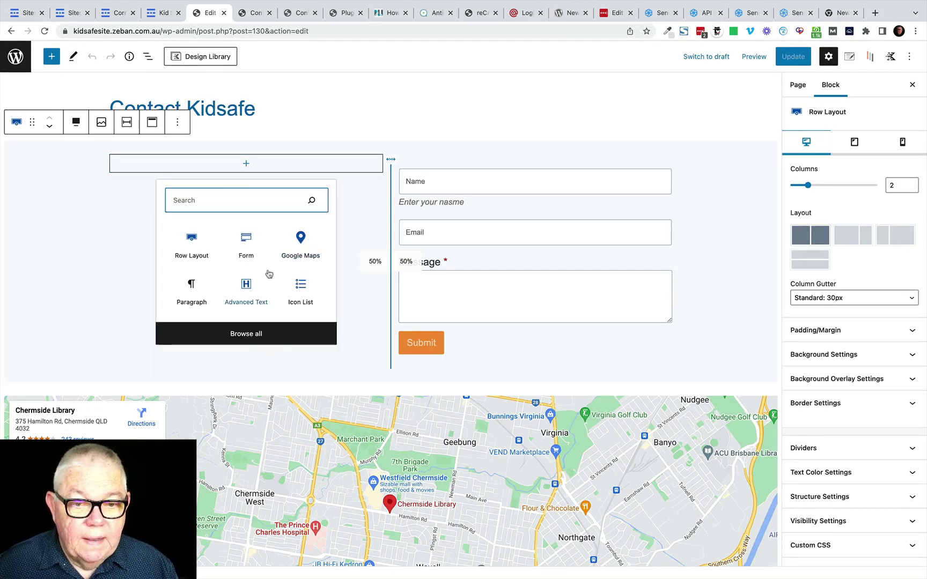
left_click(245, 293)
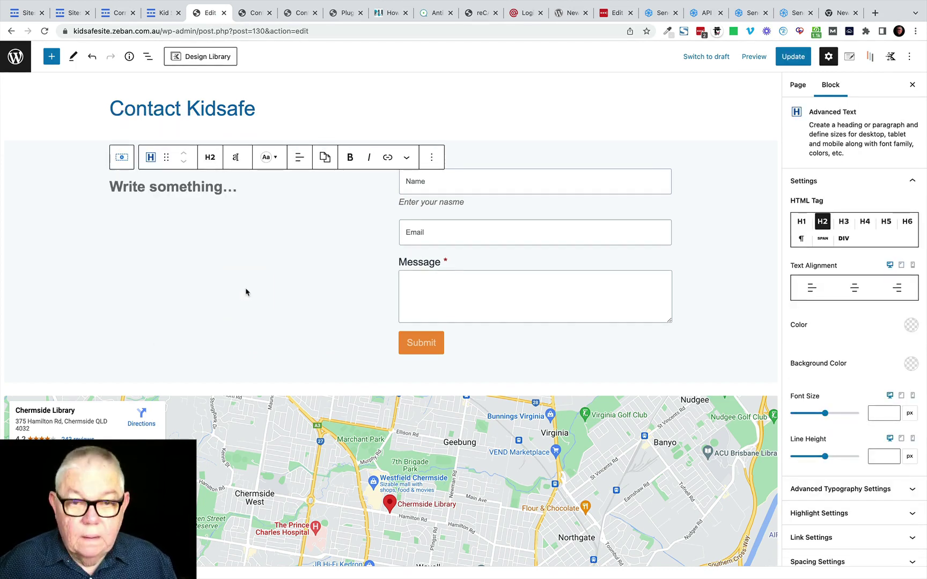
type("L")
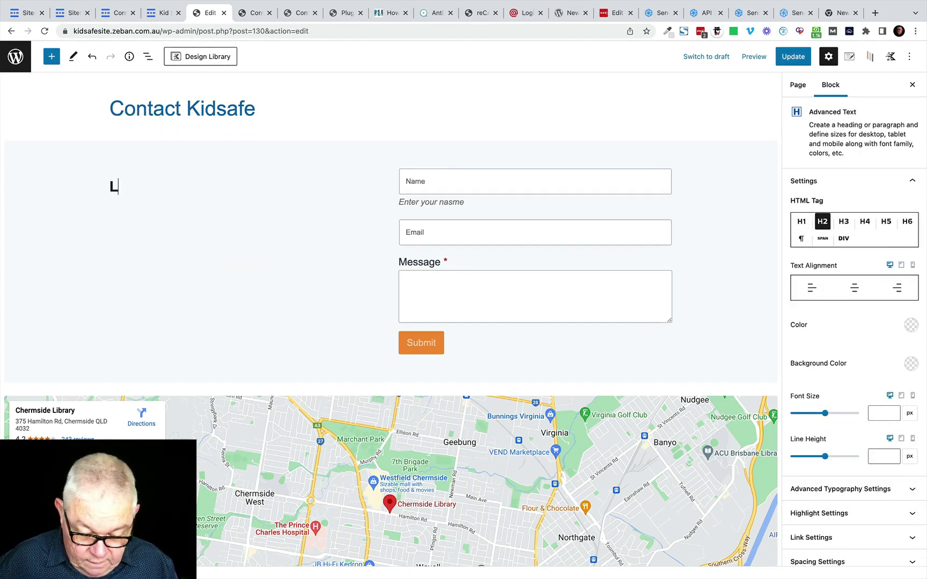
type("et's ")
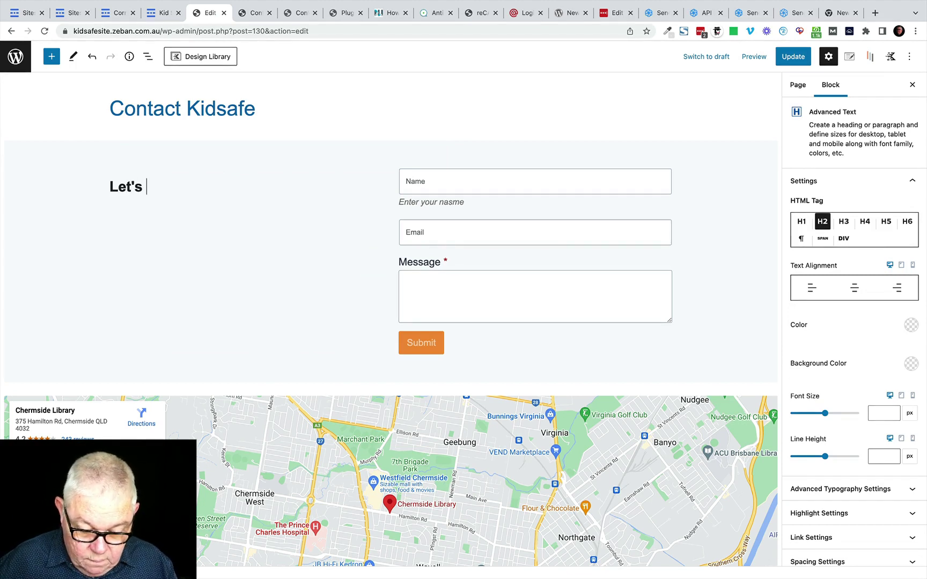
type("Connect")
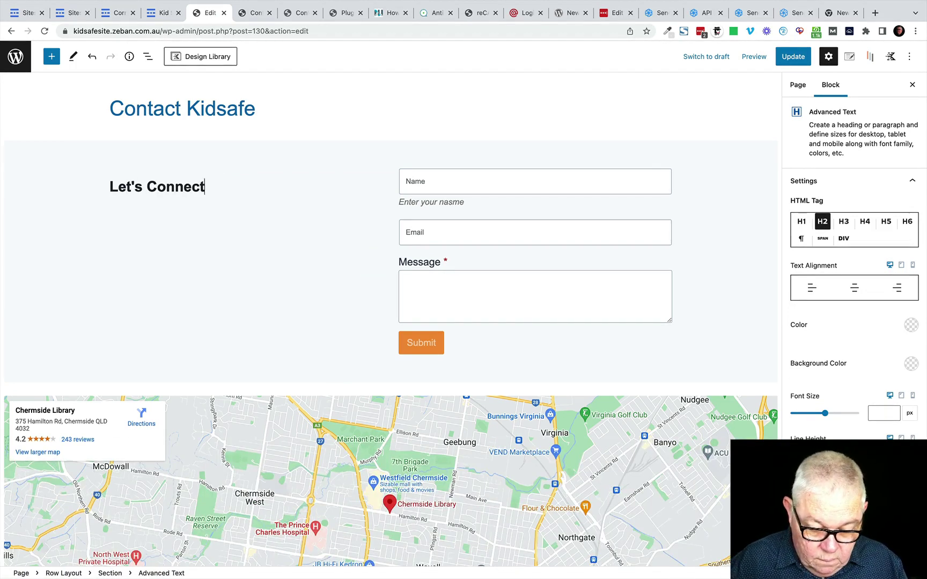
key("Return")
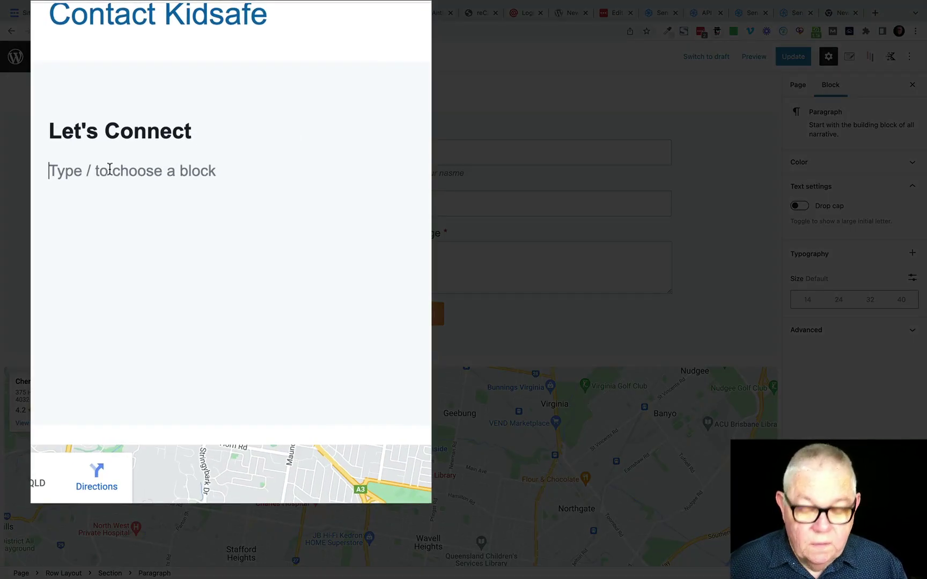
Step: Turn the empty paragraph into an Icon List and enter the phone number as its first item
type("/ico")
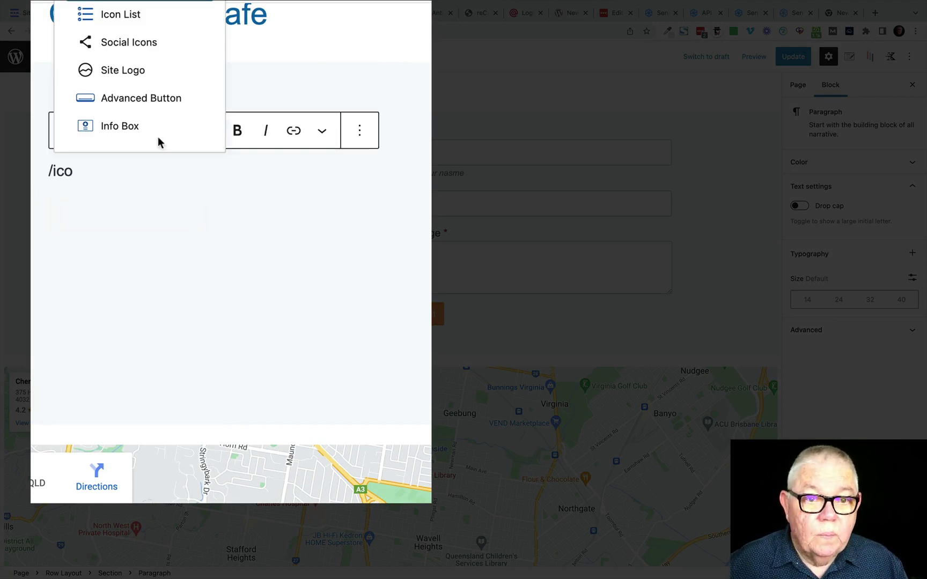
left_click(115, 15)
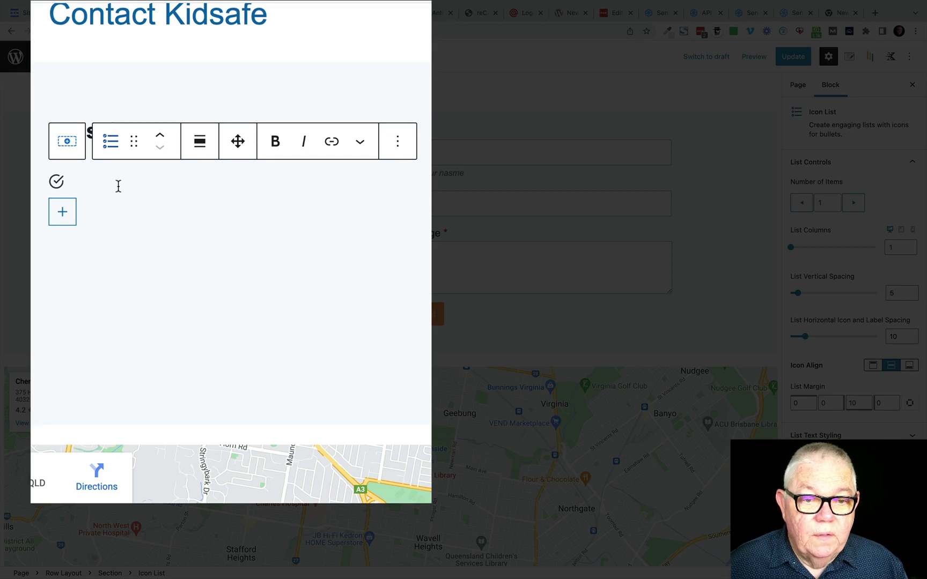
scroll(118, 186, "down", 1)
type("!300 1")
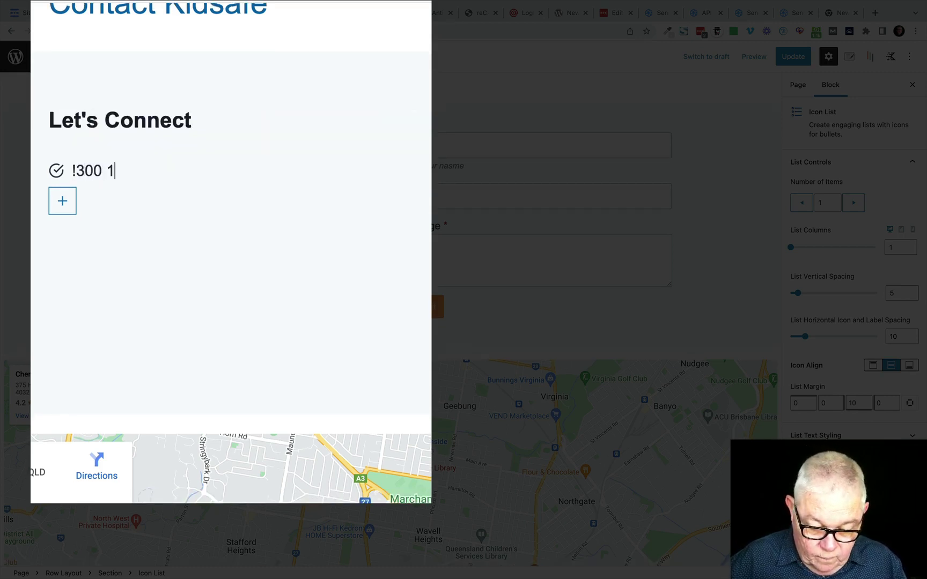
type("234 ")
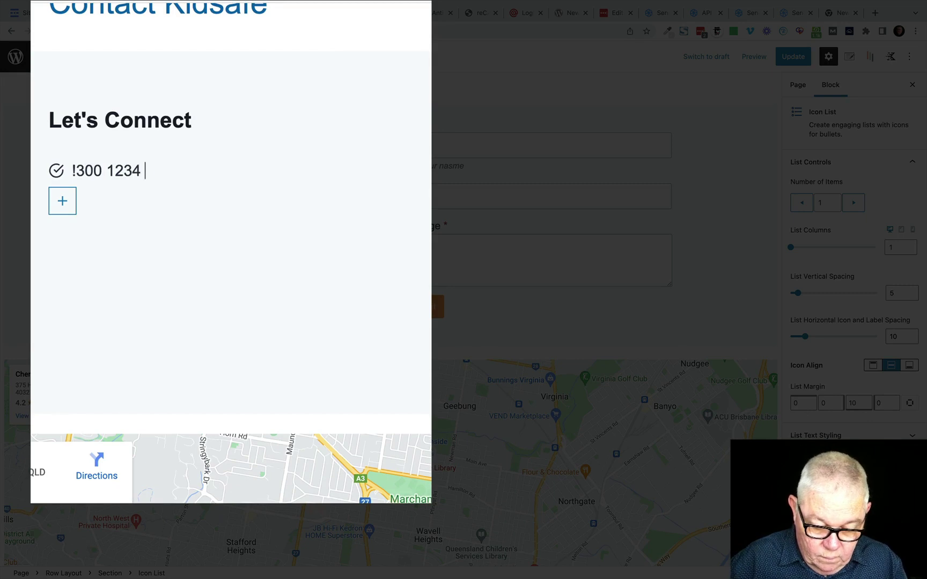
type("5678")
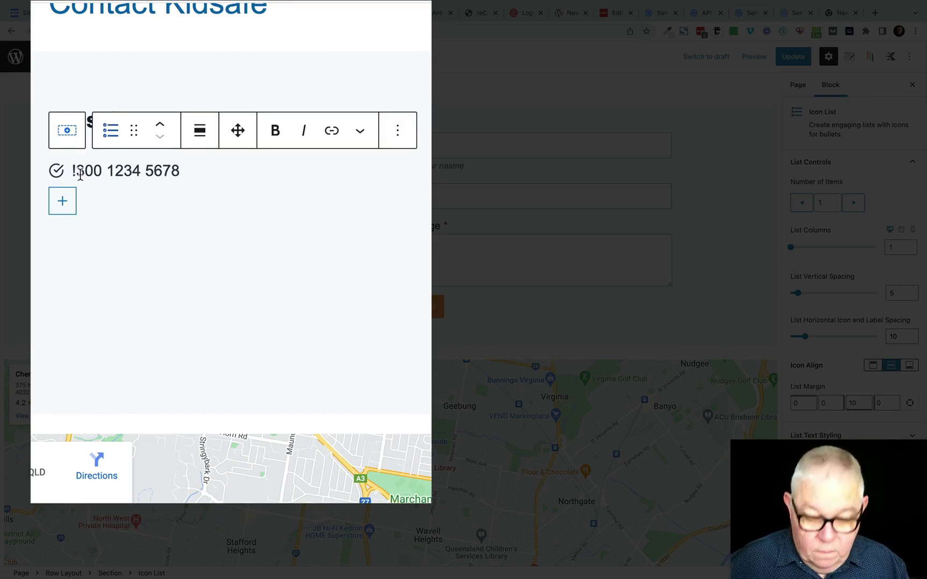
key("BackSpace")
type("1")
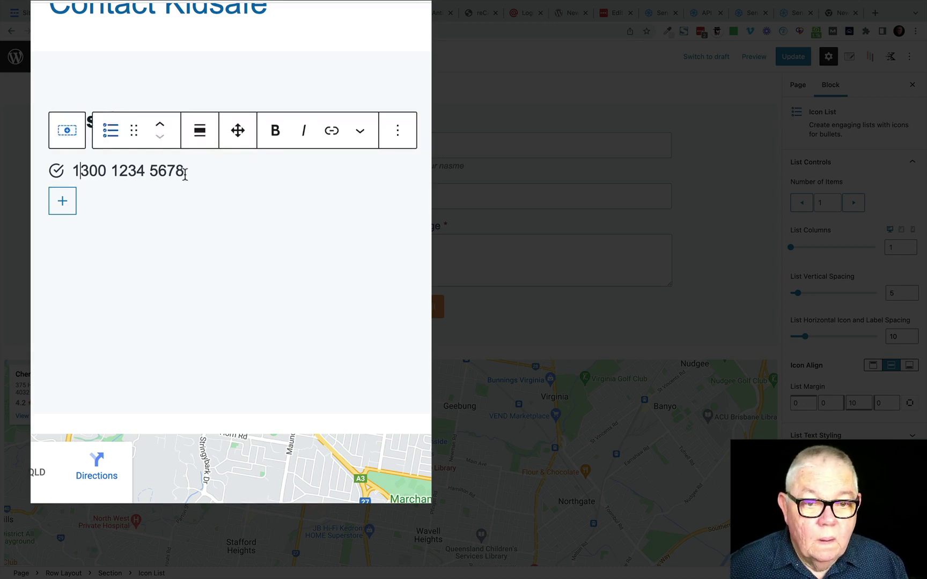
Step: Add the street address as the second list item and update the page
key("Return")
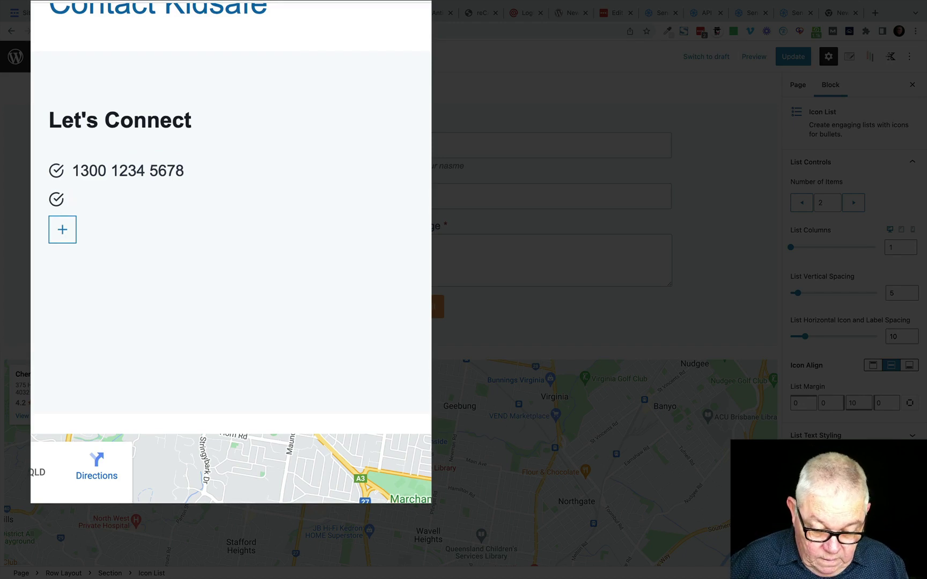
type("123")
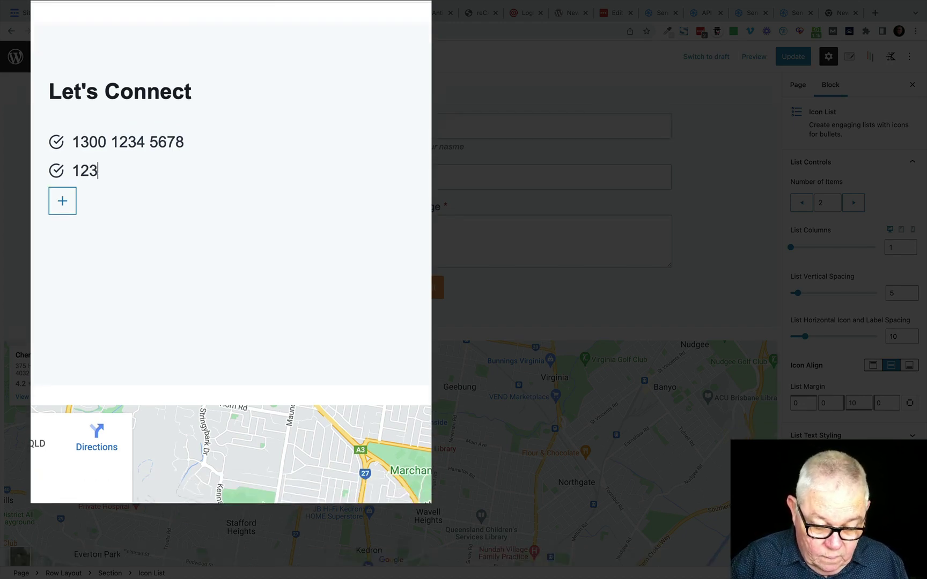
type(" Smit")
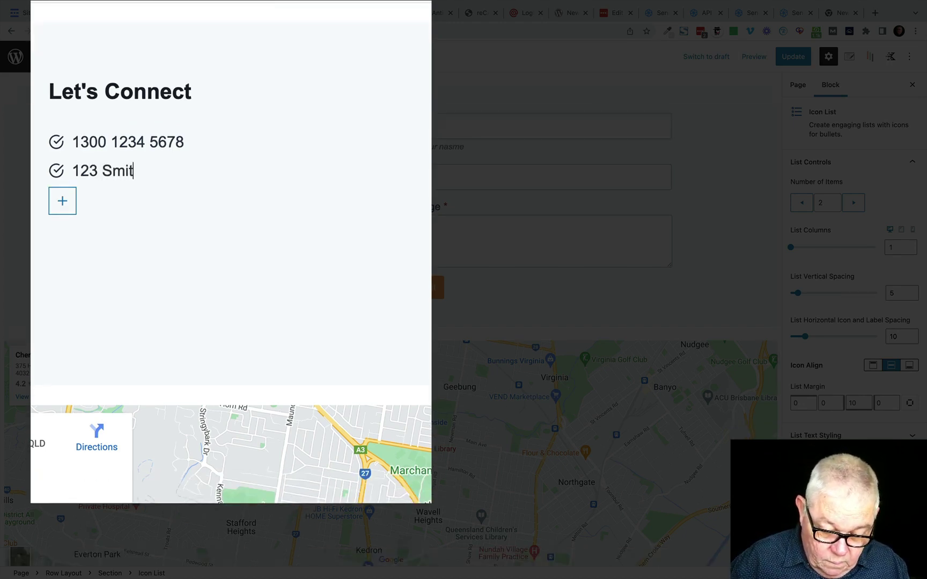
type("h St, Smith")
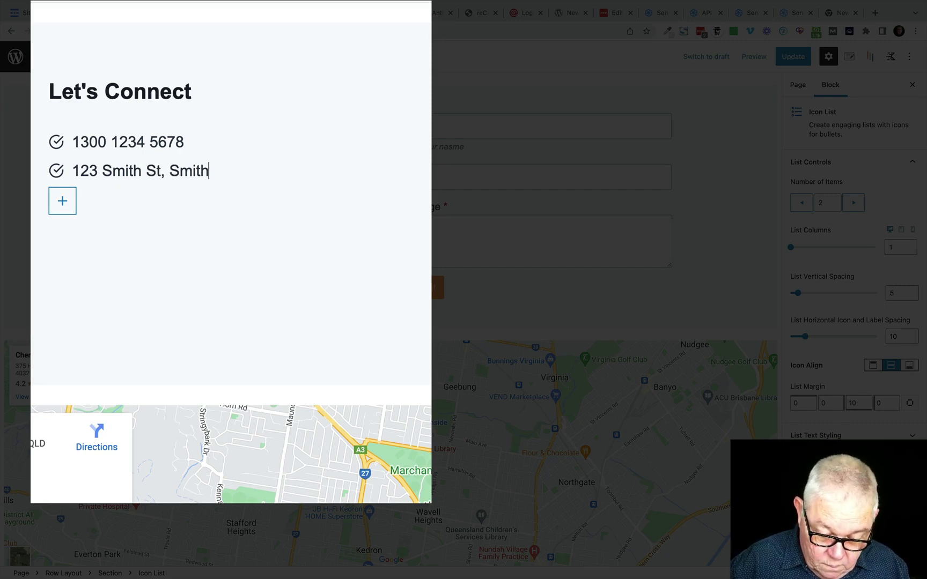
type("ville ")
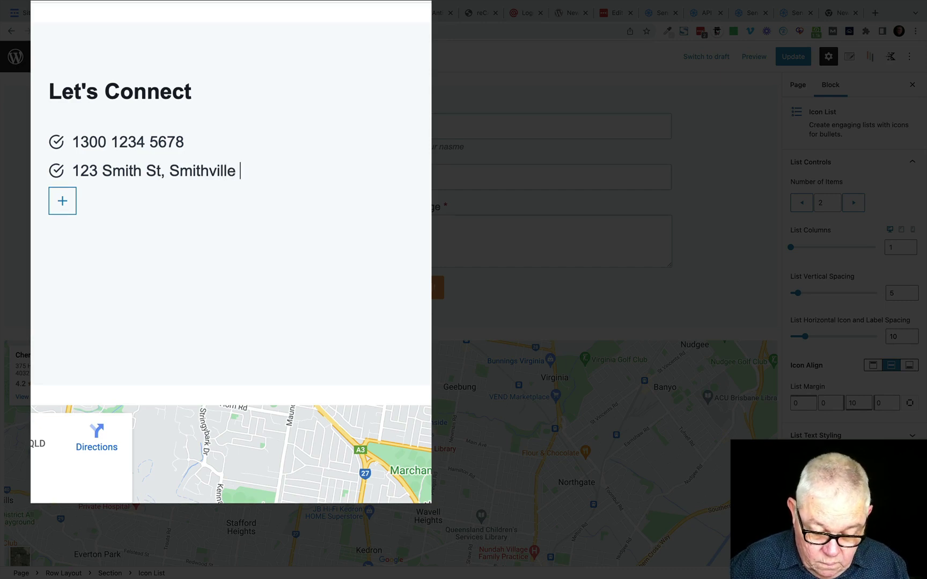
type("Qld")
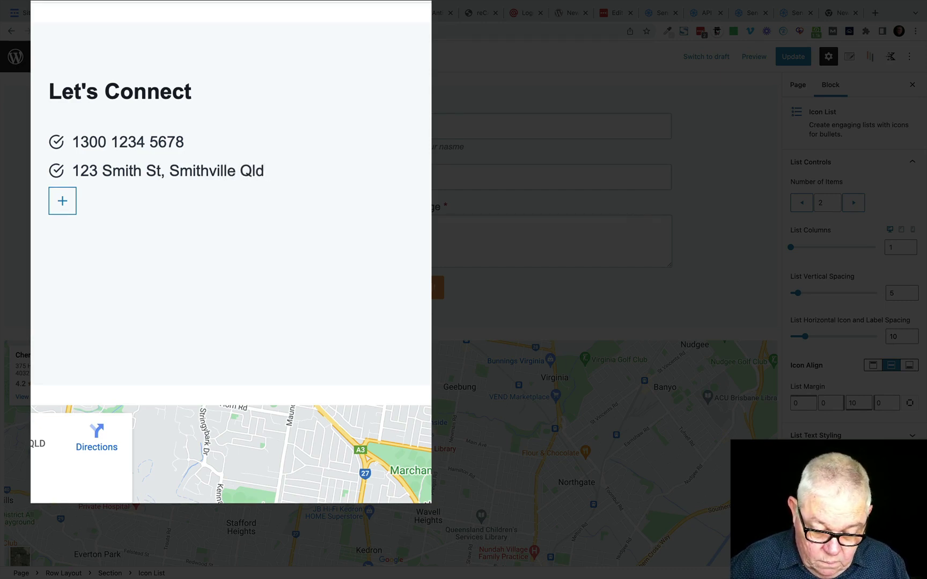
type("  4567")
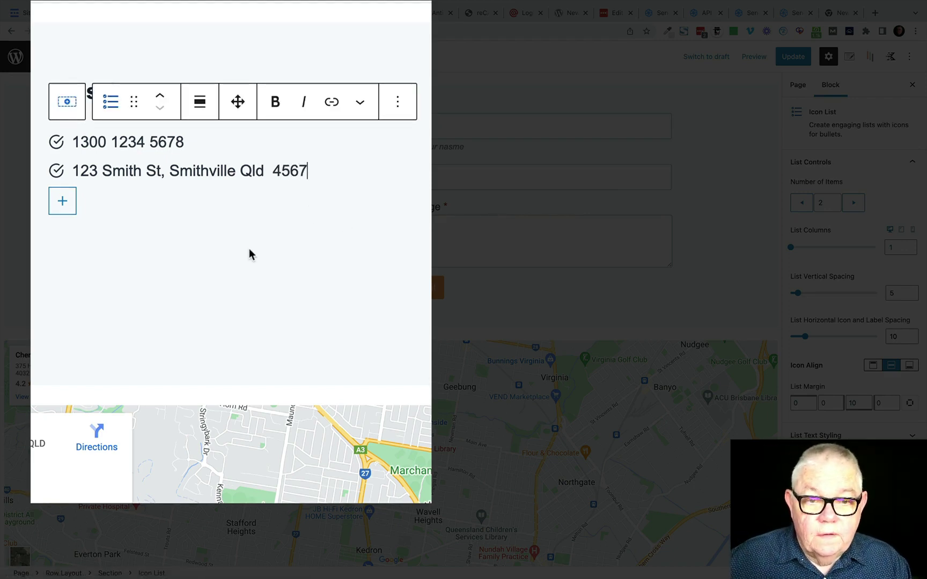
left_click(795, 58)
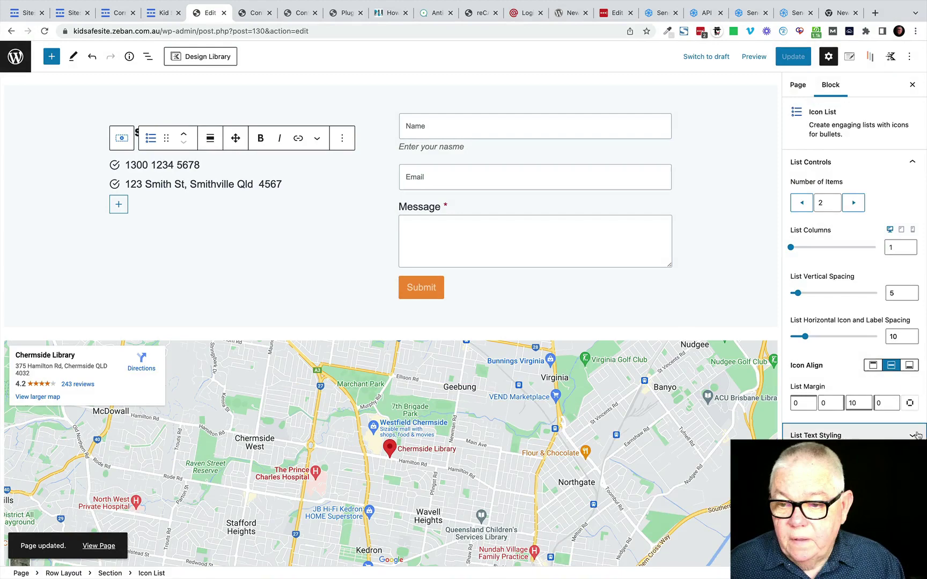
Step: Open Item 1's individual settings under Individual list Item Settings in the Icon List sidebar
left_click(918, 435)
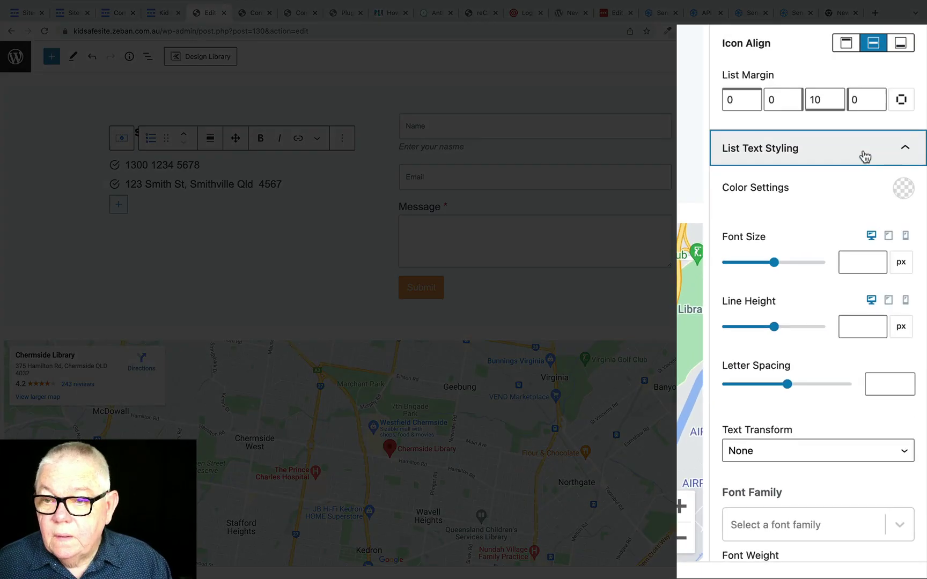
left_click(907, 150)
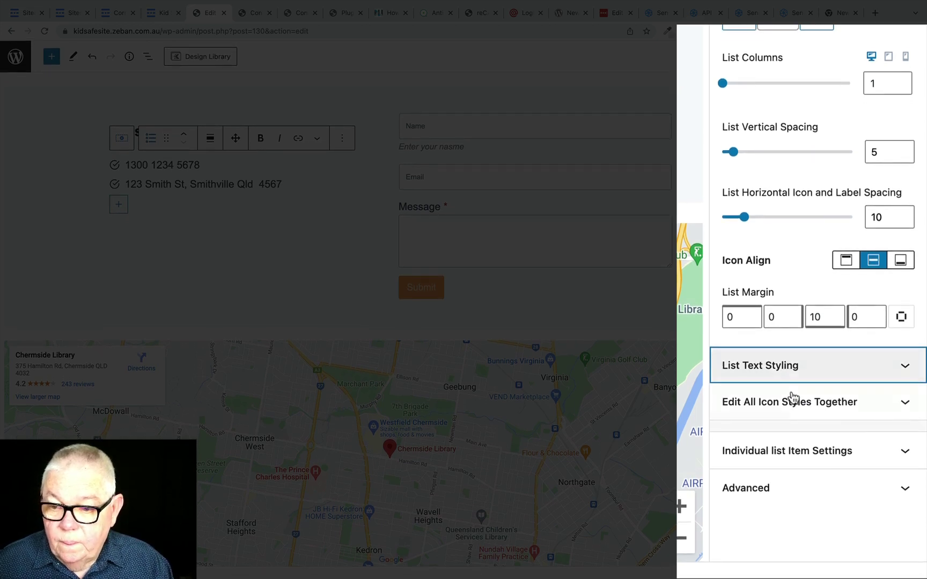
left_click(784, 462)
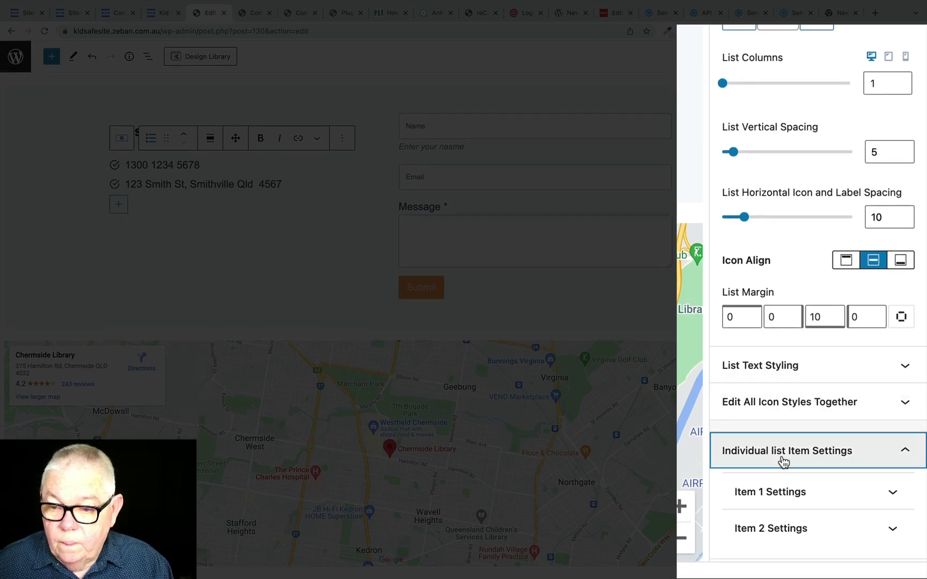
left_click(759, 458)
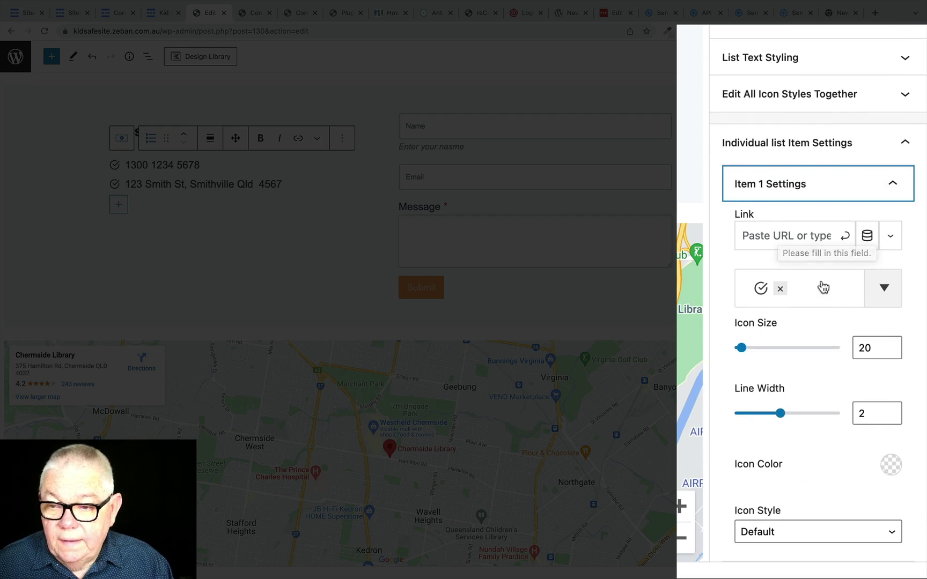
Step: Replace the phone item's check icon with the phone-with-waves icon
left_click(780, 290)
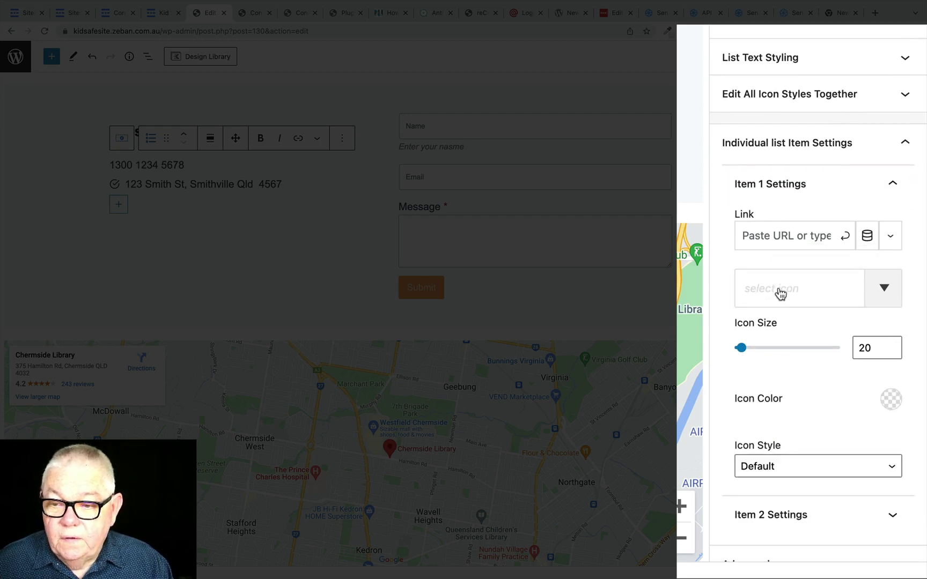
left_click(766, 292)
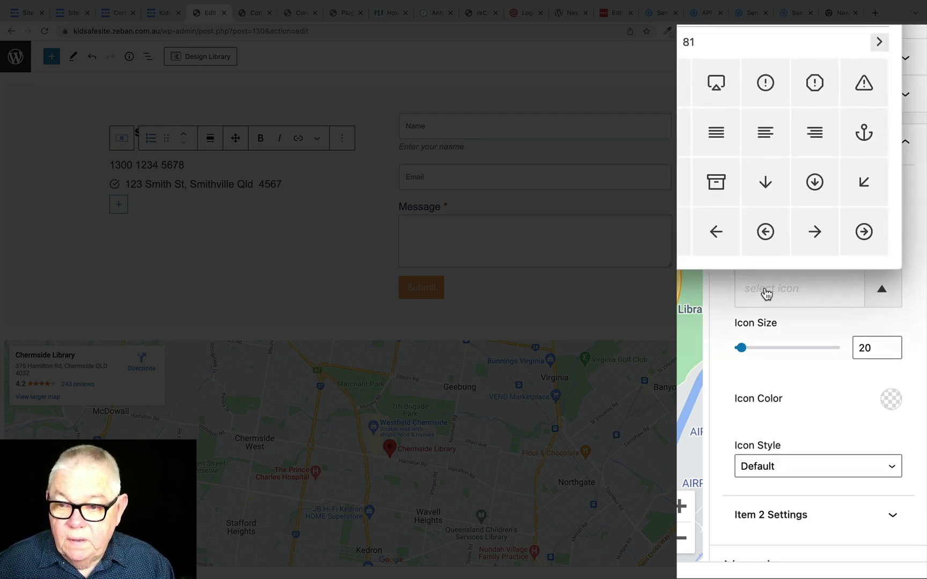
type("2")
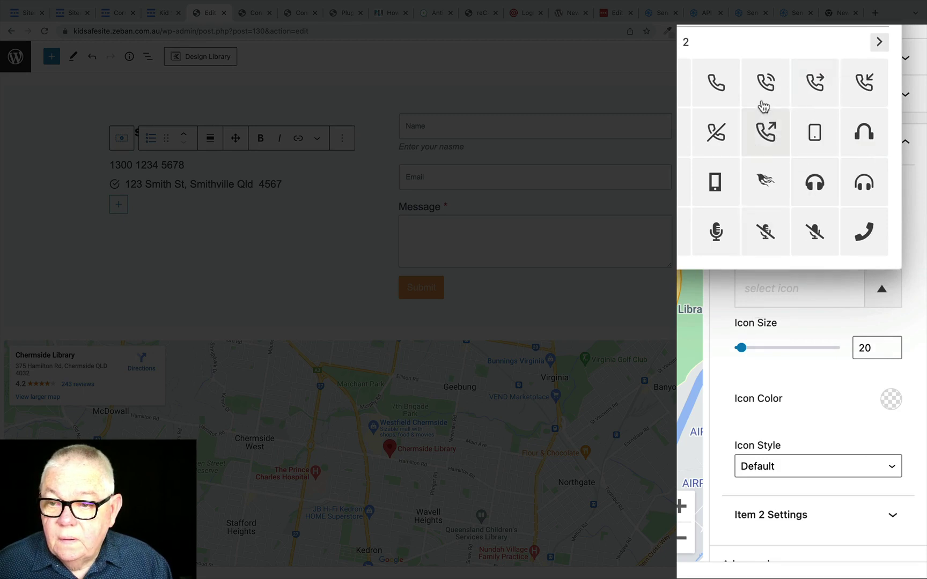
left_click(767, 81)
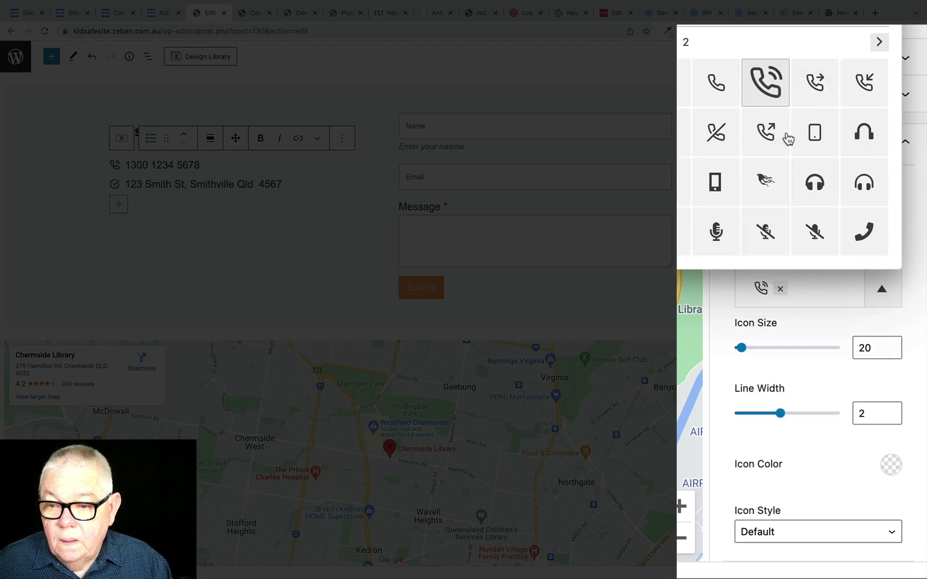
left_click(898, 354)
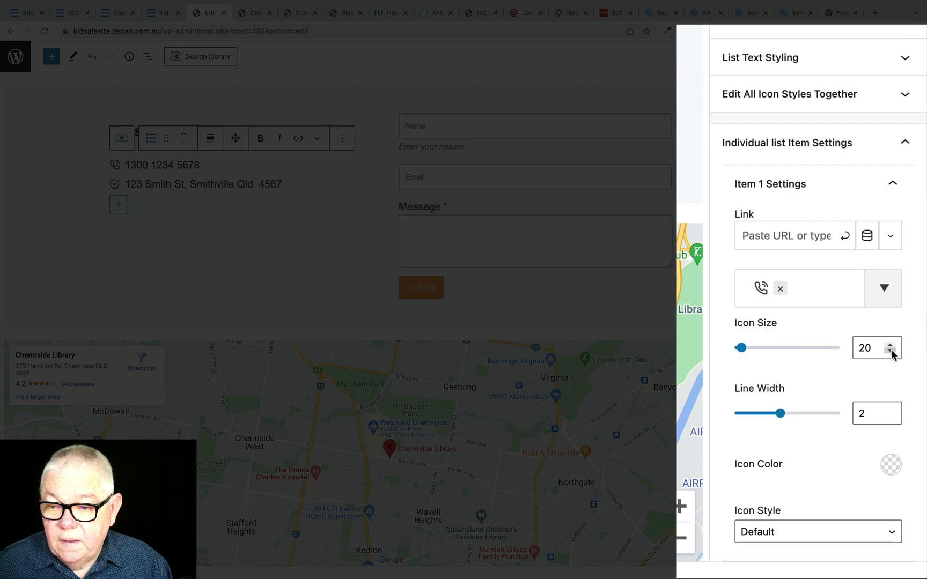
Step: Set the phone icon size to 30 and colour it orange (F19336)
left_click(890, 346)
left_click(890, 347)
left_click(891, 347)
left_click(890, 346)
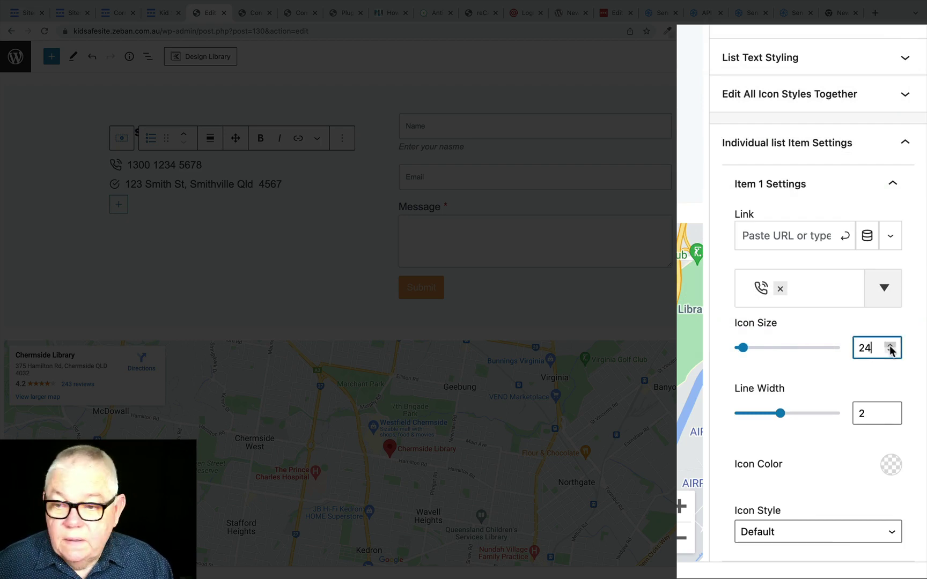
left_click(891, 346)
left_click(891, 346)
left_click(890, 346)
left_click(891, 346)
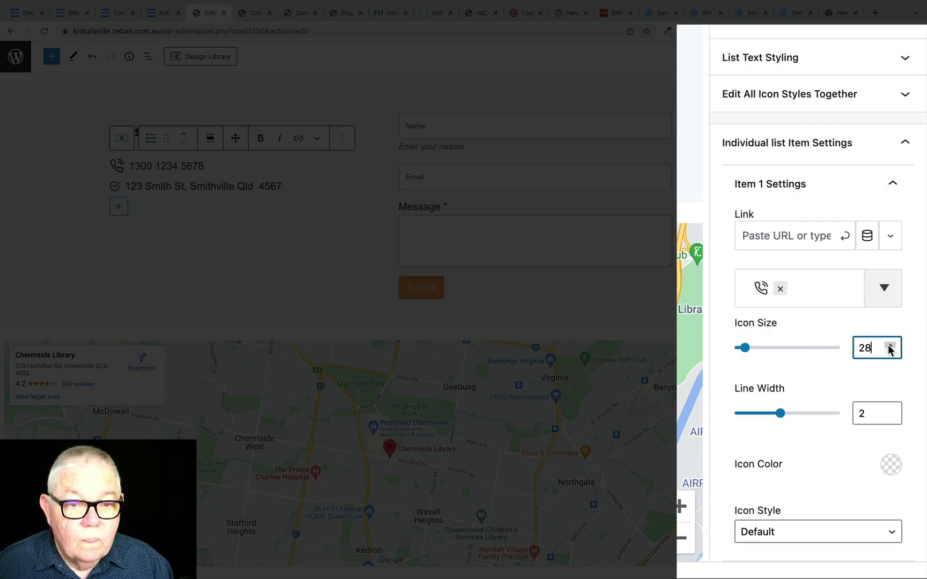
left_click(891, 346)
left_click(890, 346)
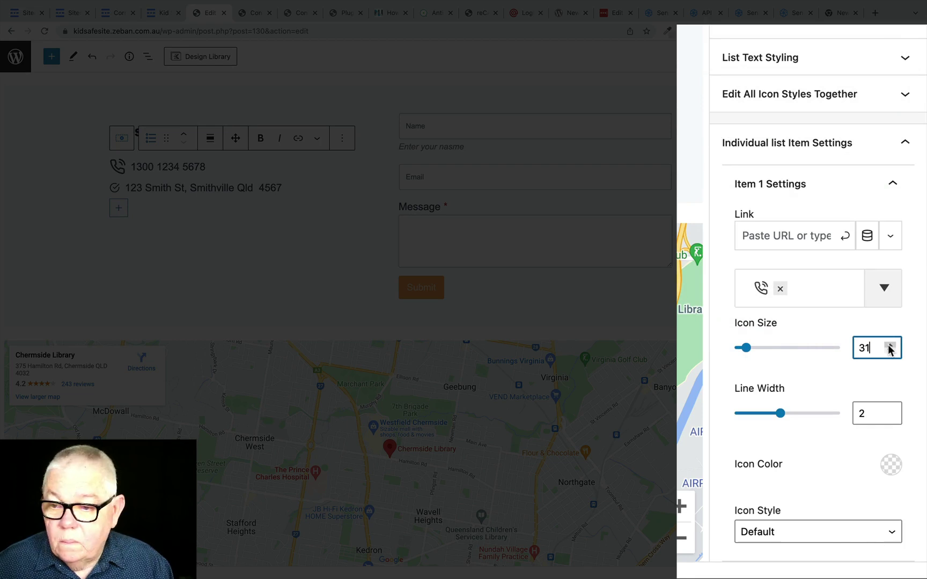
left_click(893, 353)
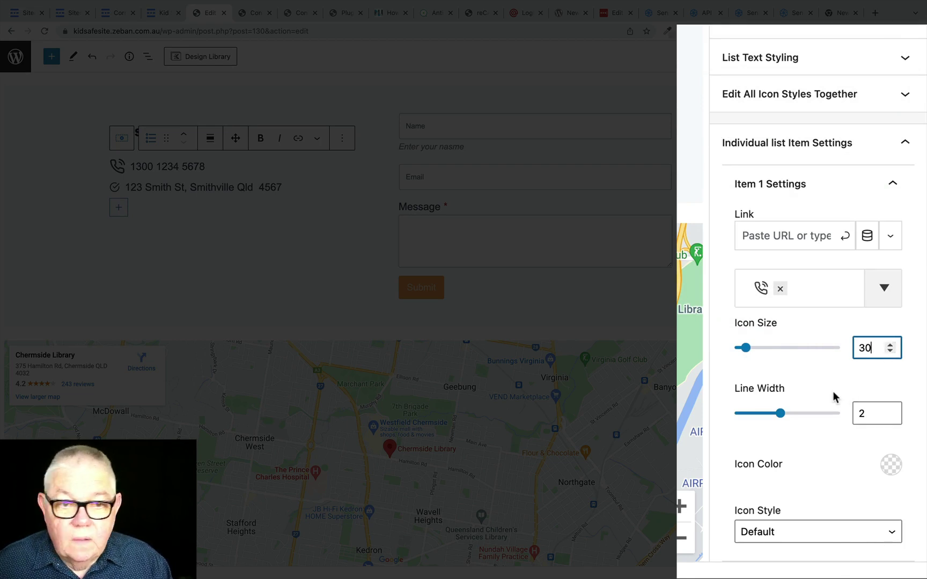
left_click(885, 468)
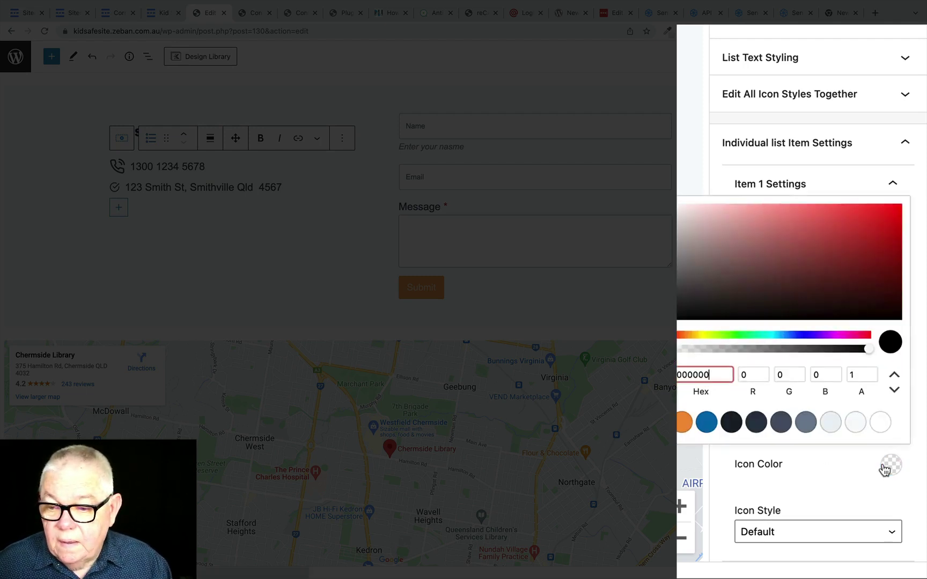
left_click(683, 424)
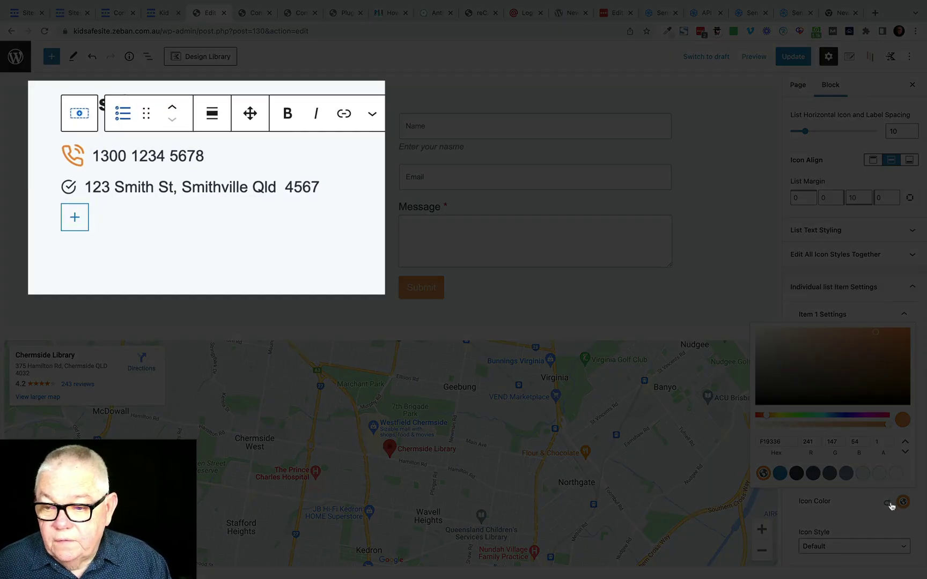
left_click(899, 503)
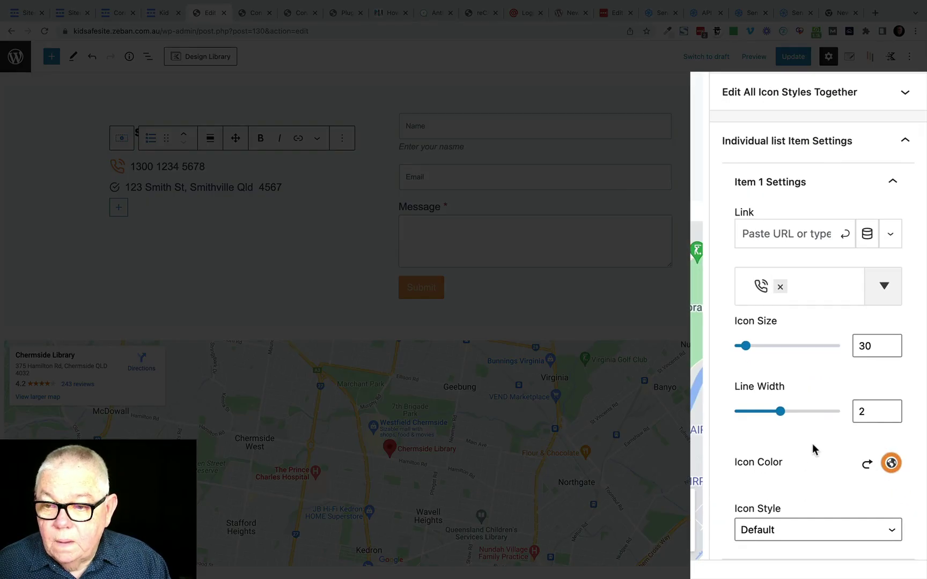
left_click(788, 185)
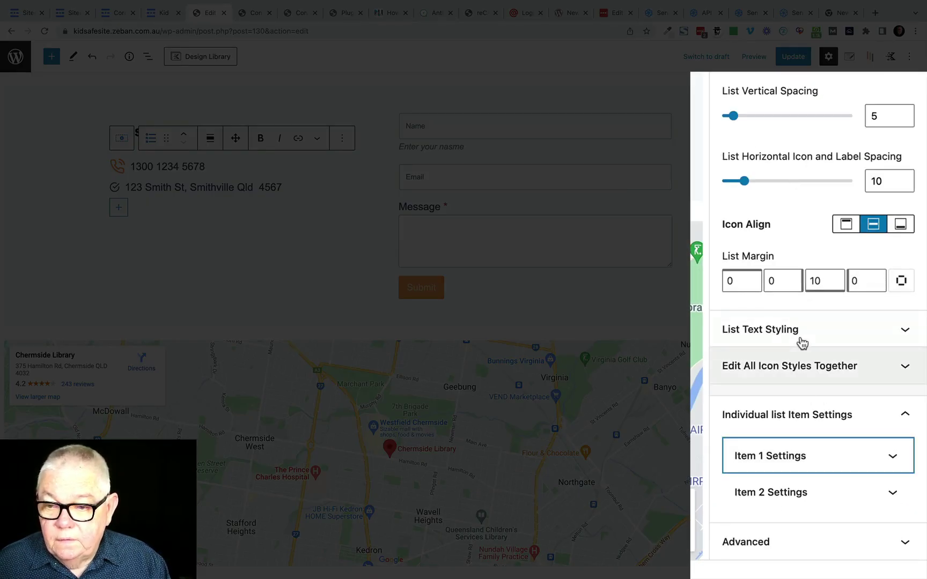
Step: Replace the address item's check icon with a map-pin icon
left_click(791, 492)
scroll(788, 497, "down", 5)
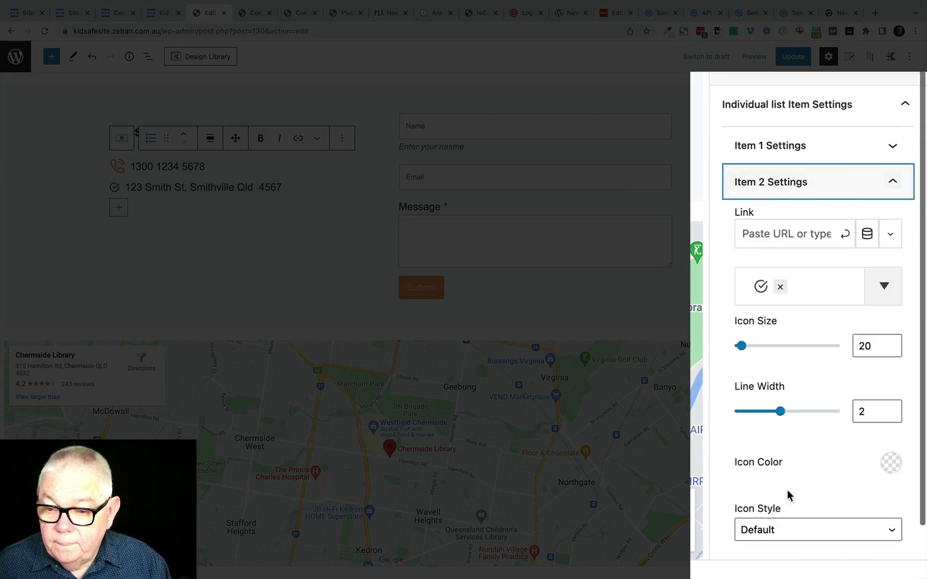
left_click(782, 288)
left_click(762, 306)
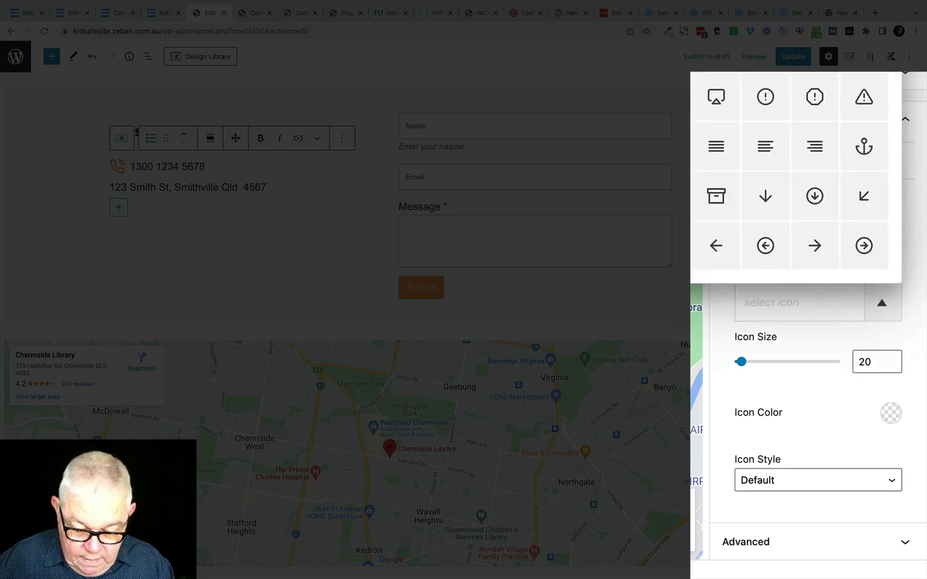
scroll(790, 172, "down", 10)
scroll(711, 132, "down", 5)
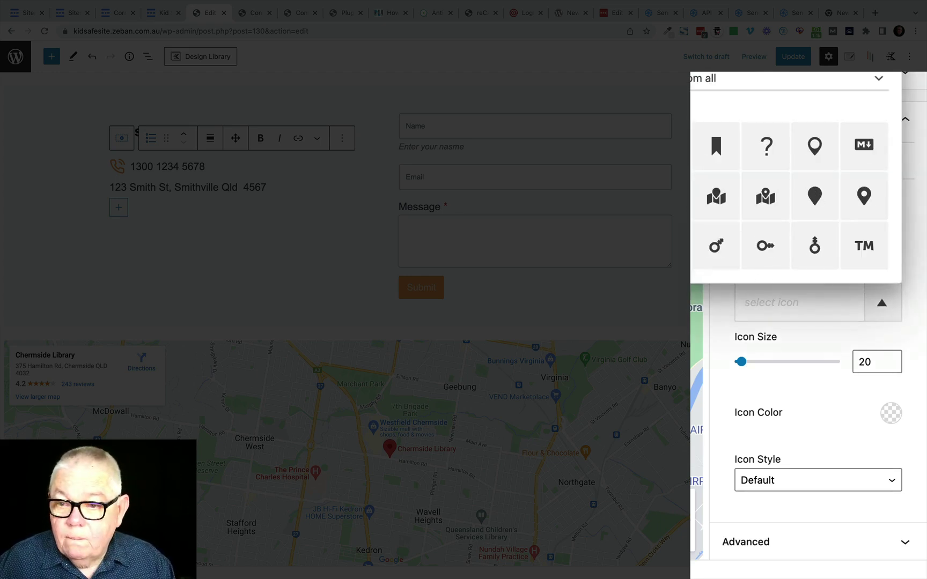
left_click(816, 151)
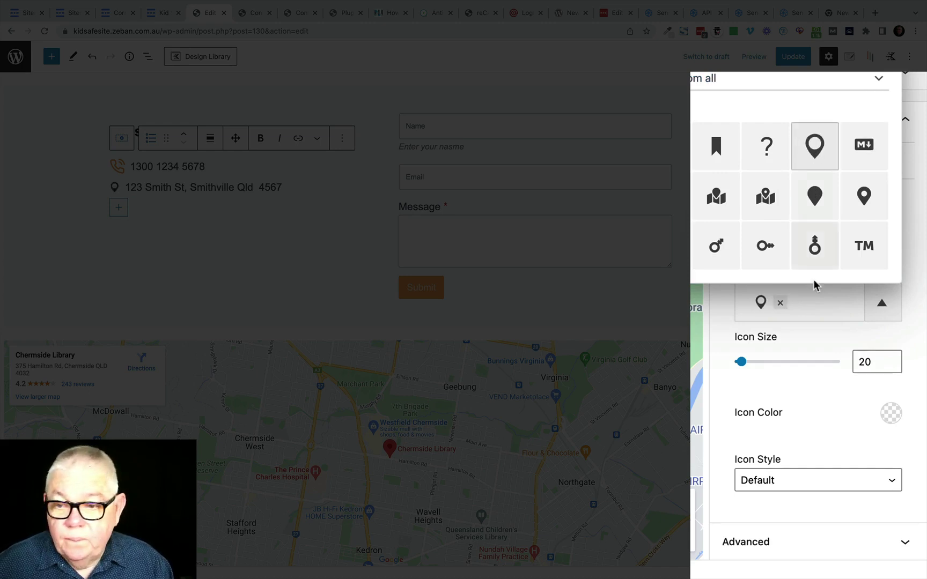
left_click(834, 383)
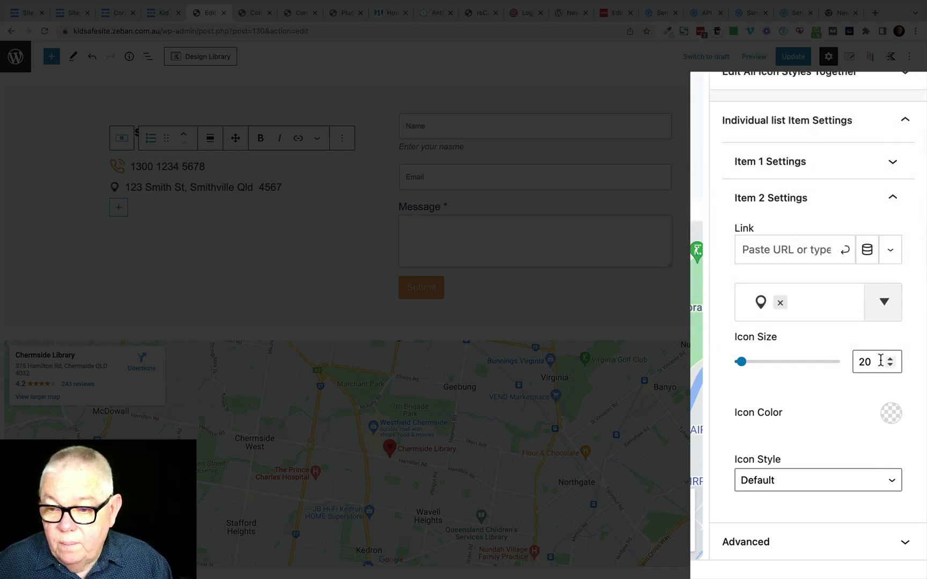
Step: Set the map-pin icon size to 30 and colour it F19336
left_click_drag(871, 362, 845, 363)
type("30")
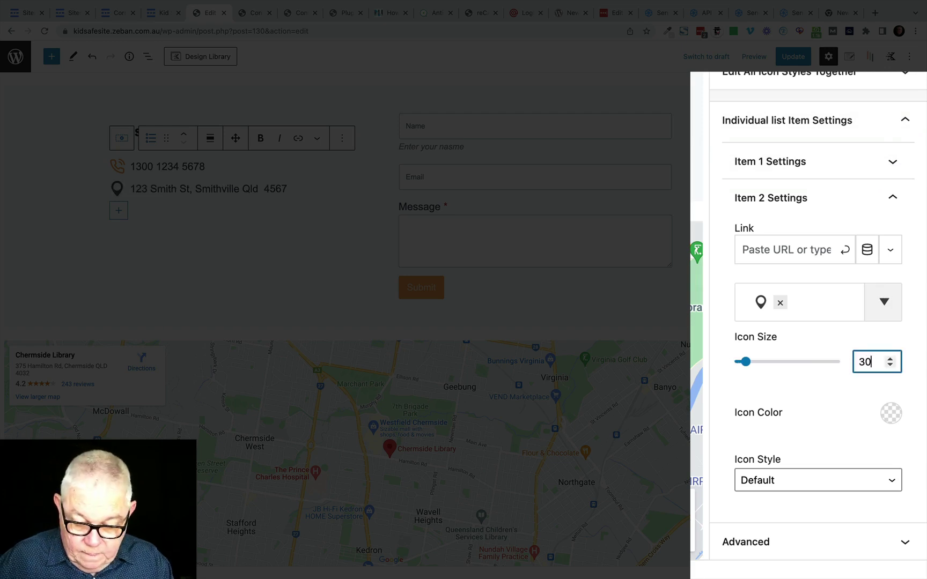
left_click(890, 413)
key("super+a")
type("f19336")
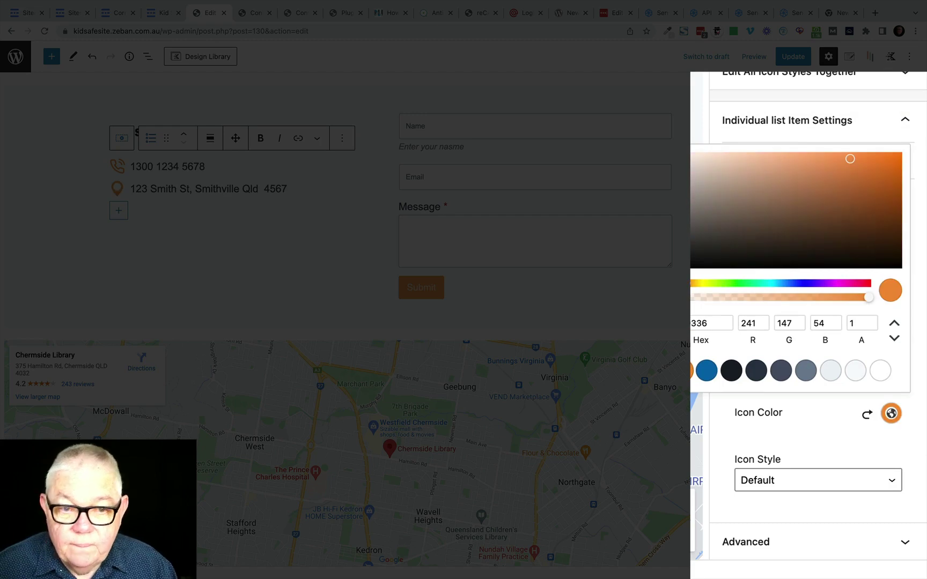
left_click(242, 237)
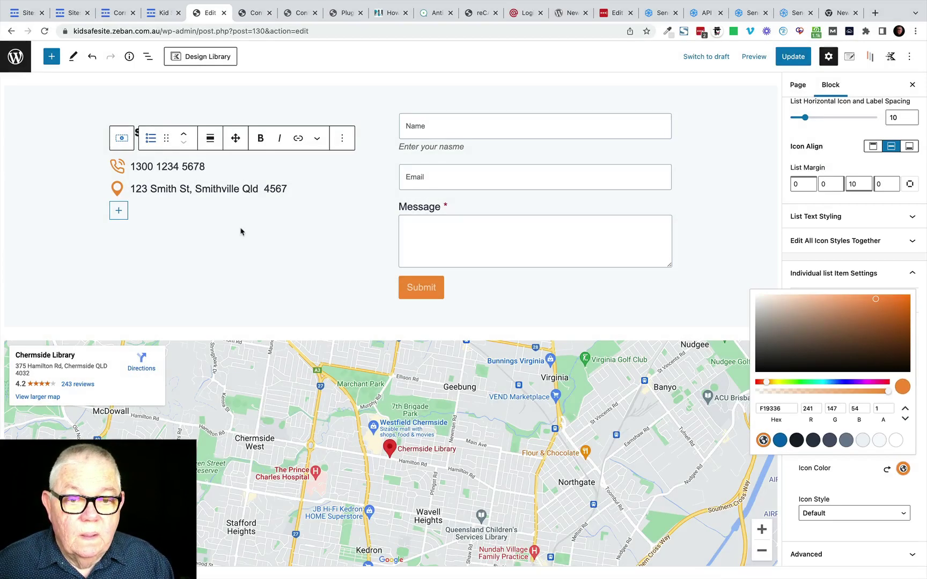
left_click(240, 229)
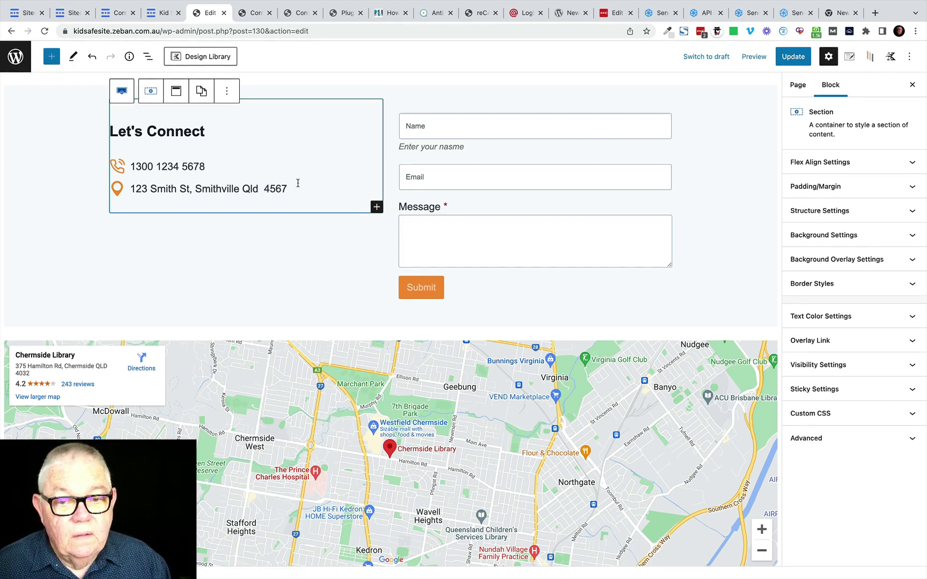
Step: Add an "Hours" Advanced Text heading below the contact details, with an empty paragraph beneath
left_click(377, 208)
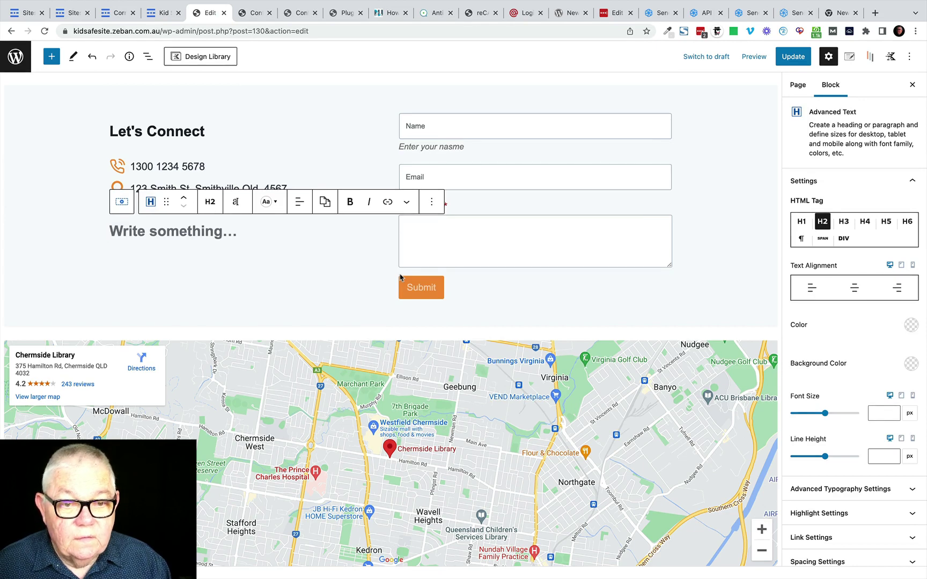
scroll(400, 277, "down", 2)
type("H")
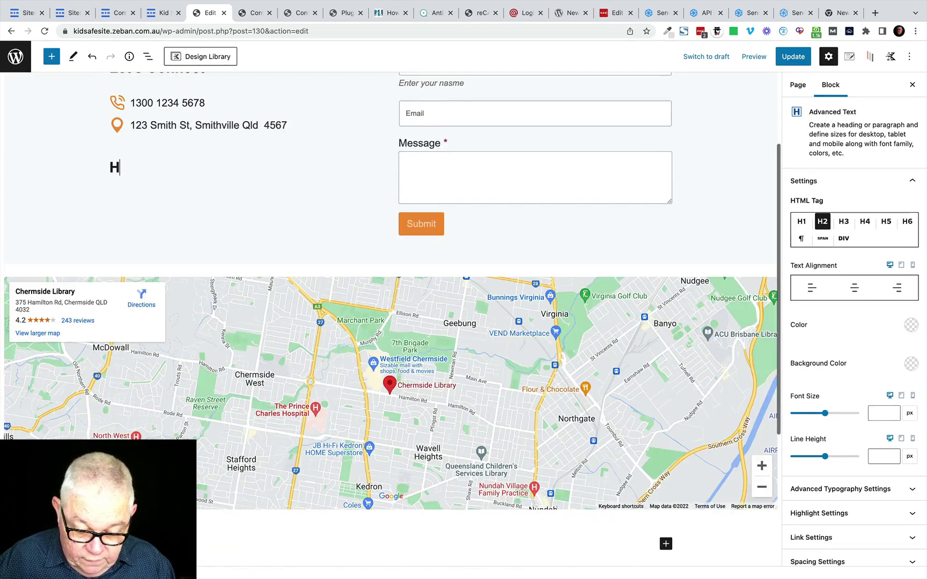
type("ours")
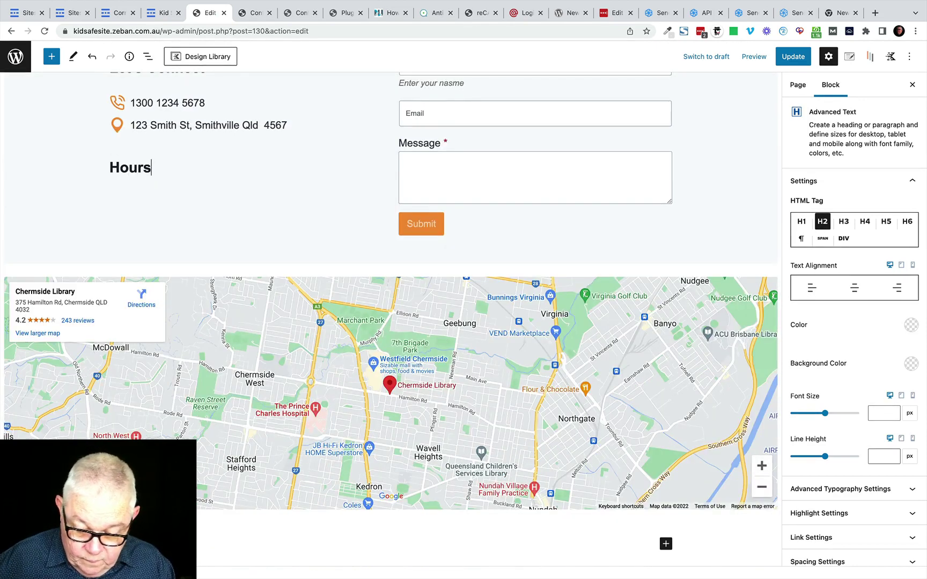
key("Return")
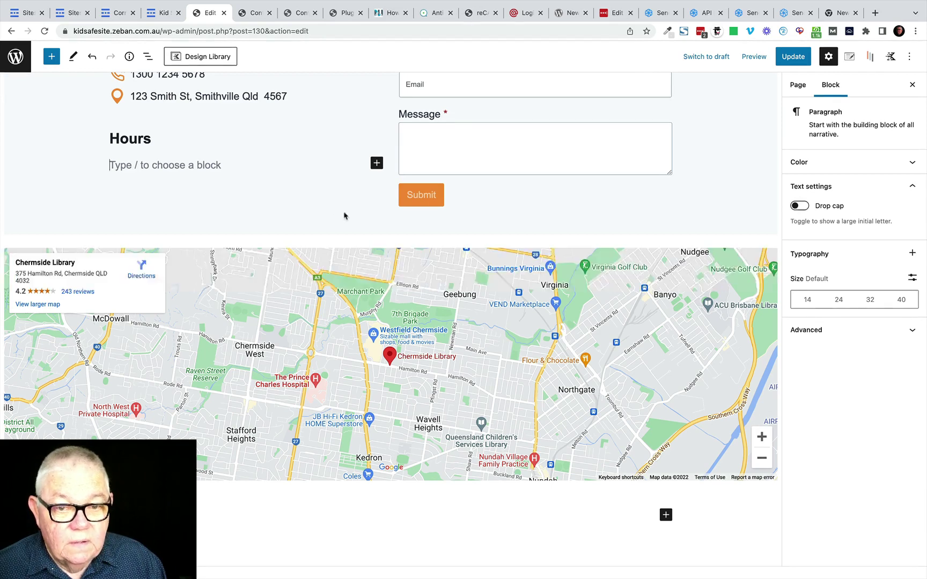
scroll(332, 208, "up", 3)
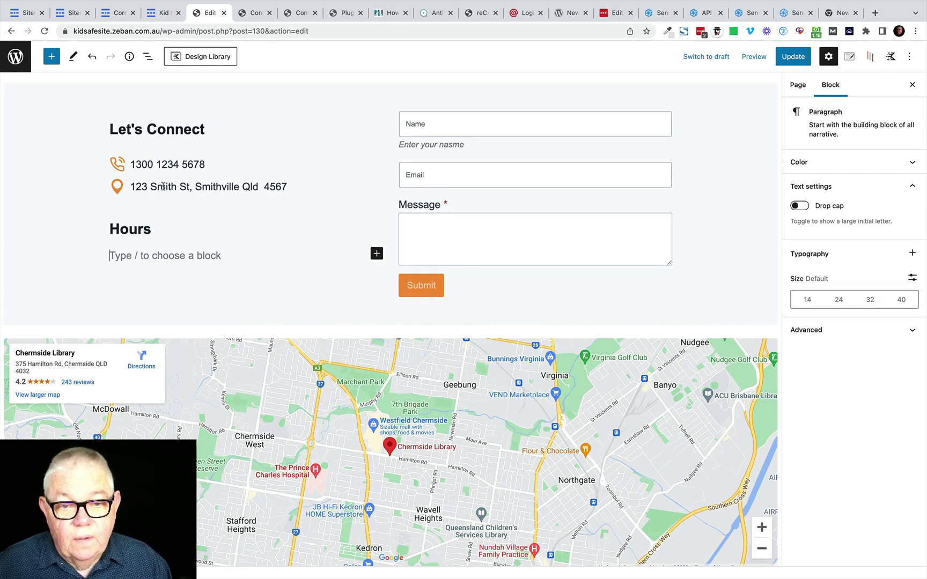
Step: Add a comma to the address, enter "Mon: 8:00 - 17:00" under Hours, and update the page
left_click(191, 187)
type(",")
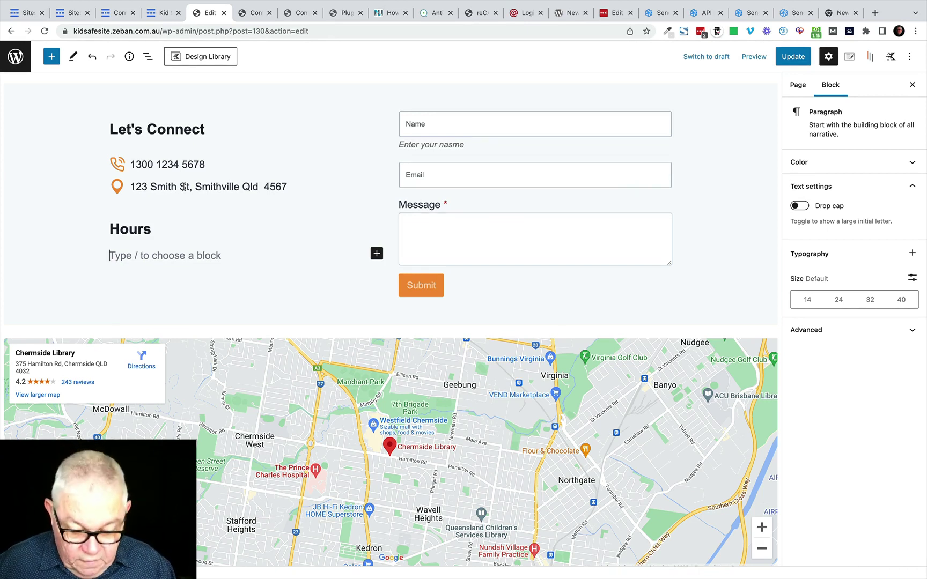
type("Mon")
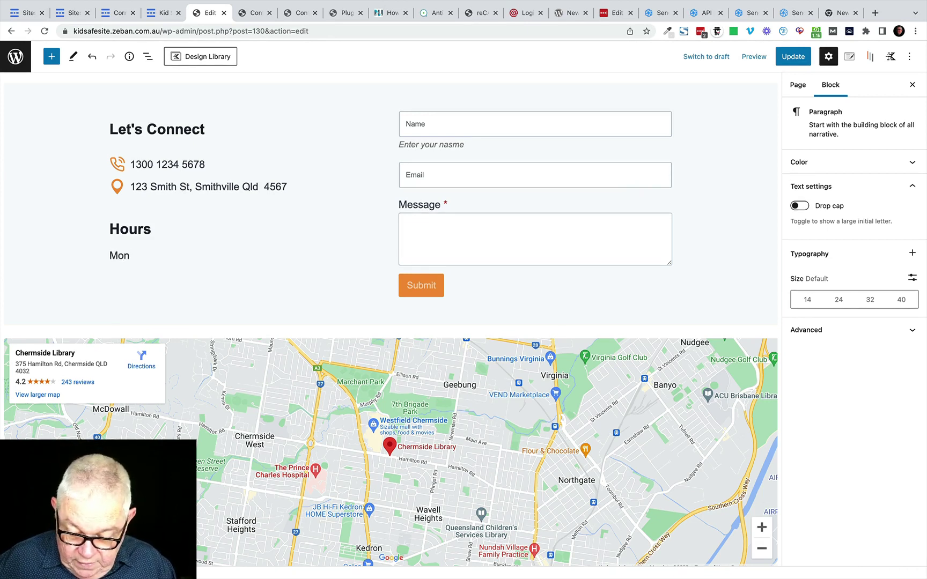
type(":")
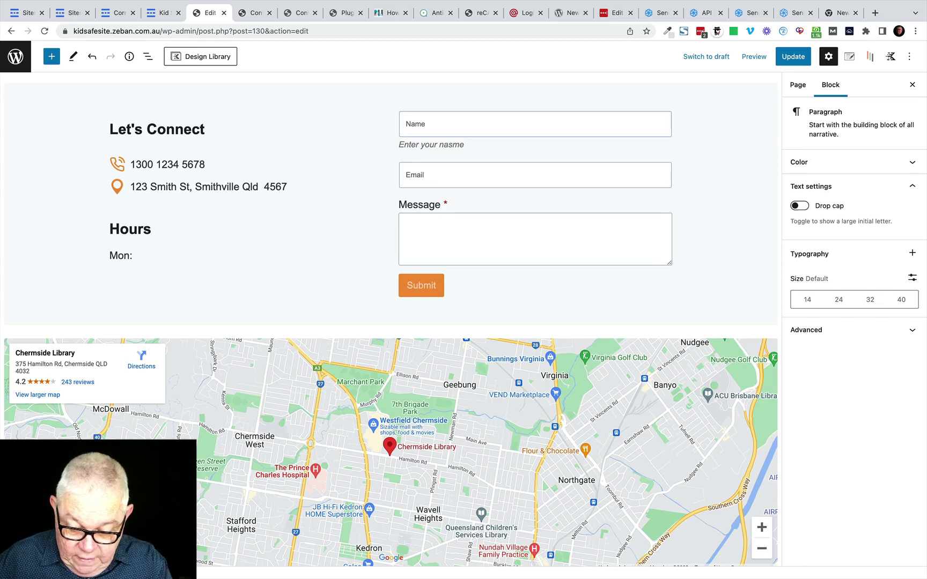
type(" 8:00")
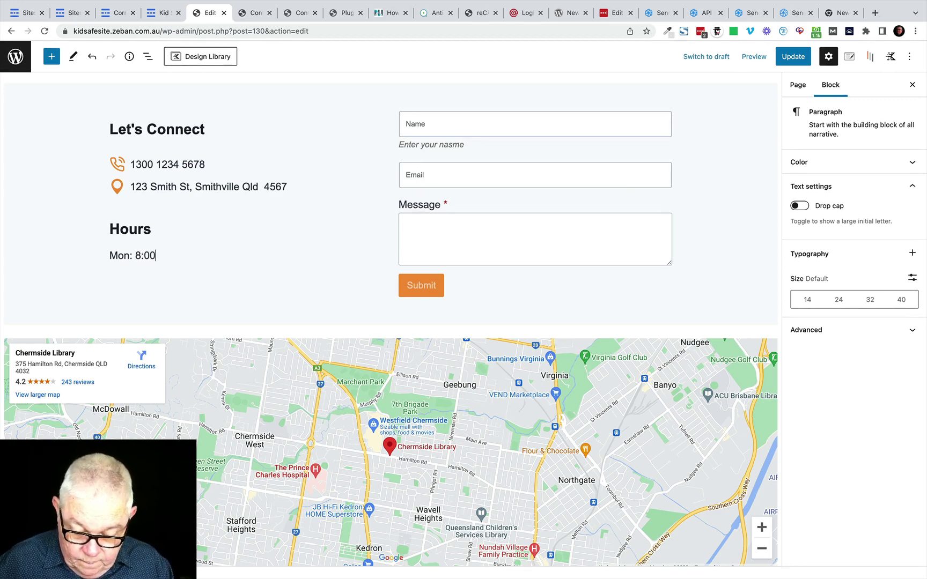
type(" - 17")
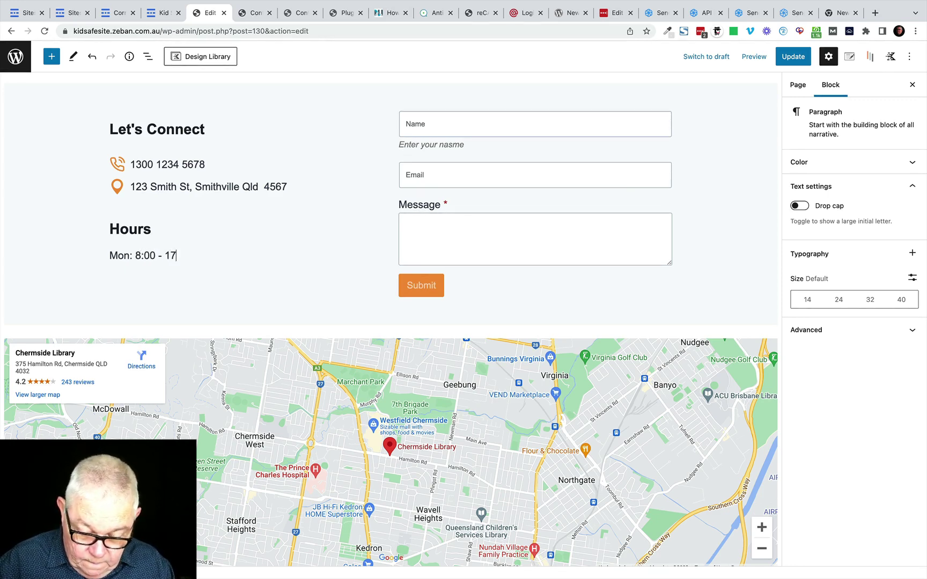
type(":00")
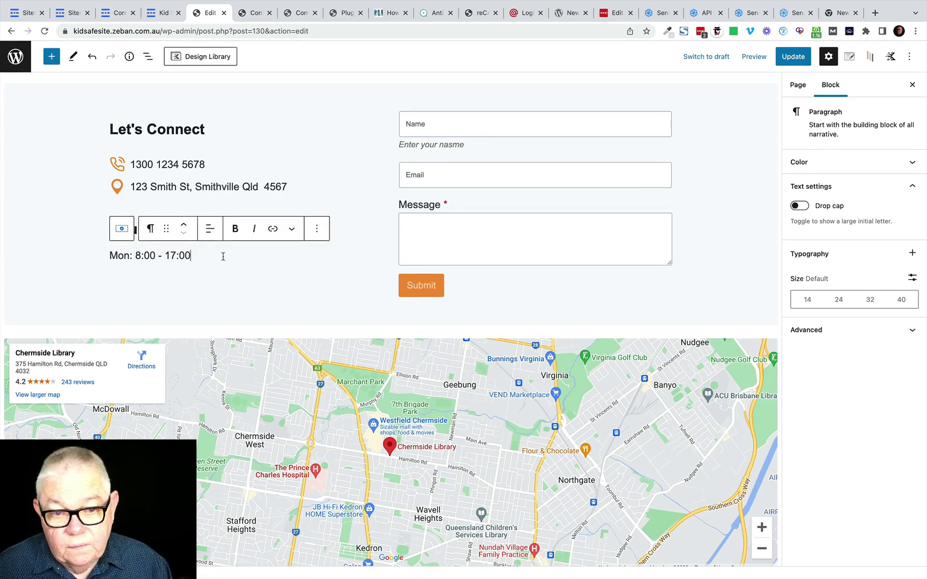
left_click(791, 56)
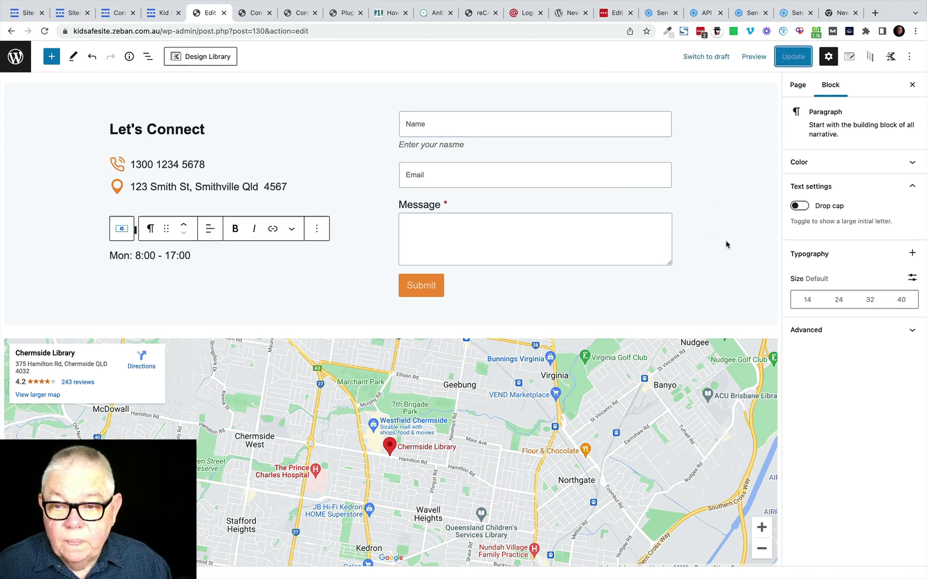
scroll(728, 247, "up", 2)
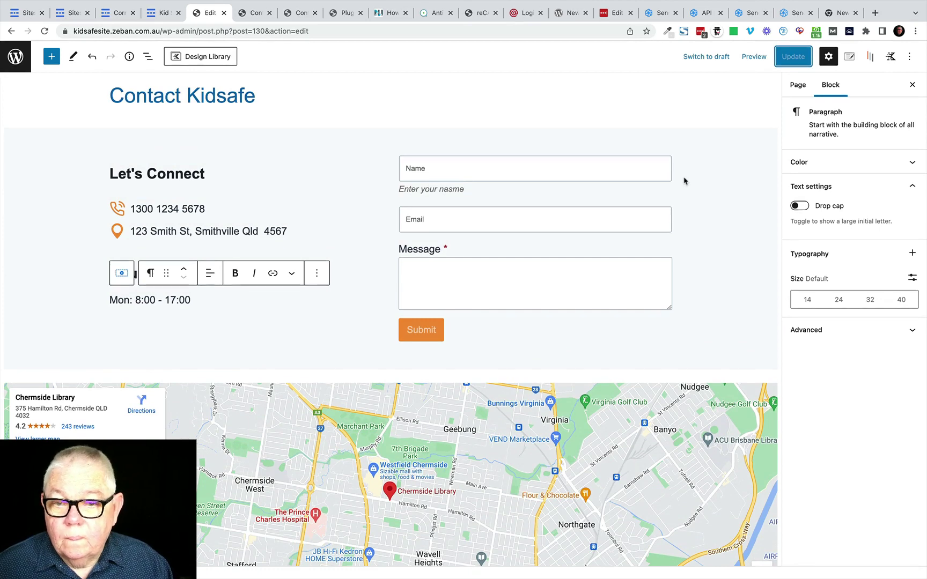
Step: Switch the contact form's Google reCAPTCHA from V3 to V2 and save the settings
left_click(555, 248)
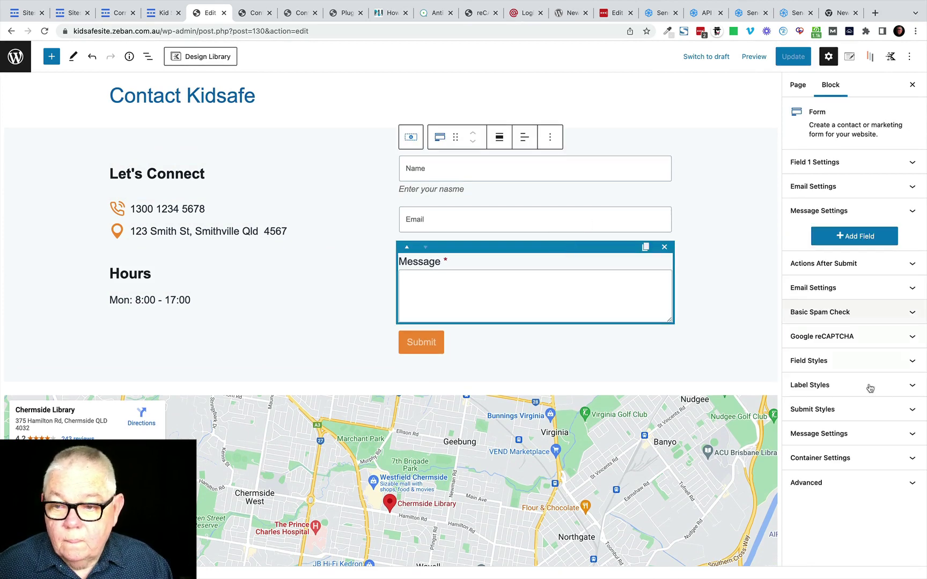
left_click(822, 336)
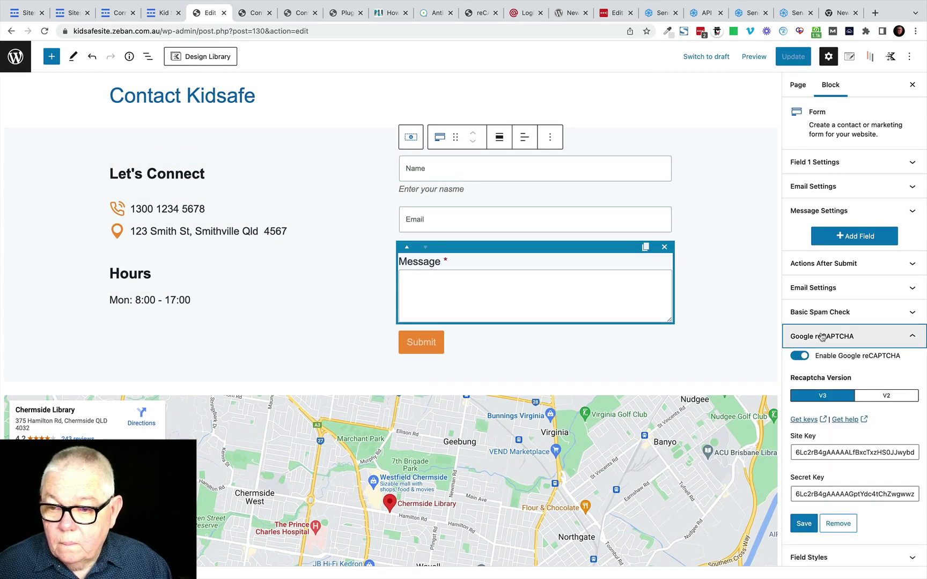
left_click(887, 398)
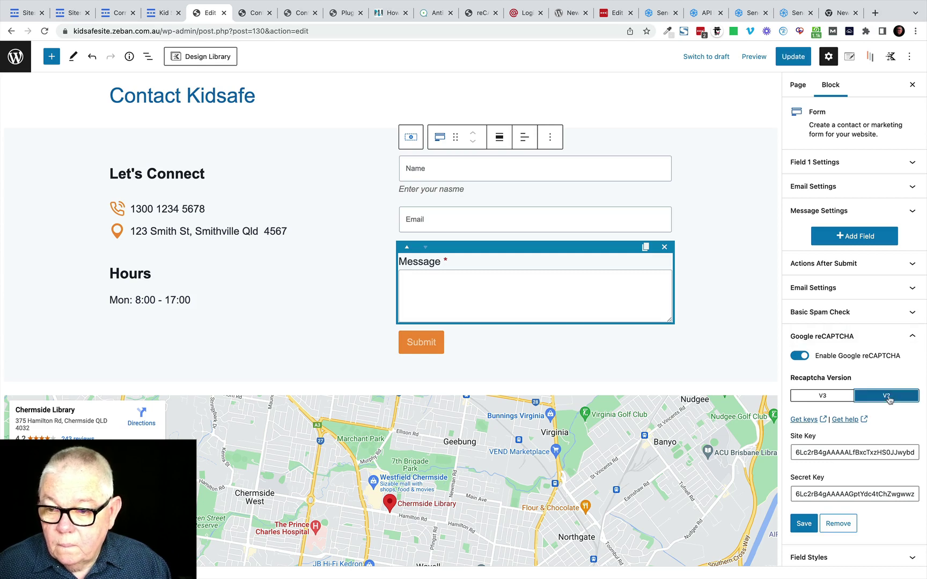
left_click(803, 527)
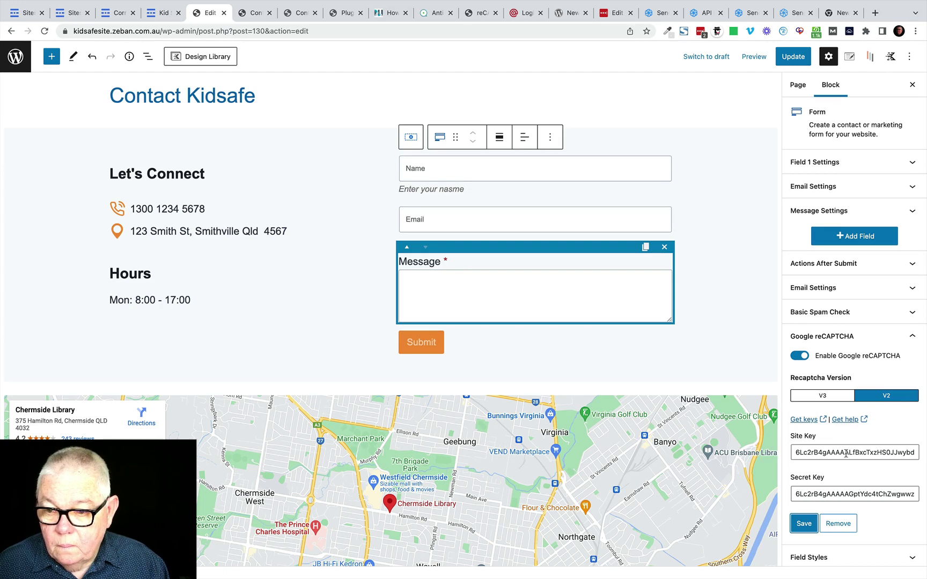
left_click(803, 528)
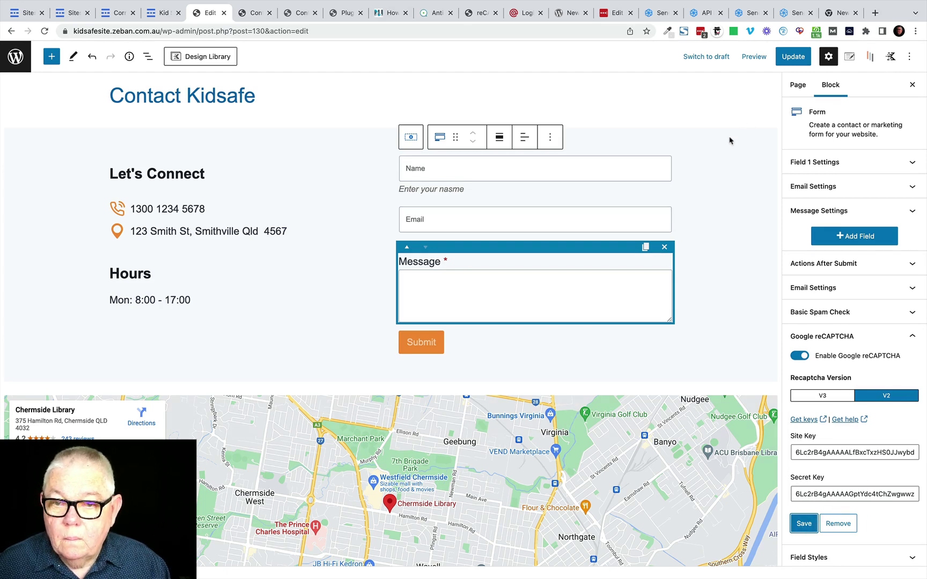
Step: Update the contact page, then go to the email spoofing article tab
left_click(793, 58)
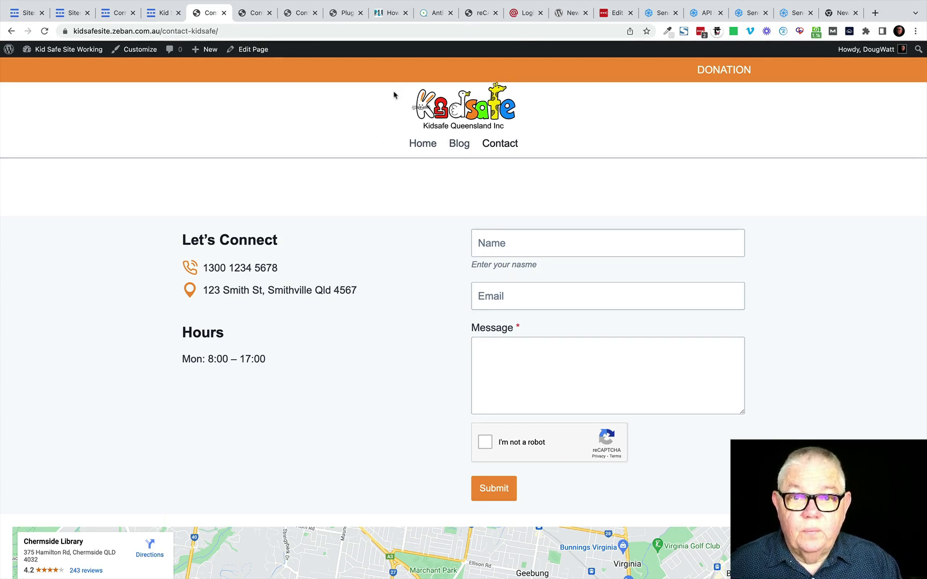
left_click(389, 16)
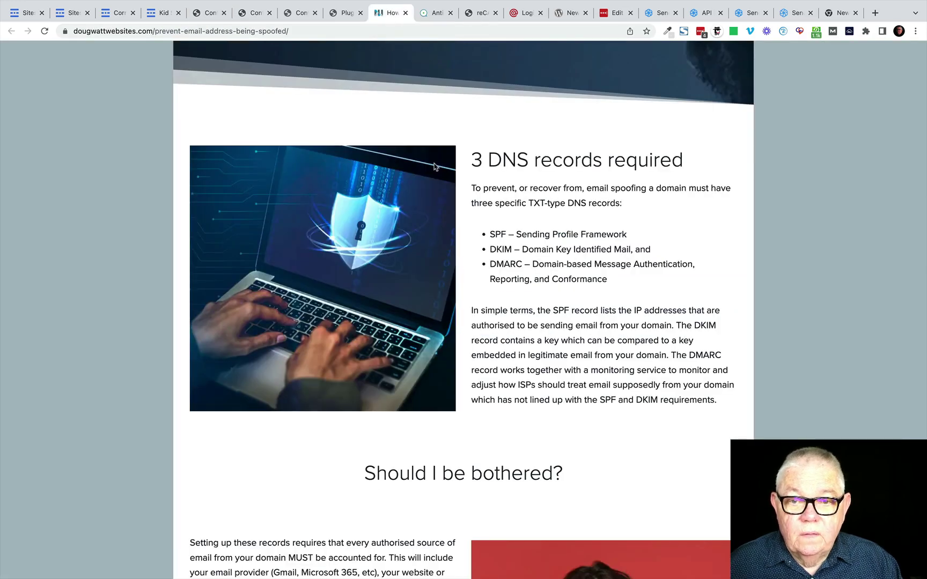
Step: Scroll back to the top of the spoofing article and bring up the Blog menu's post list
scroll(436, 167, "up", 10)
scroll(434, 167, "up", 8)
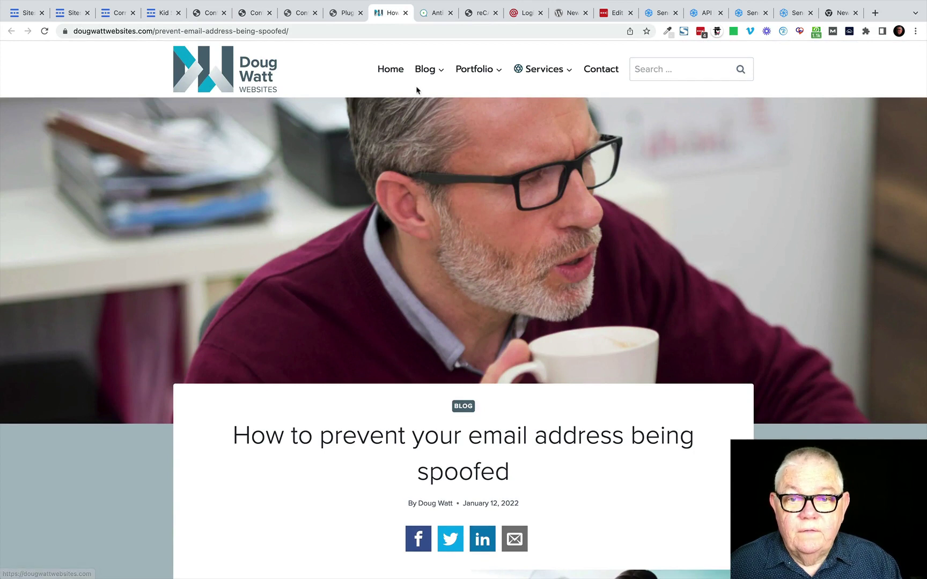
mouse_move(429, 72)
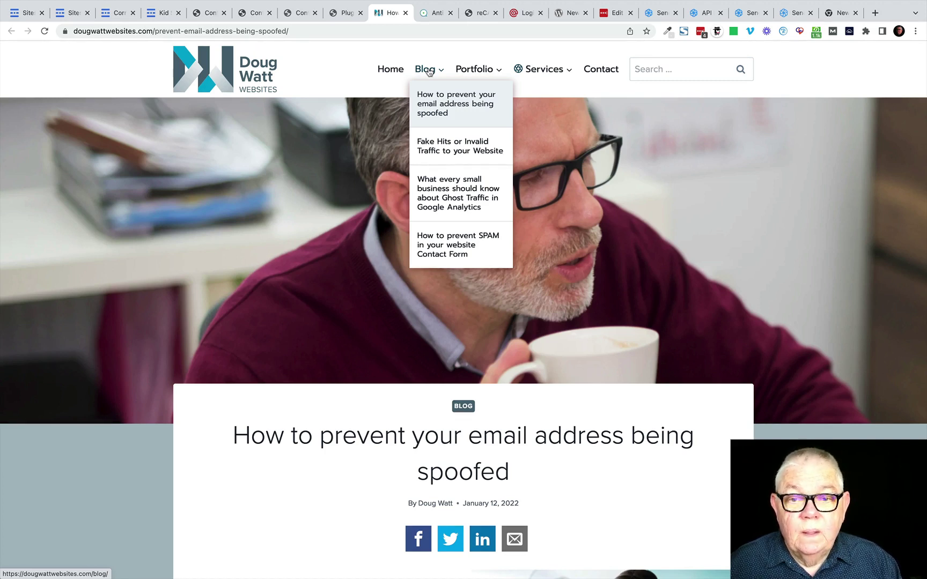
Step: Open the 'How to prevent SPAM in your website Contact Form' post and read down to CleanTalk
left_click(443, 247)
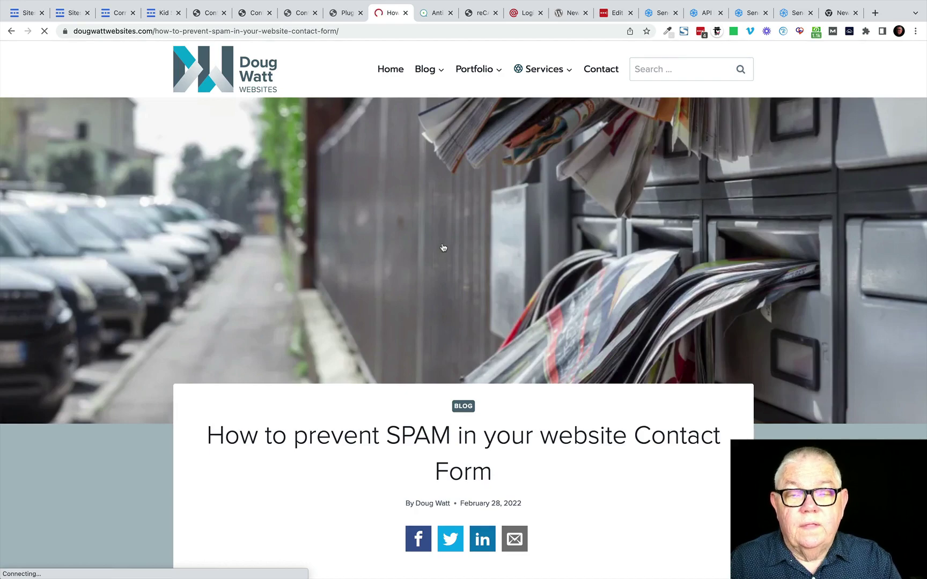
scroll(417, 315, "down", 17)
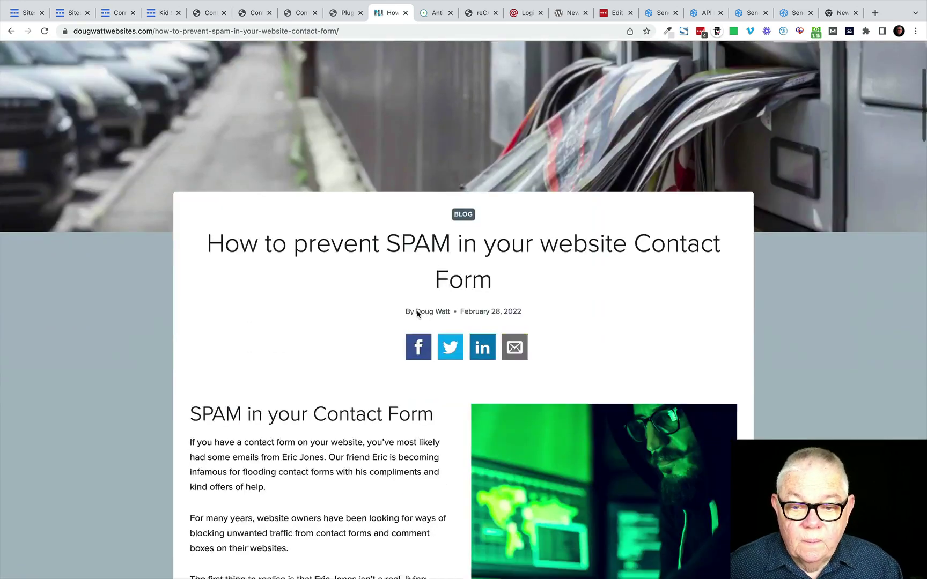
scroll(417, 314, "down", 5)
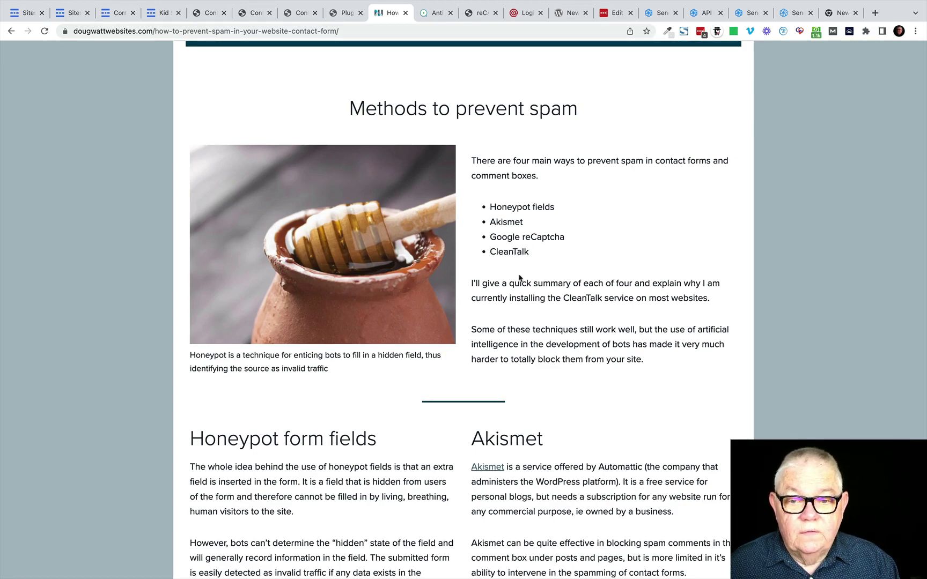
scroll(516, 269, "down", 10)
scroll(518, 278, "down", 10)
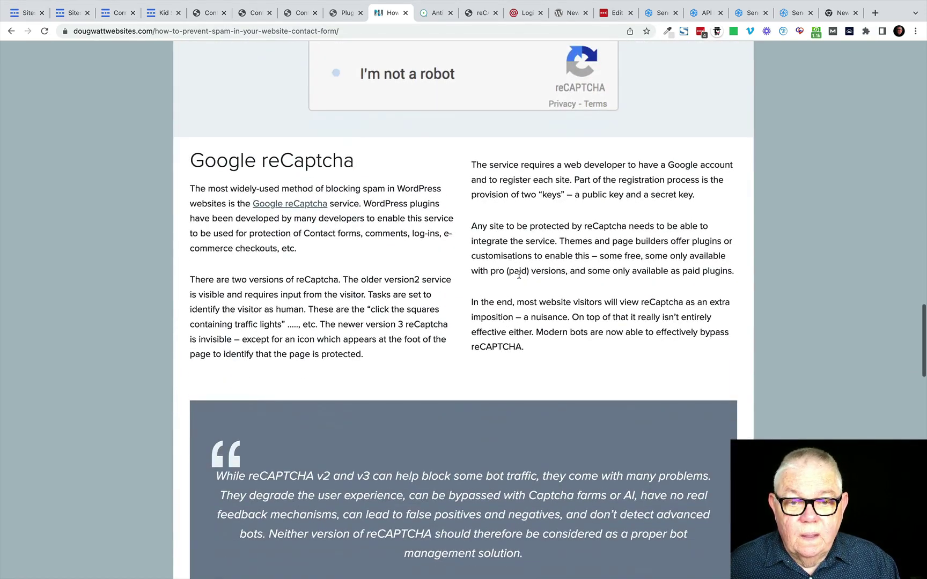
scroll(519, 279, "down", 2)
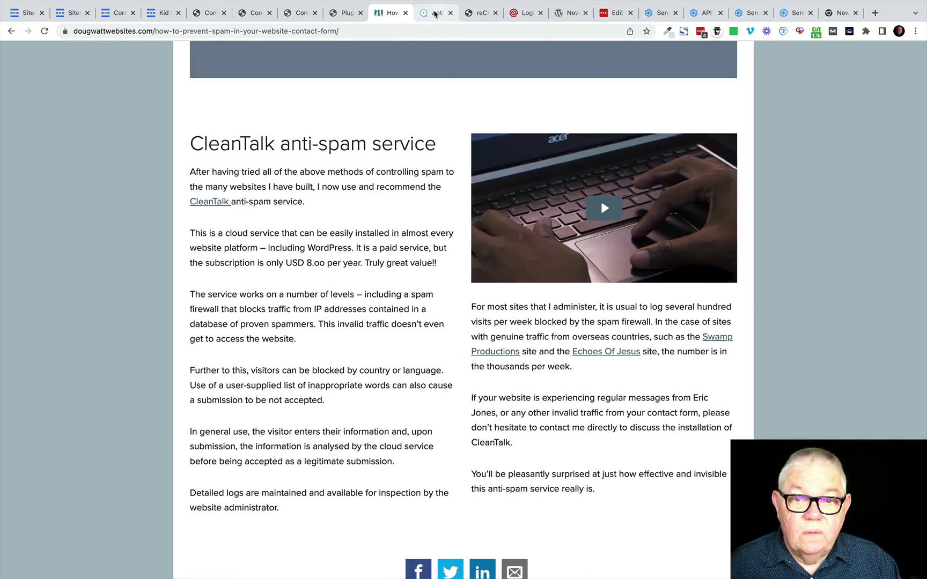
Step: View the top of the CleanTalk homepage, then return to the spam prevention article
left_click(447, 18)
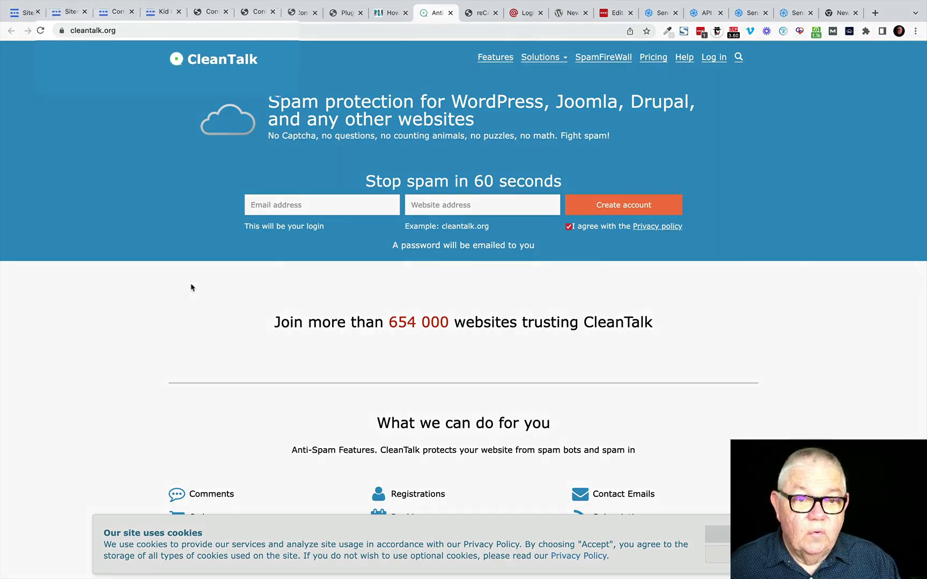
scroll(208, 315, "down", 3)
scroll(208, 315, "up", 1)
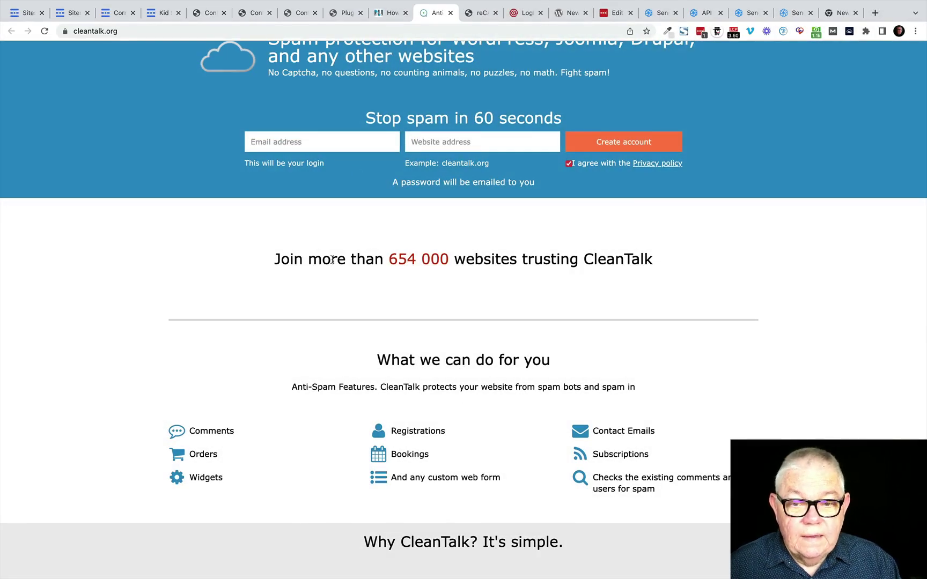
scroll(332, 259, "up", 1)
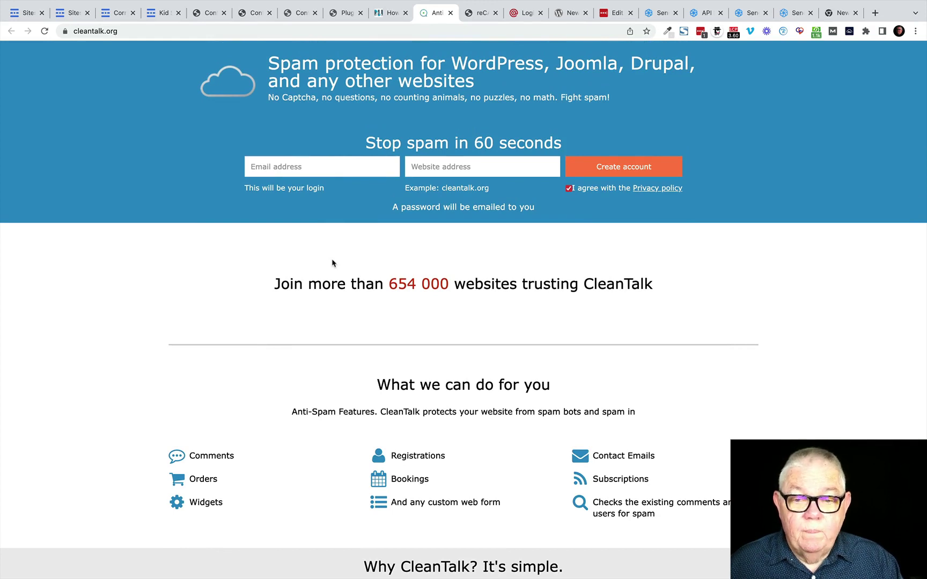
scroll(333, 263, "up", 2)
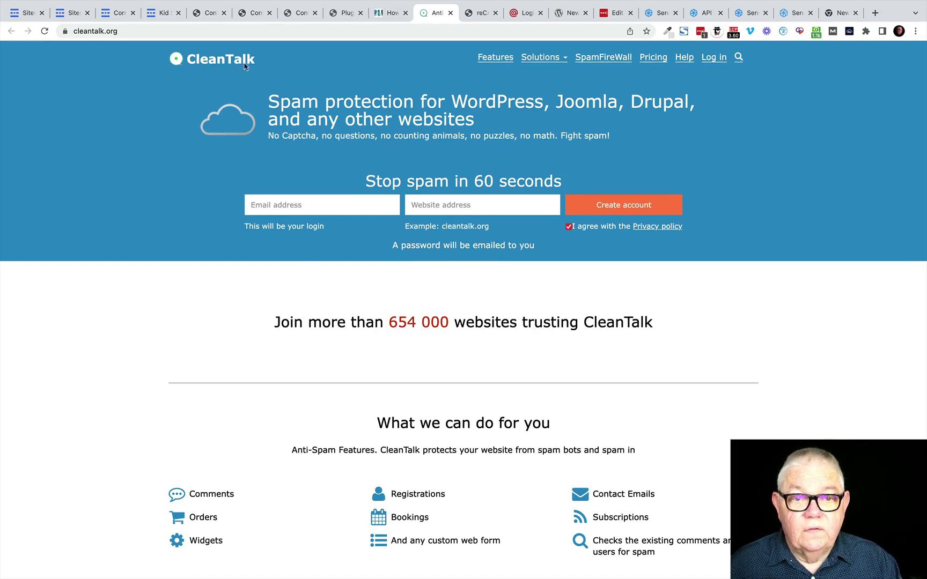
left_click(386, 15)
Step: Reopen the 'How to prevent your email address being spoofed' post from the Blog menu
scroll(391, 176, "up", 15)
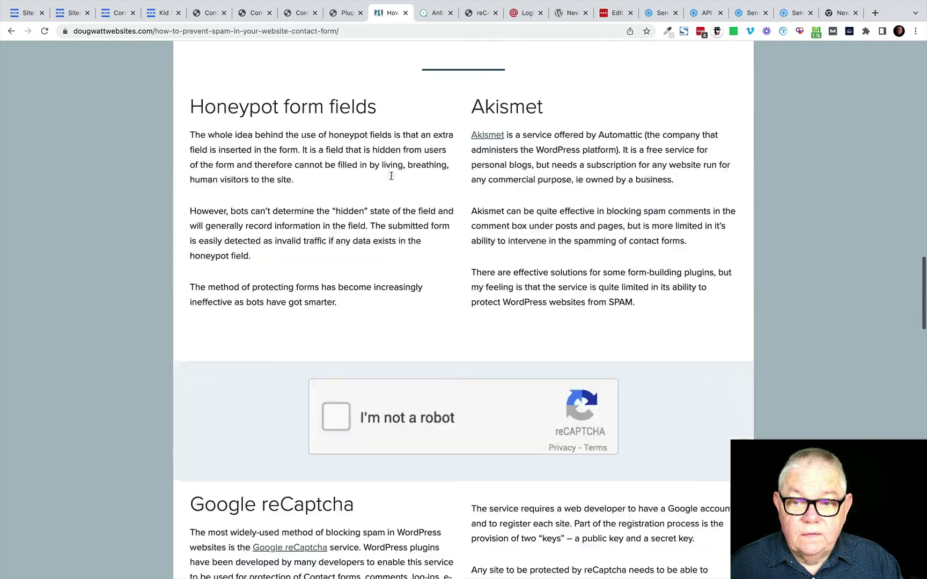
scroll(391, 176, "up", 10)
mouse_move(476, 76)
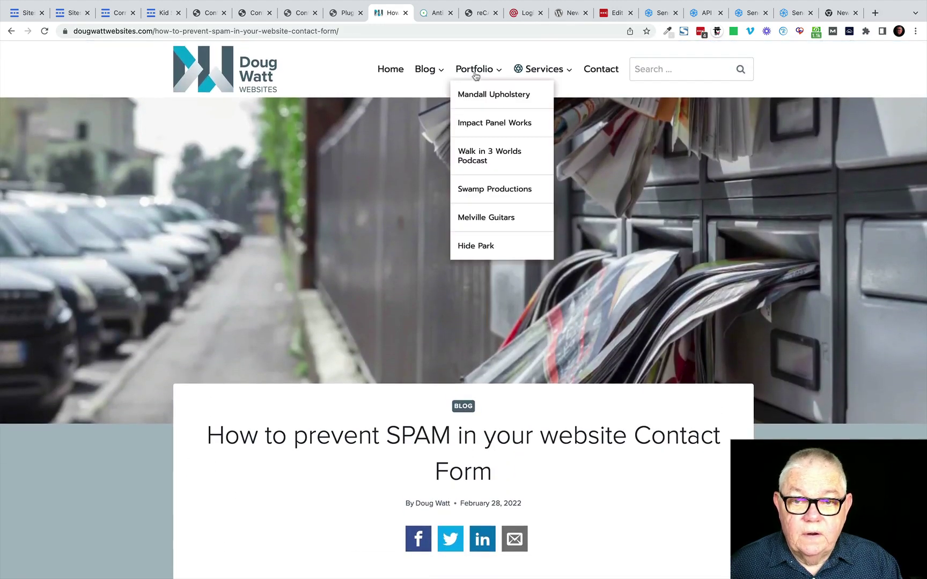
mouse_move(424, 75)
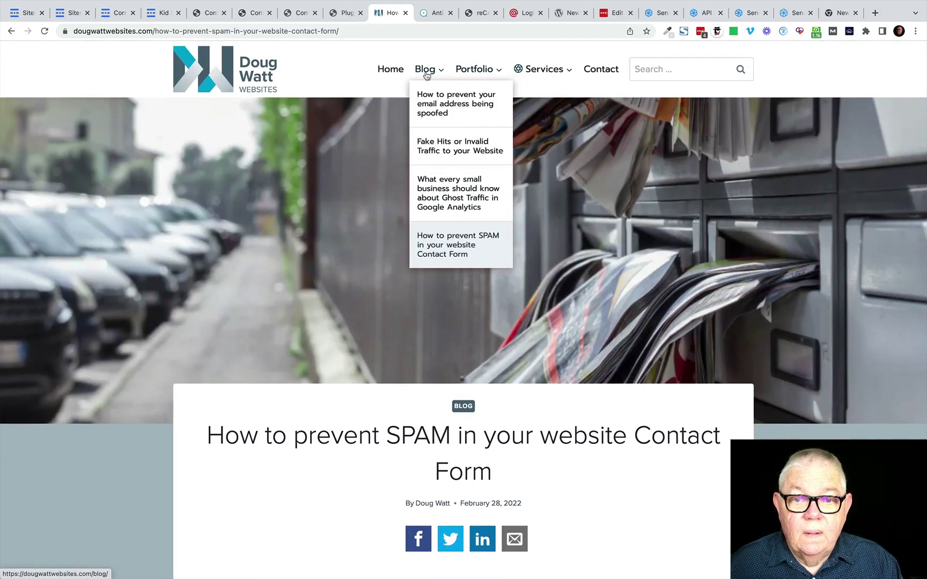
left_click(434, 104)
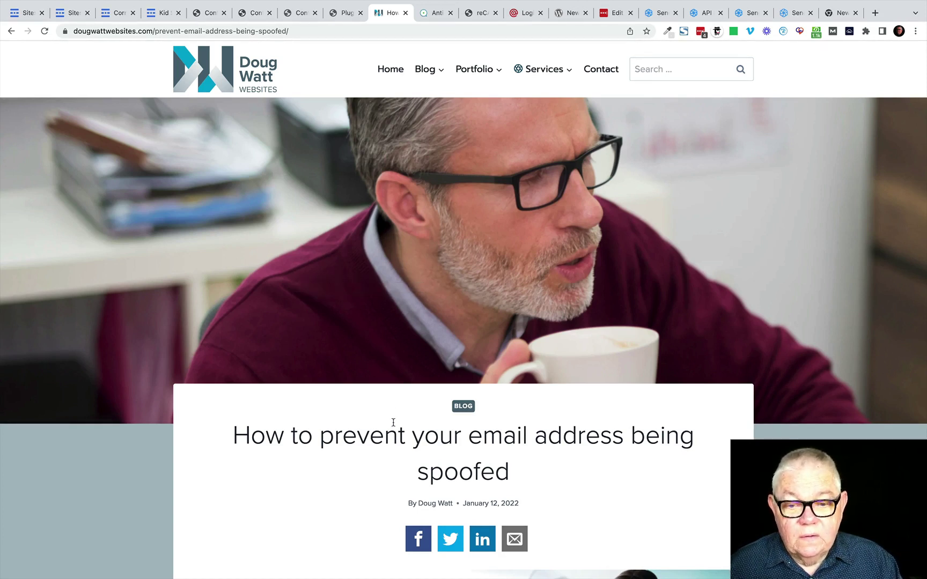
Step: Scroll to the '3 DNS records required' section covering SPF, DKIM and DMARC
scroll(393, 423, "down", 5)
scroll(393, 423, "down", 2)
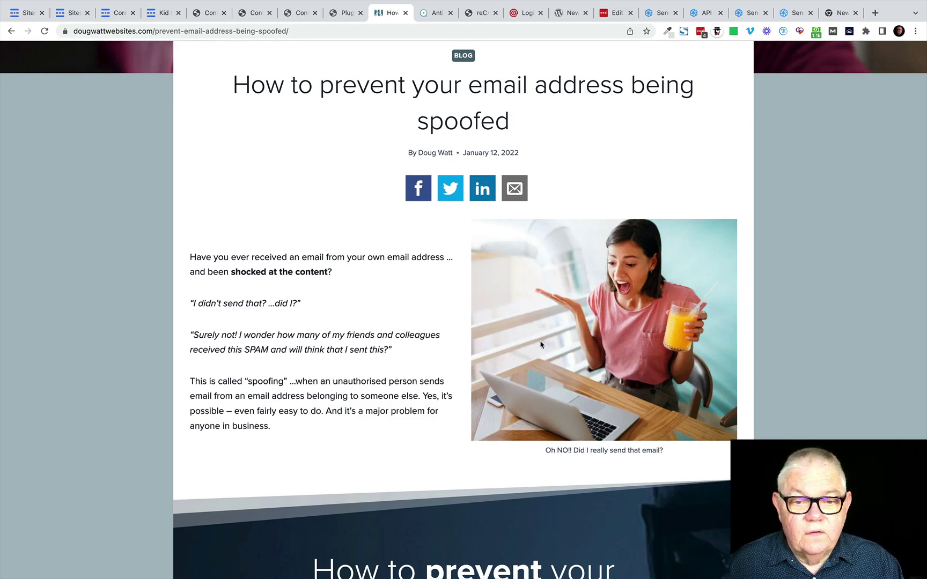
scroll(528, 354, "down", 3)
scroll(528, 354, "down", 6)
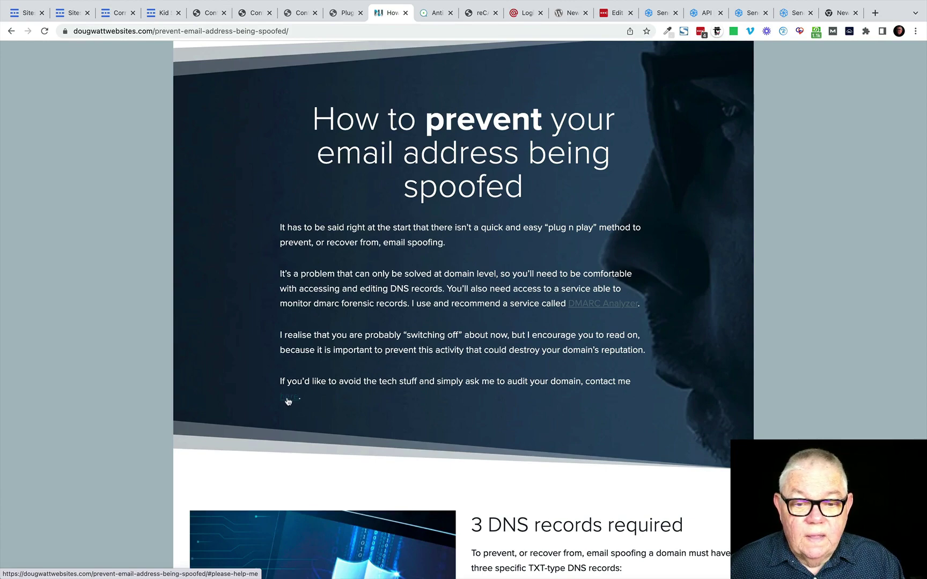
scroll(288, 401, "down", 15)
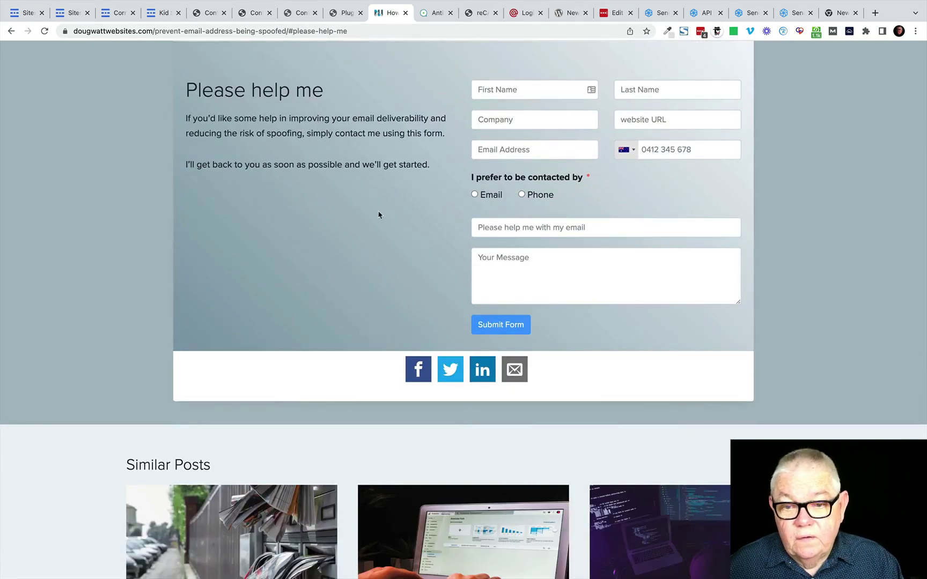
scroll(378, 215, "up", 3)
scroll(377, 215, "up", 10)
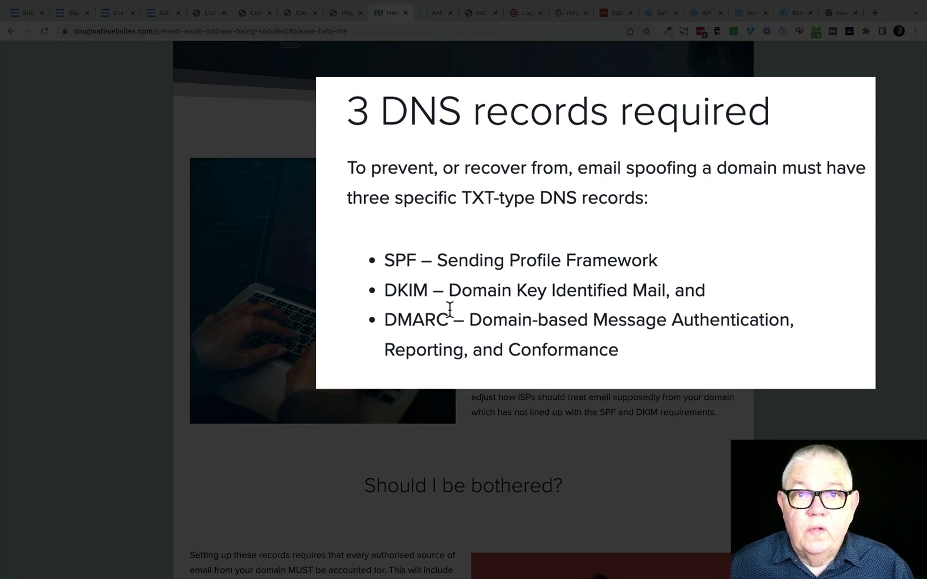
scroll(535, 348, "down", 1)
scroll(534, 347, "down", 10)
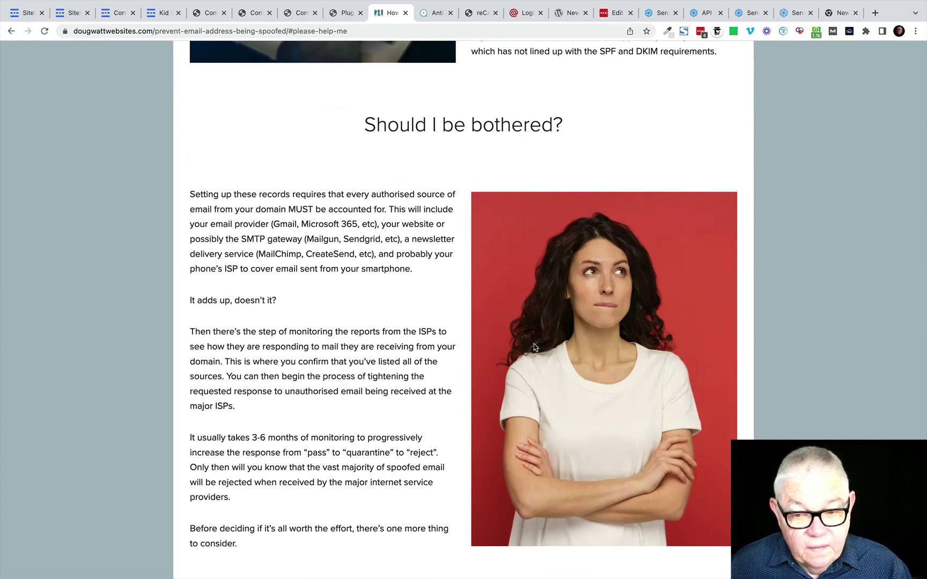
scroll(534, 348, "down", 7)
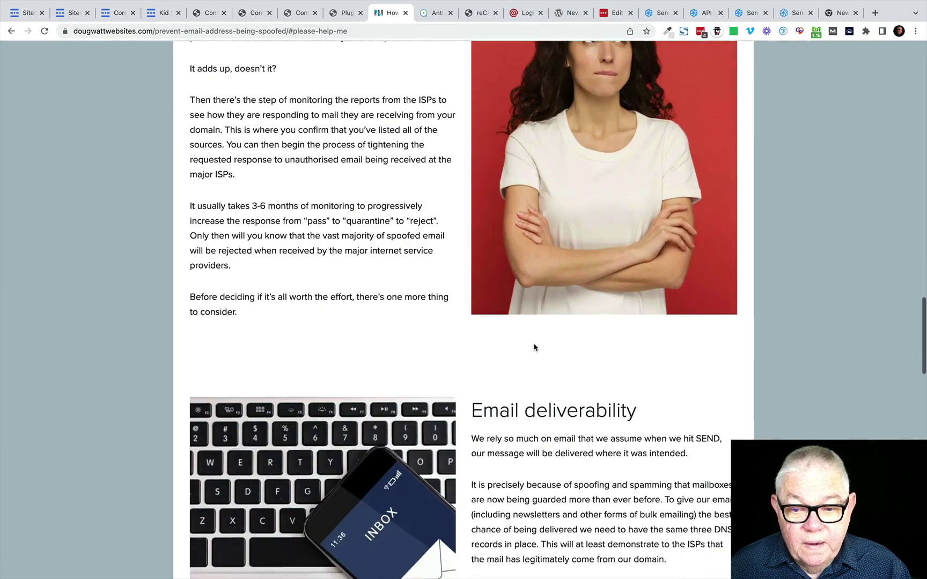
scroll(535, 347, "down", 9)
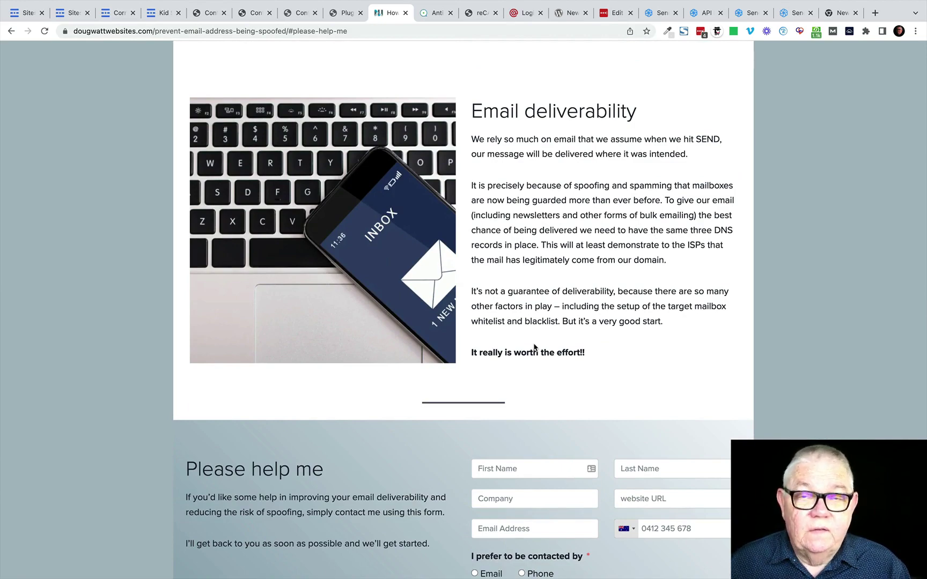
scroll(534, 348, "up", 15)
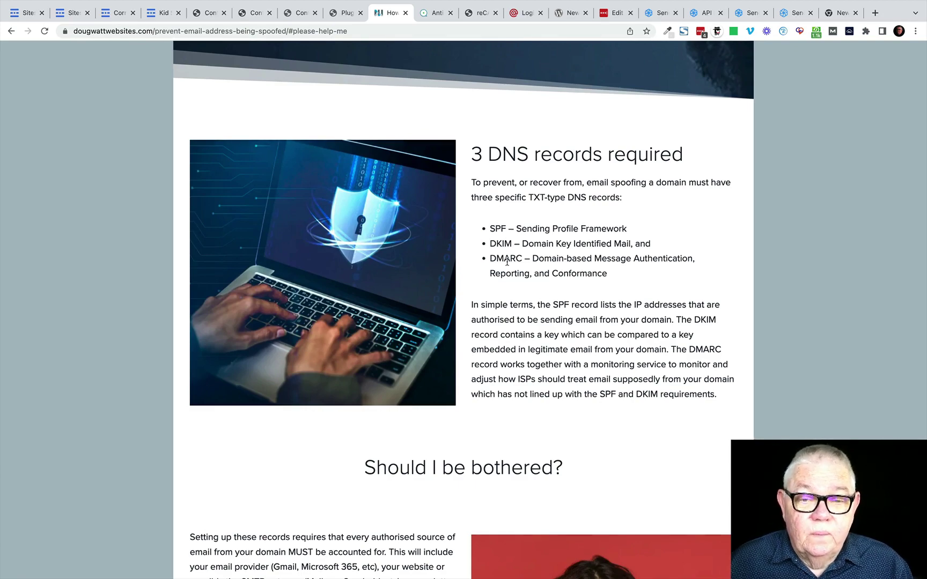
scroll(507, 261, "down", 14)
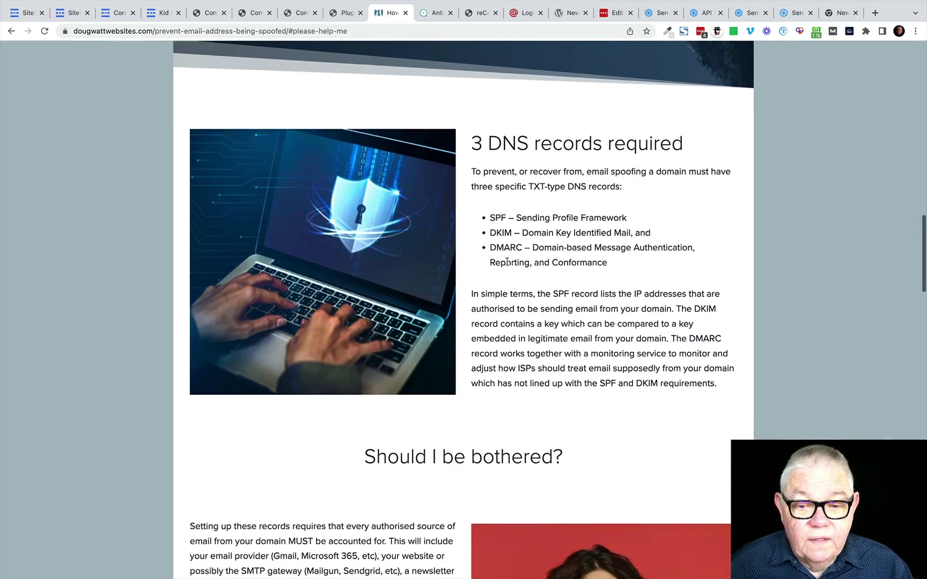
scroll(507, 261, "down", 3)
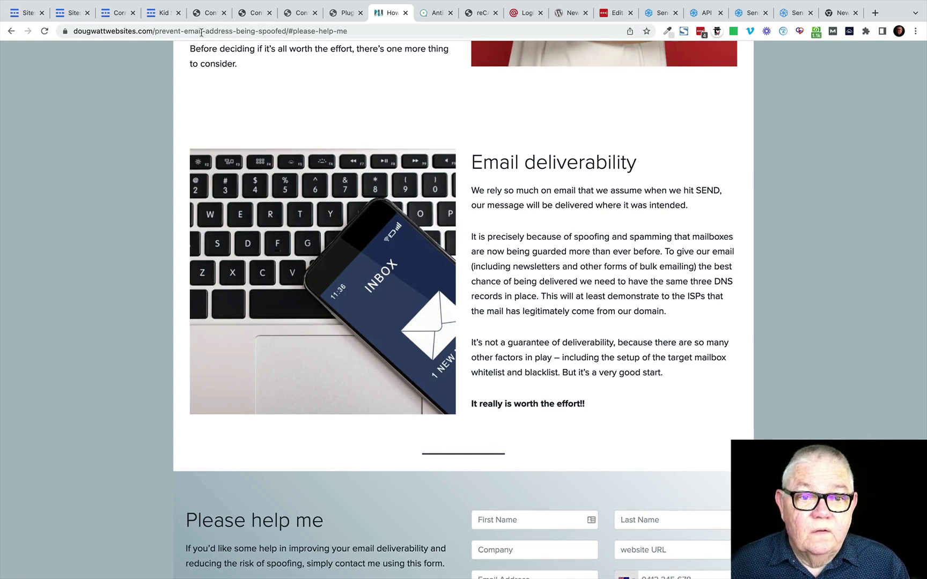
Step: Return to the browser tab showing the Kidsafe Queensland contact page
left_click(212, 19)
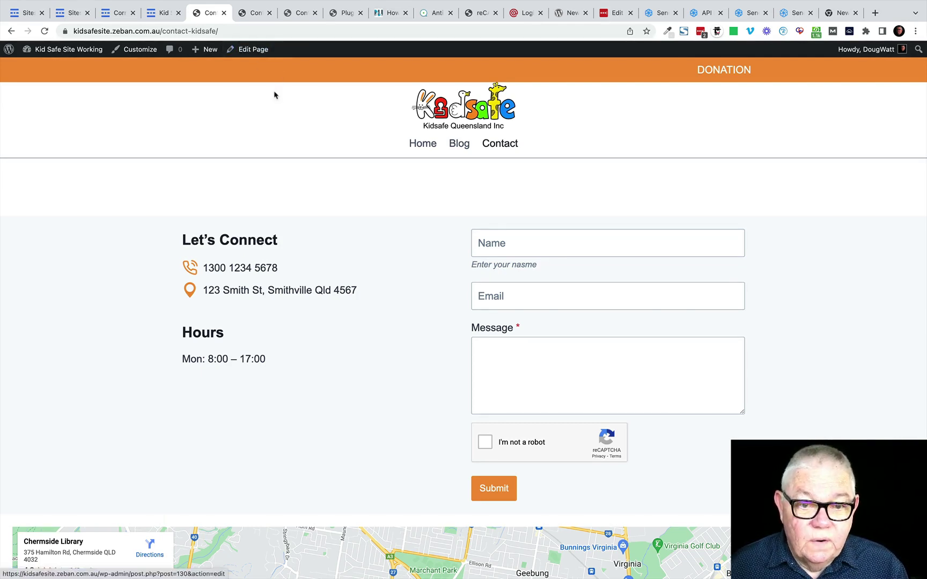
Step: From the Dashboard, go to Plugins > Add New and search for 'fluent smtp'
mouse_move(86, 52)
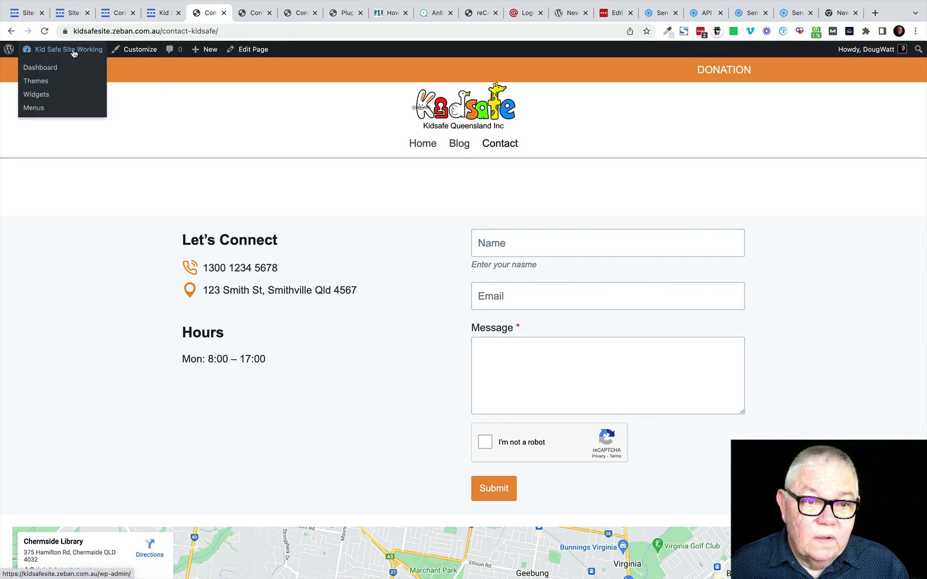
left_click(41, 70)
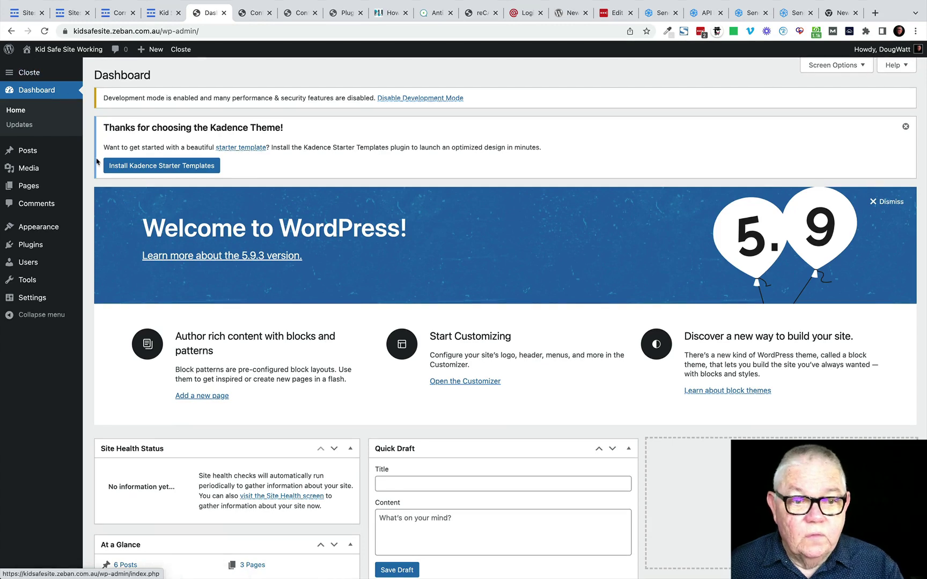
mouse_move(33, 245)
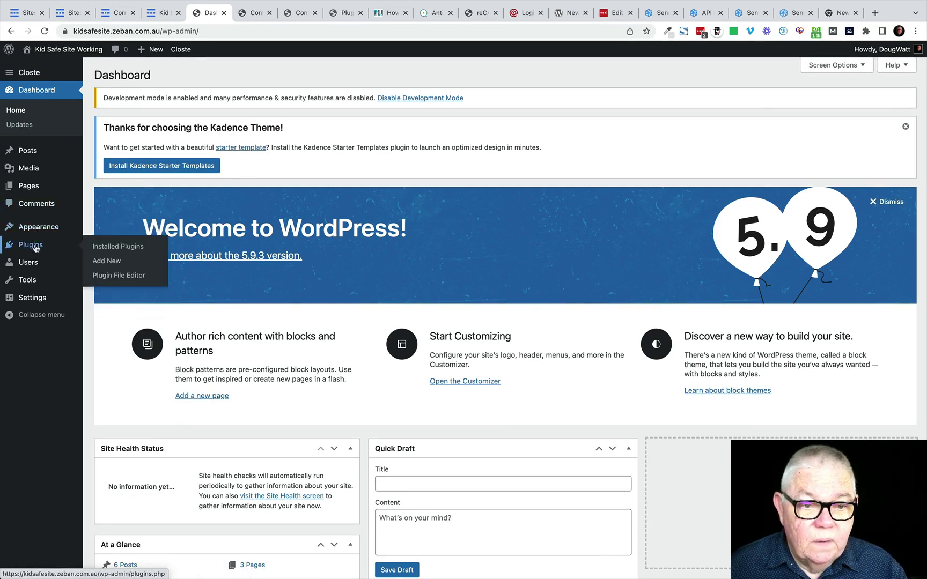
left_click(107, 262)
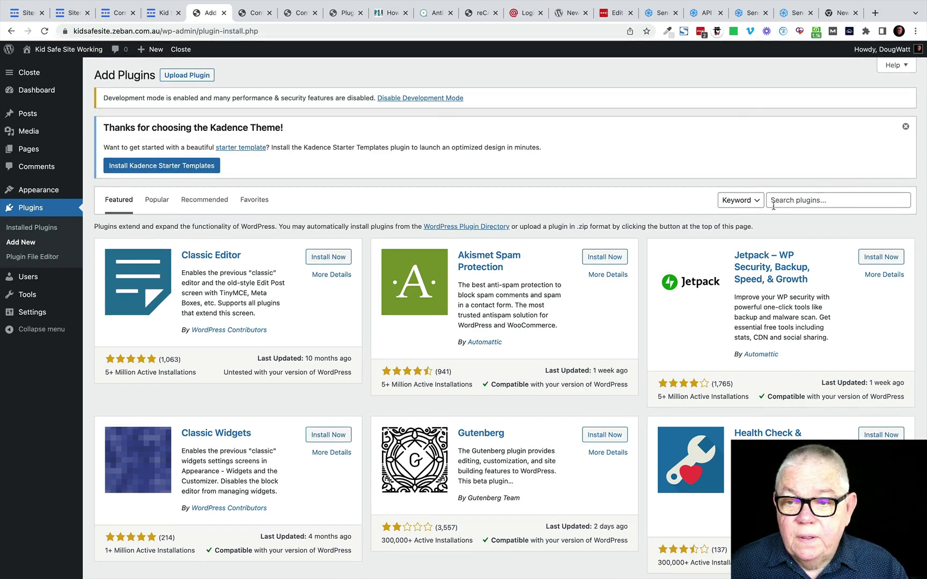
left_click(775, 203)
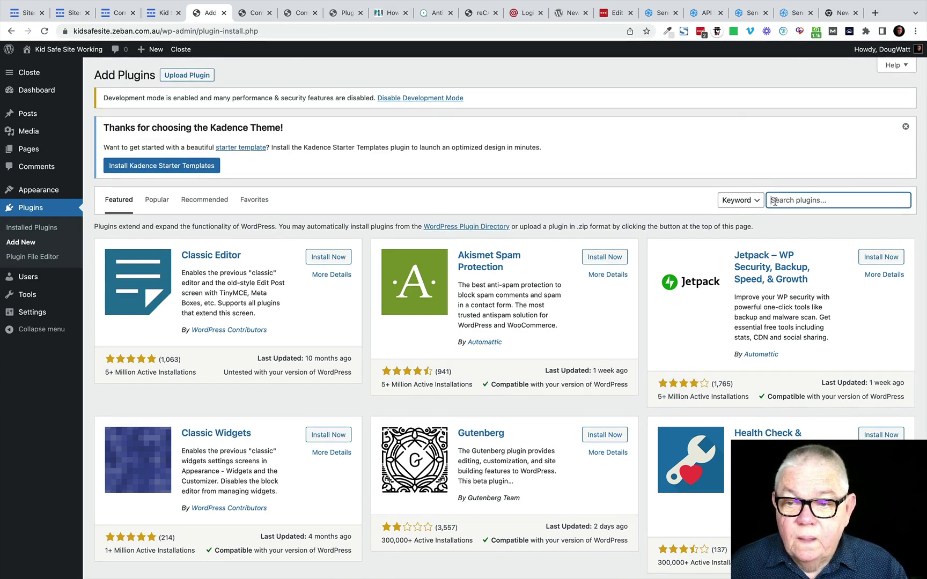
type("flu")
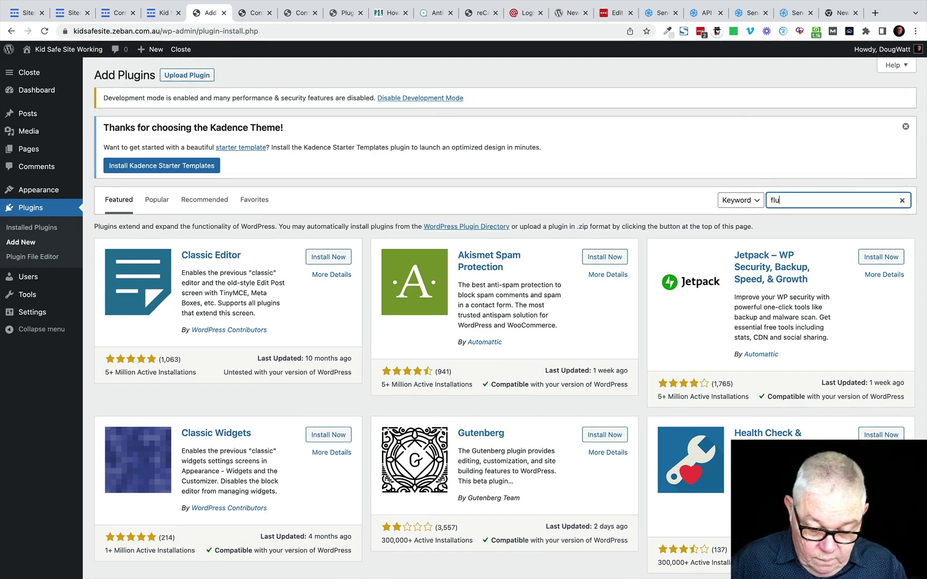
type("ent sm")
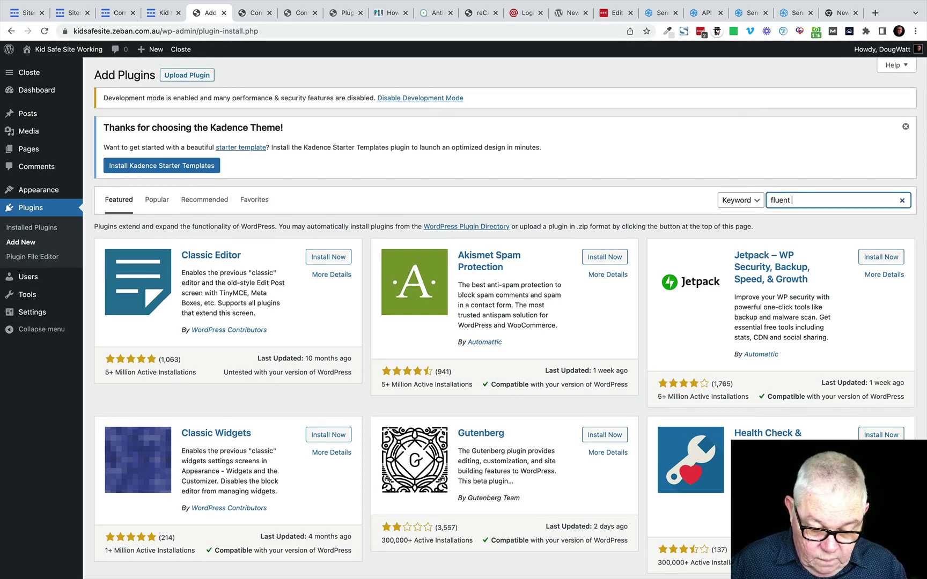
type("tp")
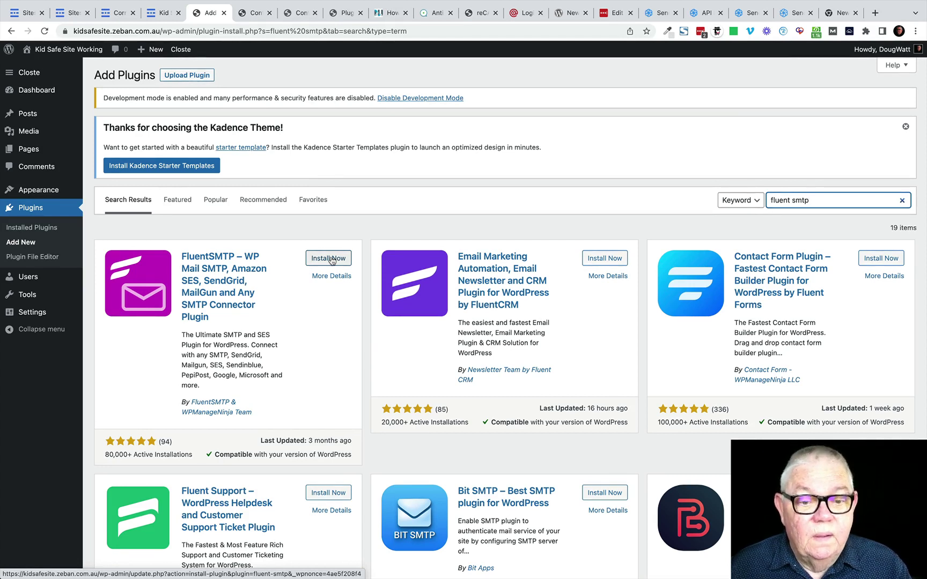
Step: Install FluentSMTP from the search results and activate it
left_click(331, 259)
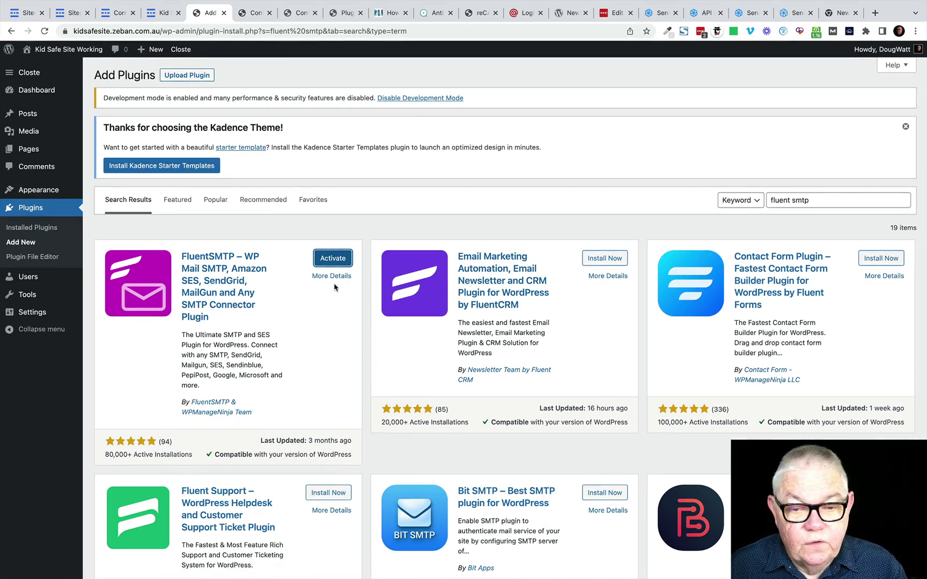
left_click(335, 264)
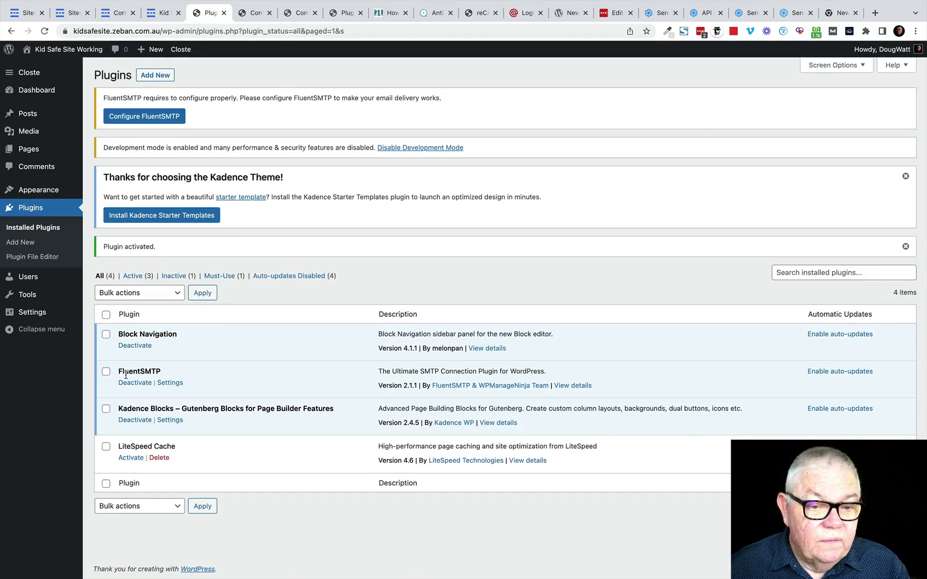
Step: In FluentSMTP settings, try PHP Mail and Microsoft, then select Google Workspace as provider
left_click(174, 385)
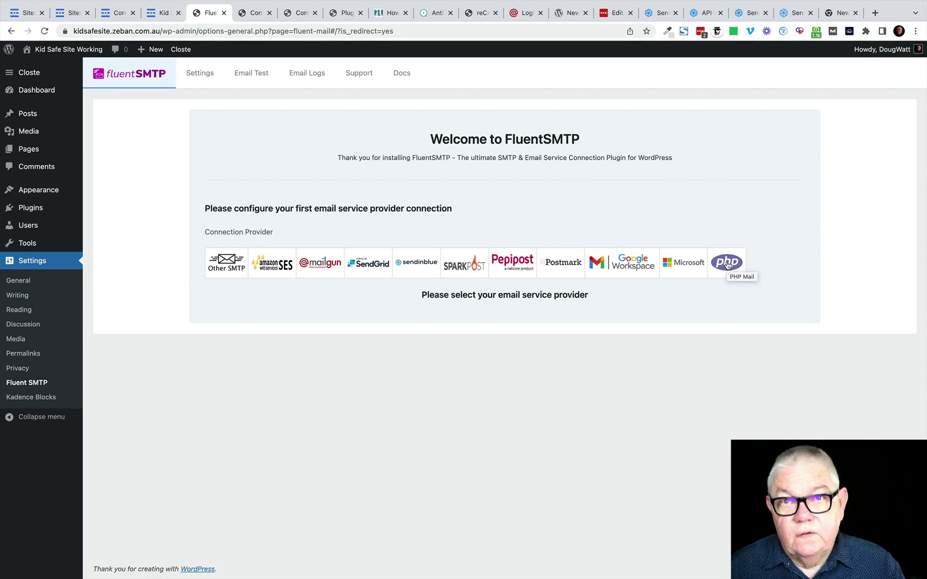
left_click(728, 265)
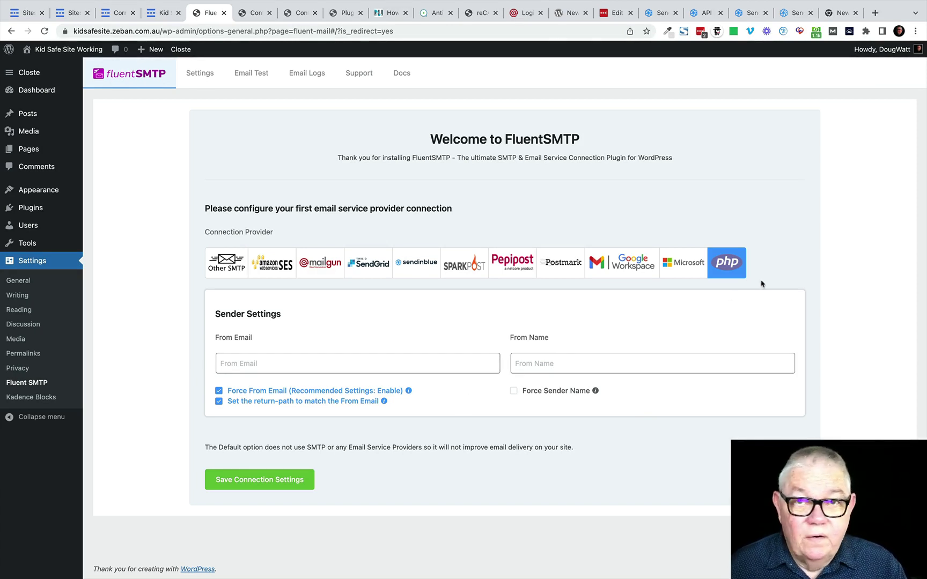
left_click(681, 263)
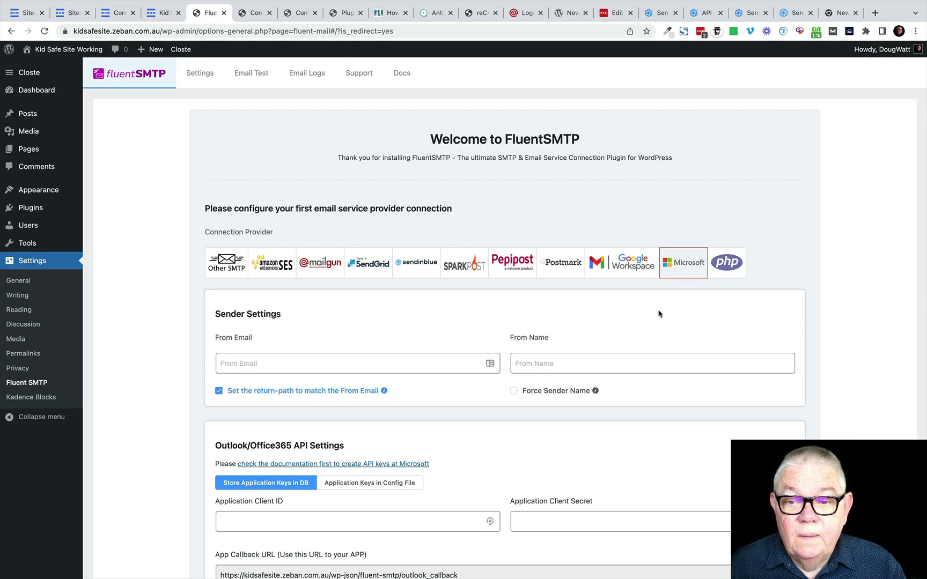
left_click(632, 265)
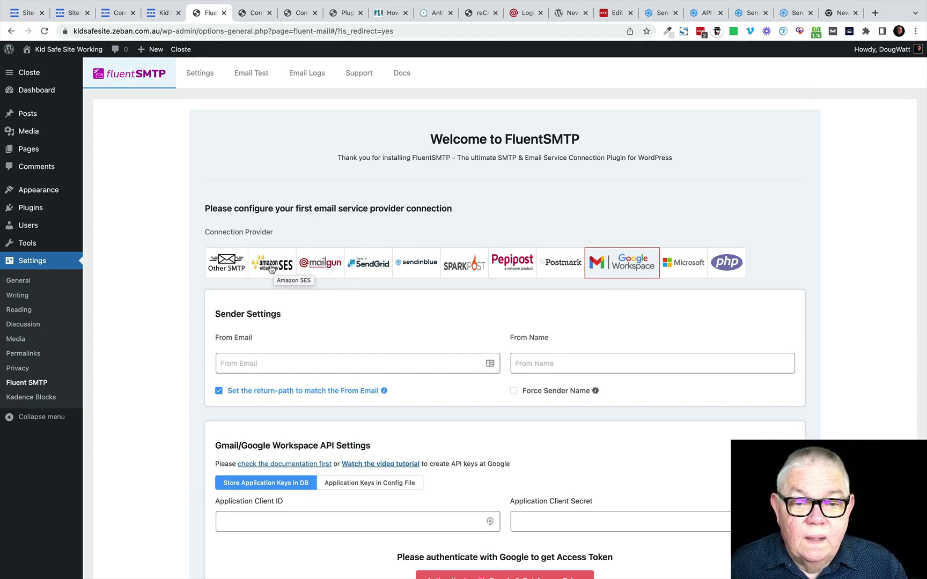
Step: Try Other SMTP as the FluentSMTP provider, review its SMTP fields, then select SendGrid
left_click(230, 267)
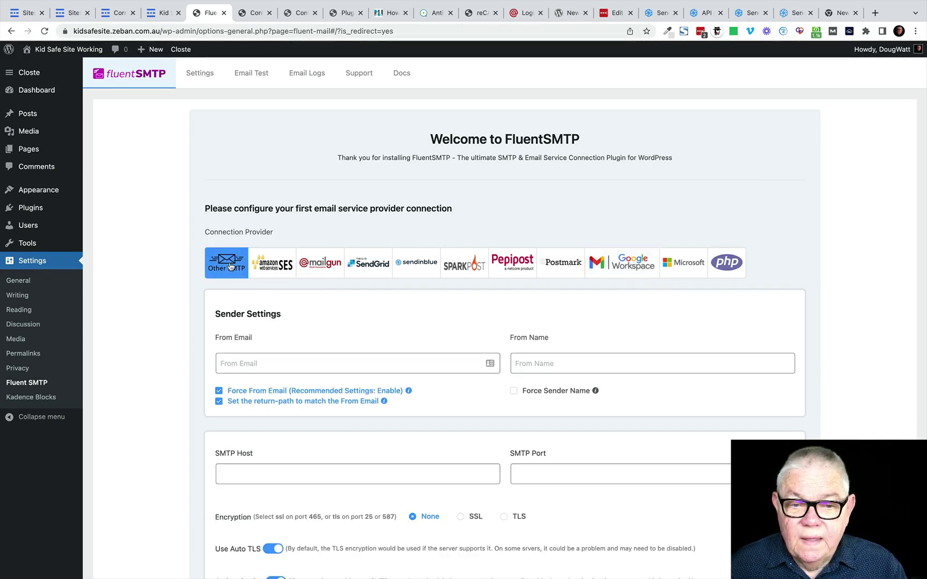
scroll(438, 328, "down", 5)
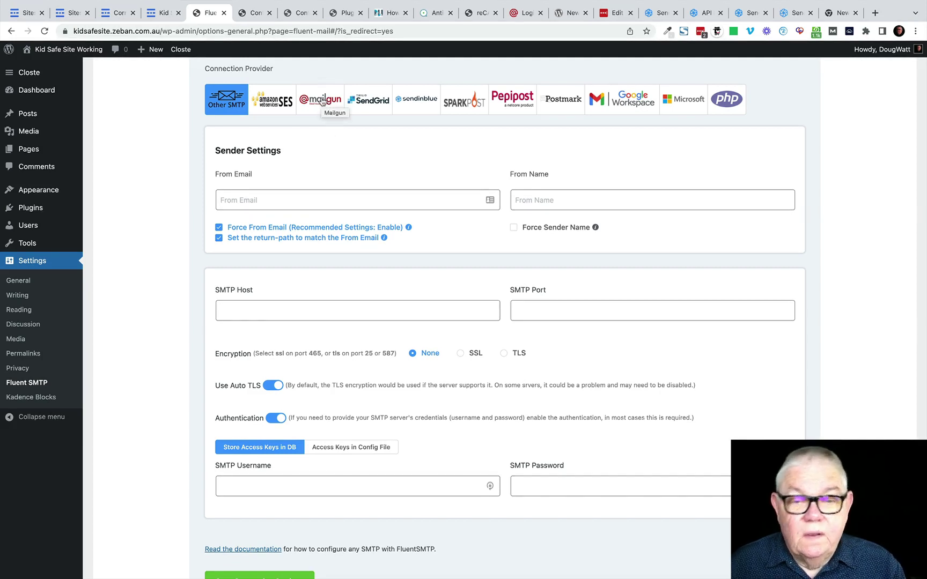
left_click(369, 102)
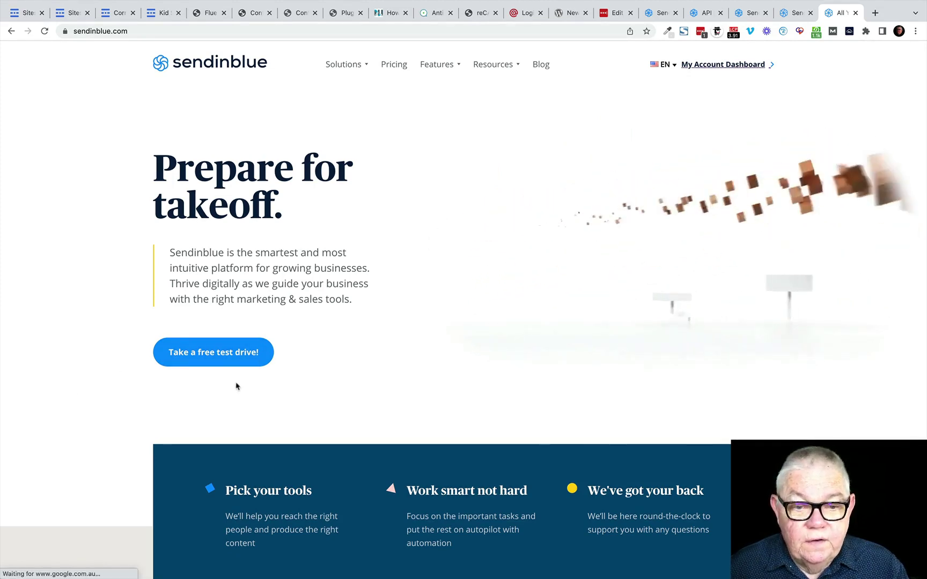
Step: Open the Sendinblue account dashboard, then go back to the FluentSMTP connection settings
left_click(268, 367)
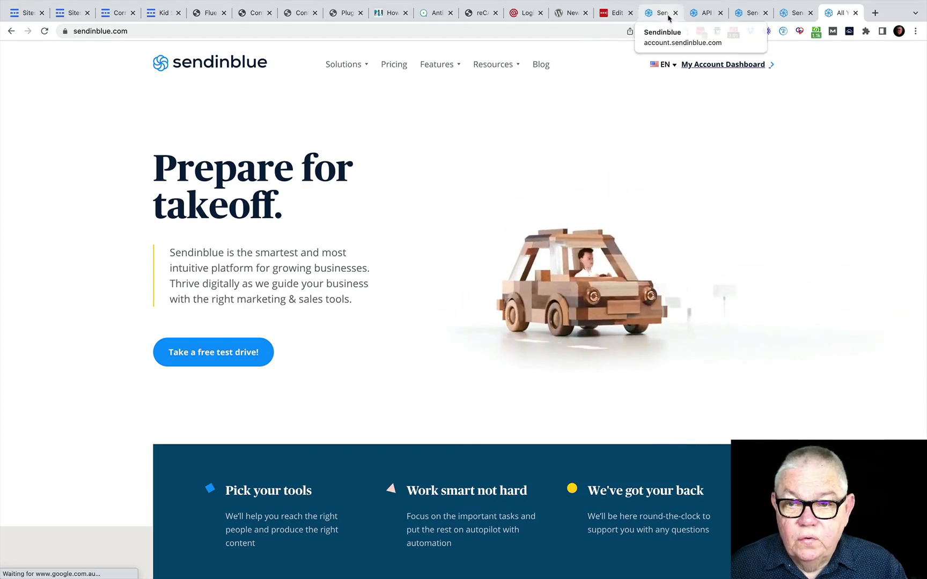
left_click(735, 67)
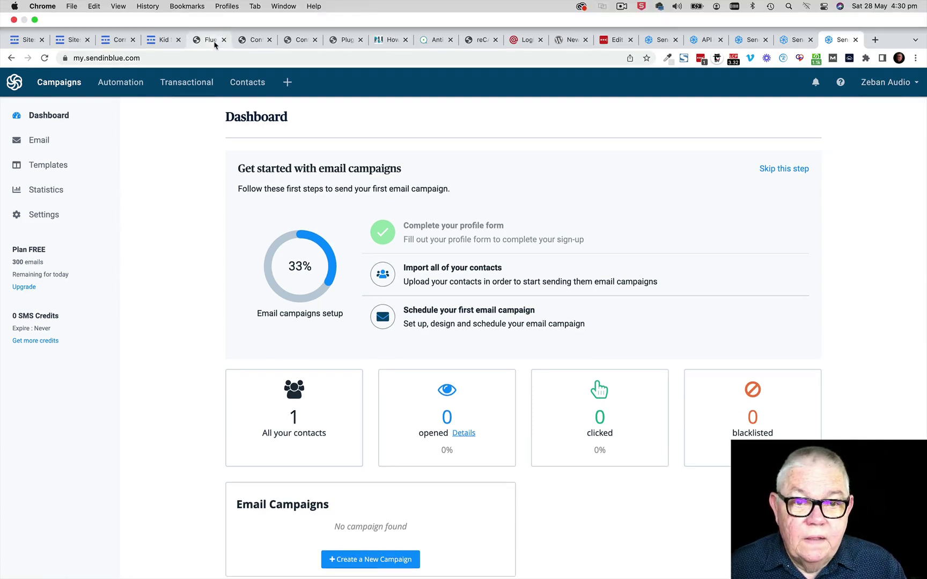
left_click(215, 44)
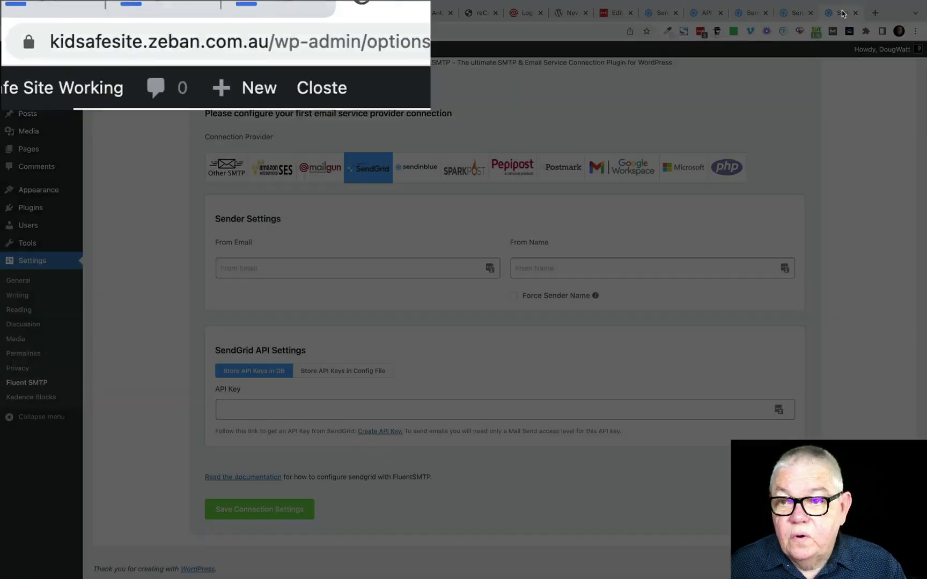
Step: Choose Sendinblue as the FluentSMTP provider, enter the site's sender e-mail, and set From Name to 'Kidsafe'
left_click(841, 12)
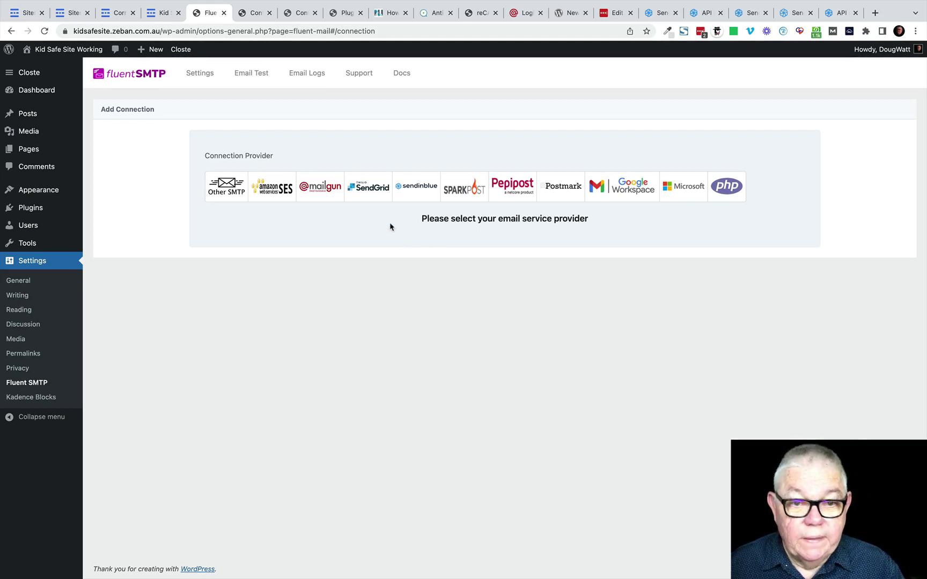
left_click(417, 189)
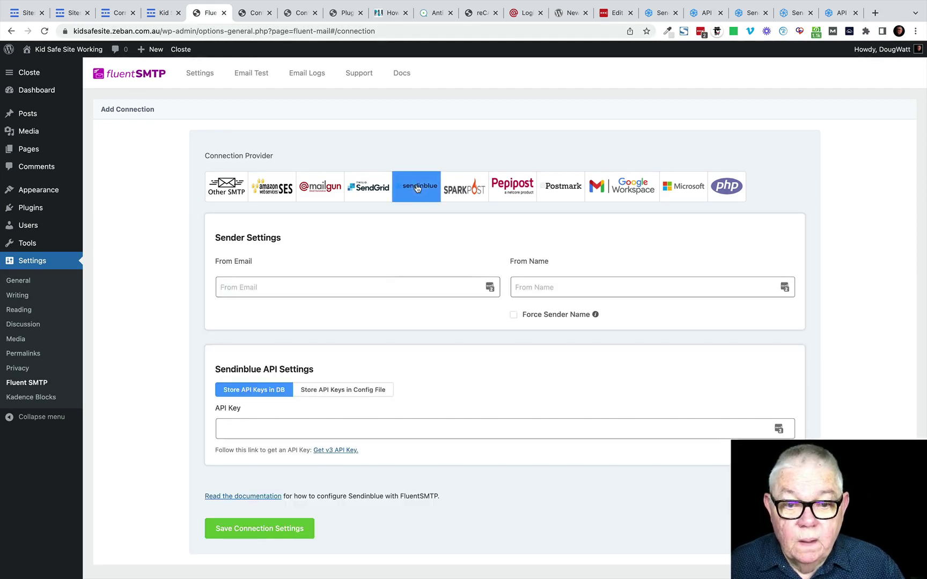
left_click(232, 430)
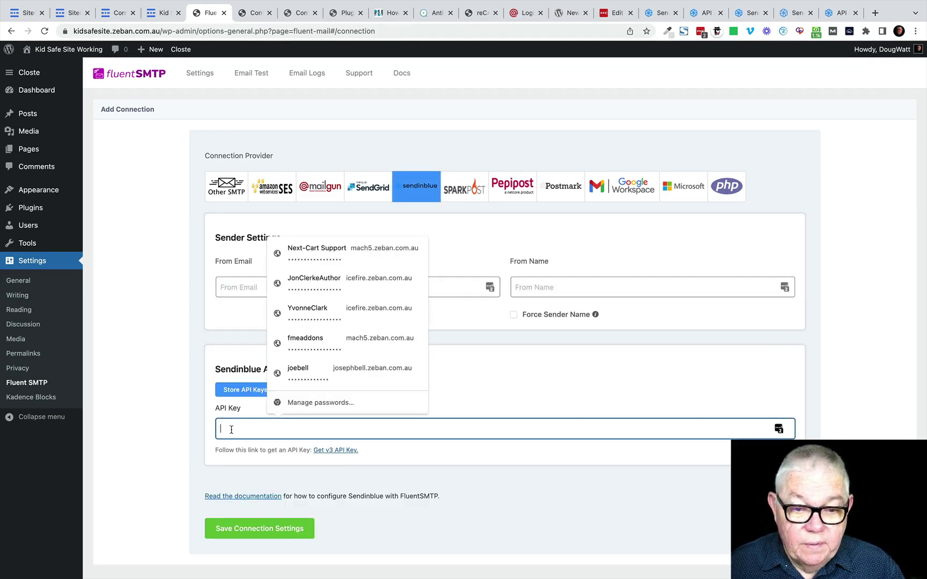
left_click(235, 286)
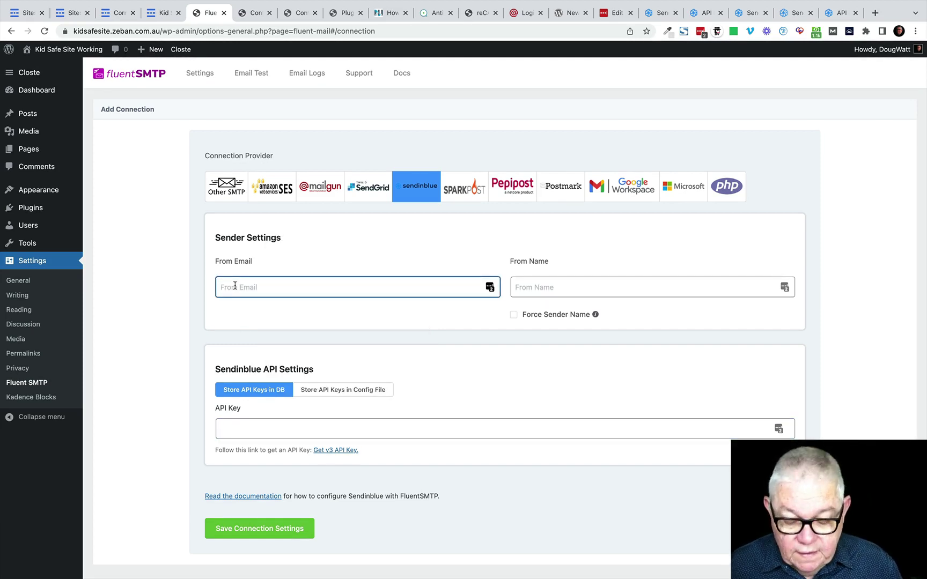
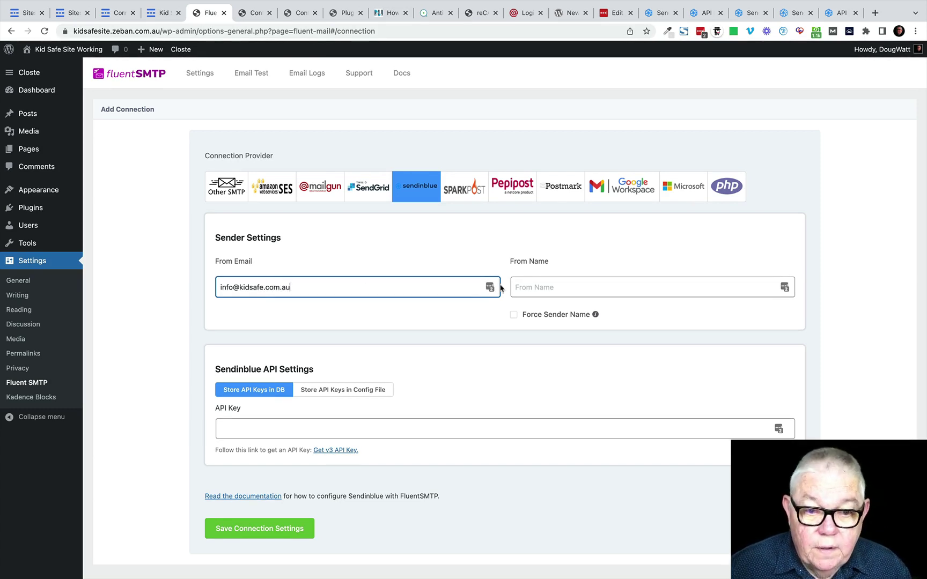
left_click(544, 286)
type("K")
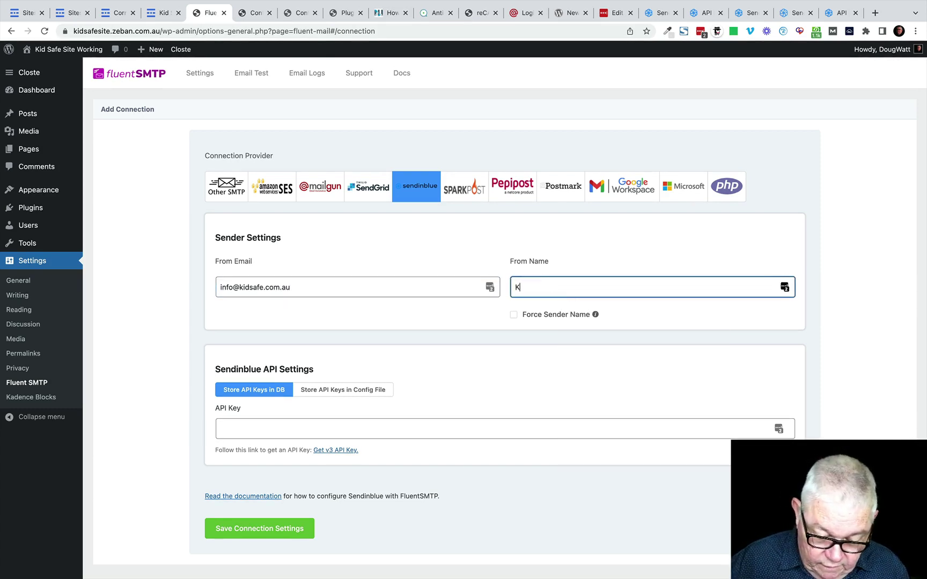
type("idsafe")
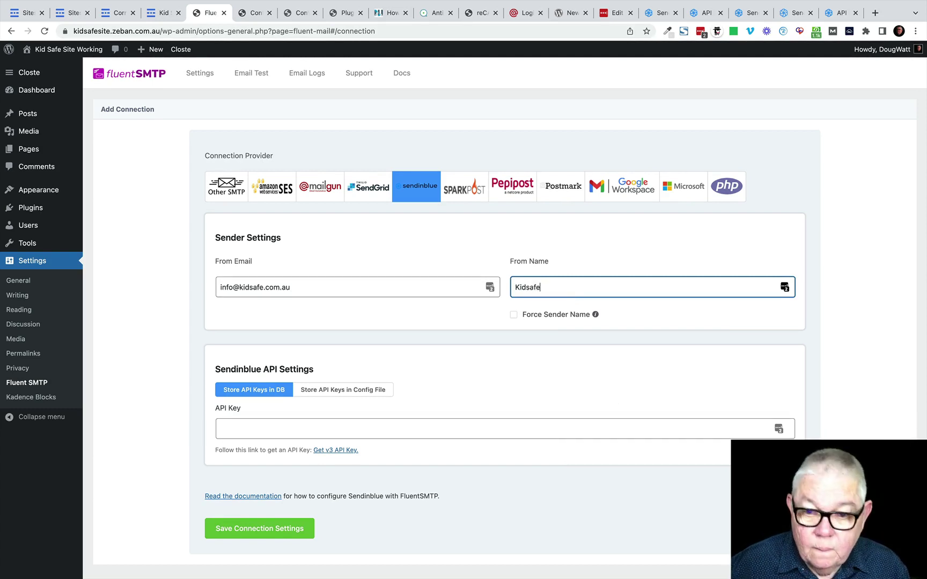
left_click(225, 425)
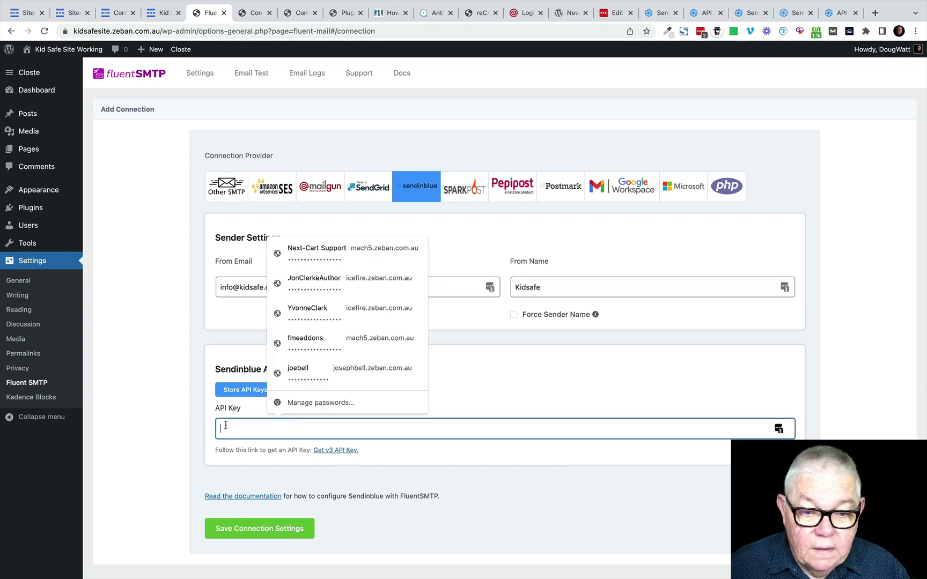
left_click(603, 390)
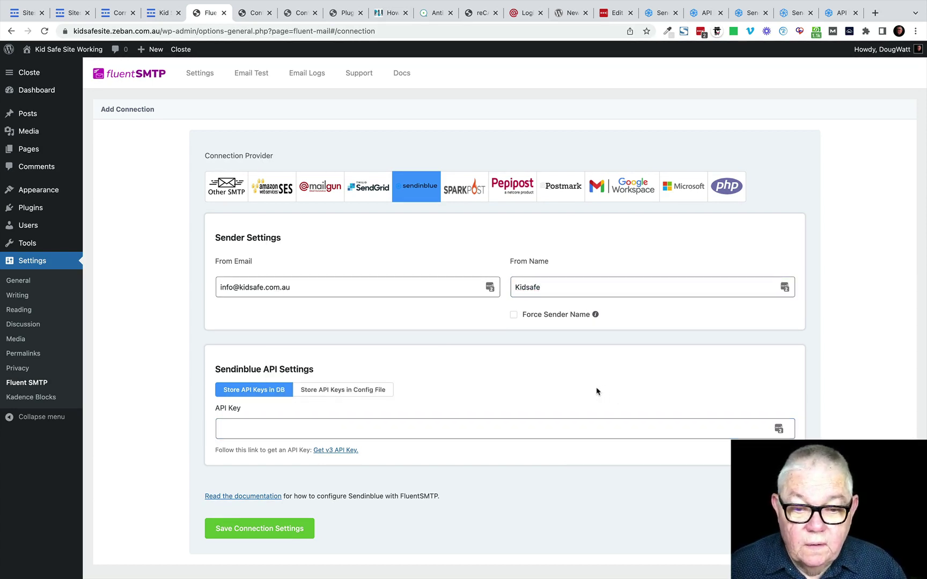
Step: In Sendinblue's SMTP & API settings, delete the existing Kidsafe API key
left_click(838, 21)
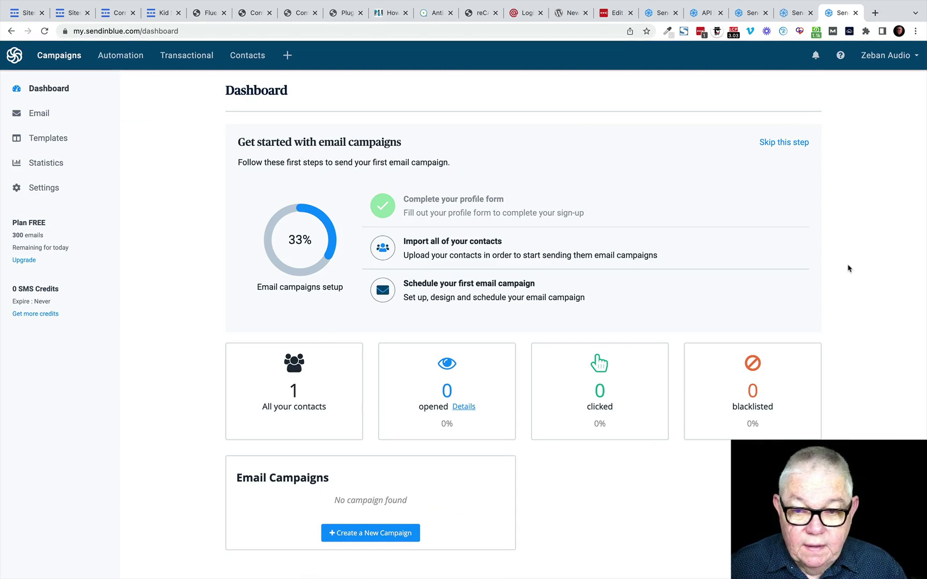
left_click(889, 57)
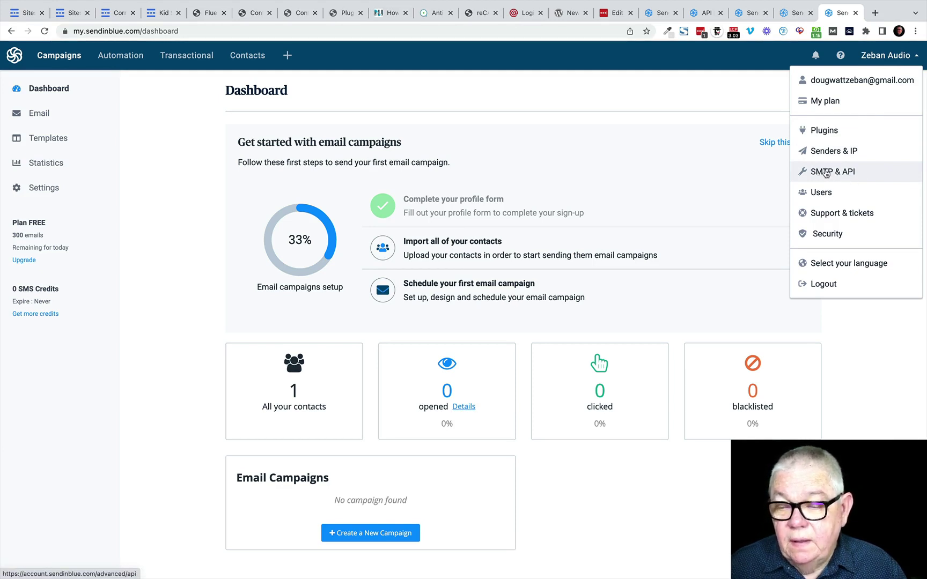
left_click(827, 173)
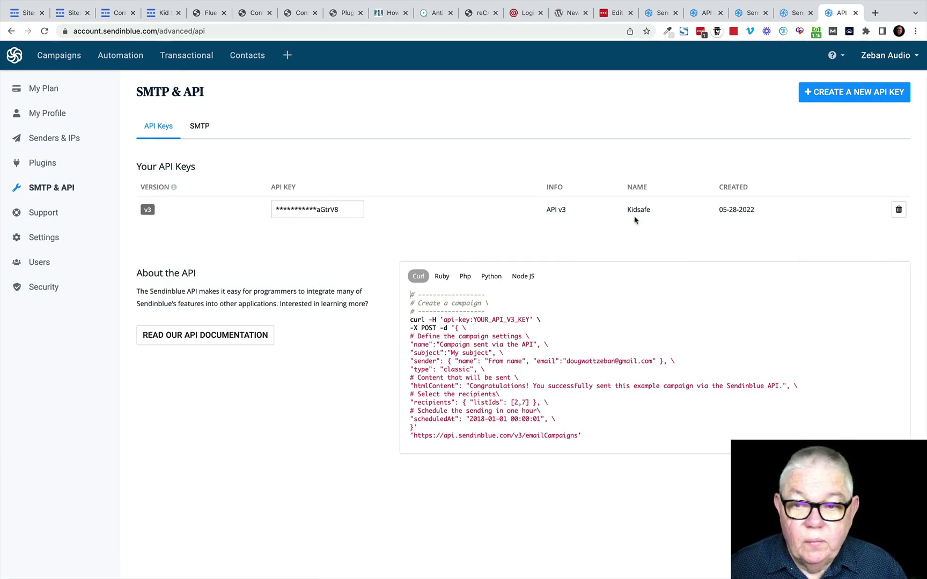
left_click(899, 211)
left_click(548, 132)
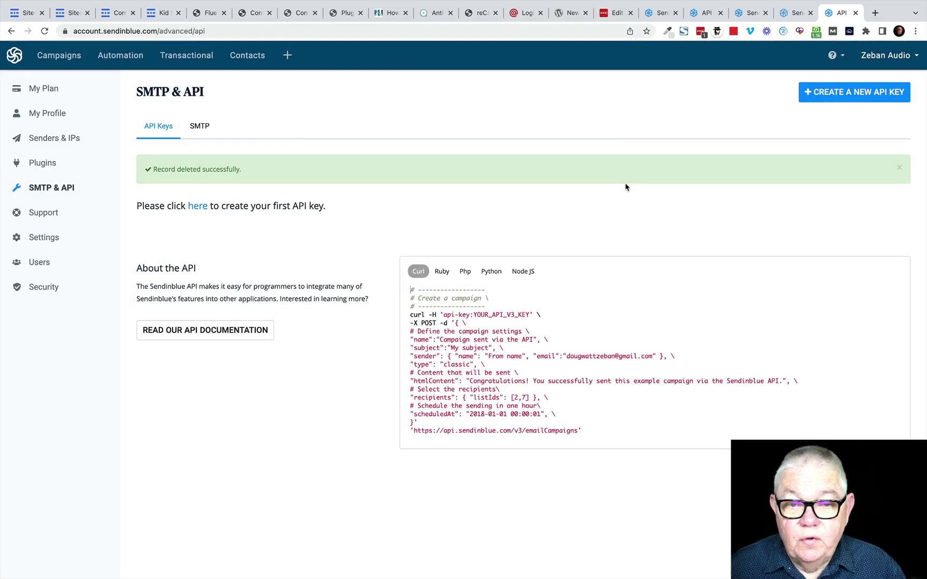
Step: Generate a new v3 API key named 'Kidsafe' and copy its value for FluentSMTP
left_click(855, 93)
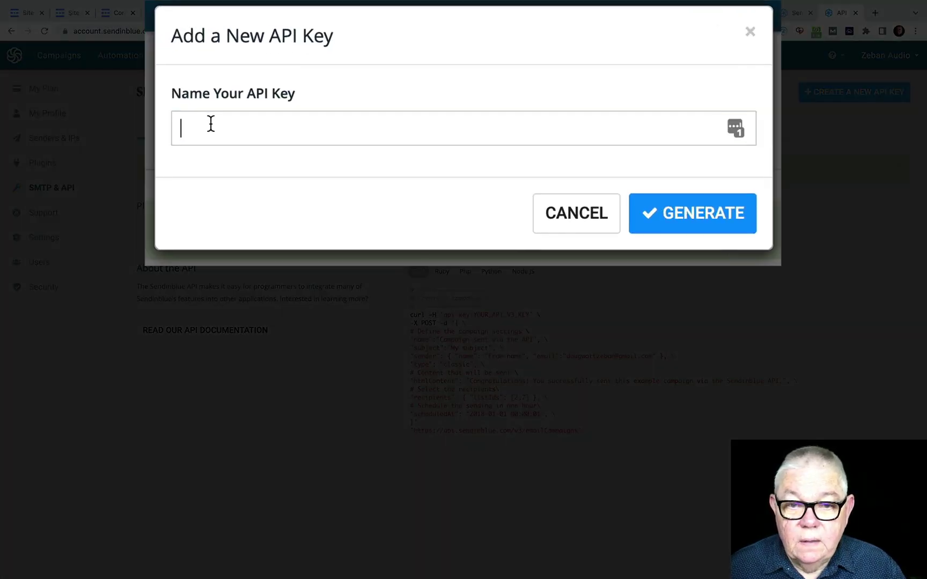
type("Kidsafe")
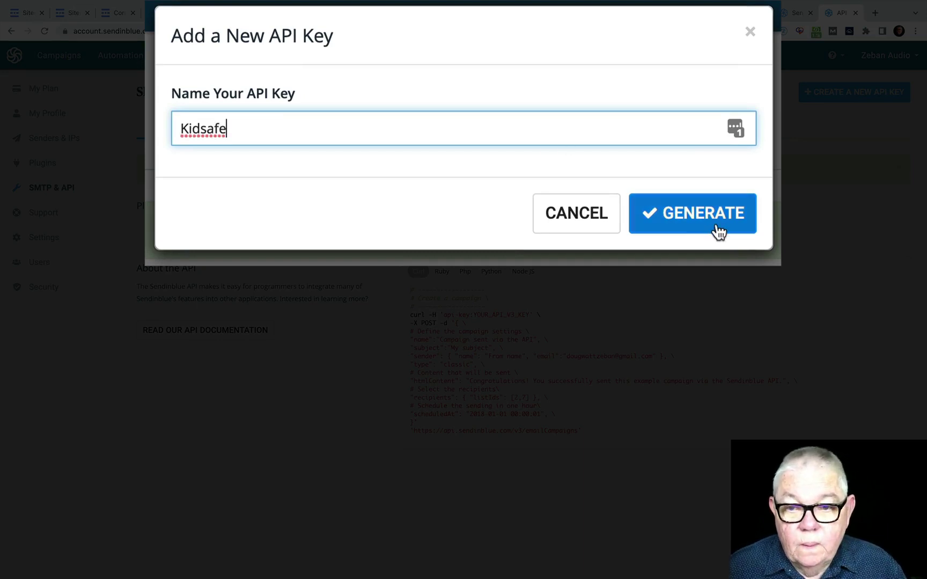
left_click(697, 220)
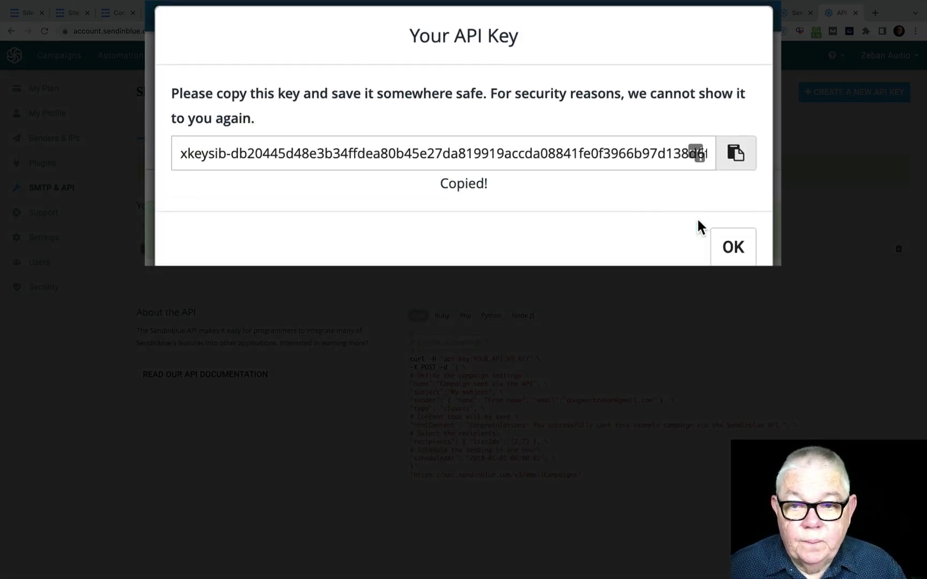
left_click(734, 155)
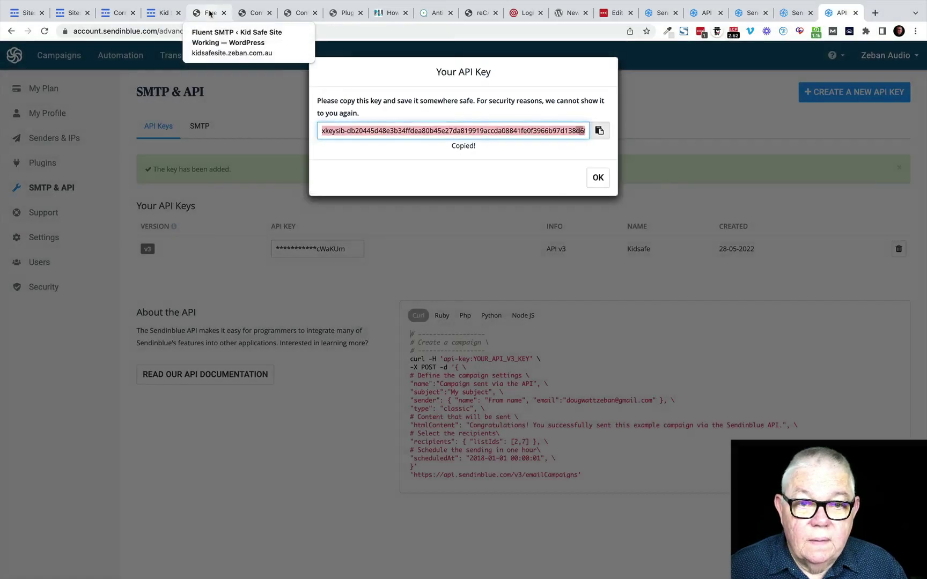
left_click(210, 12)
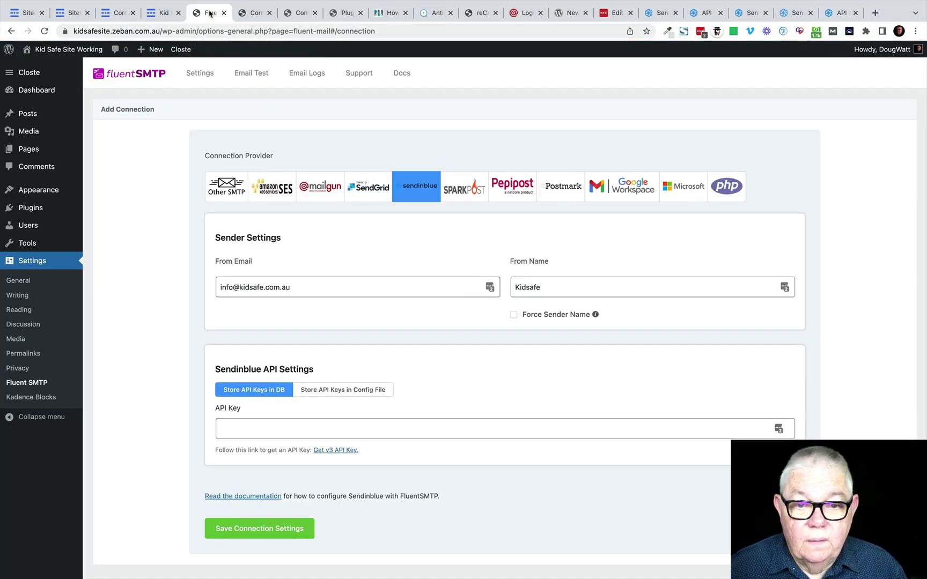
Step: Paste the new API key, save the Sendinblue connection settings, and decline the password-save offer
left_click(225, 427)
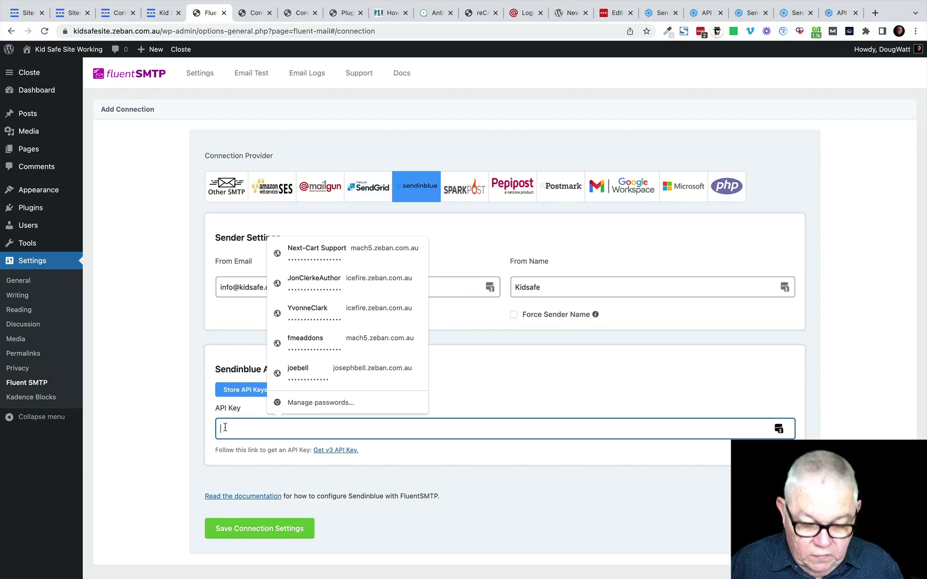
key("super+v")
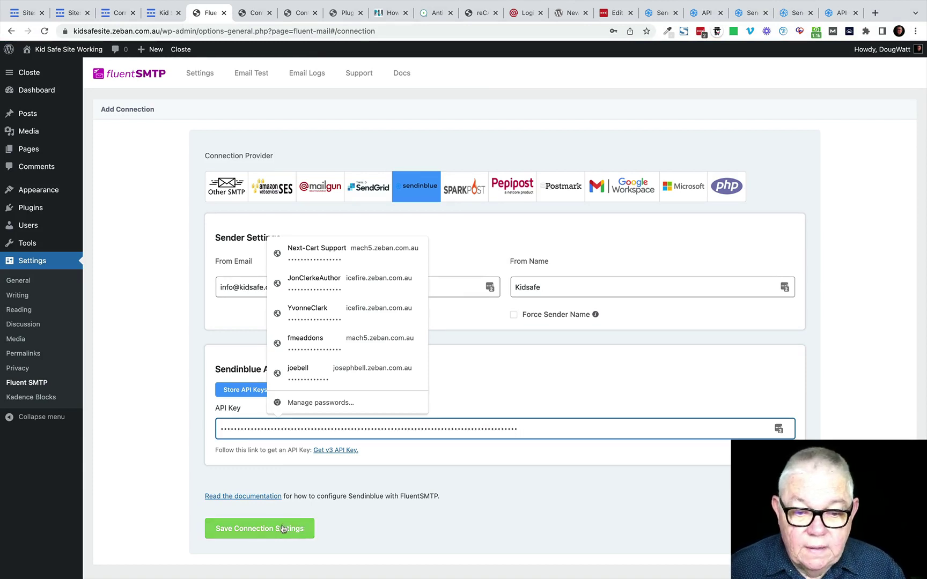
left_click(271, 529)
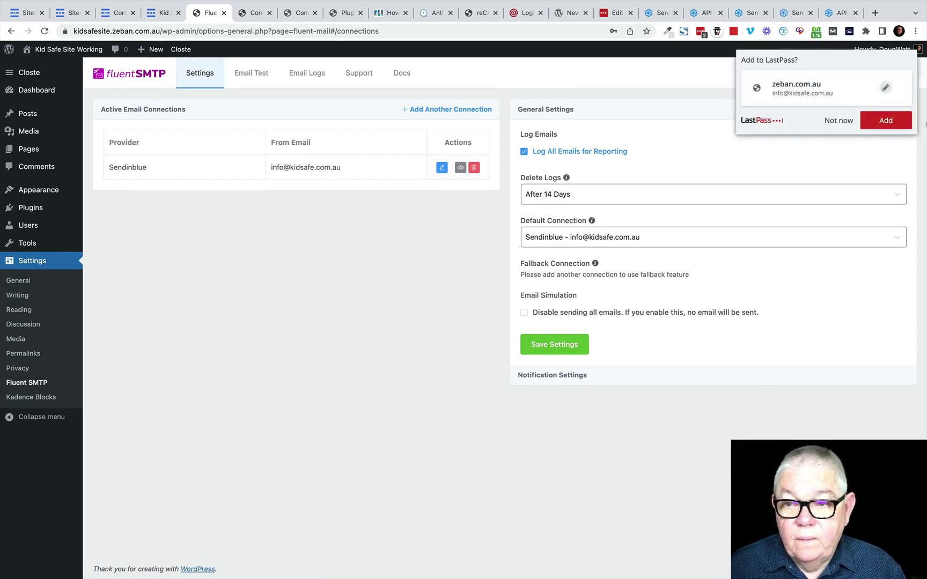
left_click(839, 120)
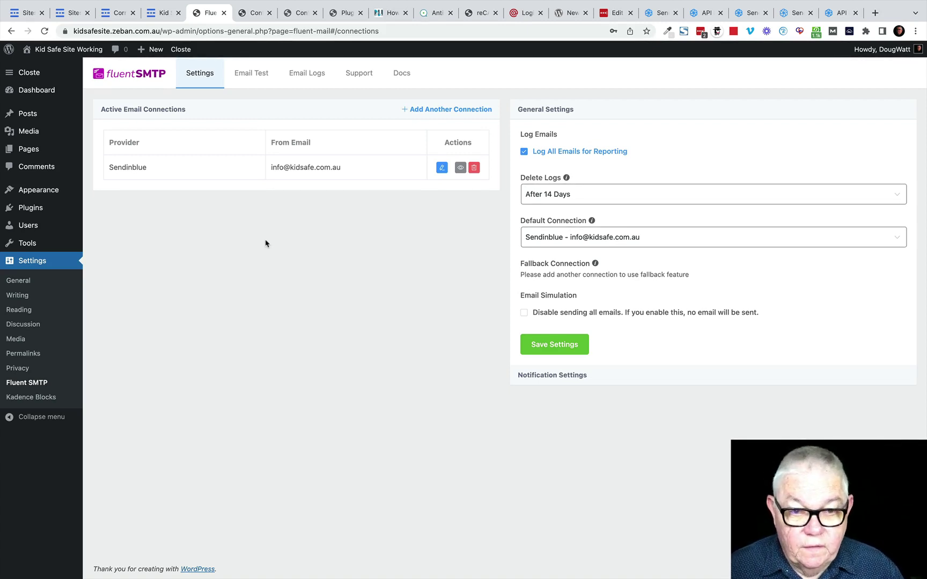
Step: Send a FluentSMTP test email from the Email Test tab, then switch to Outlook to find it
left_click(249, 72)
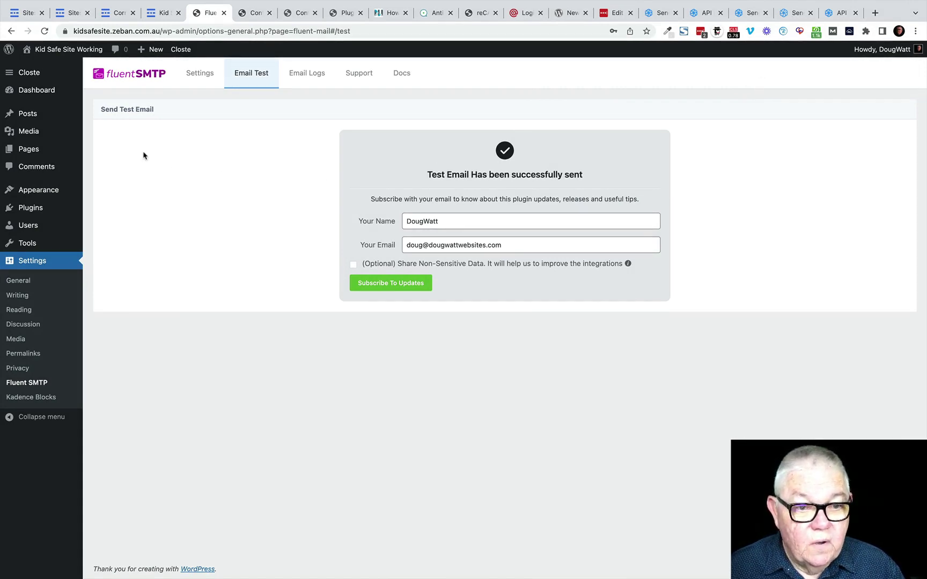
key("super+Tab")
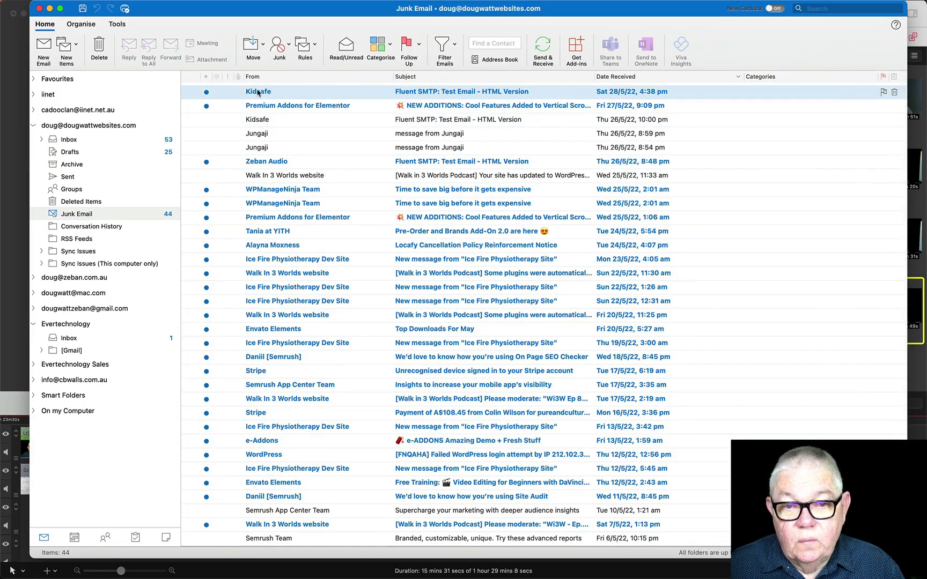
Step: Open and check the Fluent SMTP test email from Kidsafe, then close it and minimise Outlook
double_click(258, 92)
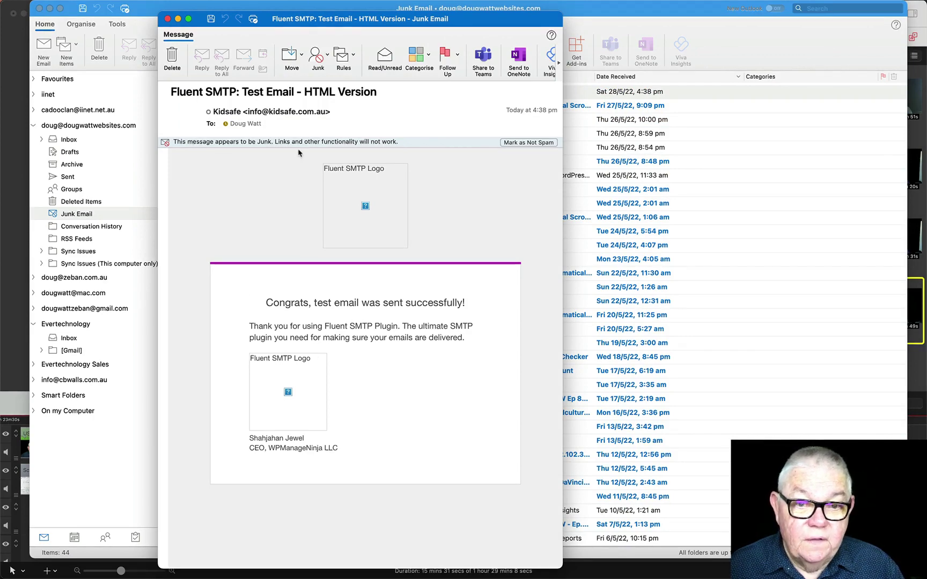
left_click(167, 20)
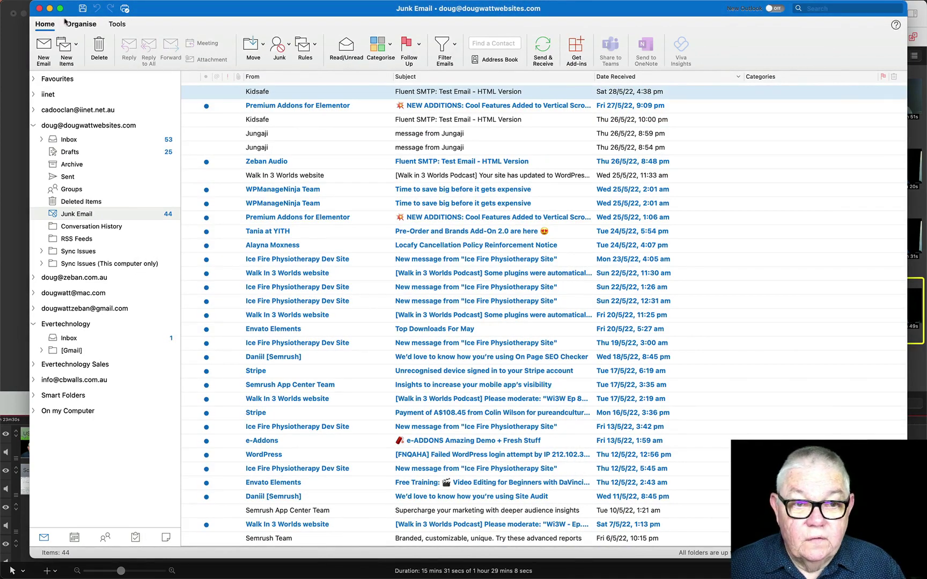
left_click(49, 9)
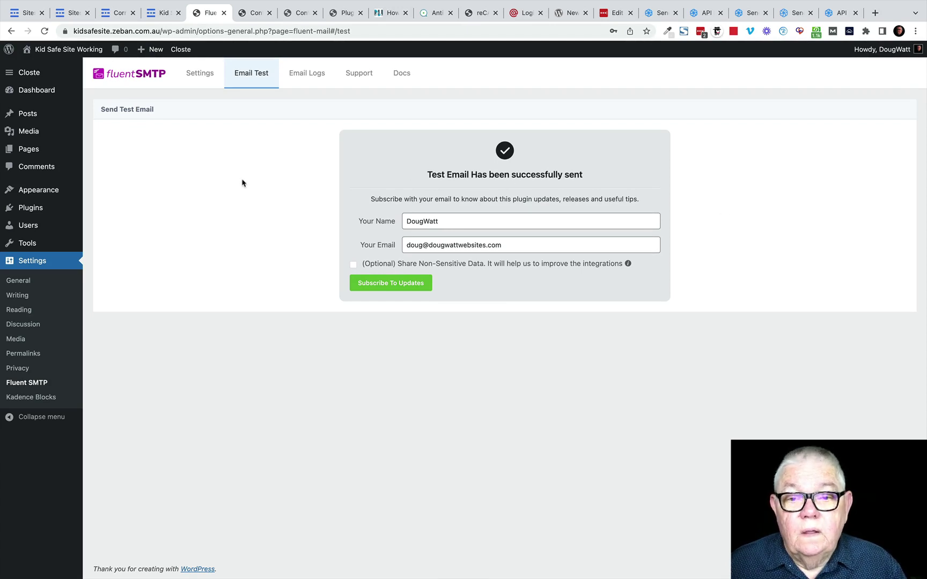
Step: Close the API key dialog and open Sendinblue's Senders & Domains settings on the Domains tab
left_click(839, 13)
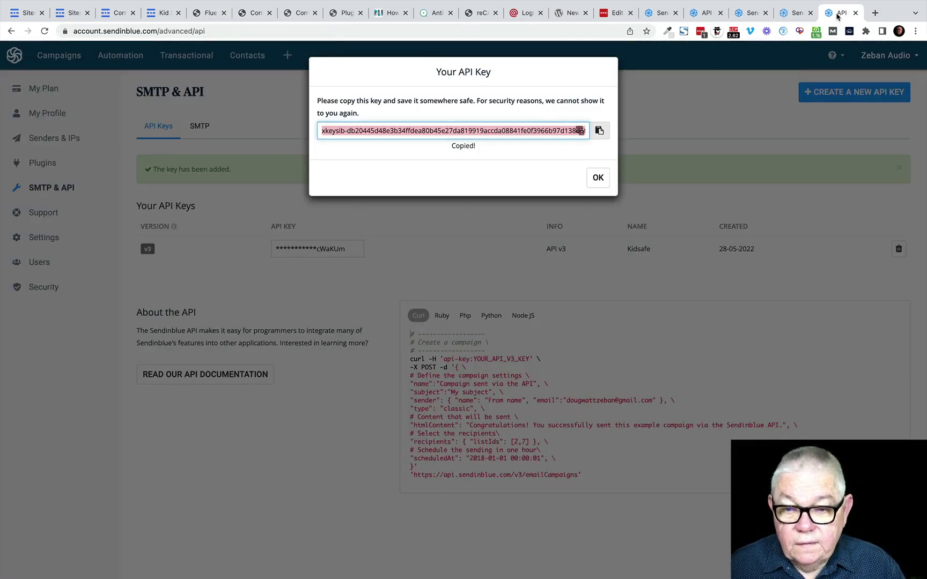
left_click(234, 228)
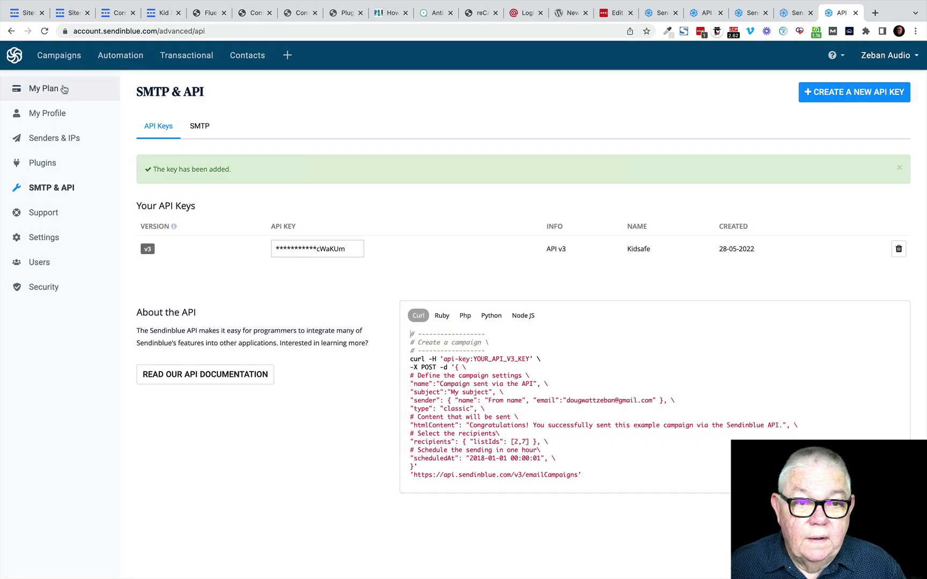
left_click(16, 60)
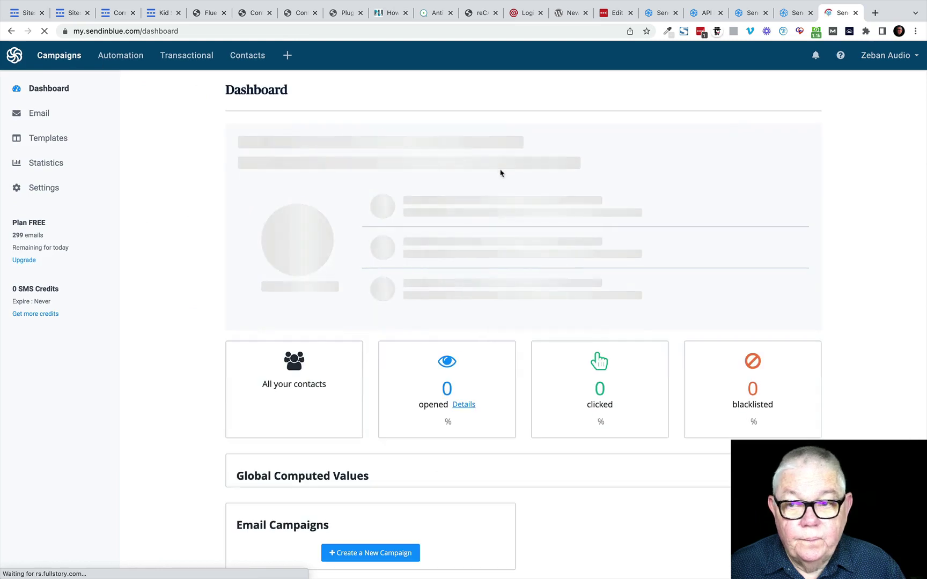
left_click(50, 191)
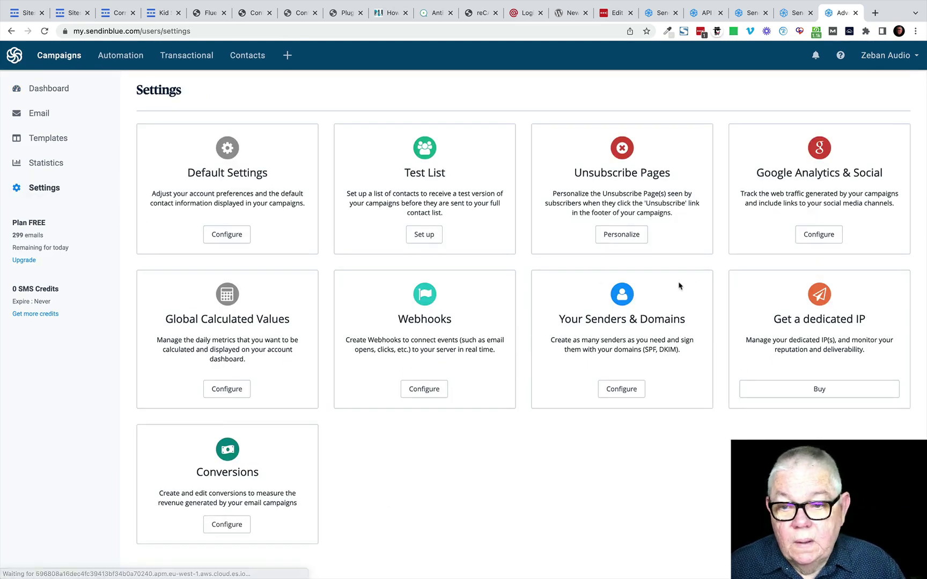
left_click(622, 390)
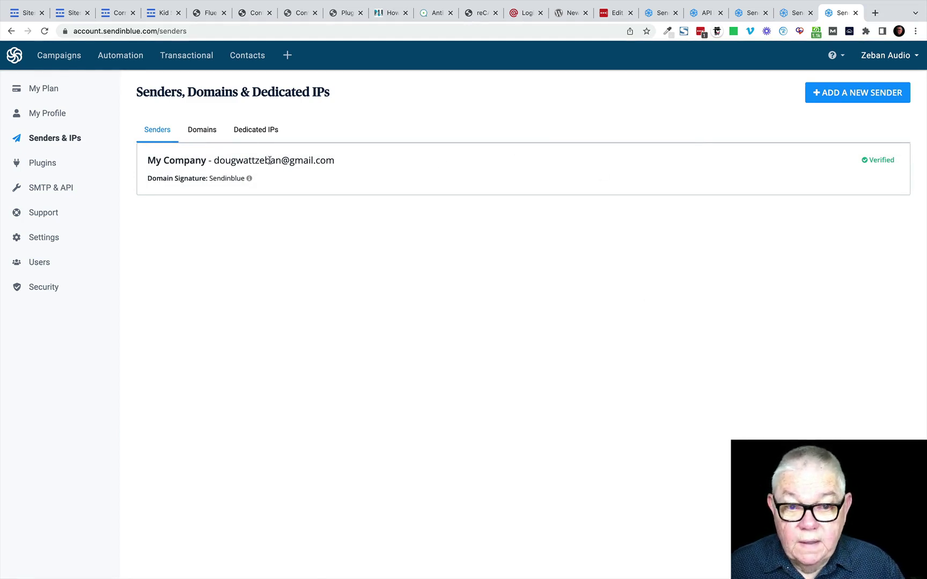
left_click(202, 131)
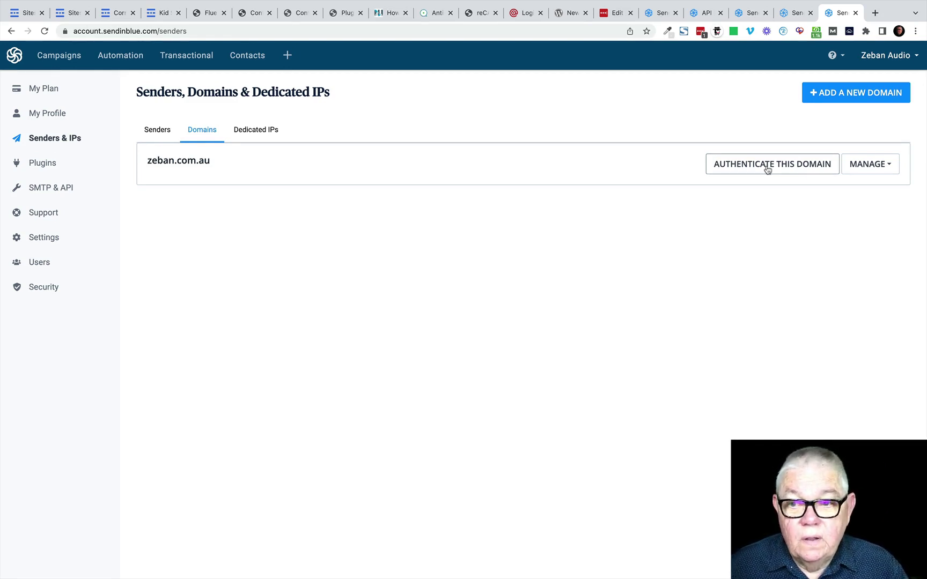
Step: Start authenticating zeban.com.au to review its DKIM, SPF, code and DMARC records, then open a new tab
left_click(768, 168)
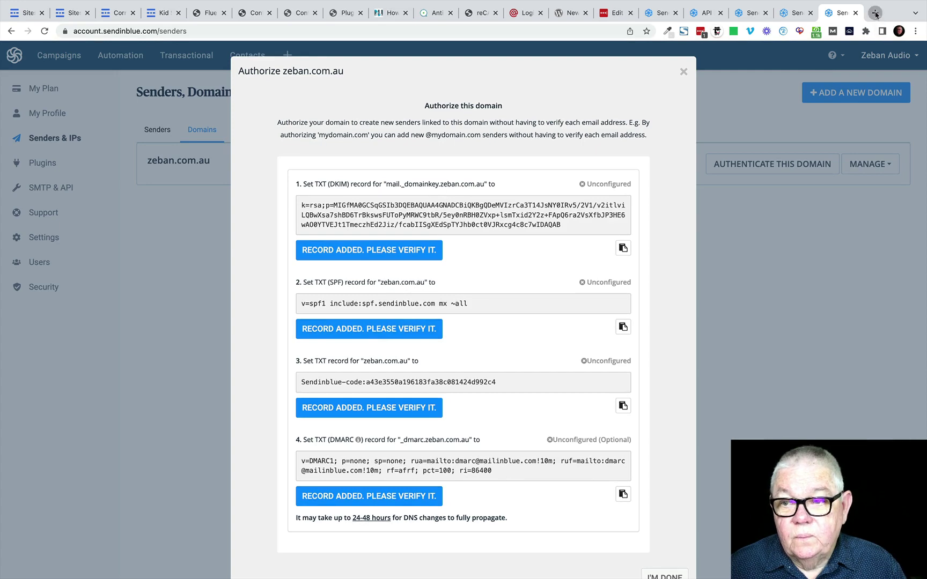
left_click(873, 14)
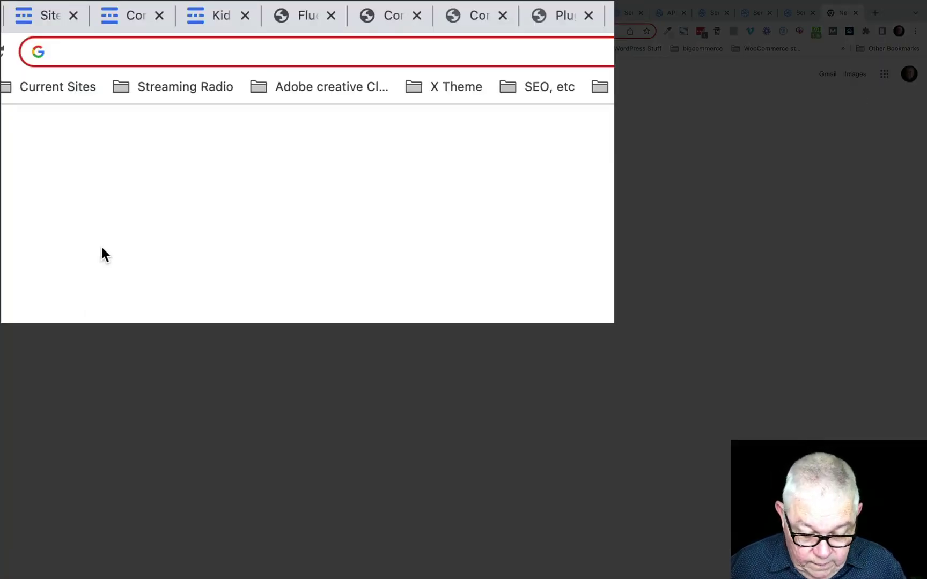
Step: Look up zeban.com.au's NS records on whatsmydns.net
type("whatsm")
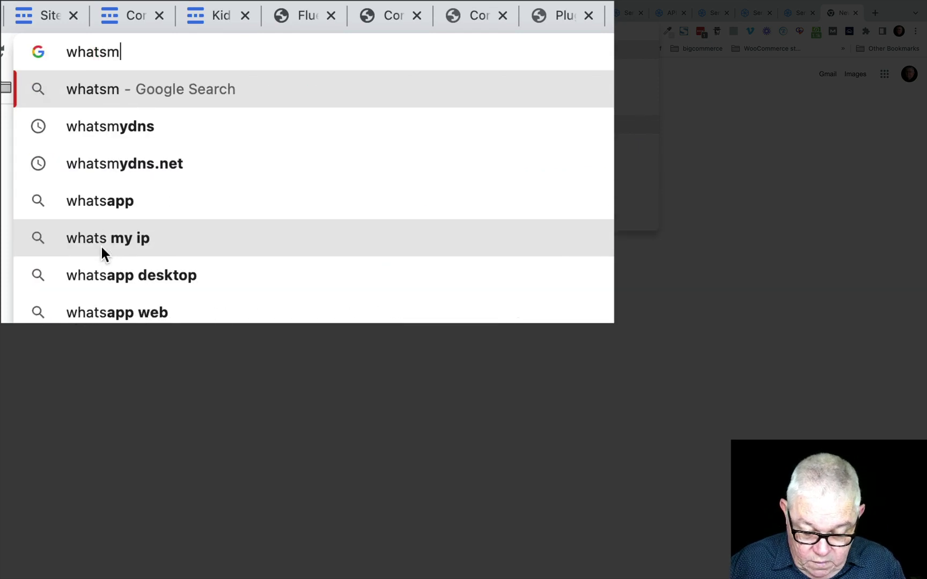
type("ydns")
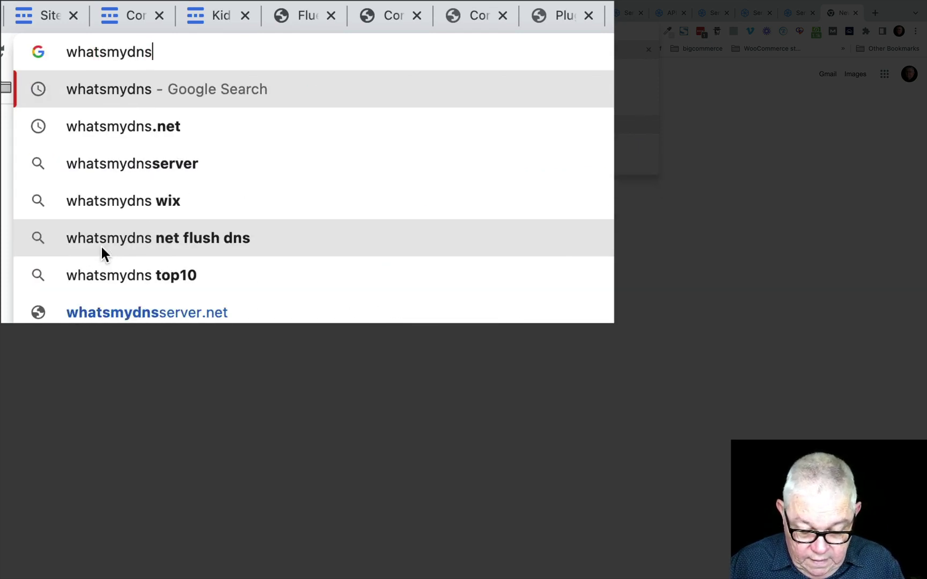
key("Return")
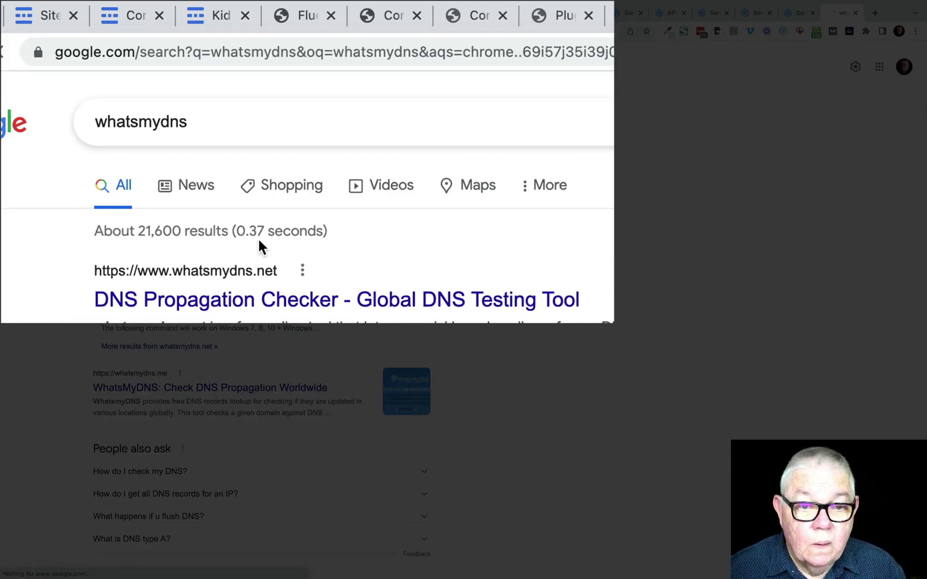
left_click(175, 311)
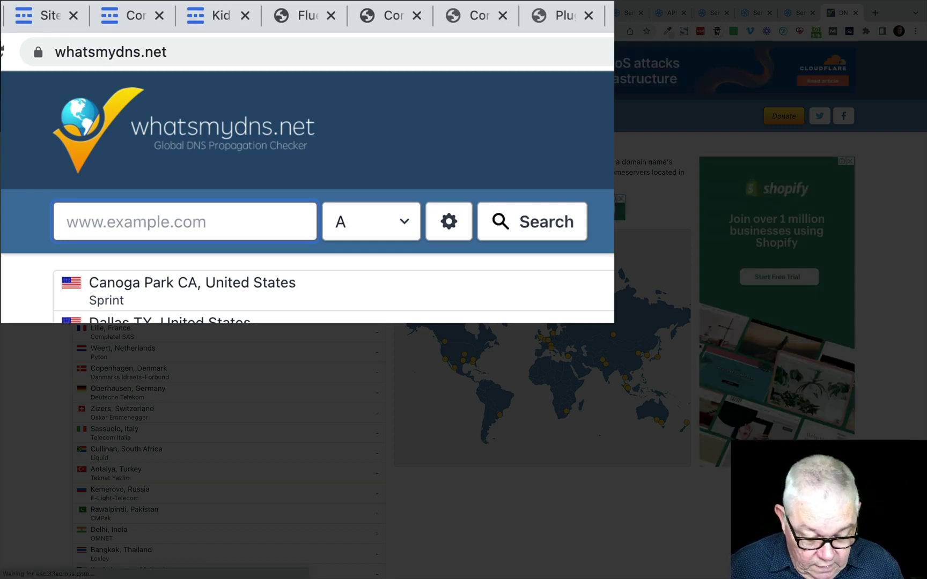
type("zeba")
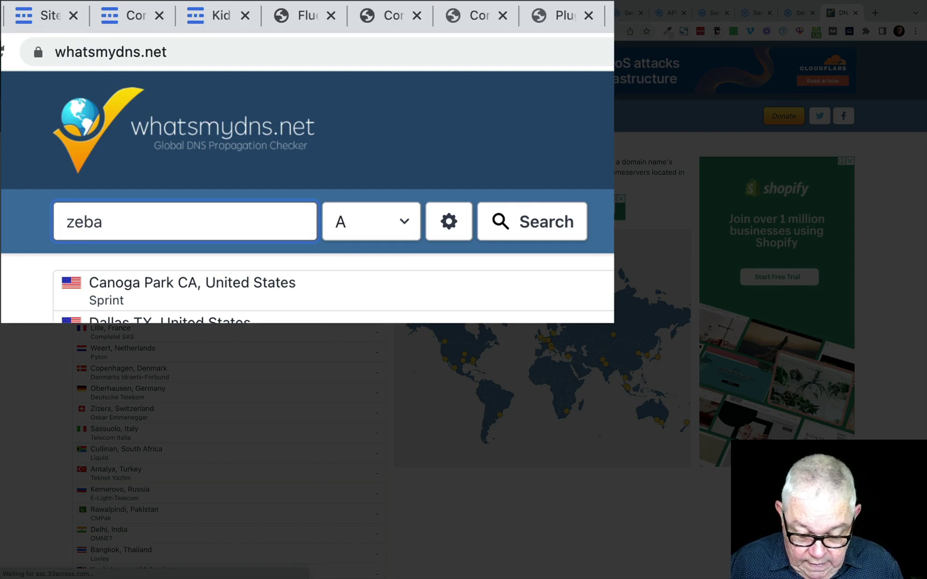
type("n.com")
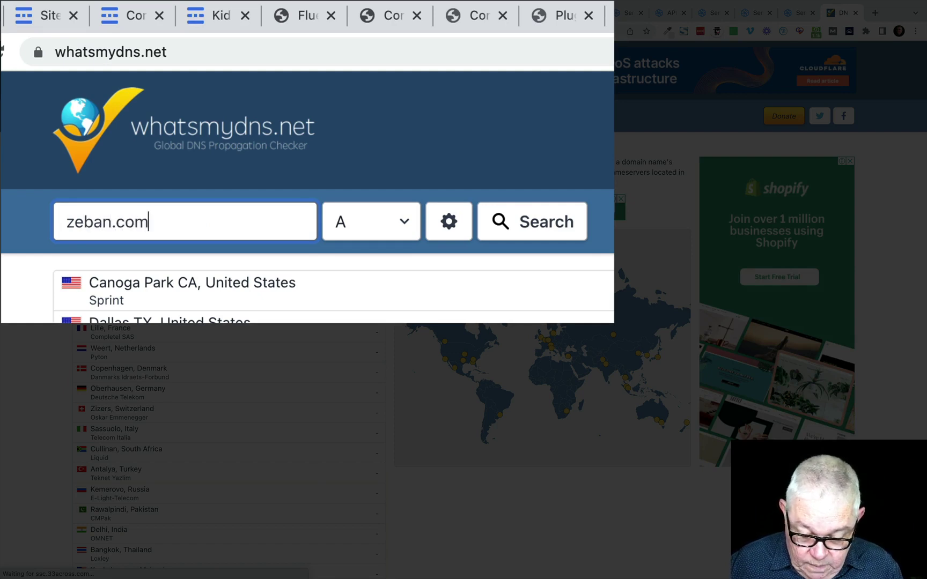
type(".au")
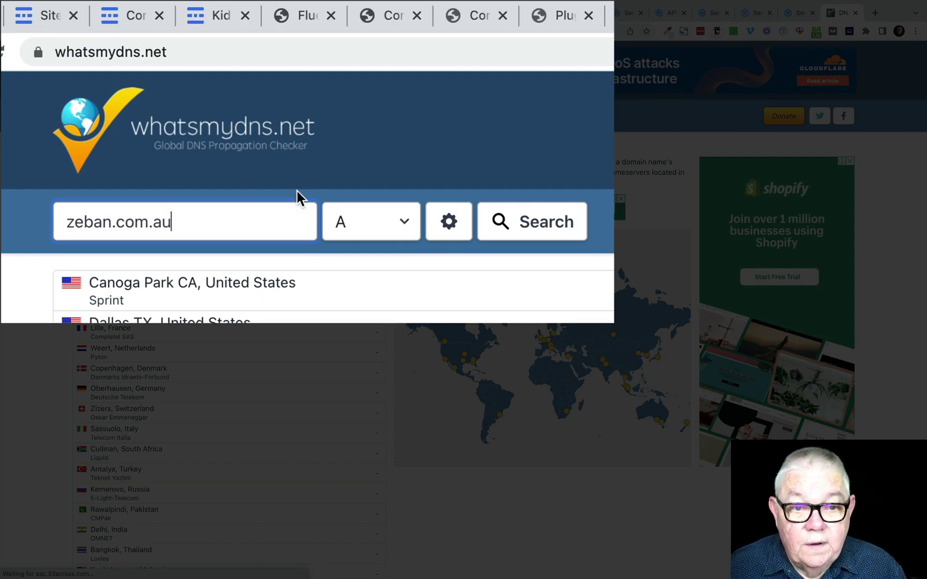
left_click(406, 220)
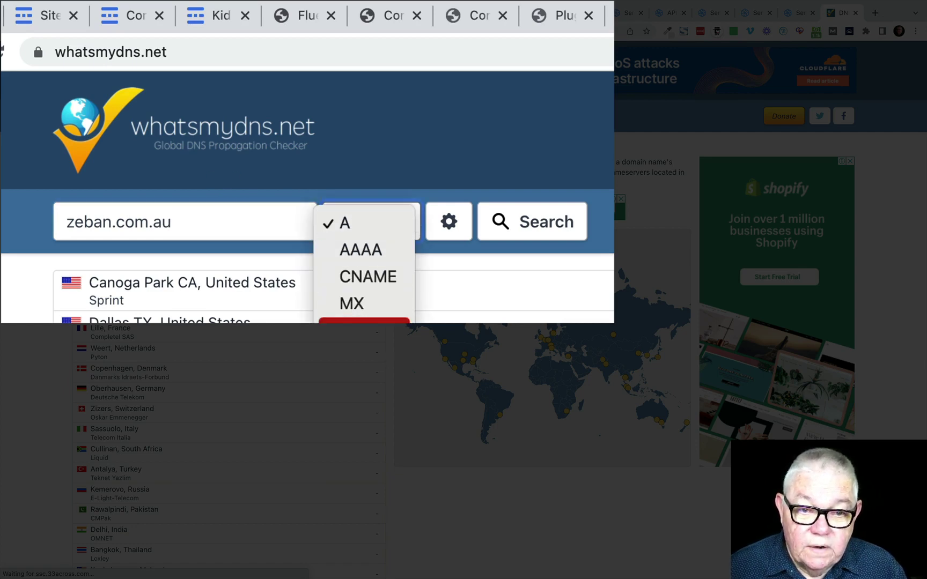
left_click(364, 329)
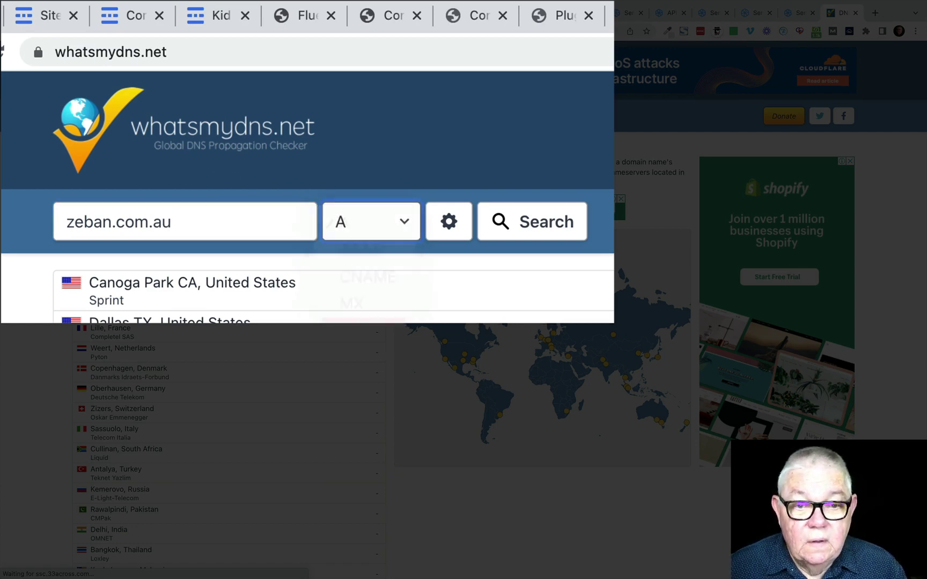
left_click(539, 234)
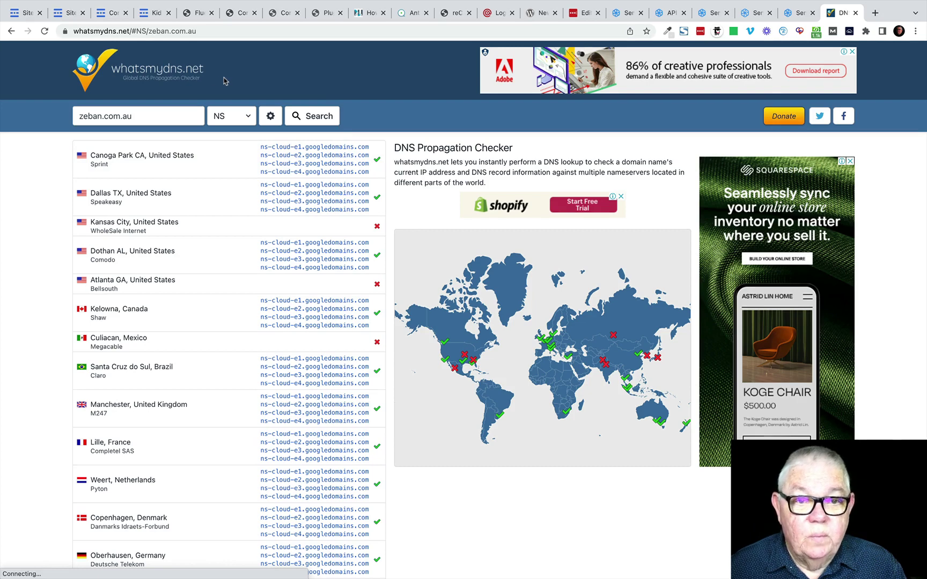
Step: Review the existing zeban.com.au DNS records in Closte, including the _dmarc TXT record and nameservers
left_click(154, 16)
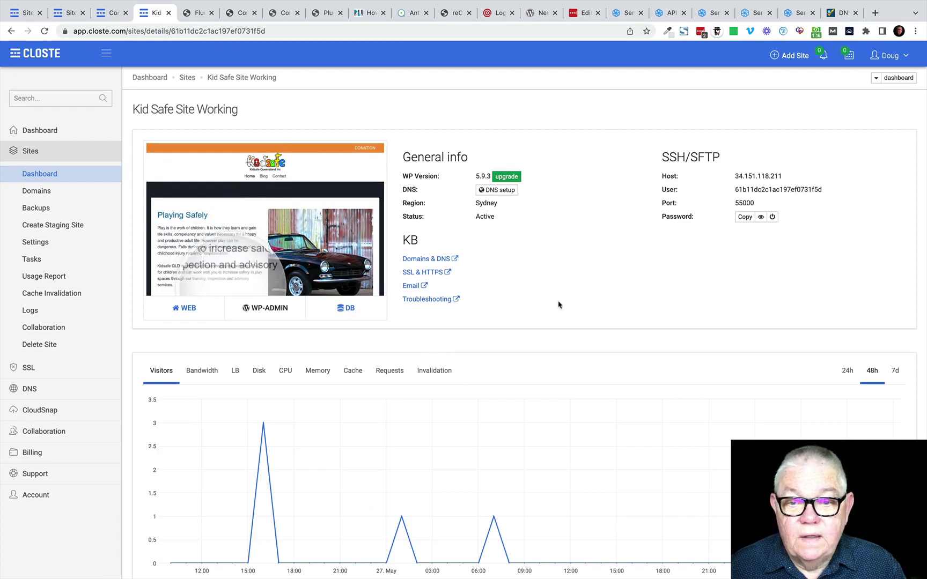
left_click(30, 389)
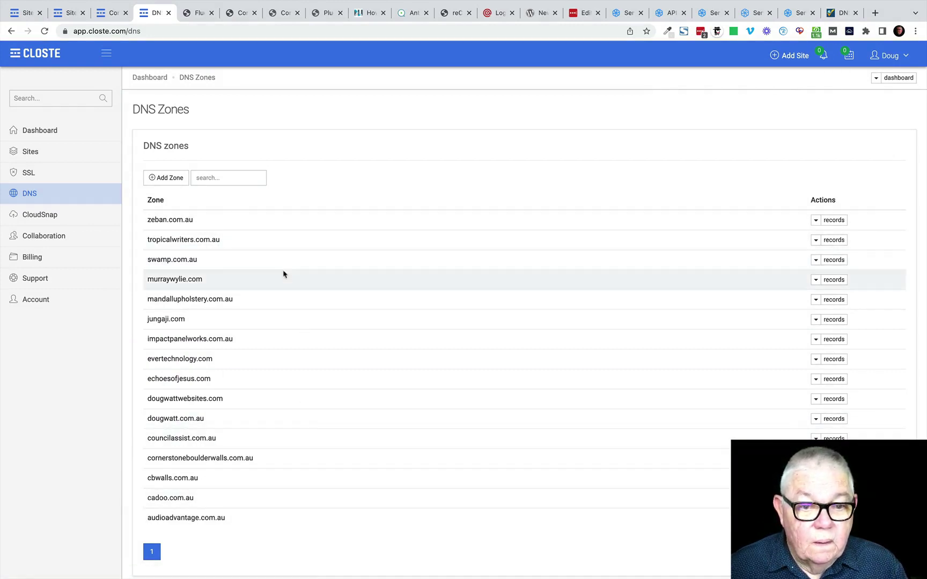
left_click(833, 224)
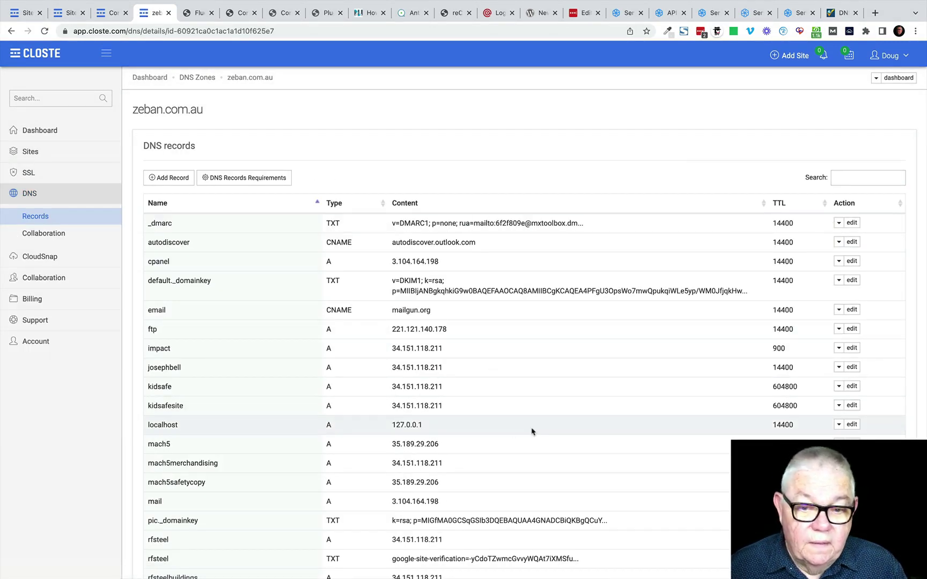
scroll(559, 437, "down", 8)
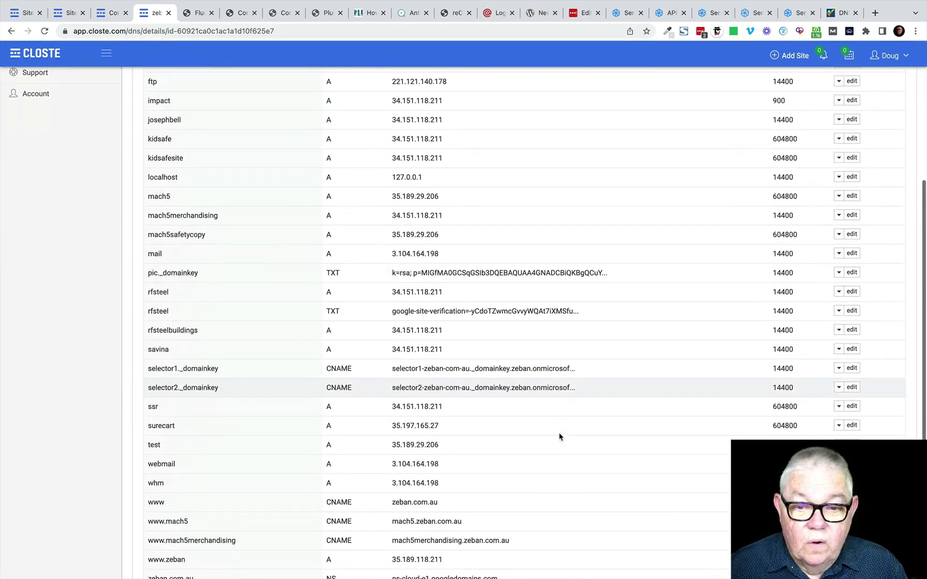
scroll(559, 437, "up", 3)
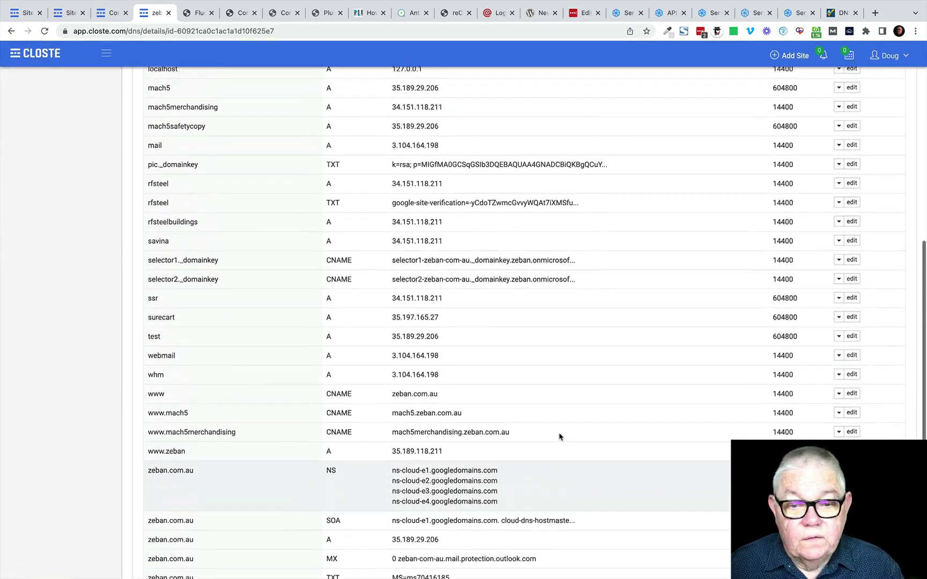
scroll(560, 438, "up", 7)
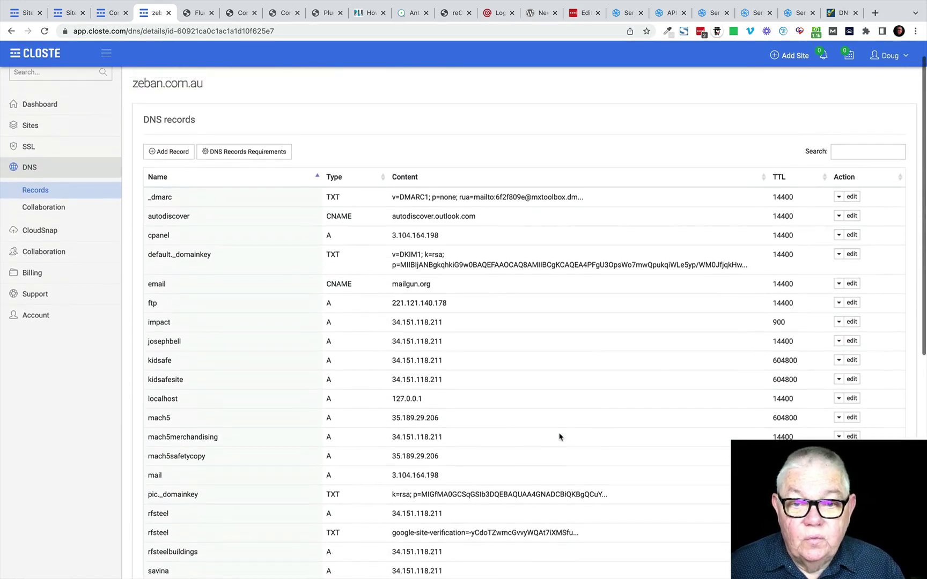
left_click(799, 13)
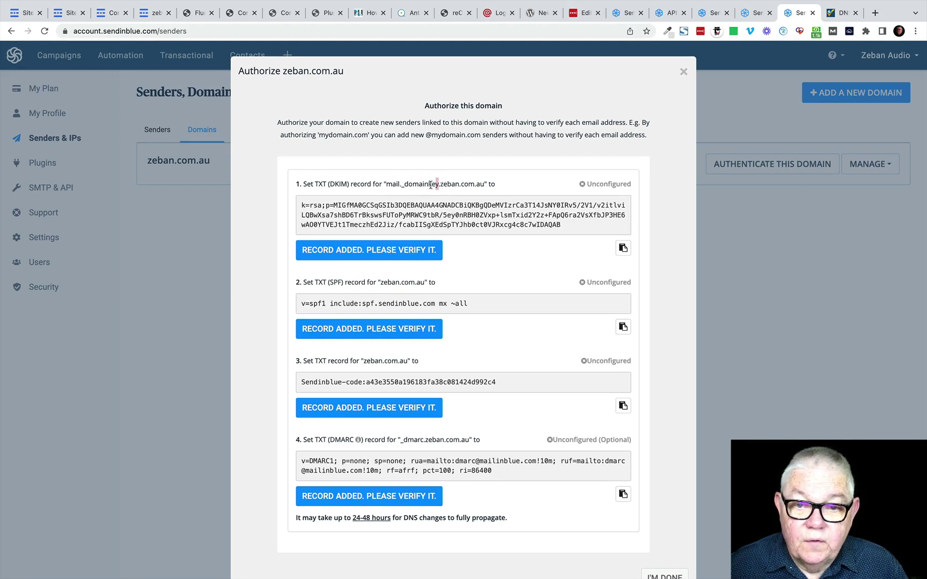
Step: Copy the DKIM host name mail._domainkey from Sendinblue and start a new zeban.com.au DNS record in Closte
left_click_drag(431, 184, 394, 185)
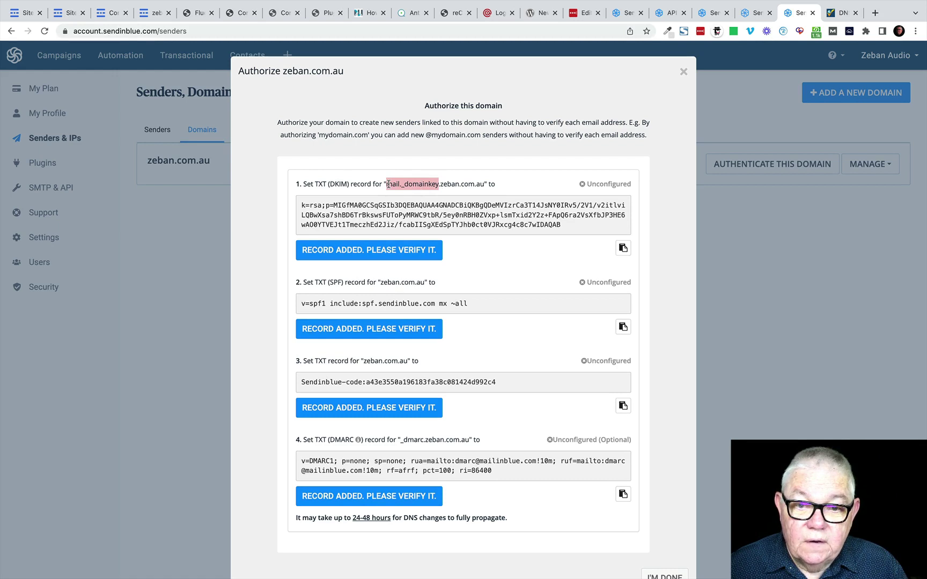
right_click(400, 183)
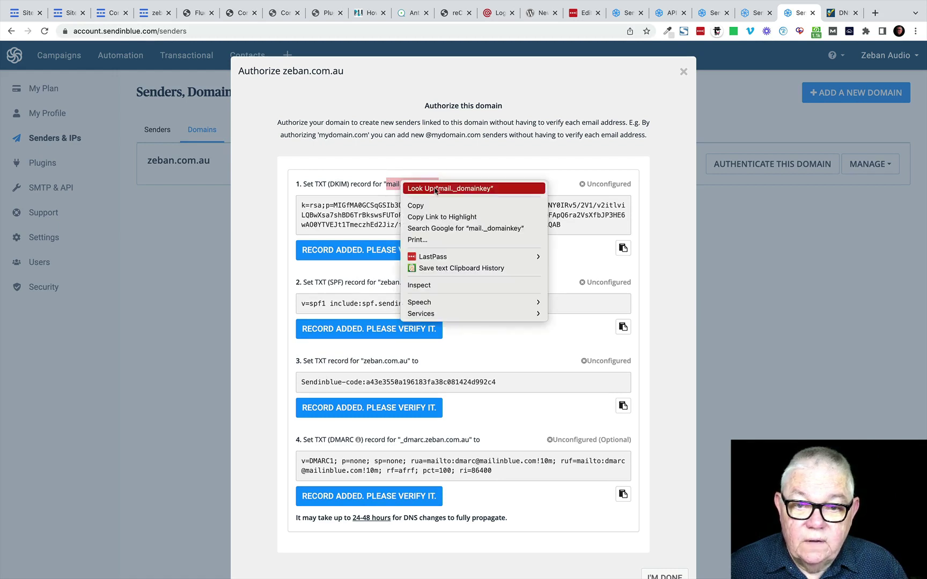
left_click(426, 206)
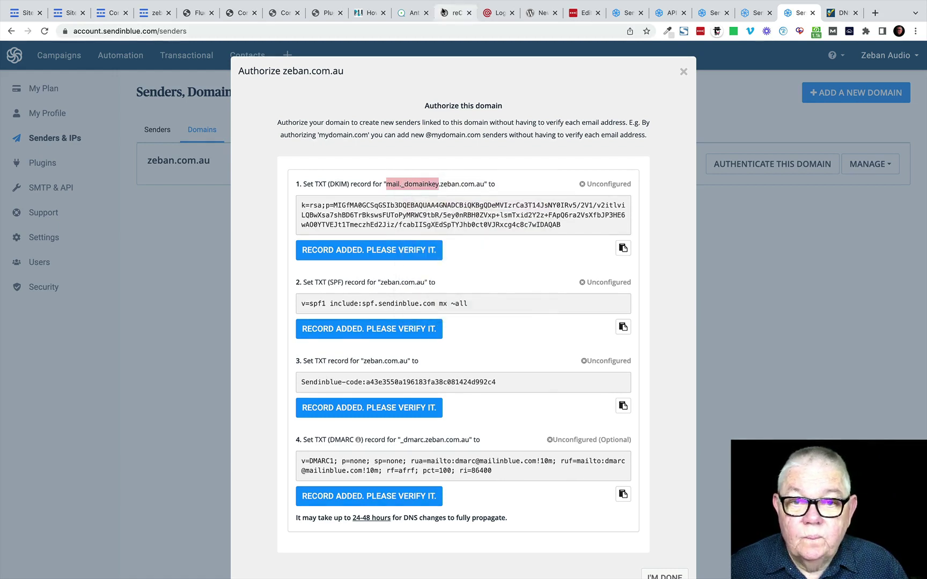
left_click(161, 16)
left_click(166, 178)
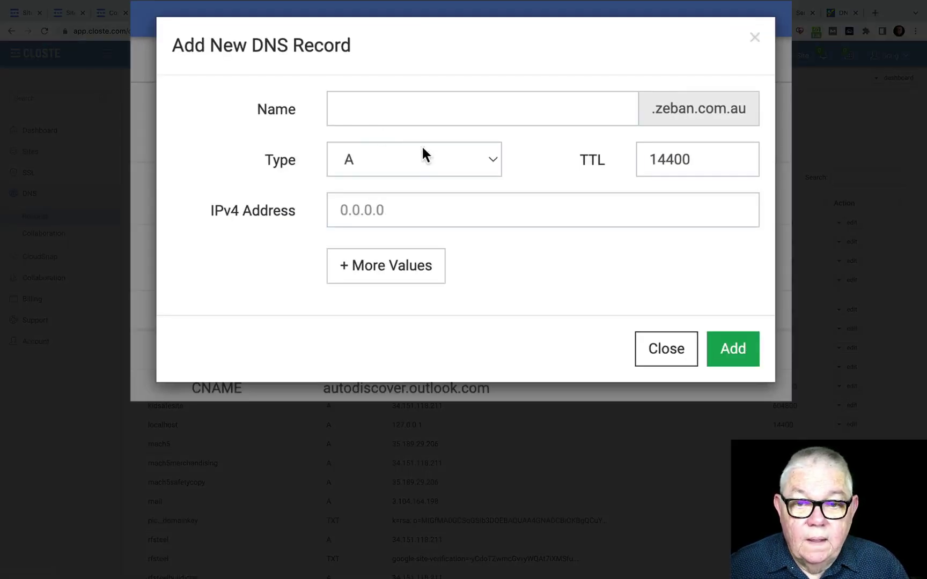
Step: Make the new record a TXT record named mail._domainkey
left_click(406, 160)
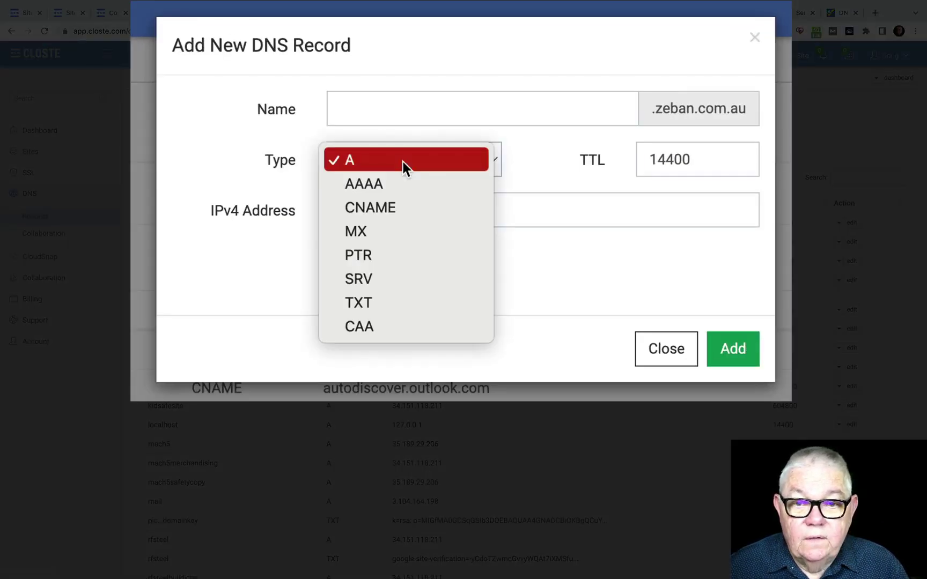
left_click(372, 302)
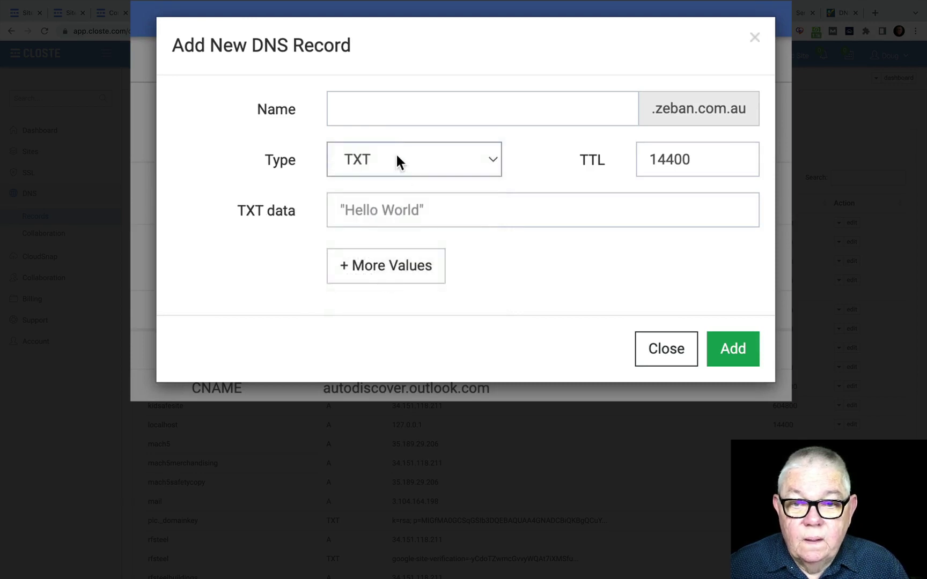
left_click(354, 107)
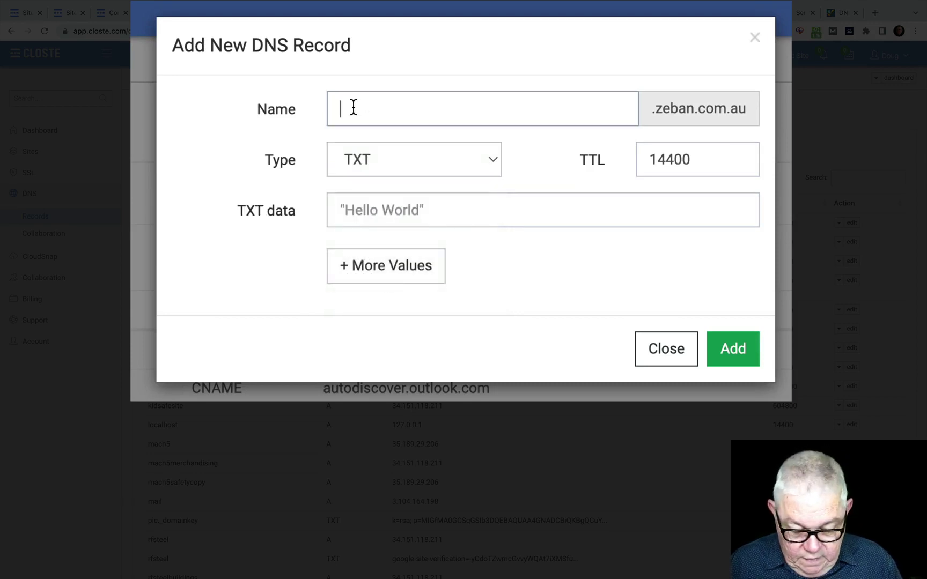
key("super+v")
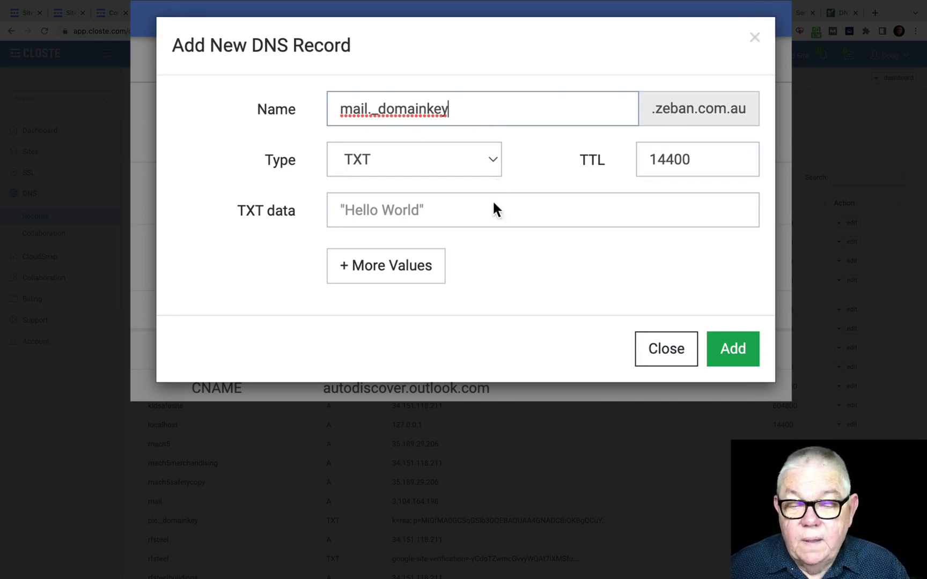
left_click(405, 211)
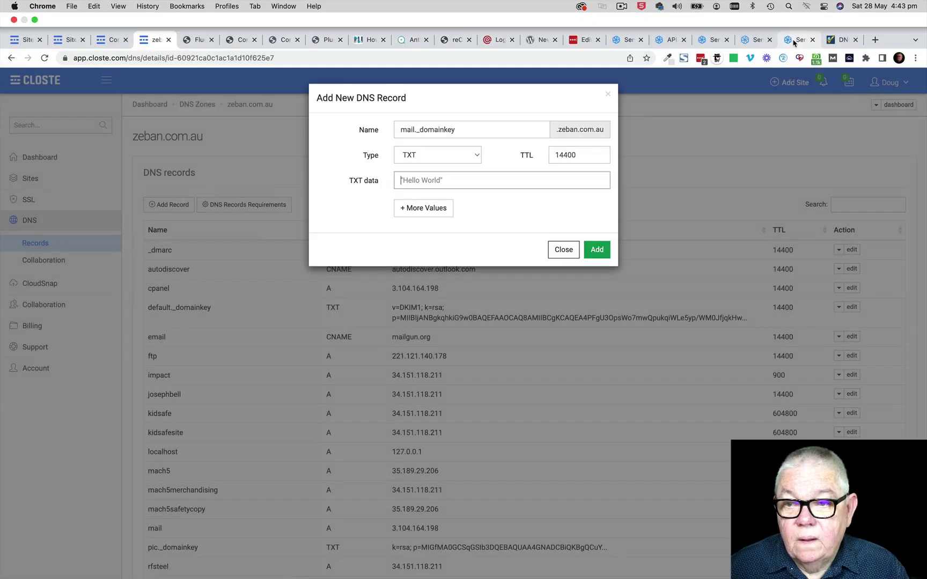
Step: Paste Sendinblue's DKIM key as the TXT data and save the mail._domainkey record
left_click(797, 13)
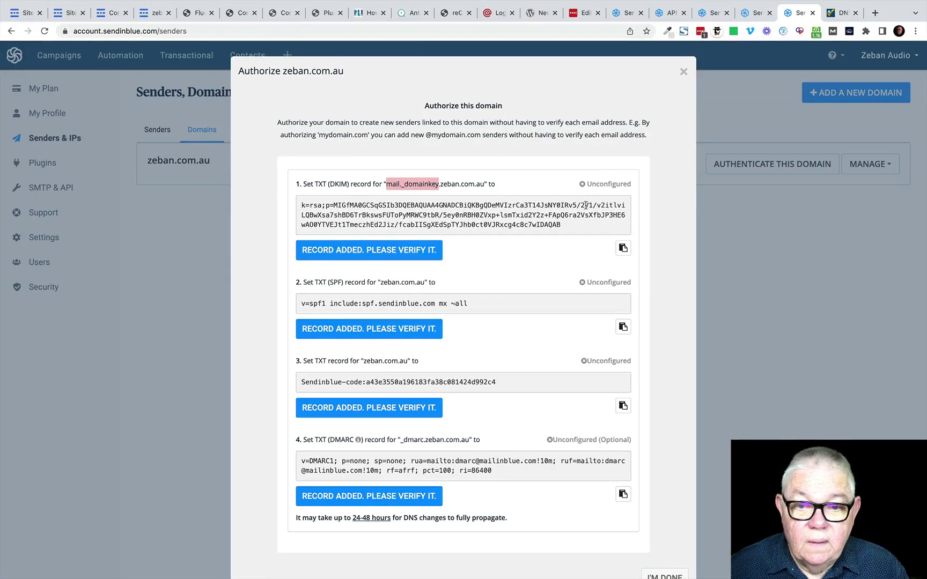
left_click(623, 249)
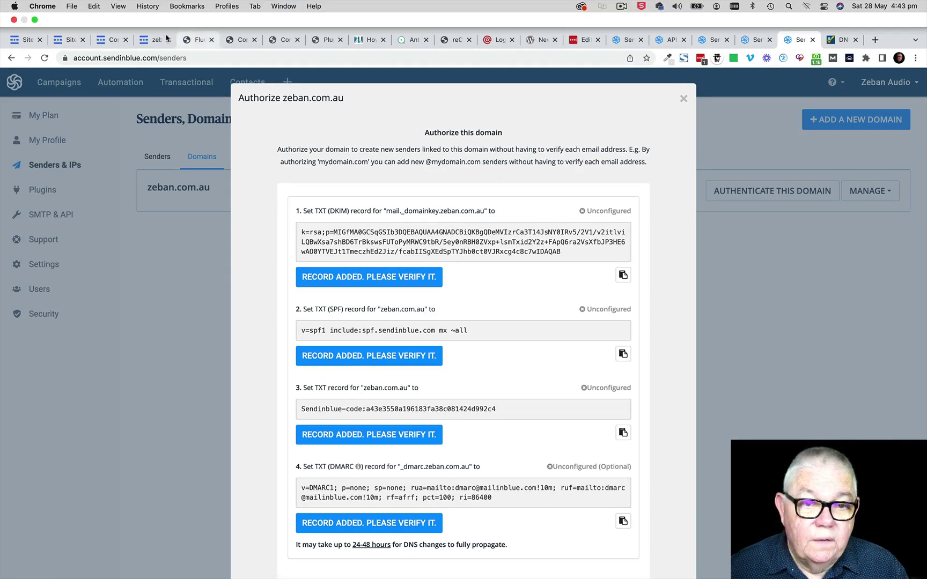
left_click(163, 41)
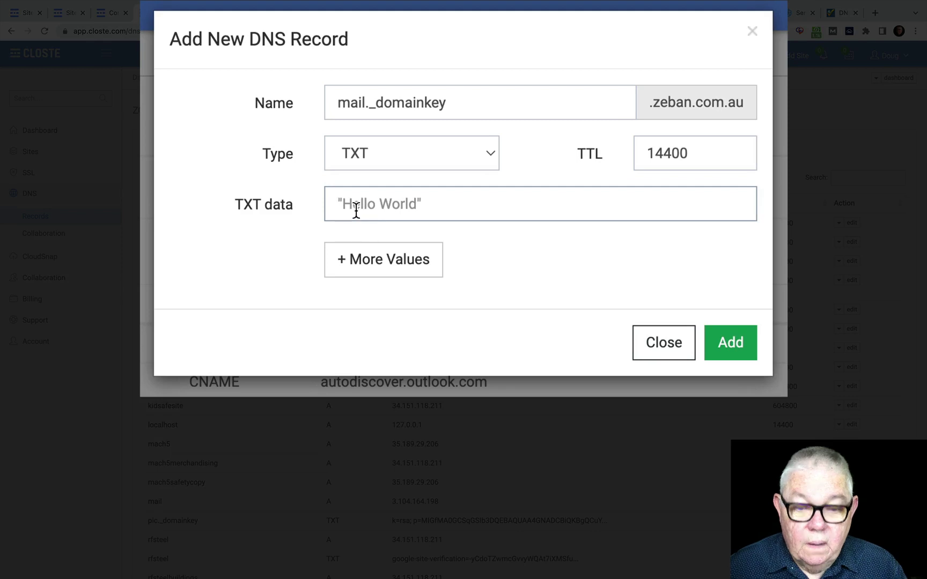
left_click(357, 210)
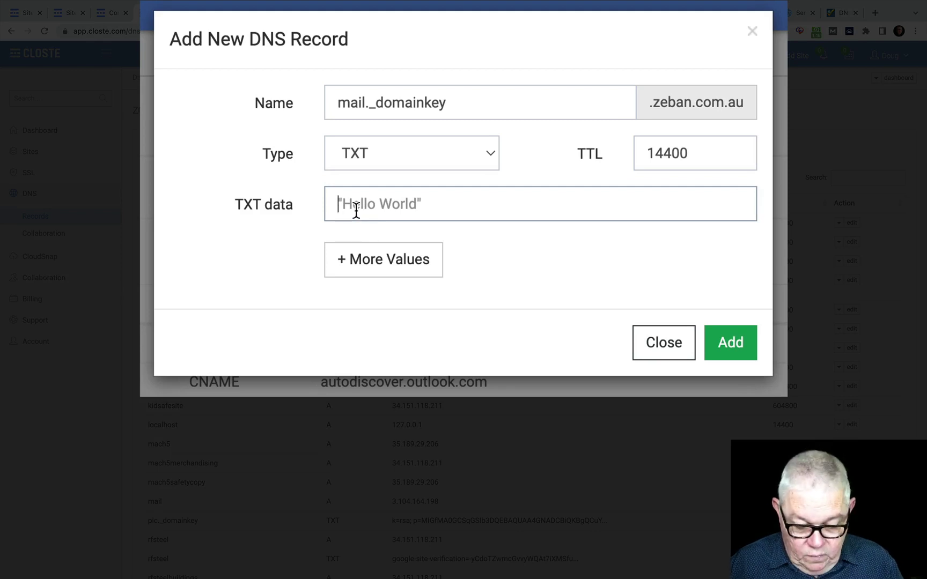
key("super+v")
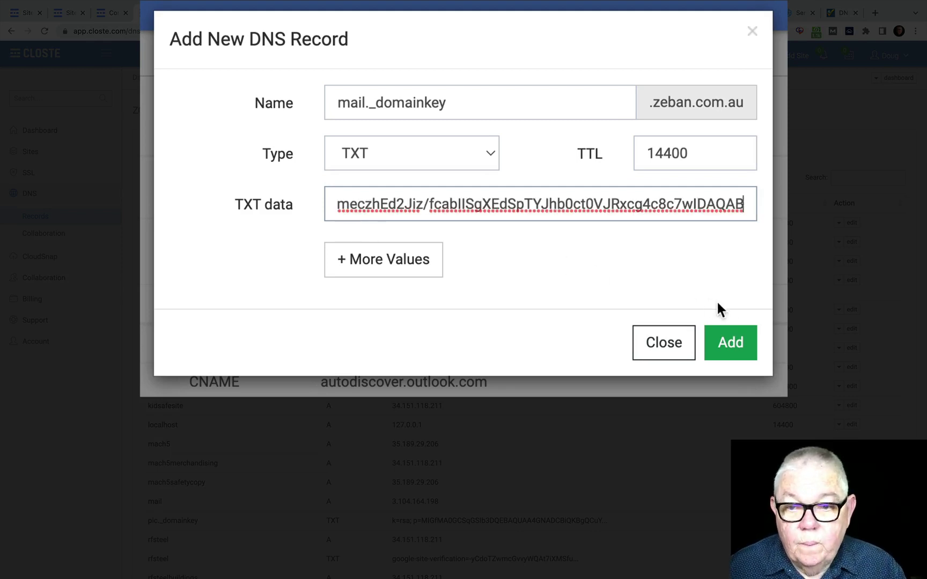
left_click(733, 343)
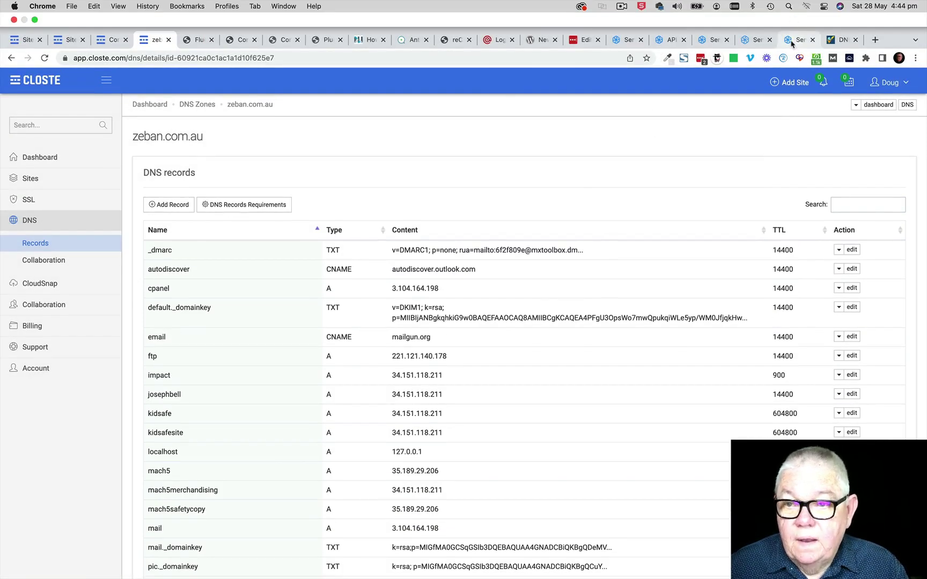
left_click(792, 41)
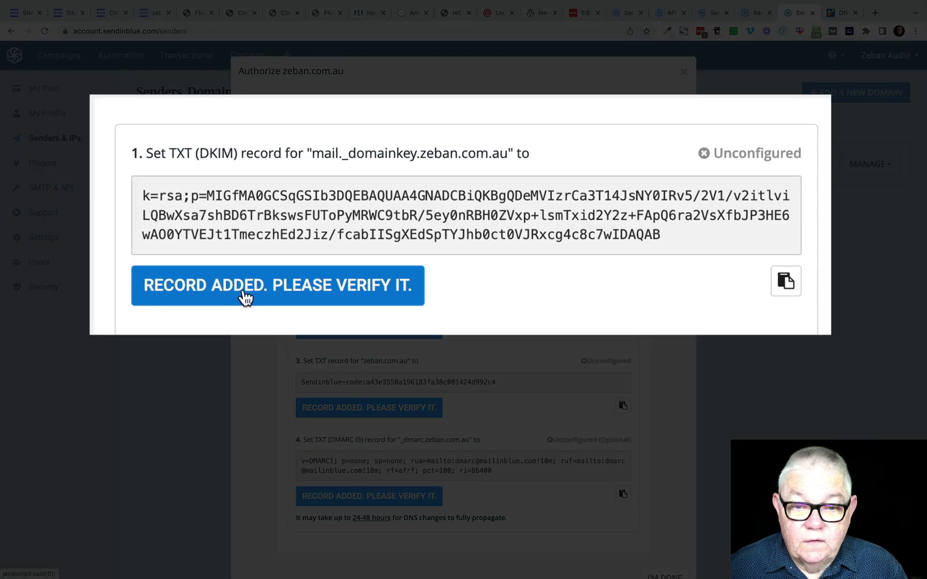
Step: Verify the DKIM, SPF and Sendinblue-code records until all show Configured, then close the dialog
left_click(321, 288)
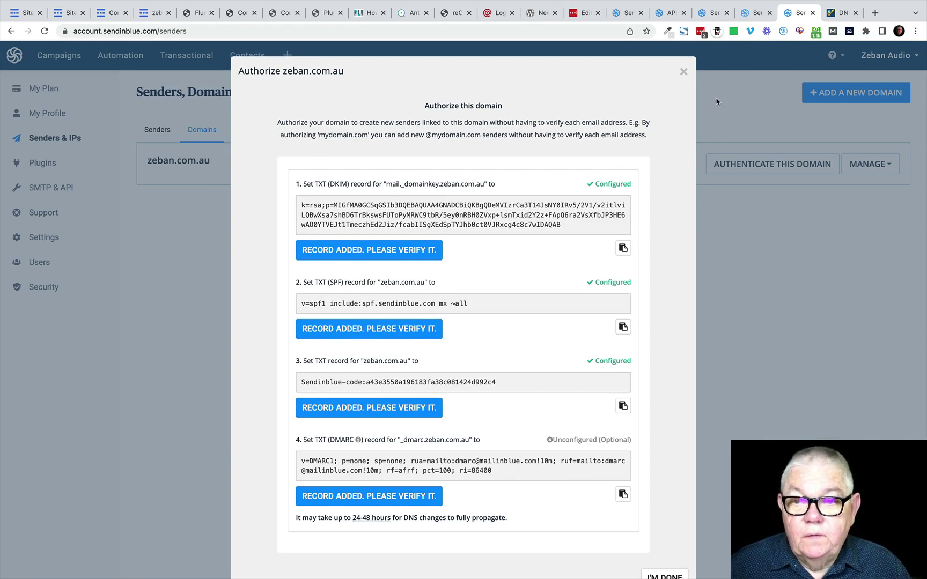
left_click(683, 72)
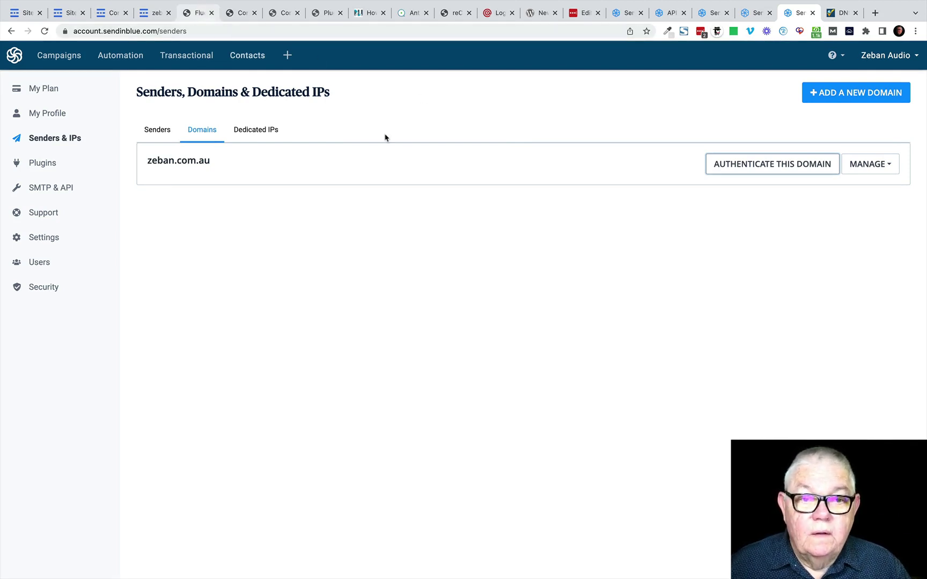
Step: Visit the live Kidsafe site from WordPress and open its Contact page with the reCAPTCHA form
left_click(200, 13)
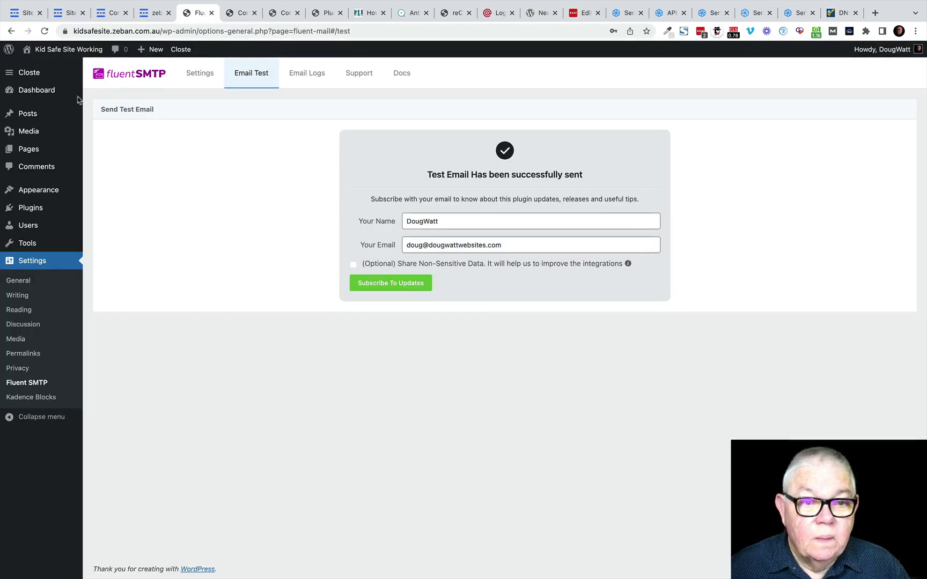
left_click(47, 55)
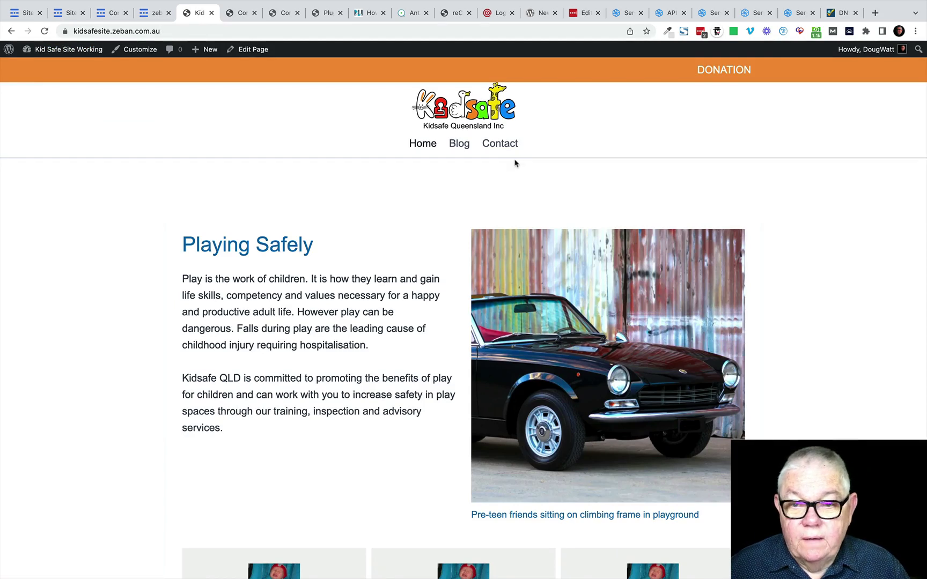
left_click(498, 147)
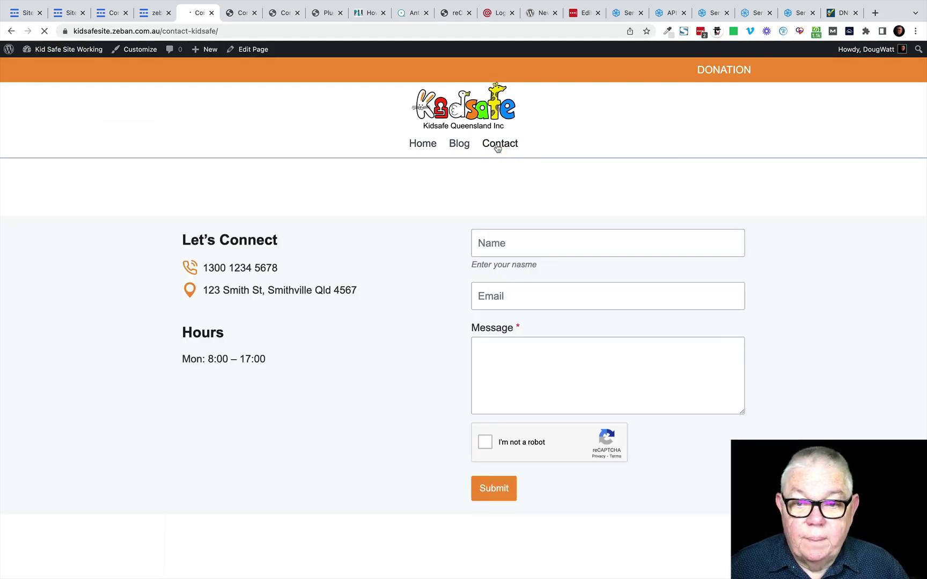